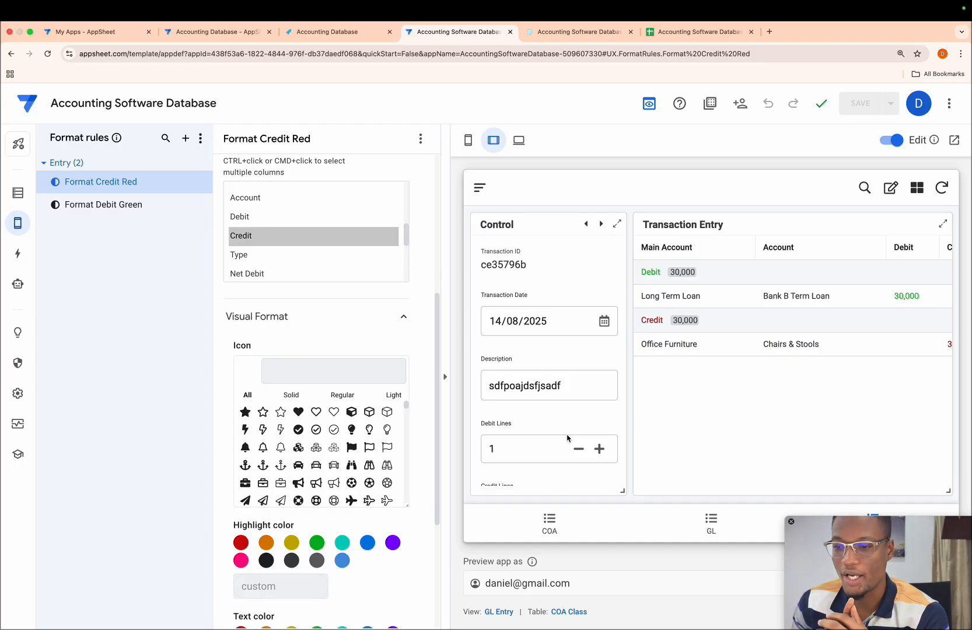
Step: Create a new action for the Entry table without using any of the suggestions
{"action": "left_click", "coordinate": [19, 254]}
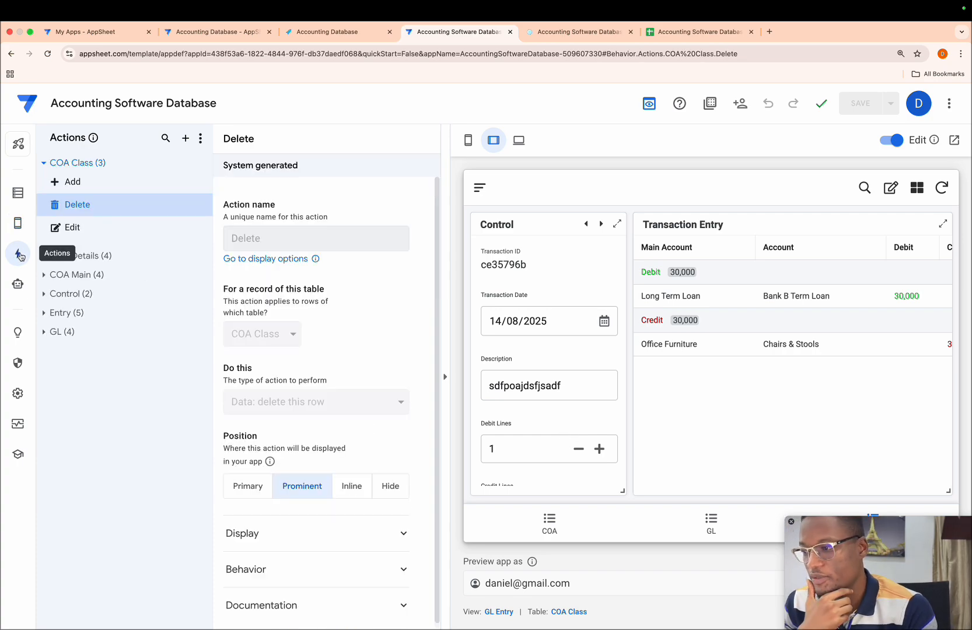
{"action": "left_click", "coordinate": [43, 163]}
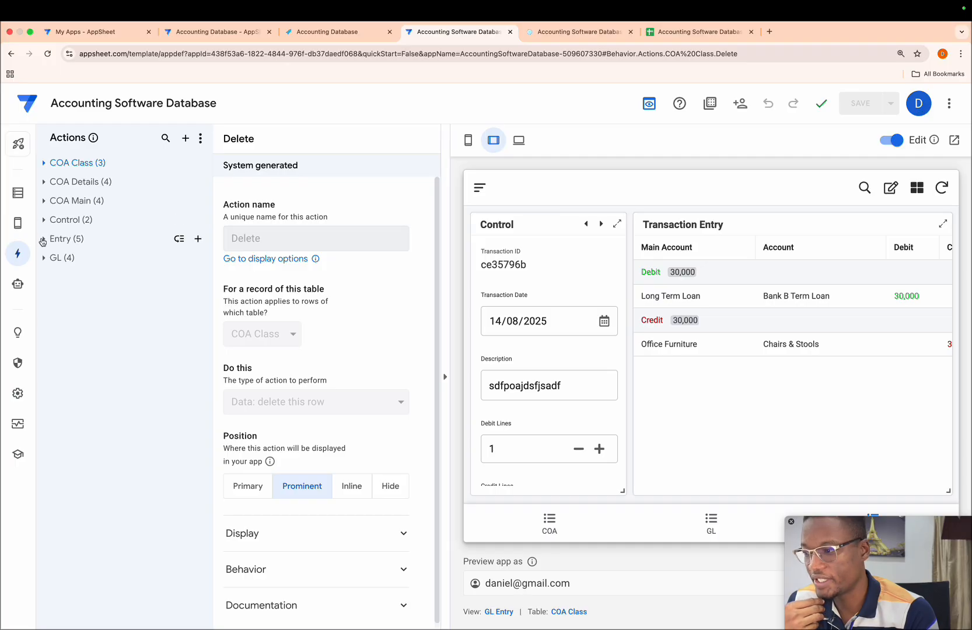
{"action": "left_click", "coordinate": [44, 239]}
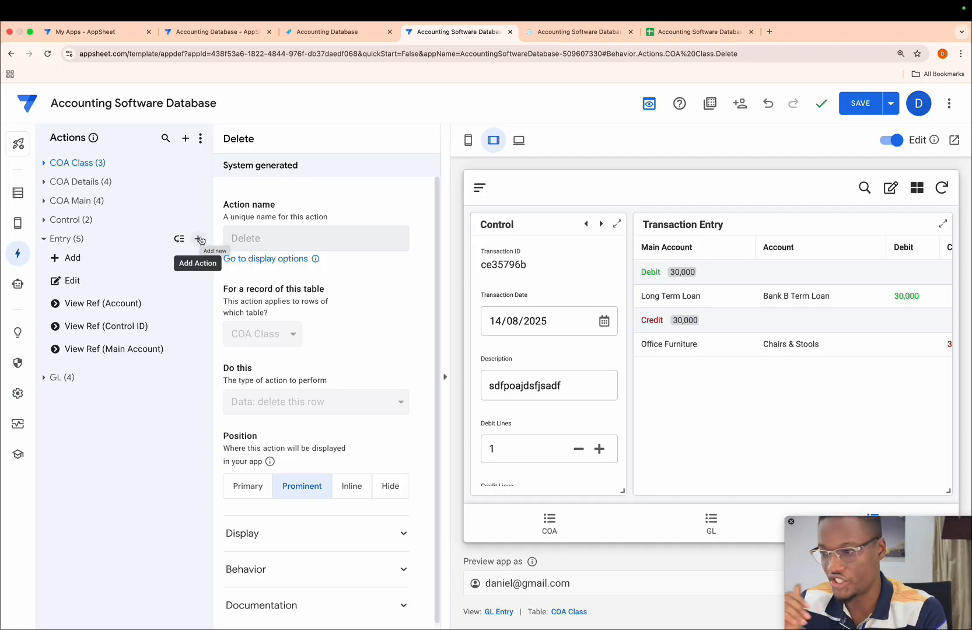
{"action": "left_click", "coordinate": [199, 240]}
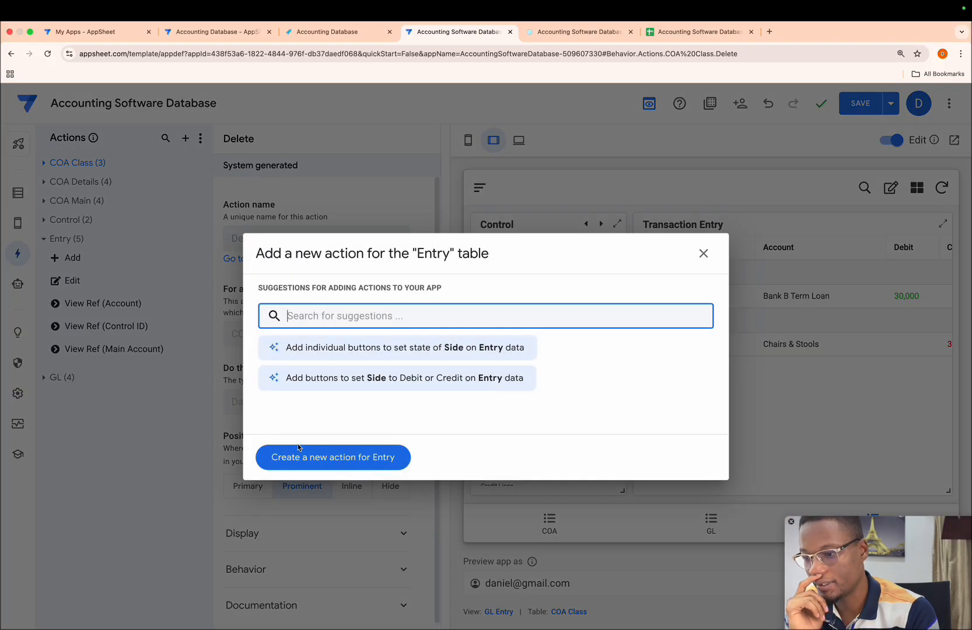
{"action": "left_click", "coordinate": [299, 459]}
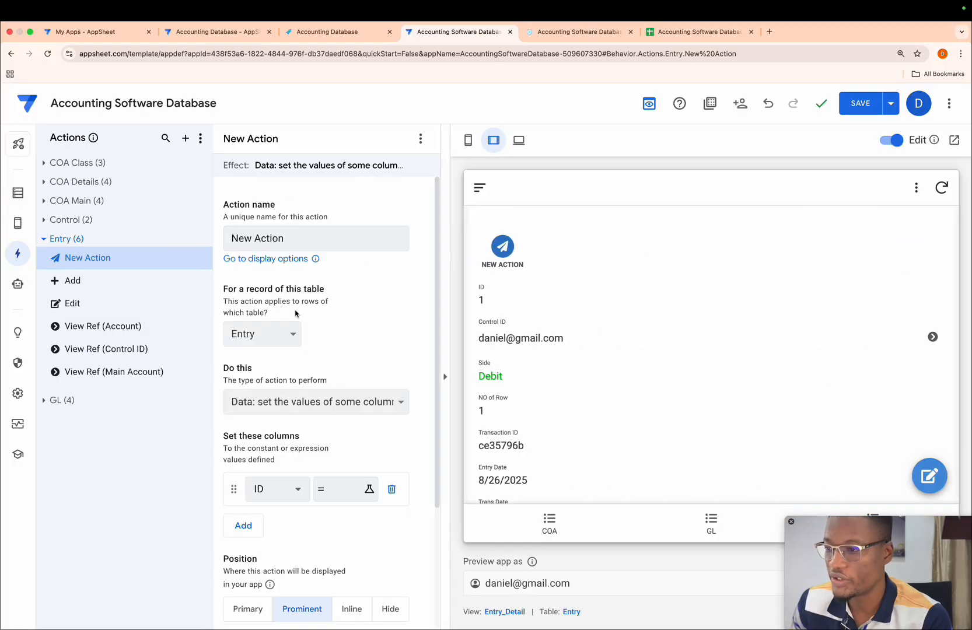
Step: Name the new action "Move Transactions to GL" and switch the app preview to phone size
{"action": "triple_click", "coordinate": [309, 235]}
{"action": "key", "text": "BackSpace"}
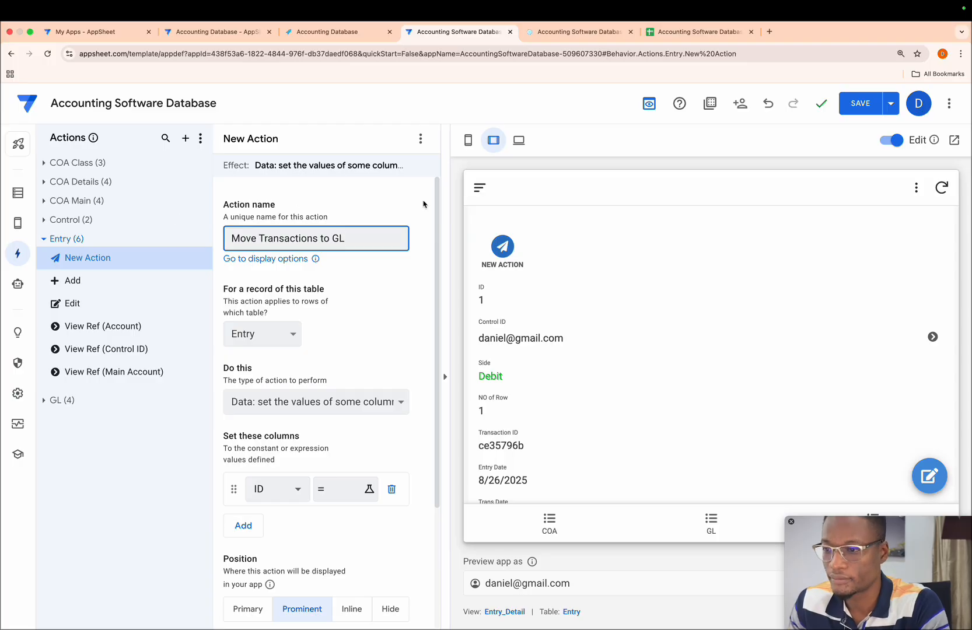
{"action": "left_click", "coordinate": [468, 140]}
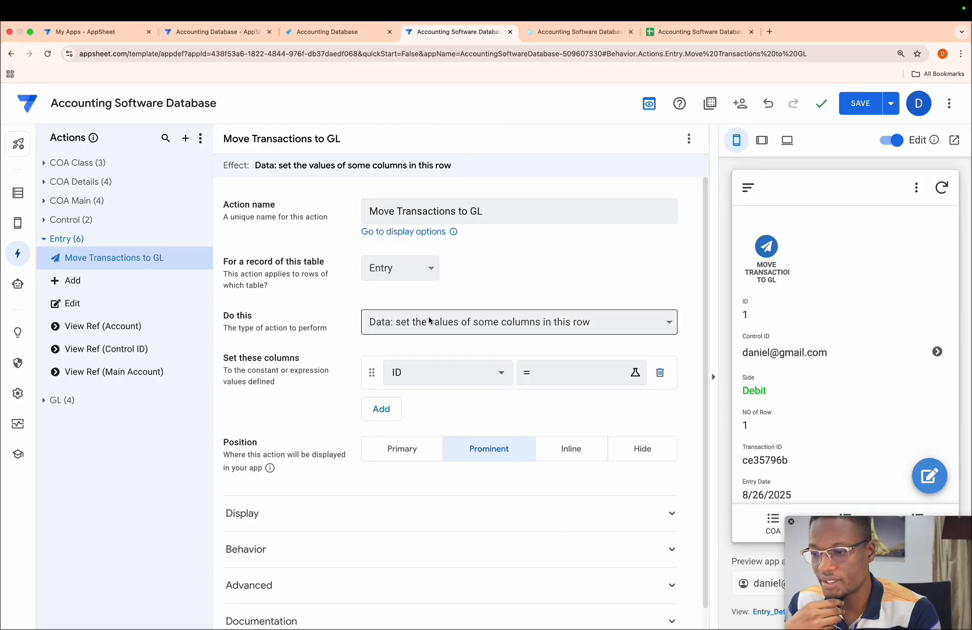
Step: Make the action add a new row to another table using values from this row, with GL as the target table
{"action": "left_click", "coordinate": [430, 321]}
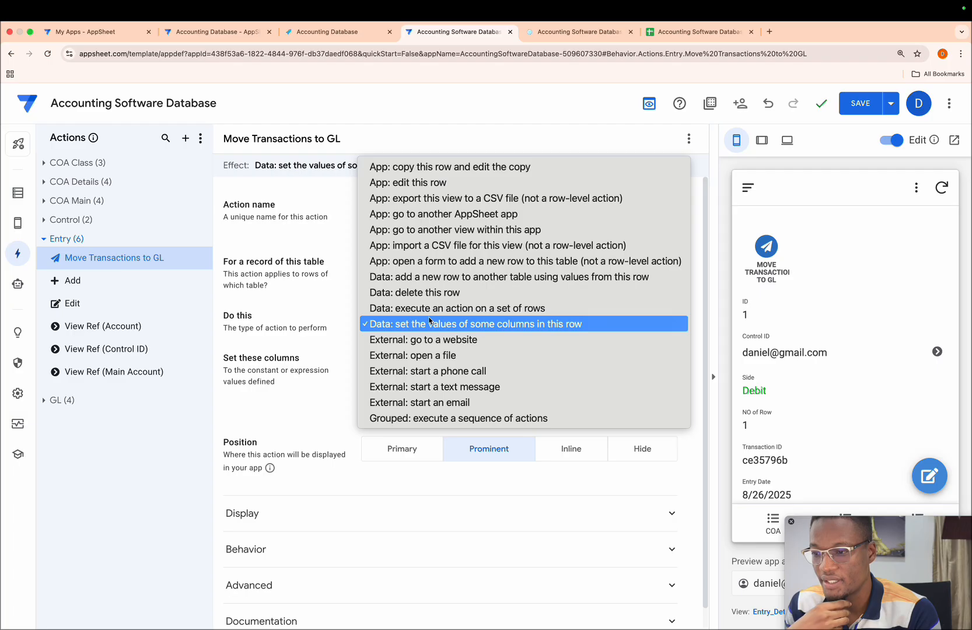
{"action": "left_click", "coordinate": [450, 285]}
{"action": "left_click", "coordinate": [401, 364]}
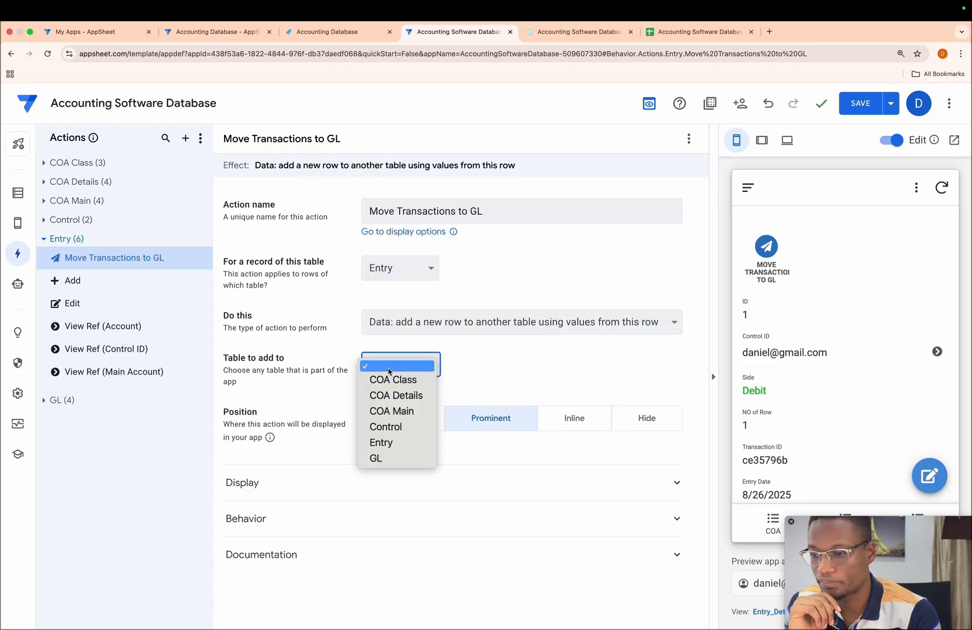
{"action": "left_click", "coordinate": [371, 459]}
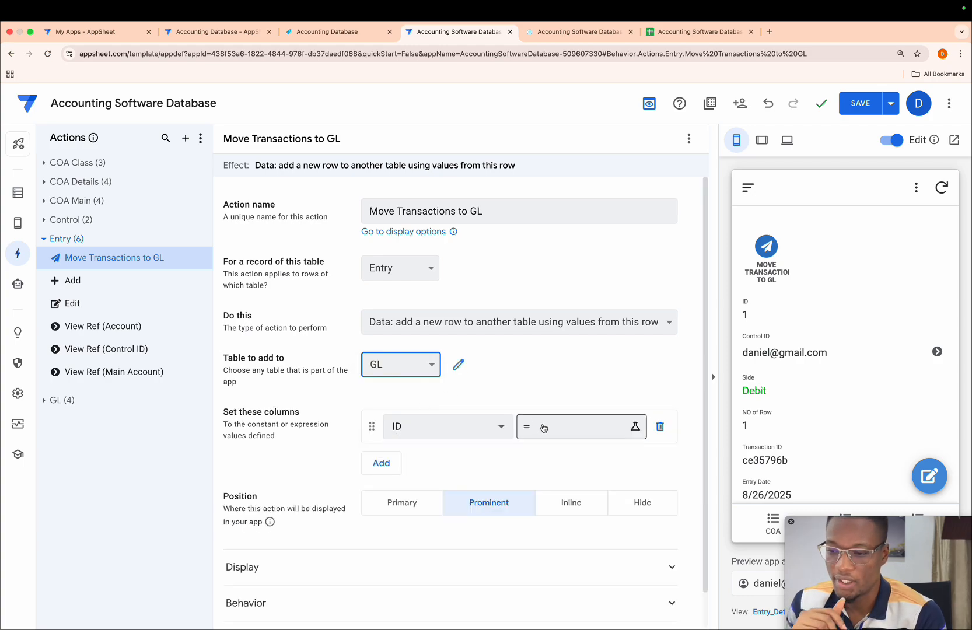
Step: Set the GL table's ID column to the expression Uniqueid() in the action
{"action": "left_click", "coordinate": [547, 431]}
{"action": "type", "text": "Uniquei"}
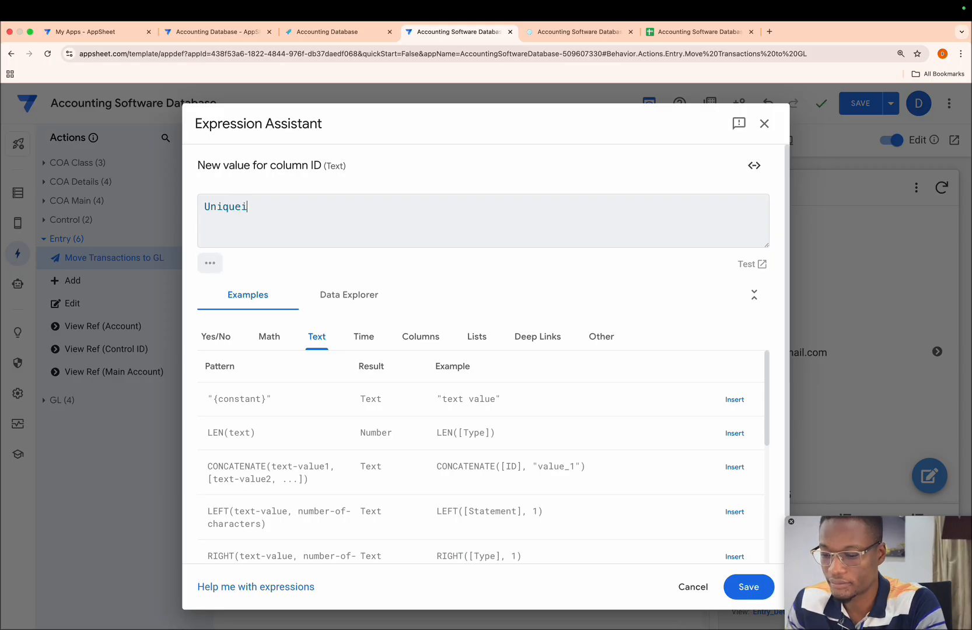
{"action": "type", "text": "d9)()"}
{"action": "left_click", "coordinate": [749, 587]}
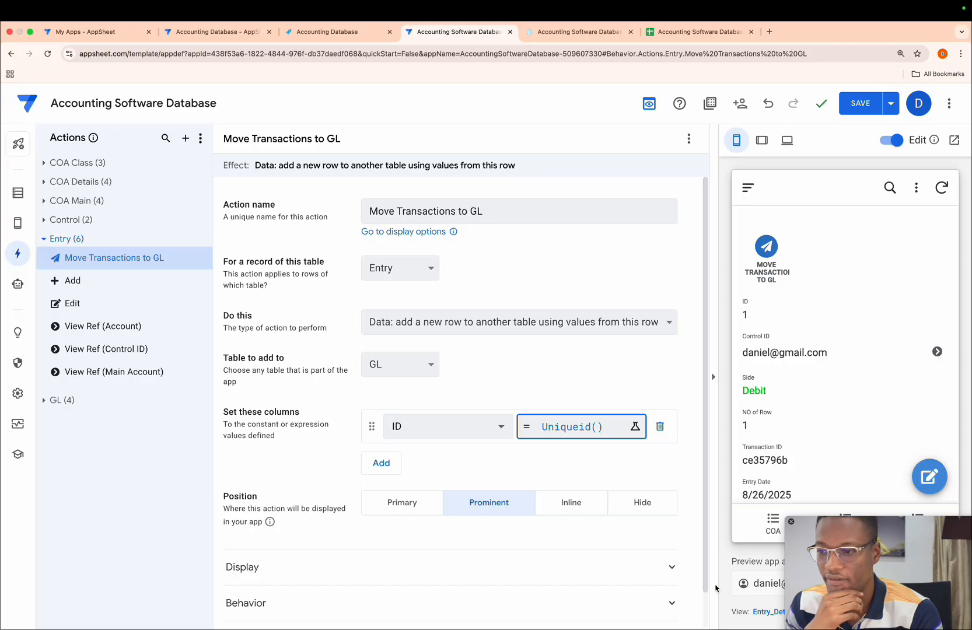
Step: Add a mapping that sets the GL Transaction ID column to [Transaction ID]
{"action": "left_click", "coordinate": [382, 462]}
{"action": "left_click", "coordinate": [409, 465]}
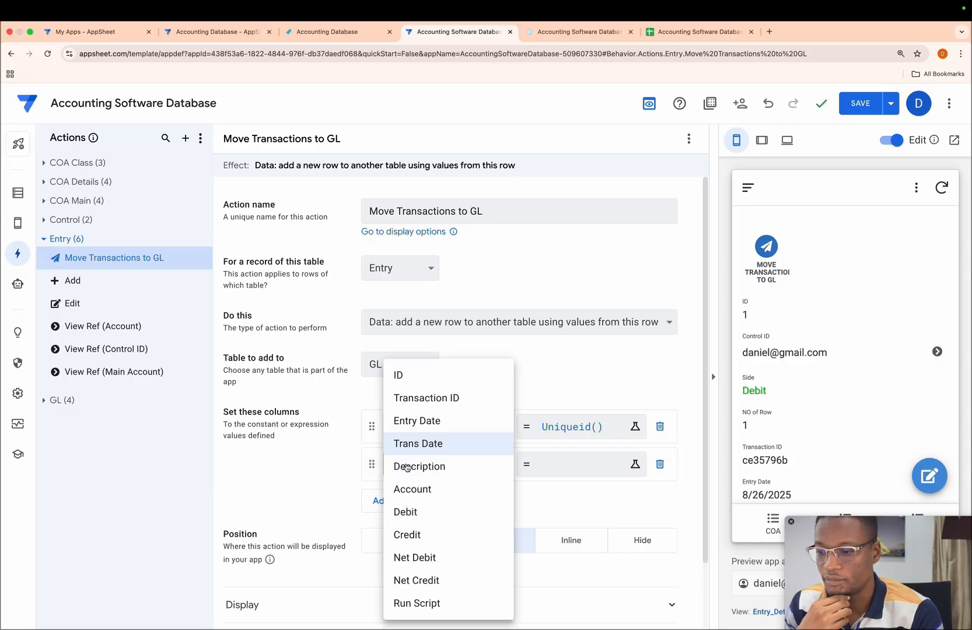
{"action": "left_click", "coordinate": [402, 400]}
{"action": "left_click", "coordinate": [559, 462]}
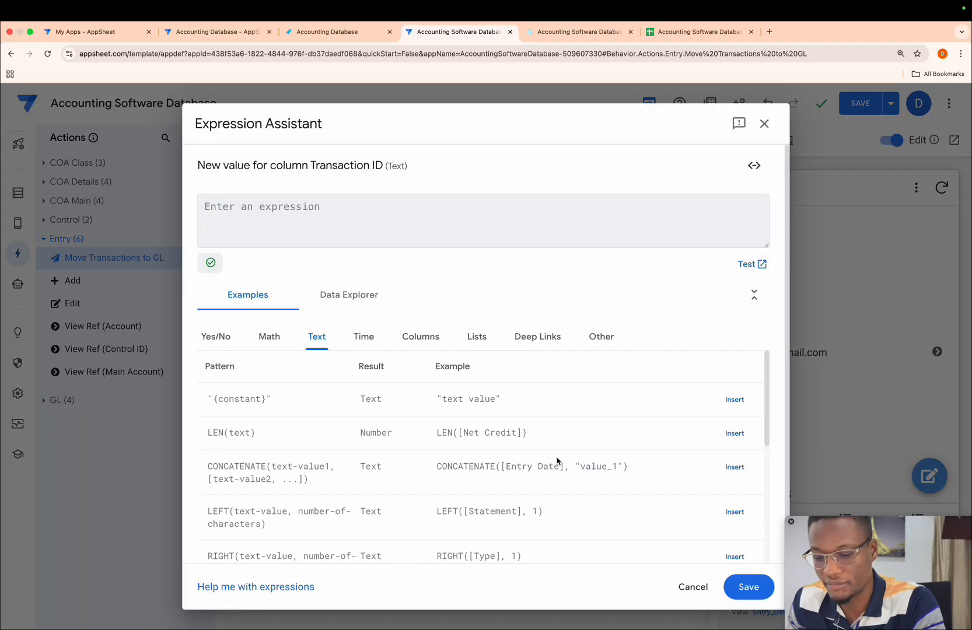
{"action": "type", "text": "[tra"}
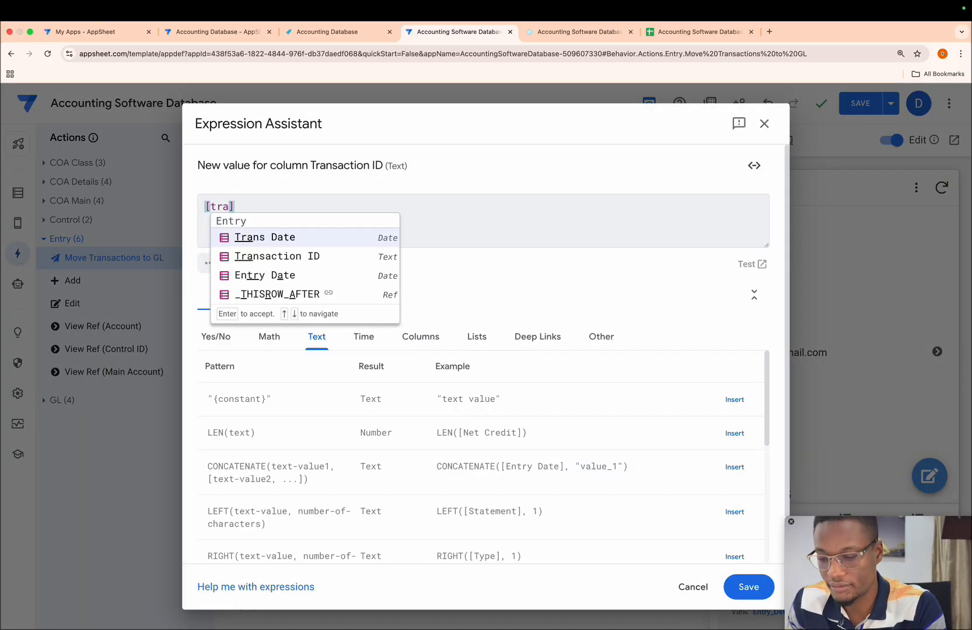
{"action": "key", "text": "Down"}
{"action": "key", "text": "Return"}
{"action": "left_click", "coordinate": [749, 586]}
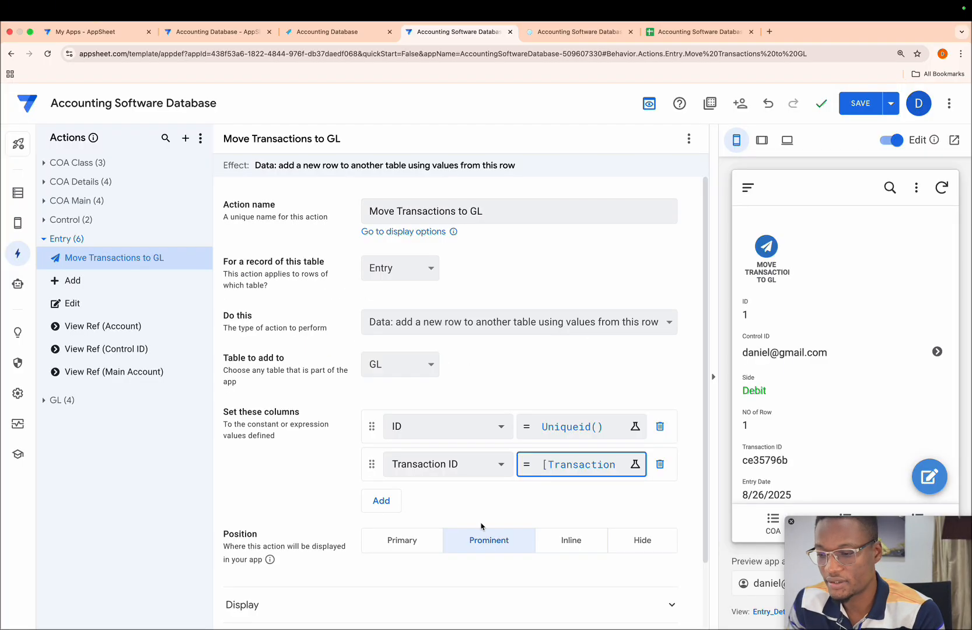
Step: Add a mapping that sets the GL Entry Date column to NOW()
{"action": "left_click", "coordinate": [392, 501]}
{"action": "left_click", "coordinate": [392, 503]}
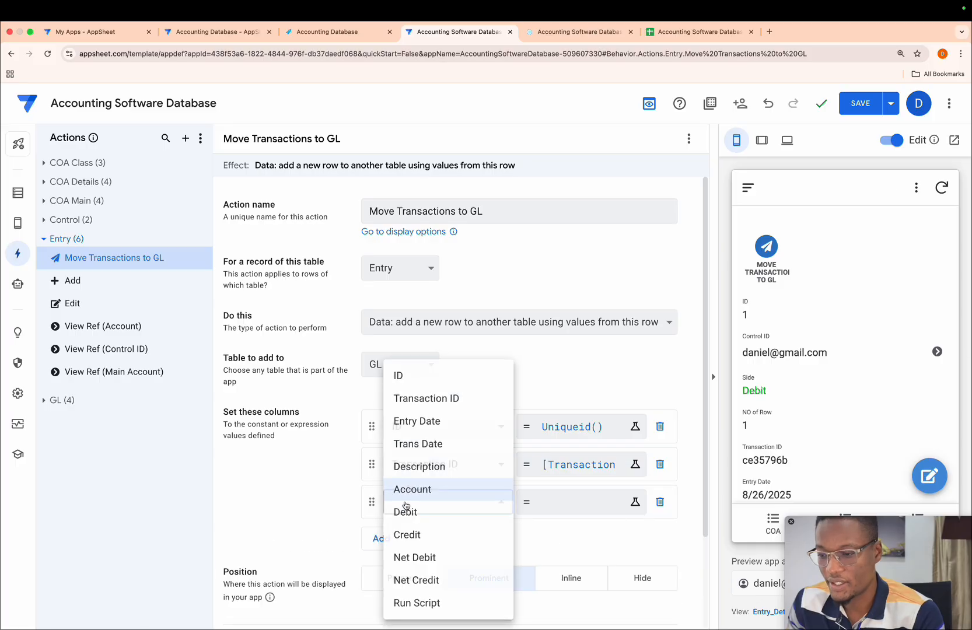
{"action": "left_click", "coordinate": [415, 422]}
{"action": "left_click", "coordinate": [543, 503]}
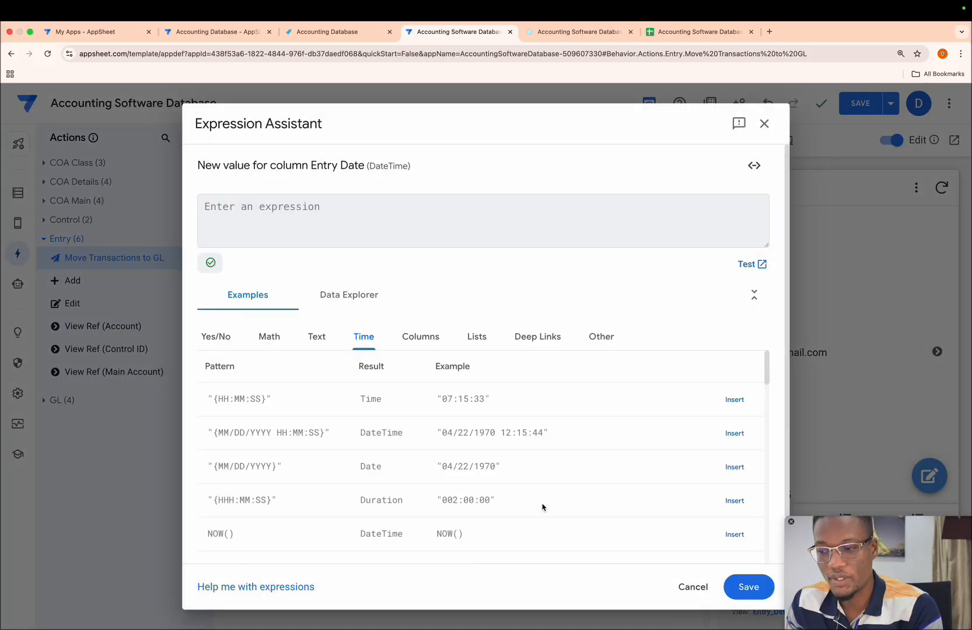
{"action": "type", "text": "NOW"}
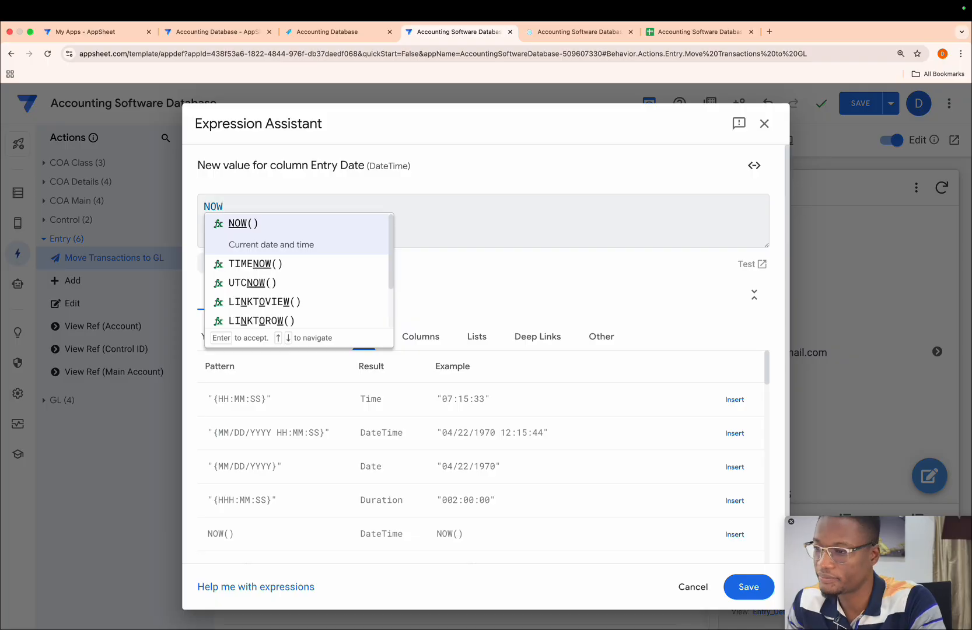
{"action": "key", "text": "Return"}
{"action": "left_click", "coordinate": [740, 586]}
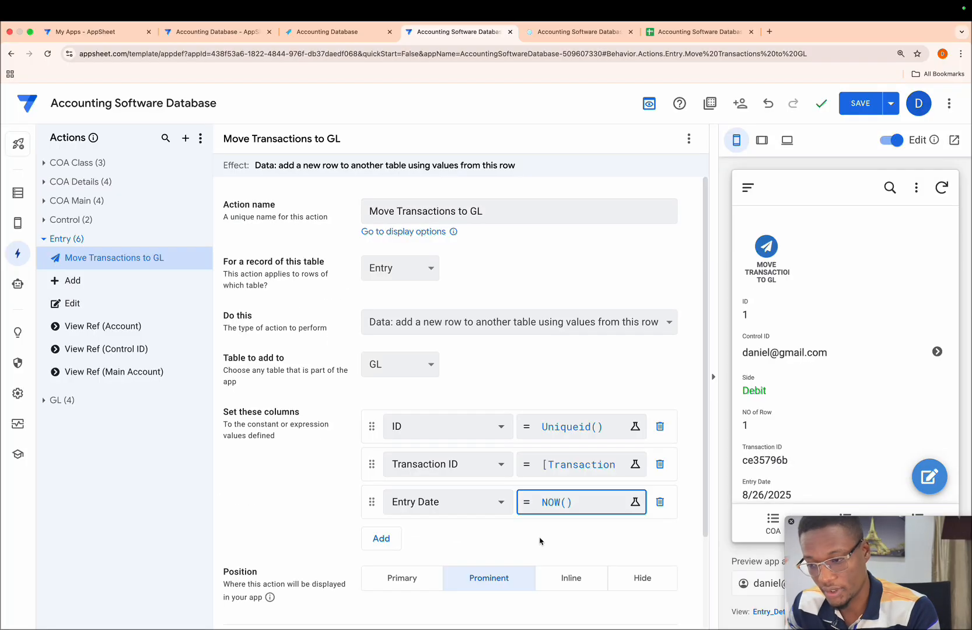
Step: Add a mapping that sets the GL Trans Date column to [Trans Date]
{"action": "left_click", "coordinate": [381, 537]}
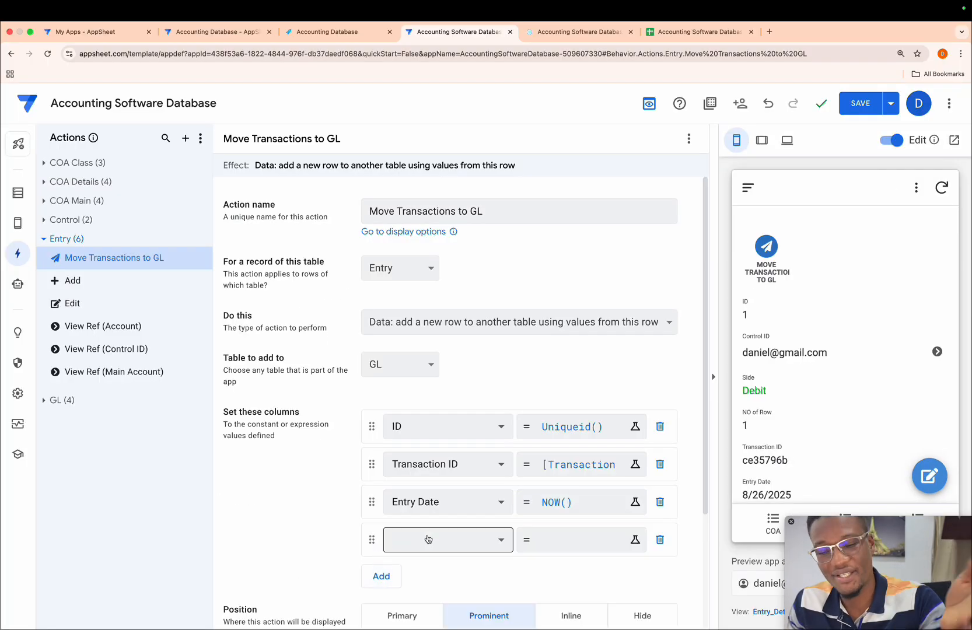
{"action": "left_click", "coordinate": [428, 539]}
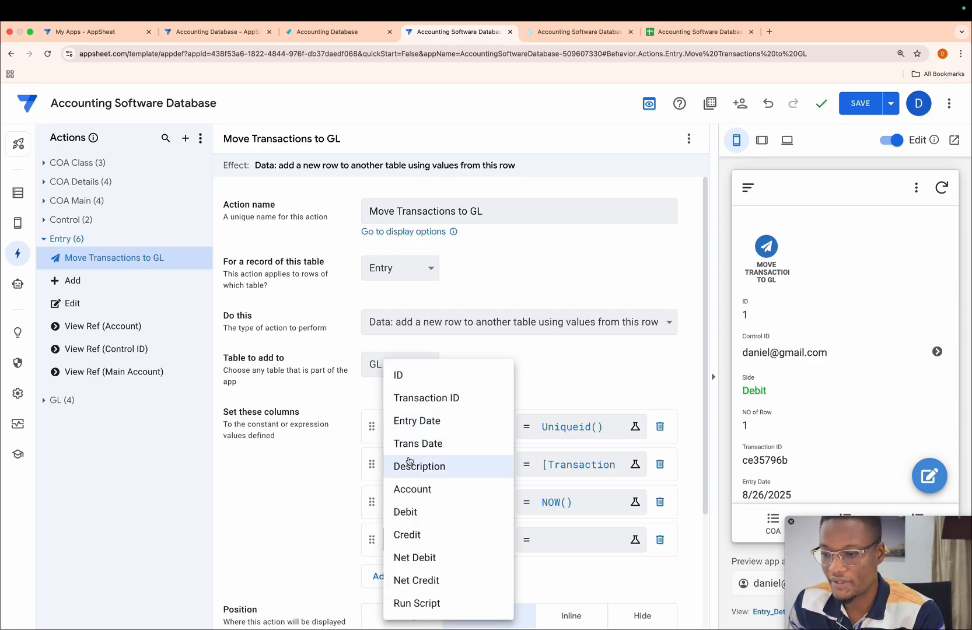
{"action": "left_click", "coordinate": [412, 448]}
{"action": "left_click", "coordinate": [545, 466]}
{"action": "key", "text": "Escape"}
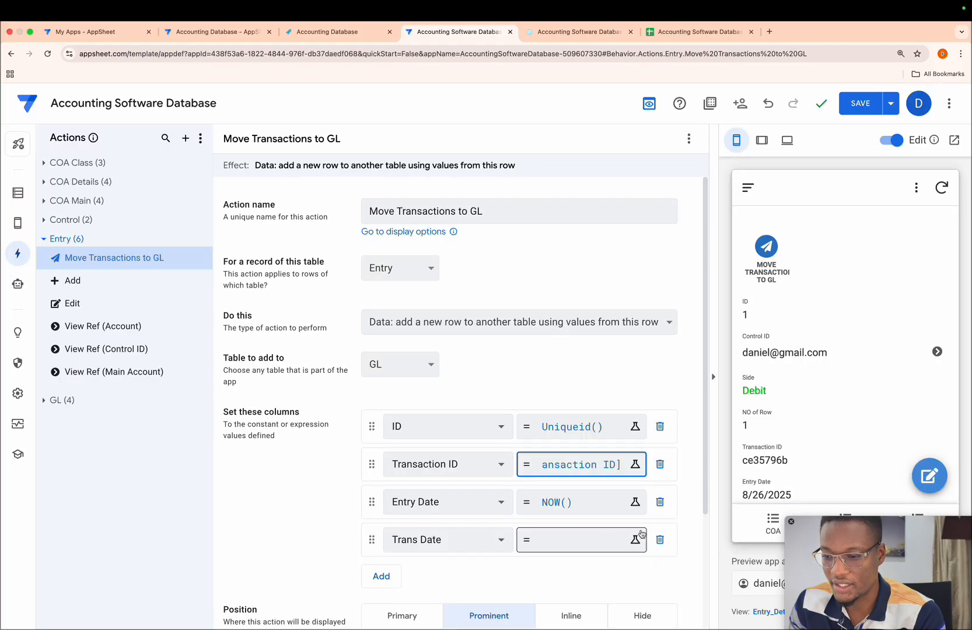
{"action": "left_click", "coordinate": [576, 542]}
{"action": "type", "text": "[tra"}
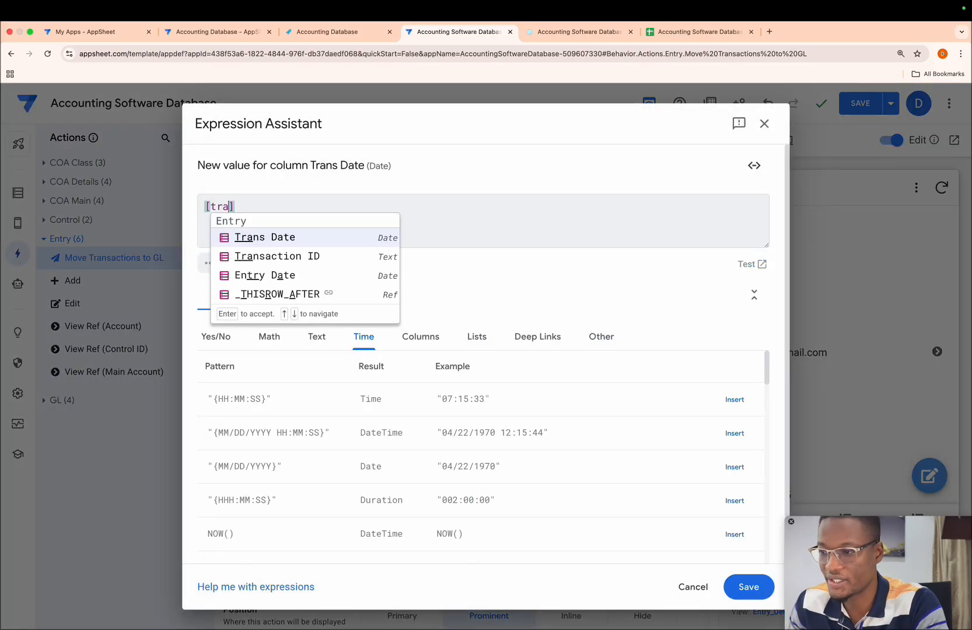
{"action": "key", "text": "Down"}
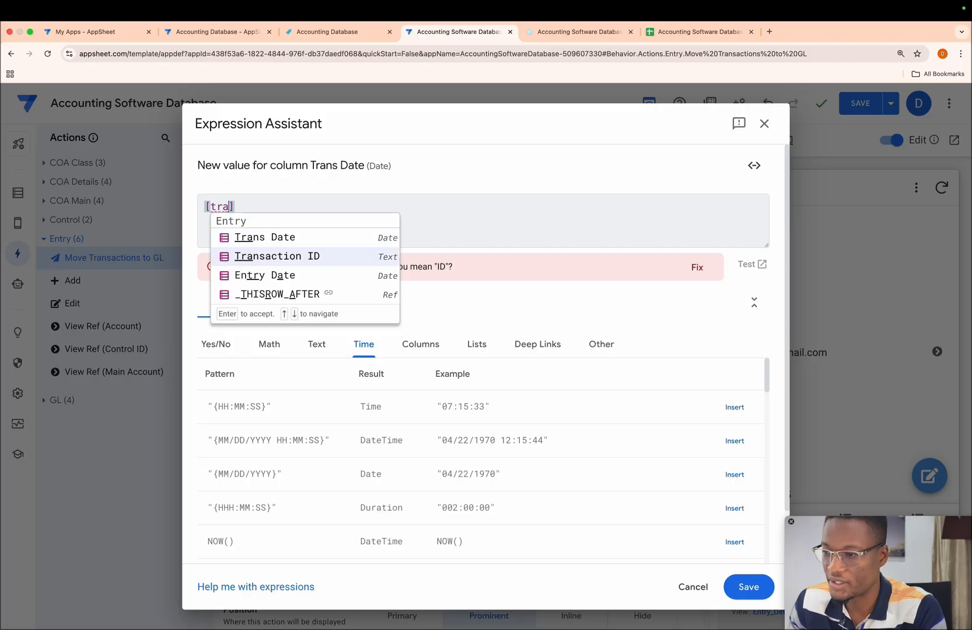
{"action": "left_click", "coordinate": [299, 238]}
{"action": "left_click", "coordinate": [748, 587]}
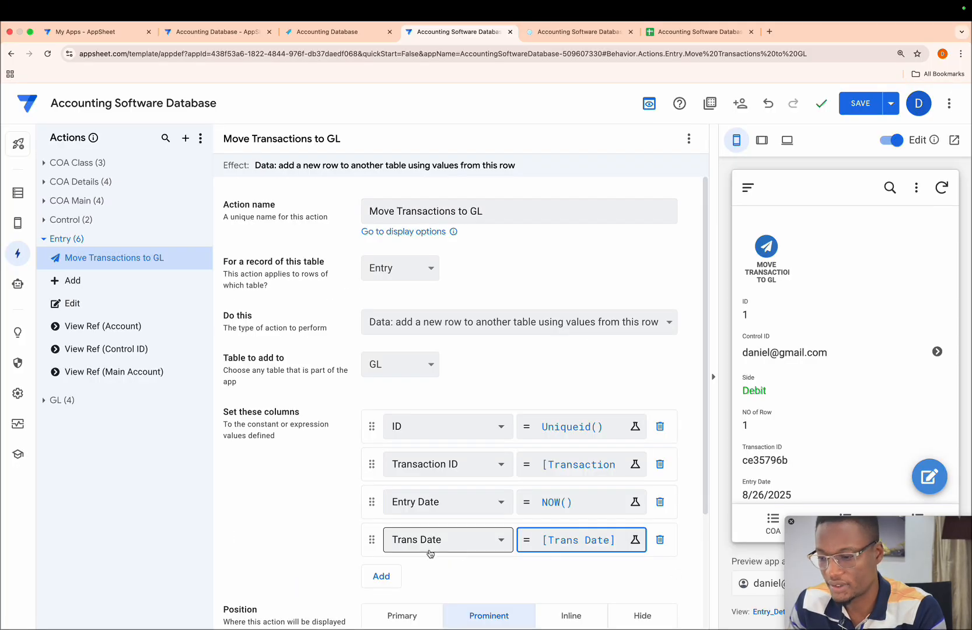
Step: Add a mapping that sets the GL Description column to [Description]
{"action": "left_click", "coordinate": [381, 576]}
{"action": "left_click", "coordinate": [429, 577]}
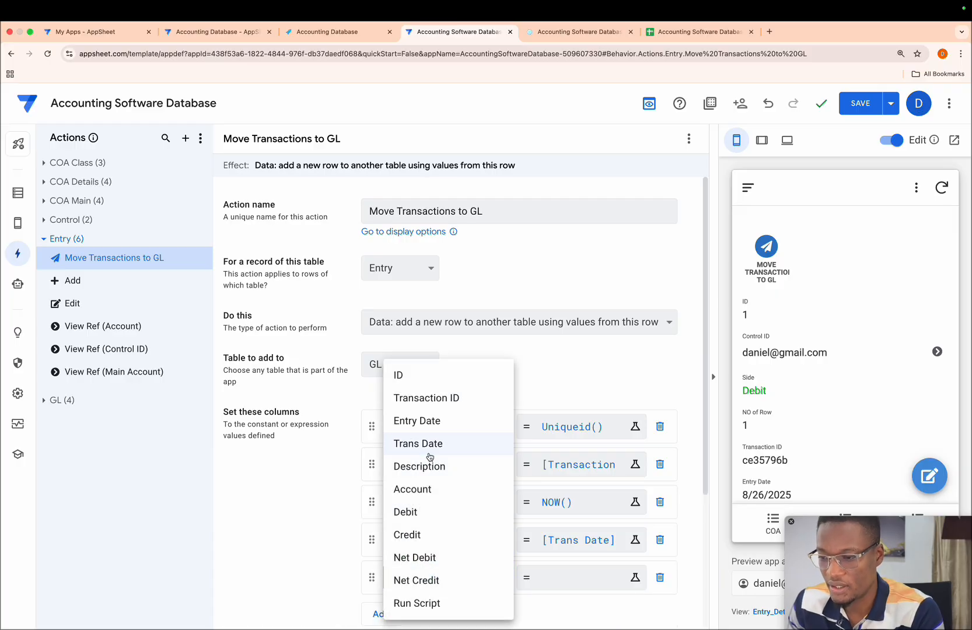
{"action": "left_click", "coordinate": [422, 465]}
{"action": "left_click", "coordinate": [554, 578]}
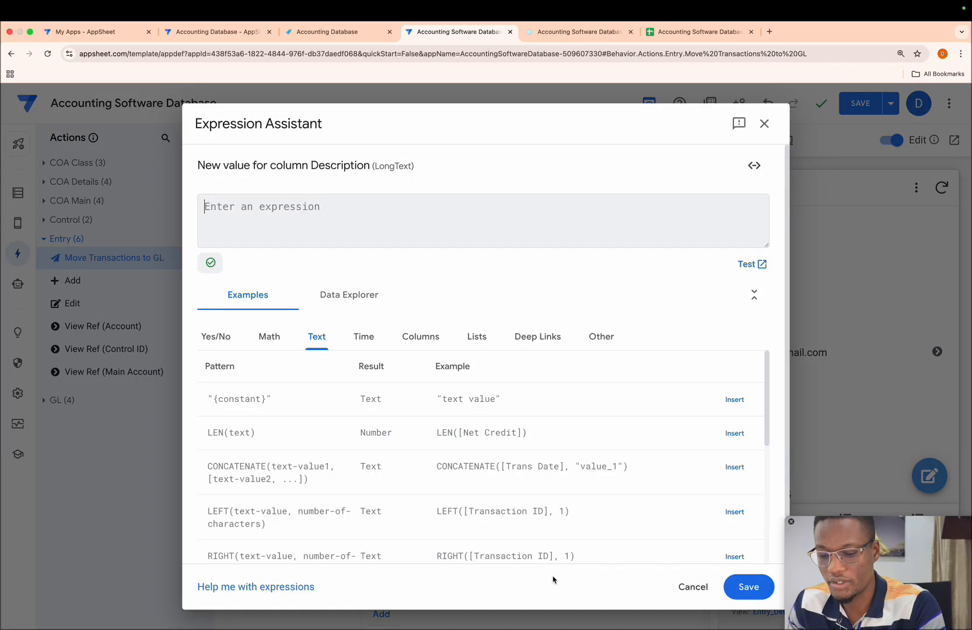
{"action": "type", "text": "[de"}
{"action": "key", "text": "Down"}
{"action": "key", "text": "Return"}
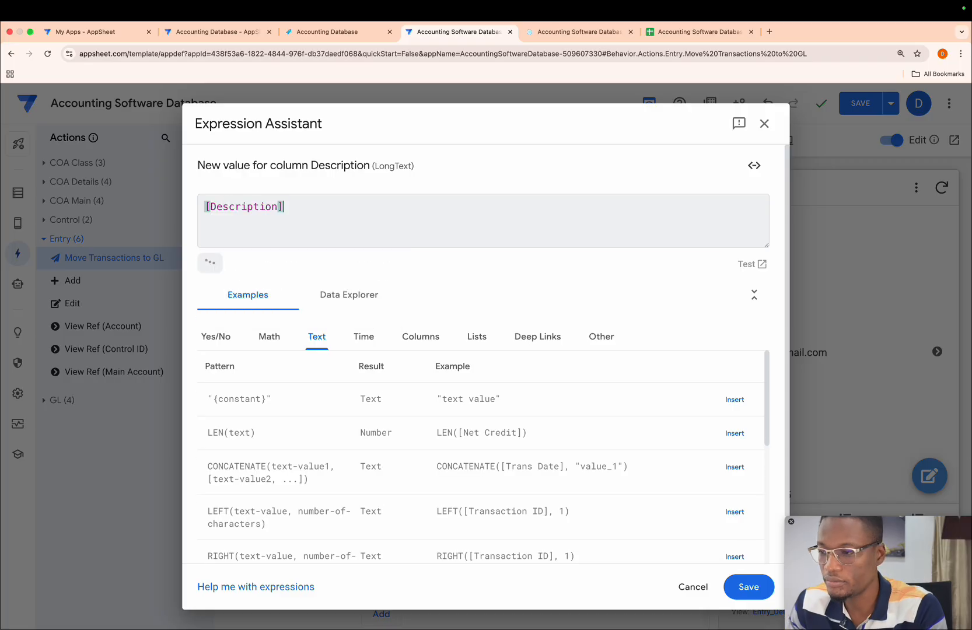
{"action": "left_click", "coordinate": [748, 586]}
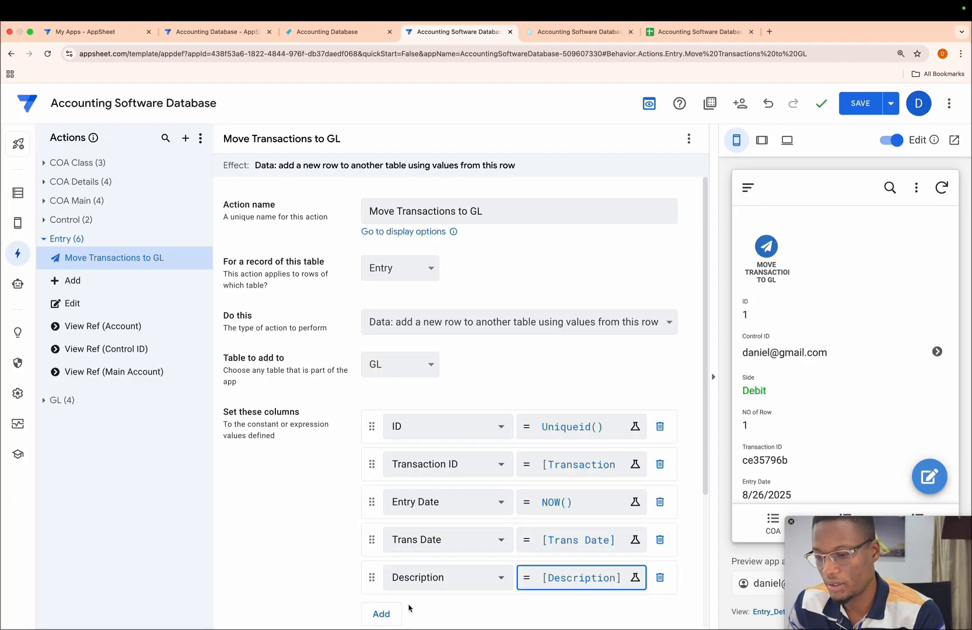
Step: Add a mapping that sets the GL Account column to [Account]
{"action": "left_click", "coordinate": [381, 613]}
{"action": "left_click", "coordinate": [440, 614]}
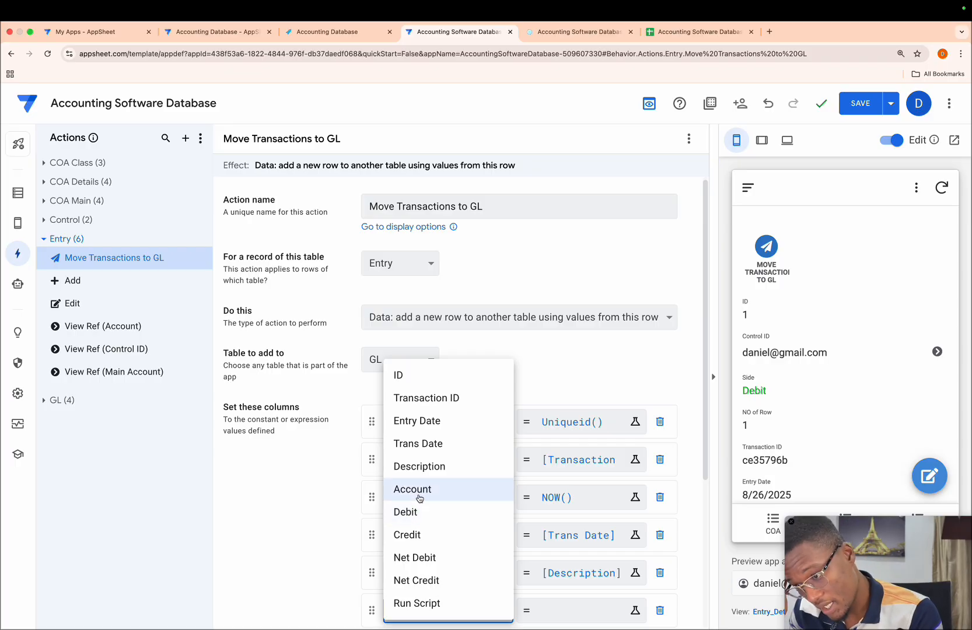
{"action": "left_click", "coordinate": [415, 492]}
{"action": "left_click", "coordinate": [553, 611]}
{"action": "type", "text": "[ac"}
{"action": "key", "text": "Return"}
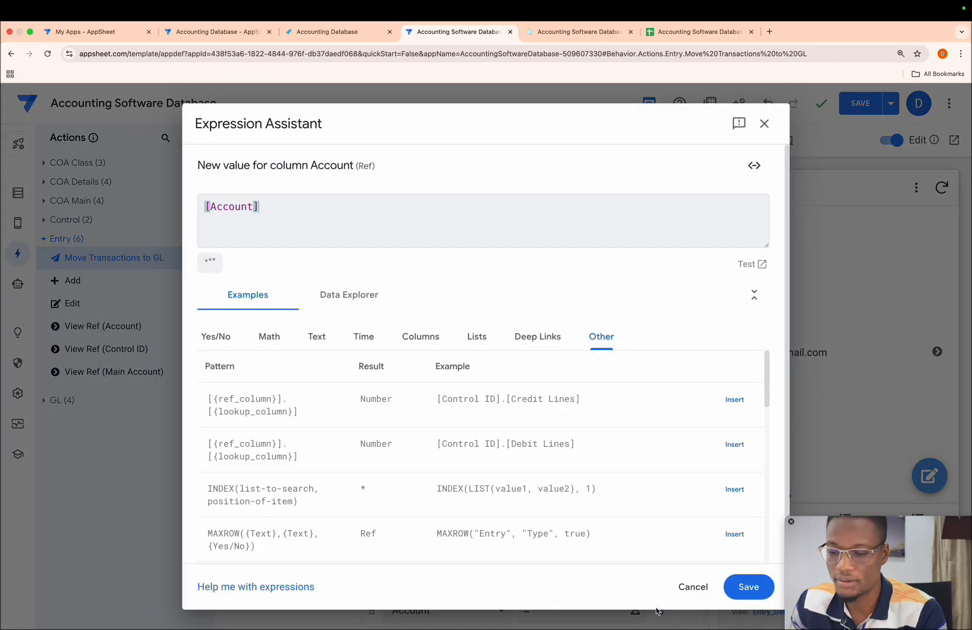
{"action": "left_click", "coordinate": [749, 586]}
Step: Add a mapping that sets the GL Debit column to [Debit]
{"action": "scroll", "coordinate": [385, 507], "scroll_direction": "down", "scroll_amount": 2}
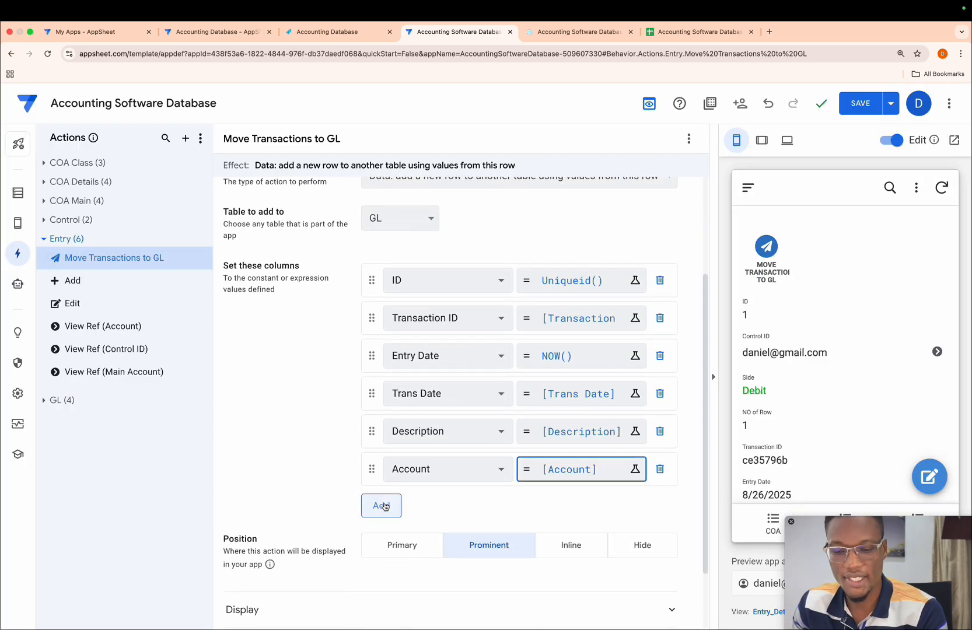
{"action": "left_click", "coordinate": [384, 507]}
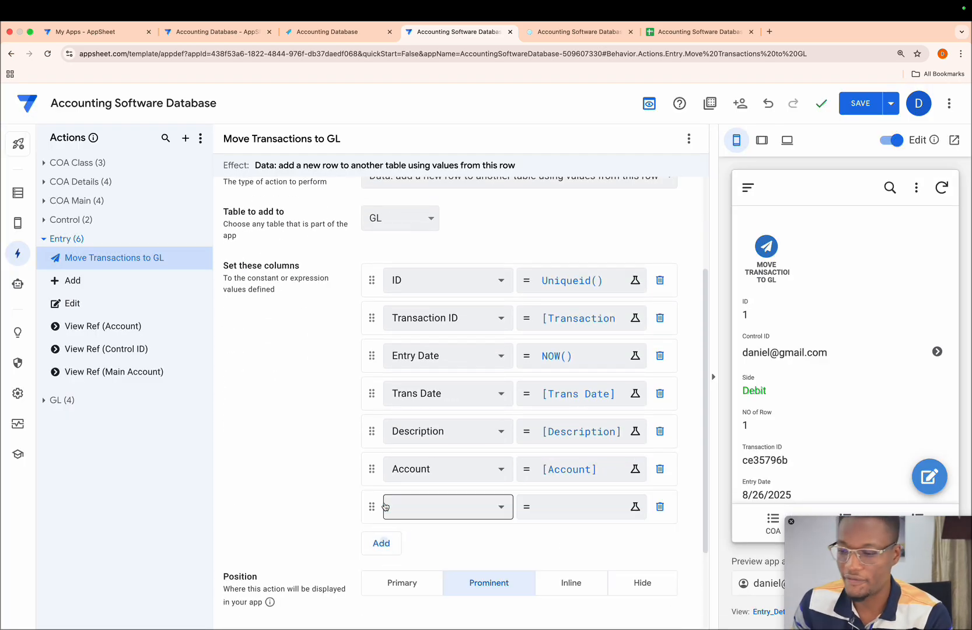
{"action": "left_click", "coordinate": [440, 506]}
{"action": "left_click", "coordinate": [422, 513]}
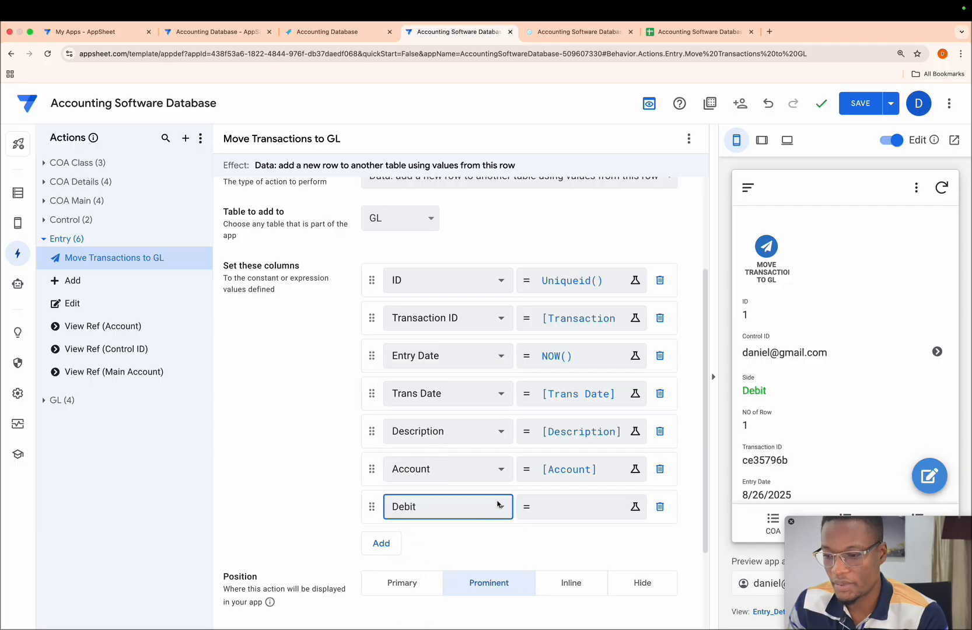
{"action": "left_click", "coordinate": [533, 505]}
{"action": "type", "text": "[de"}
{"action": "key", "text": "Return"}
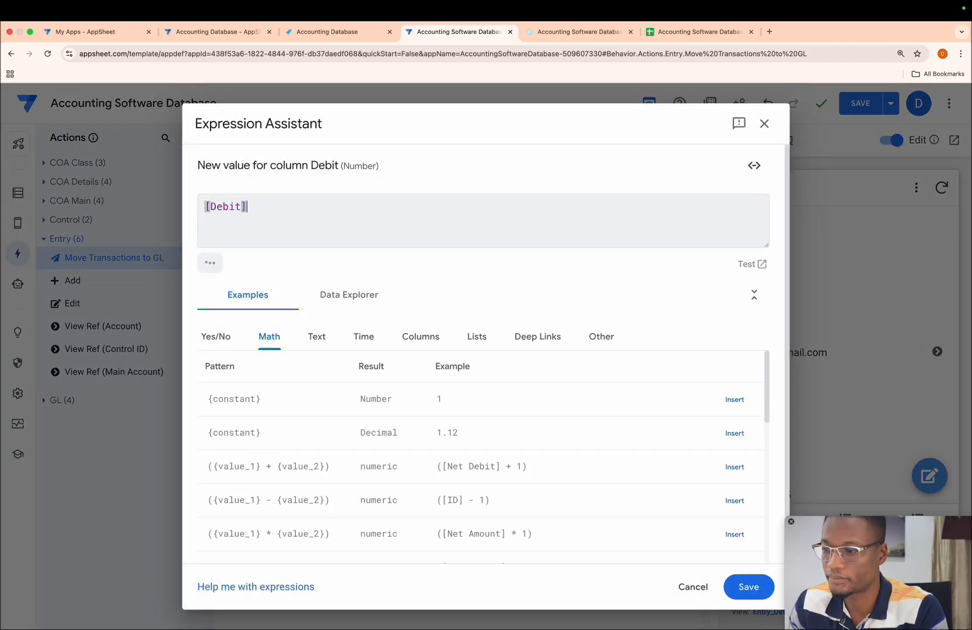
{"action": "left_click", "coordinate": [746, 586]}
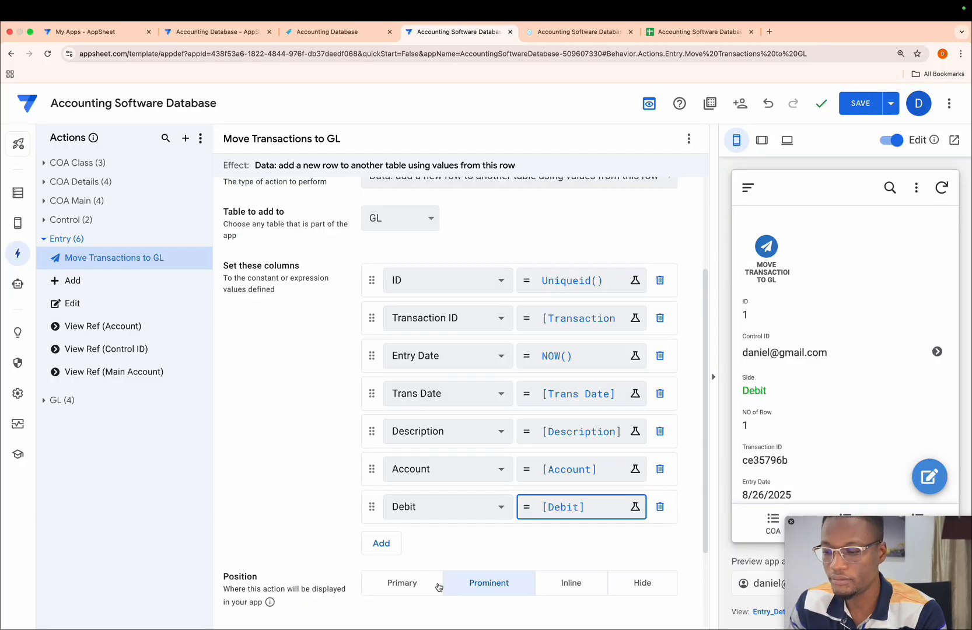
Step: Add a mapping that sets the GL Credit column to [Credit]
{"action": "left_click", "coordinate": [381, 542]}
{"action": "left_click", "coordinate": [428, 539]}
{"action": "left_click", "coordinate": [408, 532]}
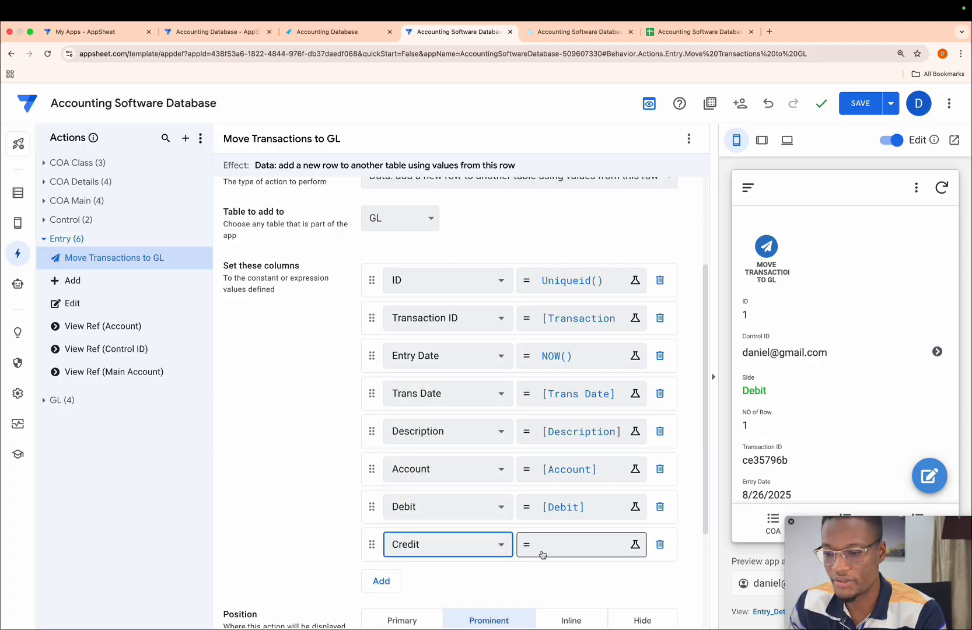
{"action": "left_click", "coordinate": [543, 545]}
{"action": "type", "text": "[ce"}
{"action": "key", "text": "BackSpace"}
{"action": "type", "text": "re"}
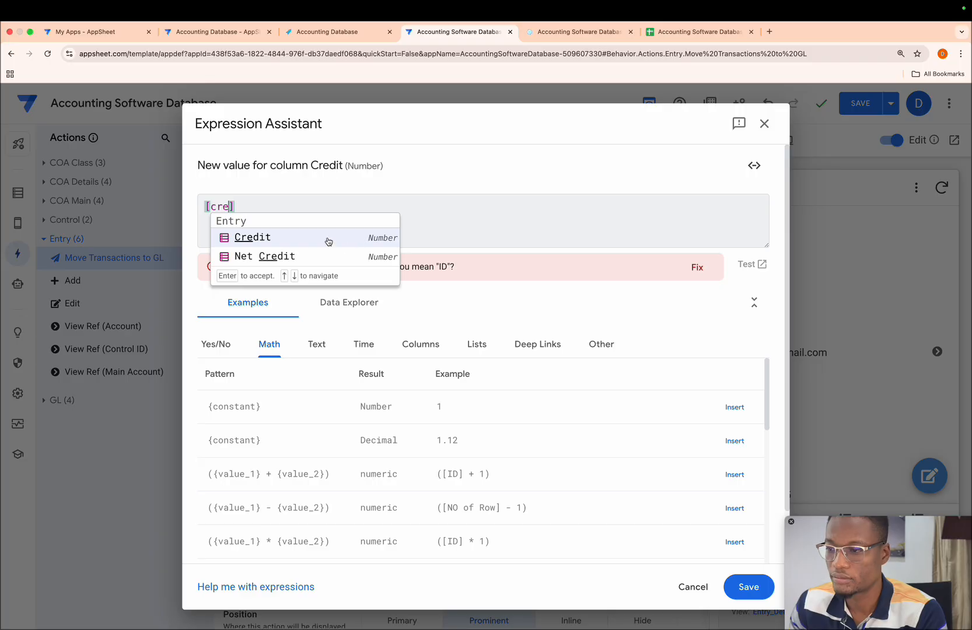
{"action": "left_click", "coordinate": [329, 238]}
{"action": "left_click", "coordinate": [749, 587]}
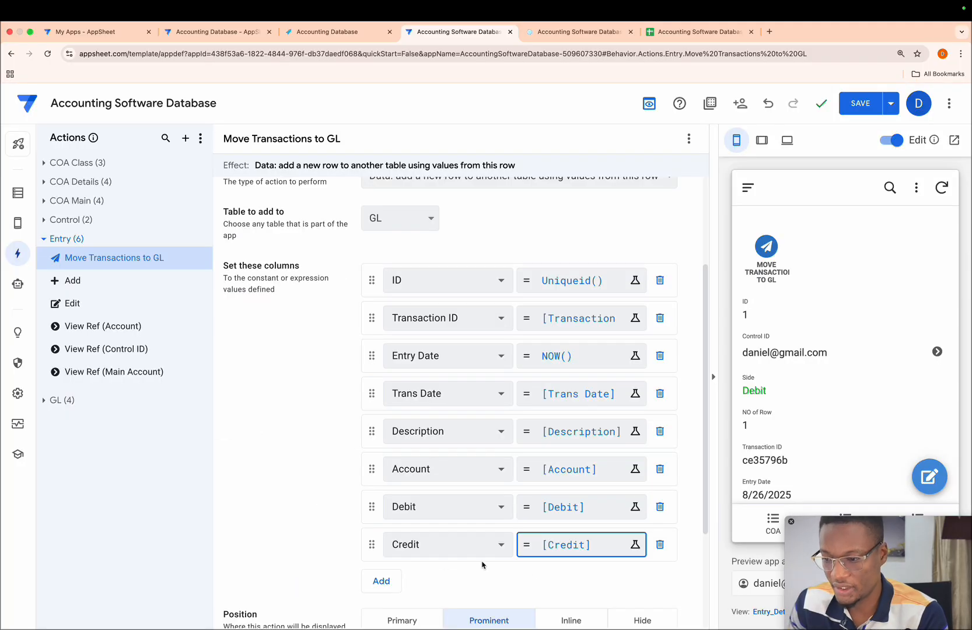
Step: Add two more mapping rows for the GL columns Net Debit and Net Credit, leaving their values empty
{"action": "left_click", "coordinate": [376, 578]}
{"action": "left_click", "coordinate": [426, 582]}
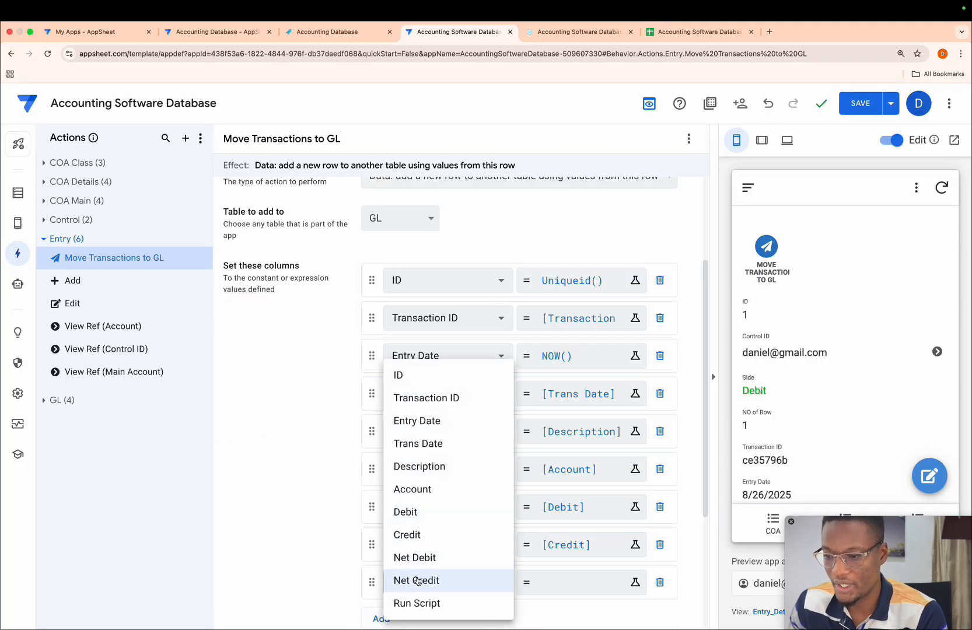
{"action": "left_click", "coordinate": [442, 562]}
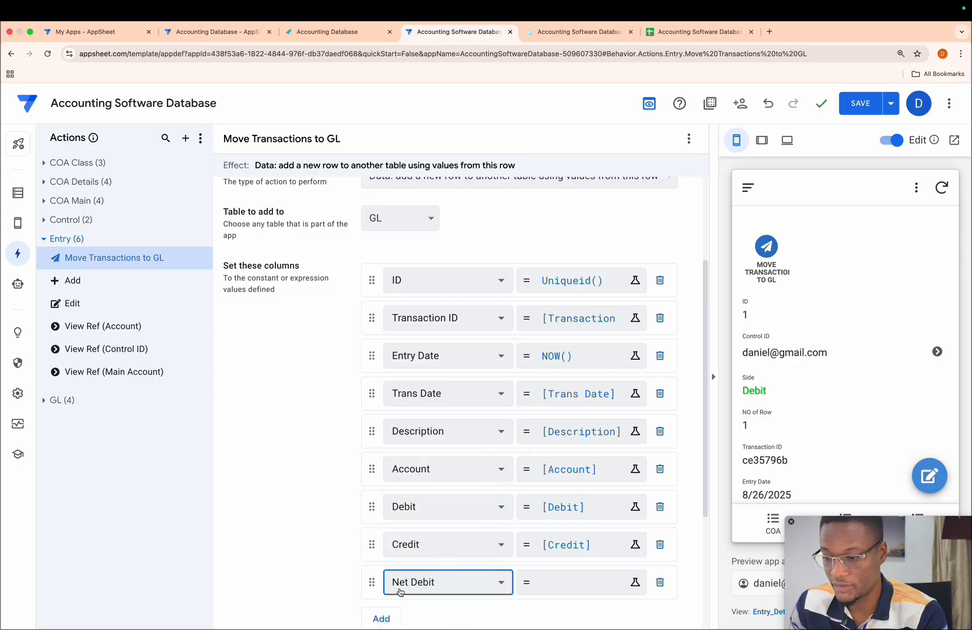
{"action": "left_click", "coordinate": [382, 617]}
{"action": "left_click", "coordinate": [416, 616]}
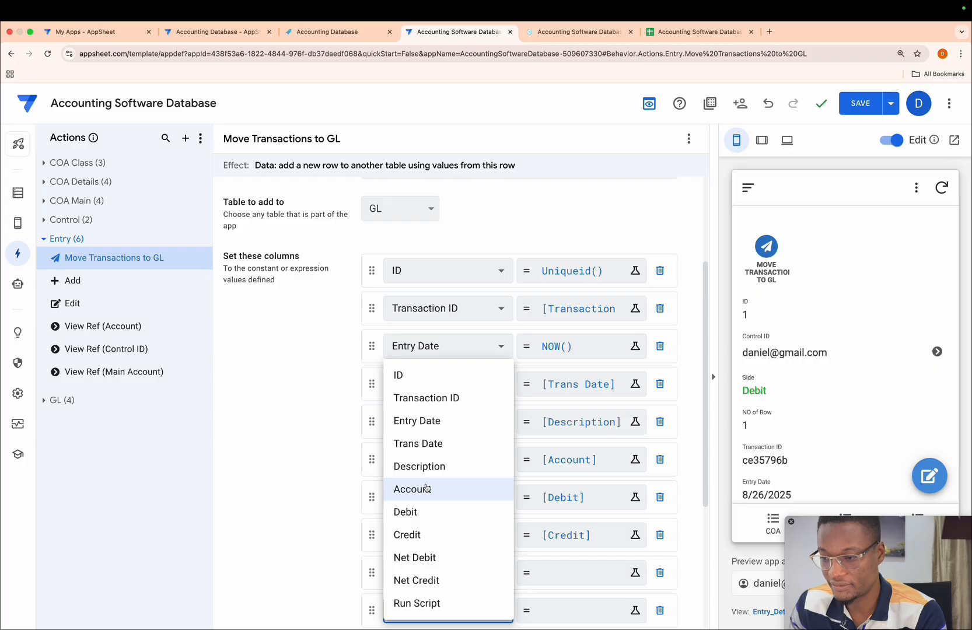
{"action": "left_click", "coordinate": [414, 579]}
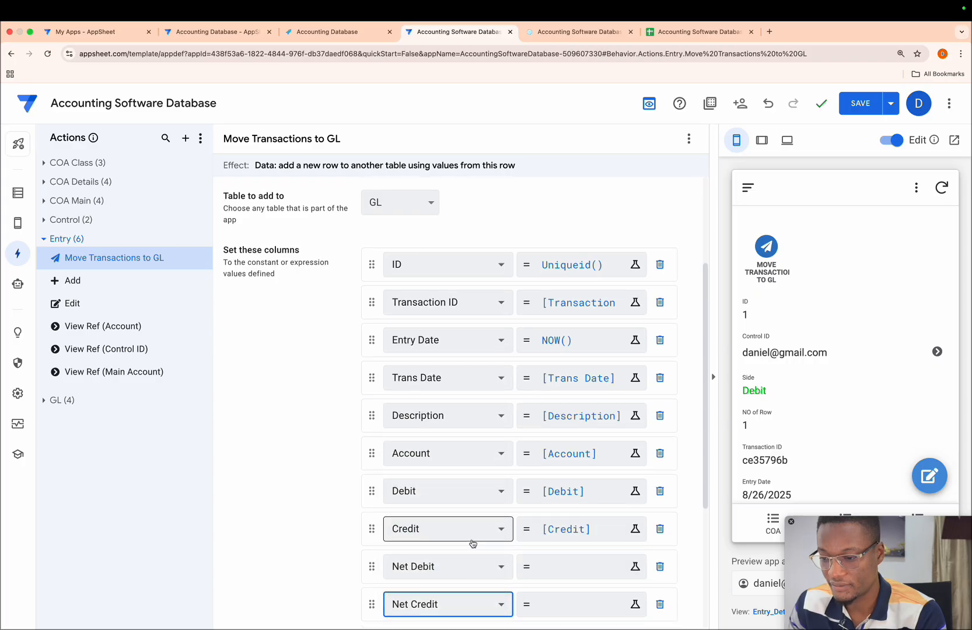
{"action": "scroll", "coordinate": [510, 532], "scroll_direction": "down", "scroll_amount": 2}
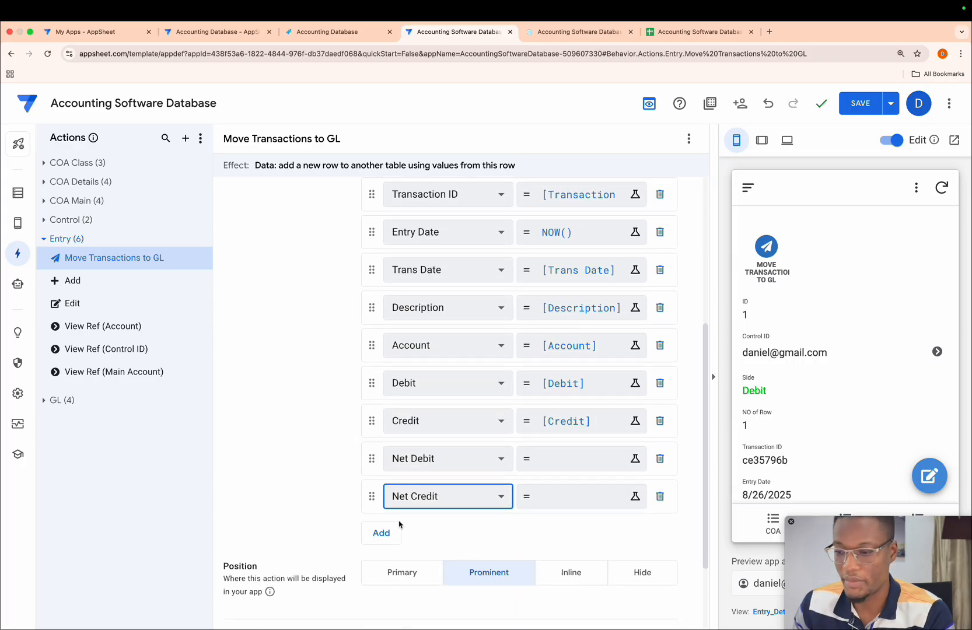
{"action": "left_click", "coordinate": [381, 532]}
{"action": "left_click", "coordinate": [433, 532]}
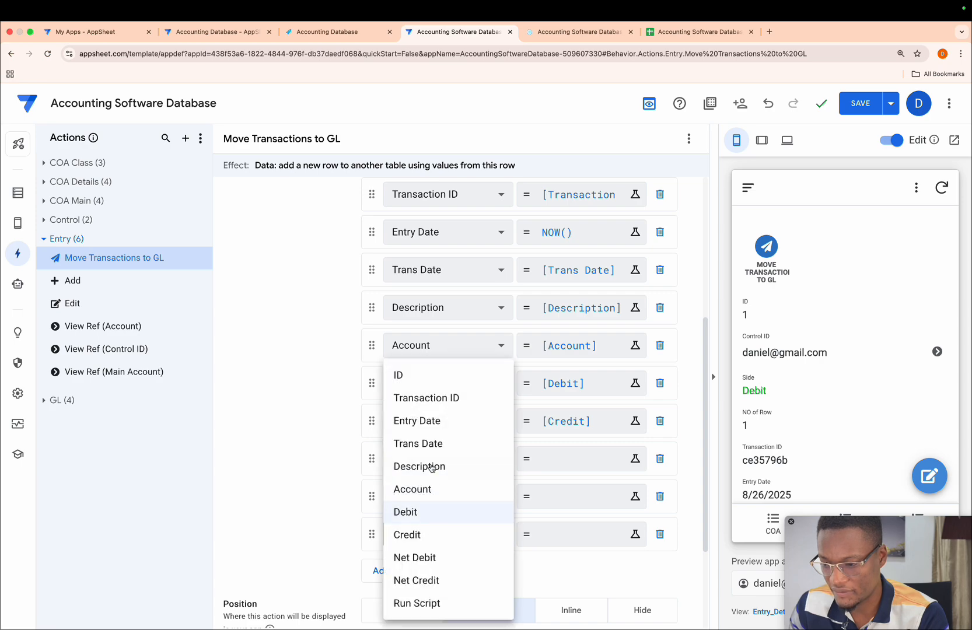
{"action": "left_click", "coordinate": [330, 475]}
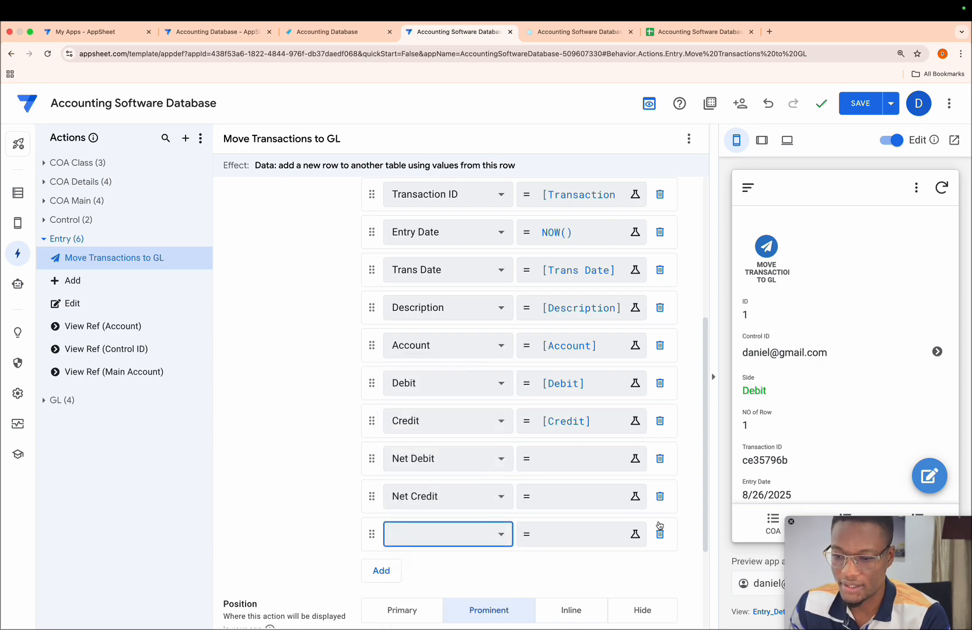
{"action": "left_click", "coordinate": [660, 534]}
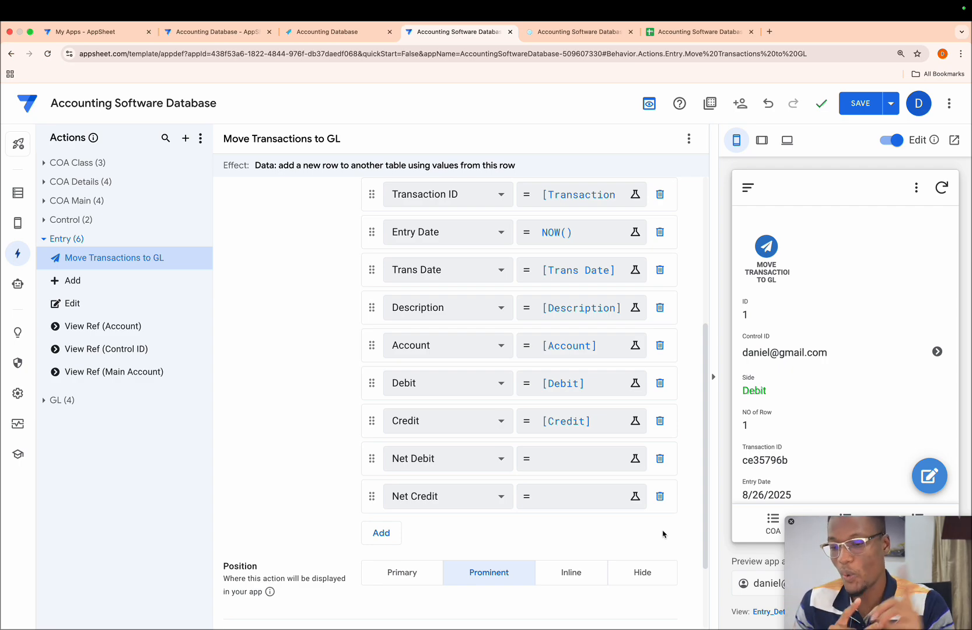
Step: Examine the debit and credit lines of Transaction Entry in the app preview's GL Entry view
{"action": "left_click", "coordinate": [929, 476]}
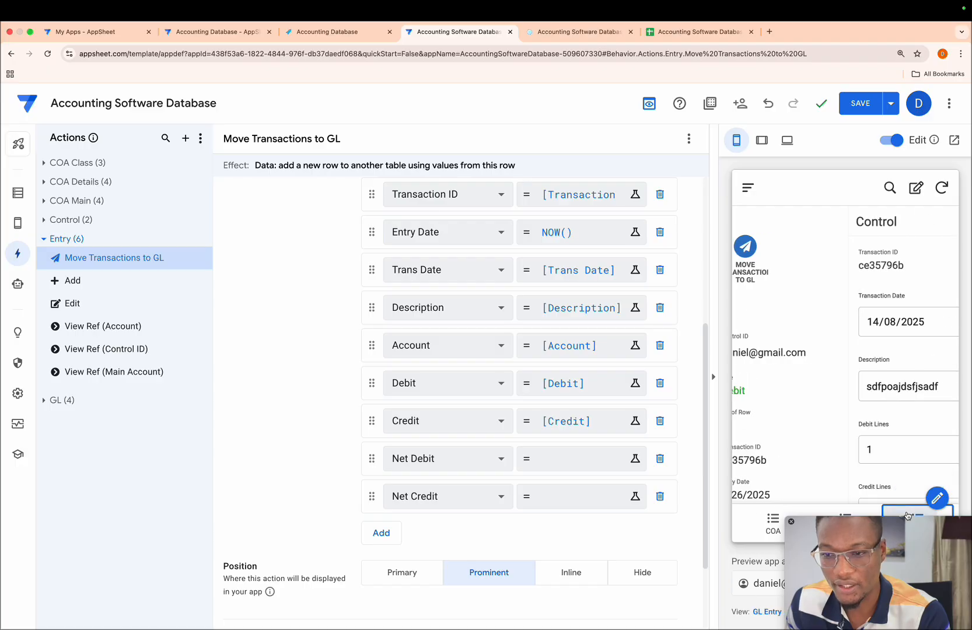
{"action": "scroll", "coordinate": [842, 384], "scroll_direction": "down", "scroll_amount": 4}
{"action": "scroll", "coordinate": [857, 403], "scroll_direction": "right", "scroll_amount": 3}
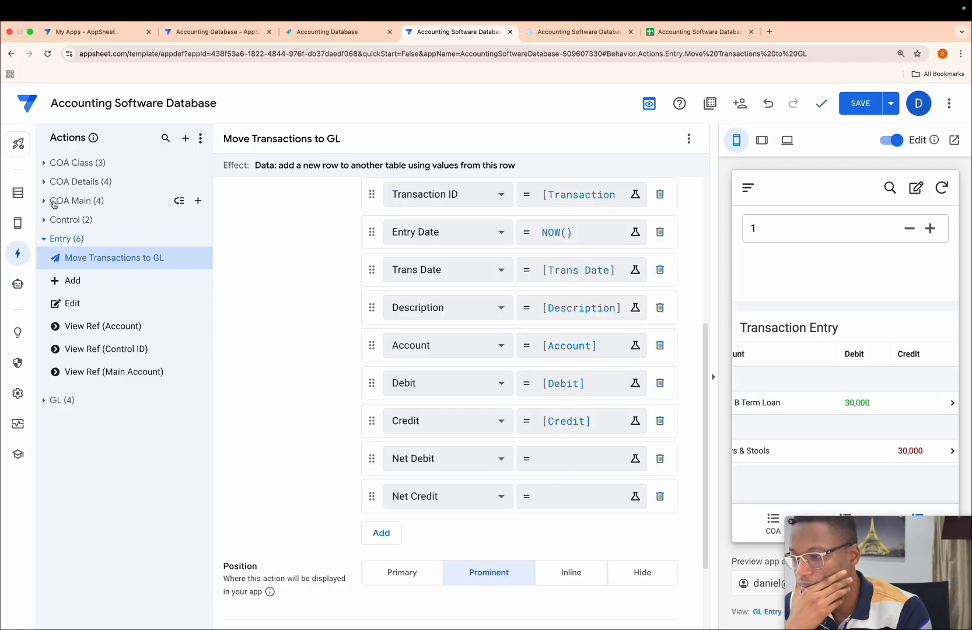
Step: Set the values of the Net Debit and Net Credit mappings to an empty string ("")
{"action": "left_click", "coordinate": [555, 459]}
{"action": "left_click", "coordinate": [210, 207]}
{"action": "left_click", "coordinate": [748, 586]}
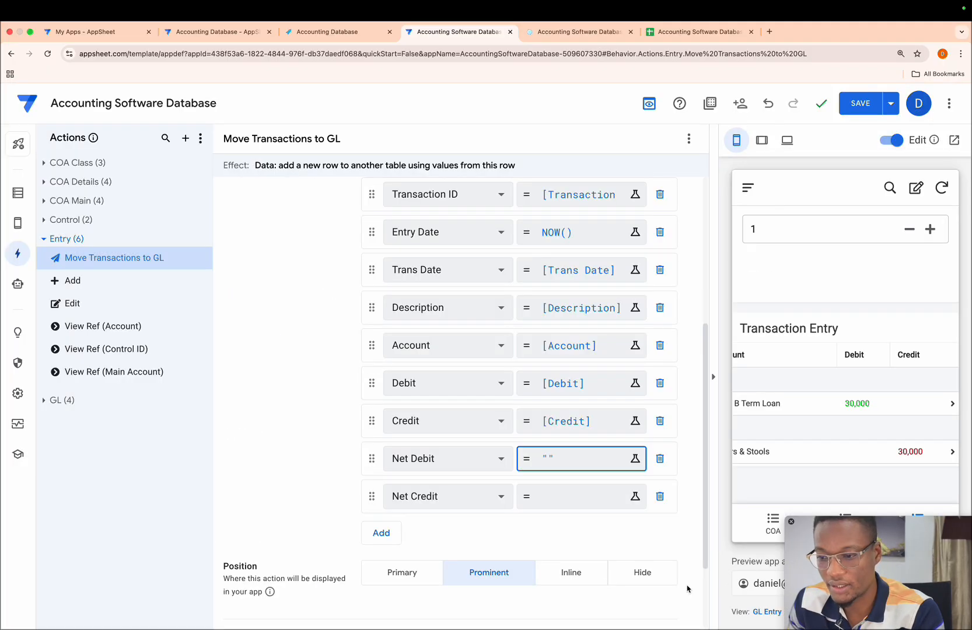
{"action": "left_click", "coordinate": [550, 507]}
{"action": "type", "text": "\"\""}
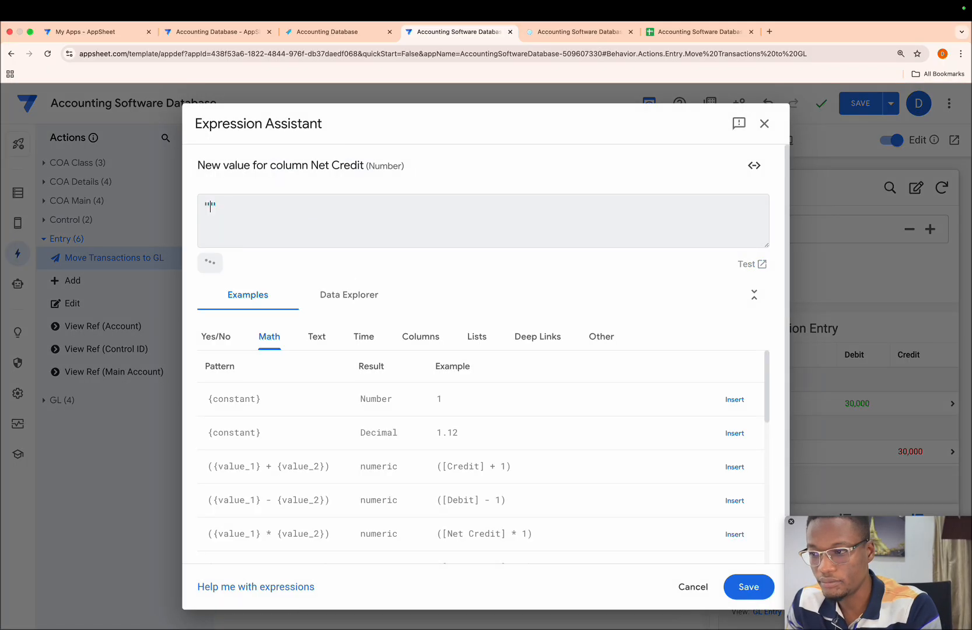
{"action": "left_click", "coordinate": [749, 587]}
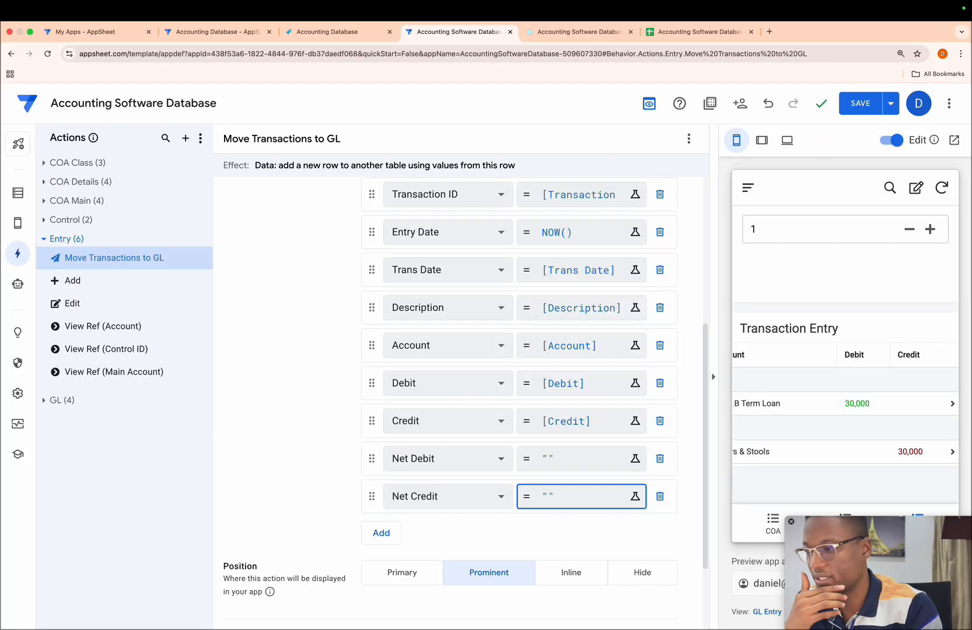
Step: Open the app formula of the Net Debit column in the Entry table for editing
{"action": "left_click", "coordinate": [18, 192]}
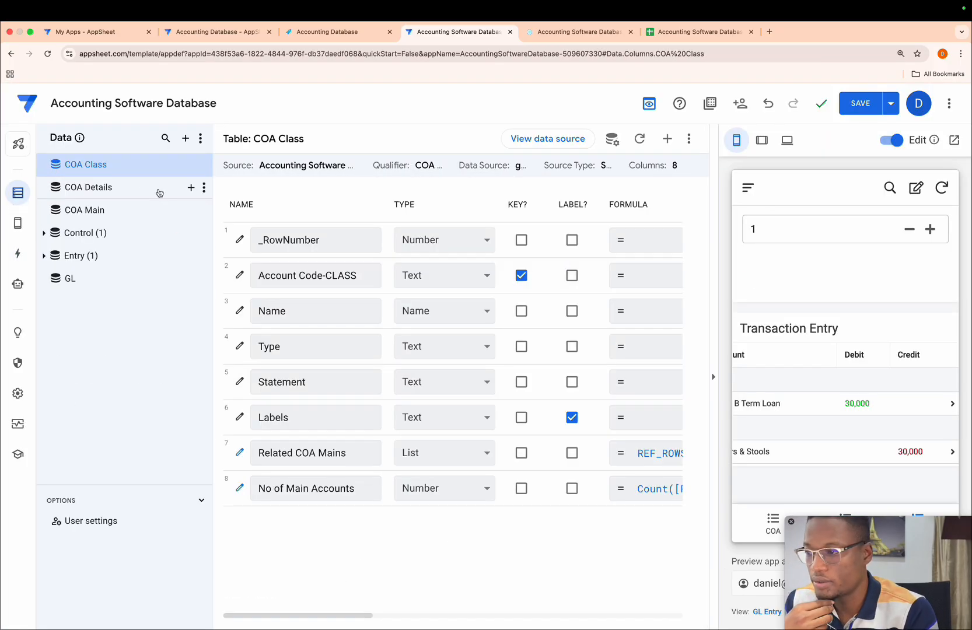
{"action": "left_click", "coordinate": [74, 255]}
{"action": "scroll", "coordinate": [397, 358], "scroll_direction": "down", "scroll_amount": 4}
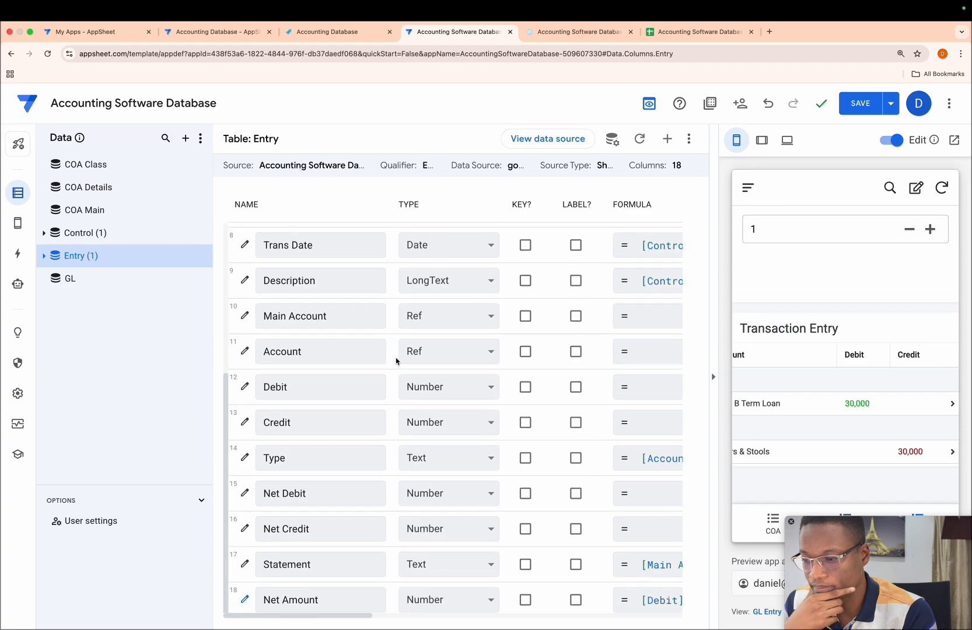
{"action": "left_click", "coordinate": [244, 495]}
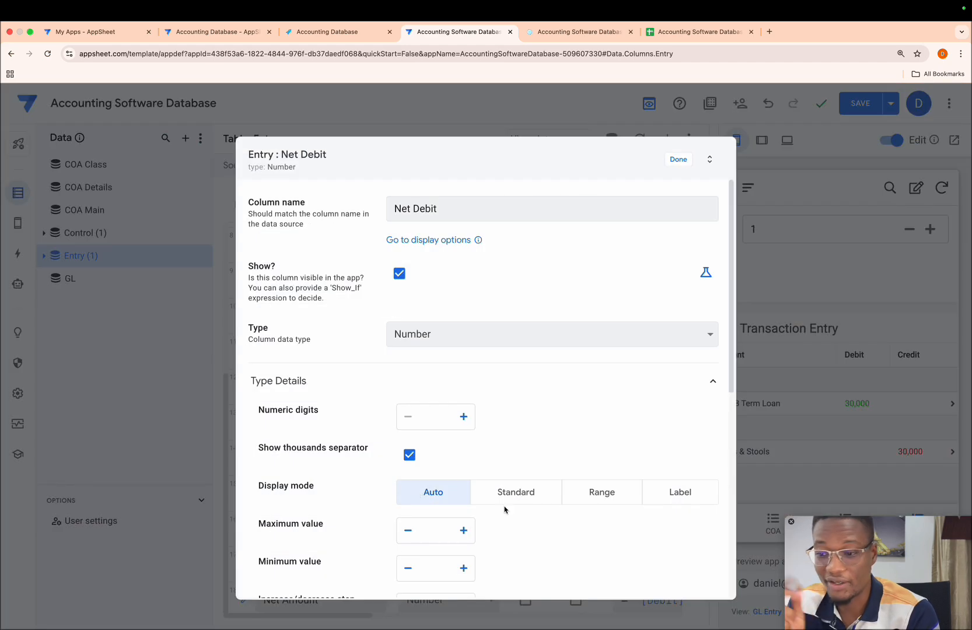
{"action": "scroll", "coordinate": [444, 508], "scroll_direction": "down", "scroll_amount": 5}
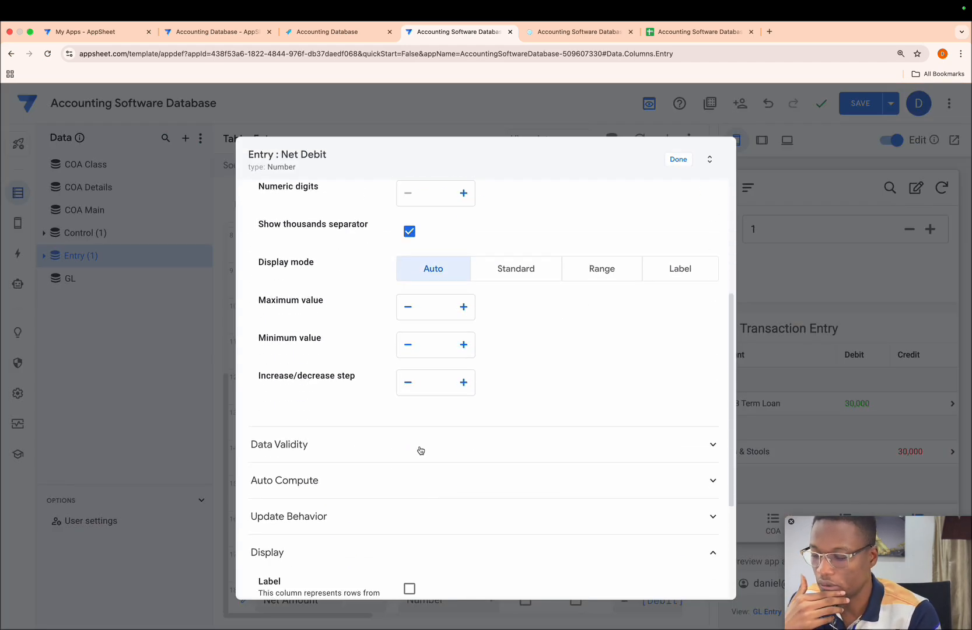
{"action": "left_click", "coordinate": [419, 445]}
{"action": "left_click", "coordinate": [362, 436]}
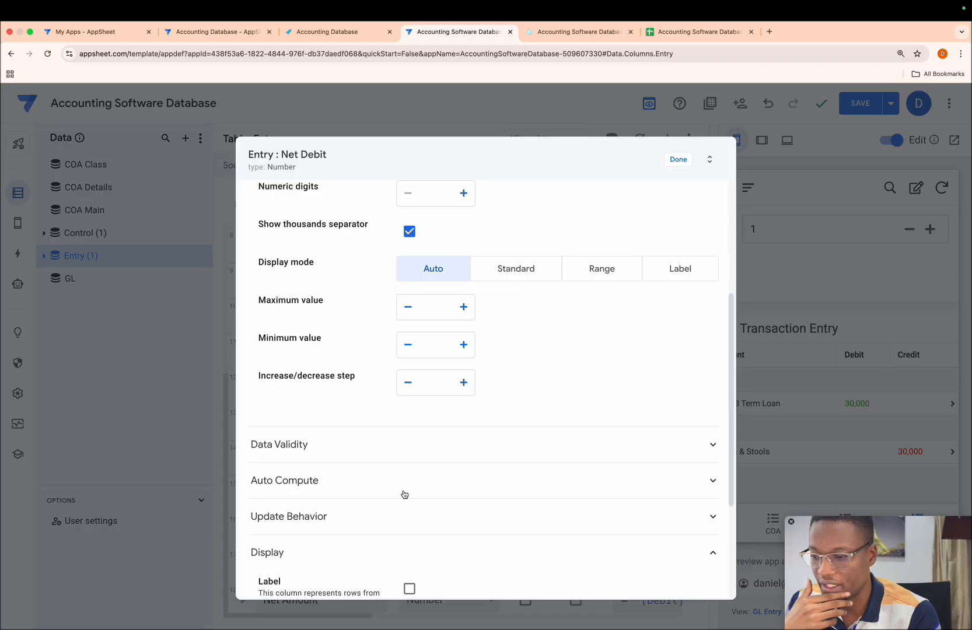
{"action": "left_click", "coordinate": [403, 495]}
{"action": "left_click", "coordinate": [468, 519]}
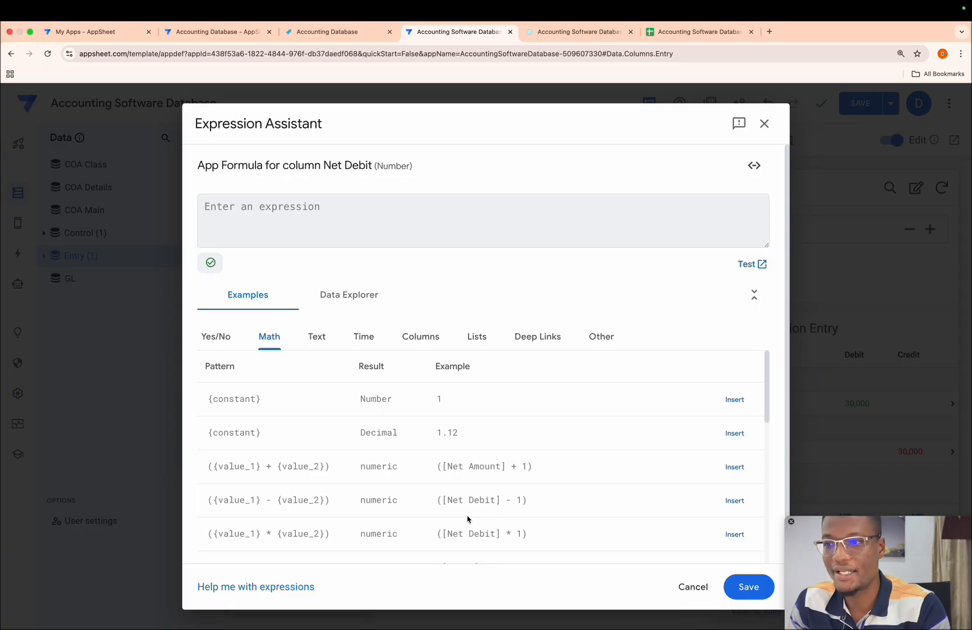
Step: Review the transaction entries in the GL Entry view of the full-page app preview, and return to the formula editor
{"action": "left_click", "coordinate": [537, 35]}
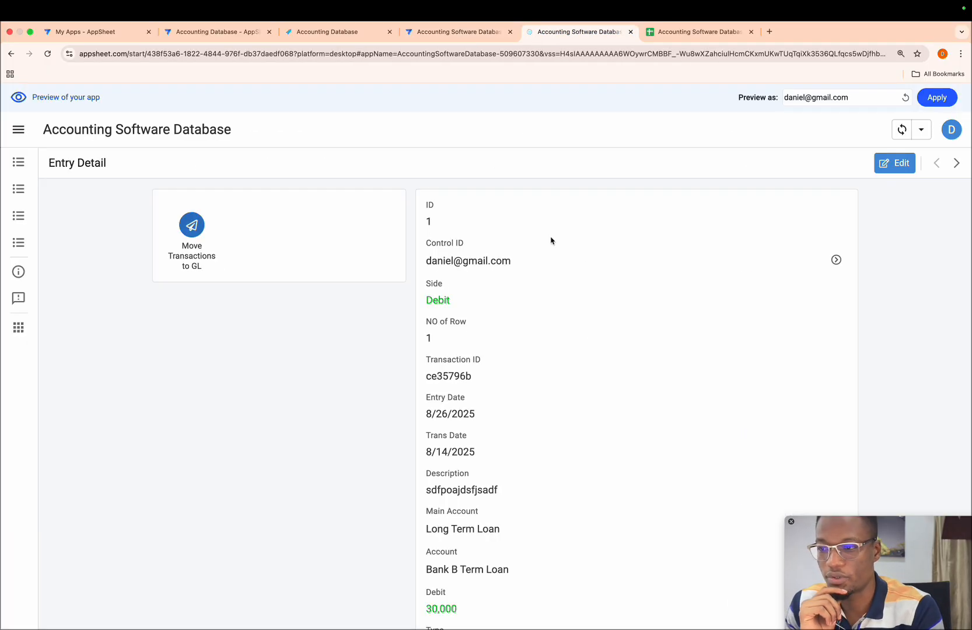
{"action": "left_click", "coordinate": [18, 217]}
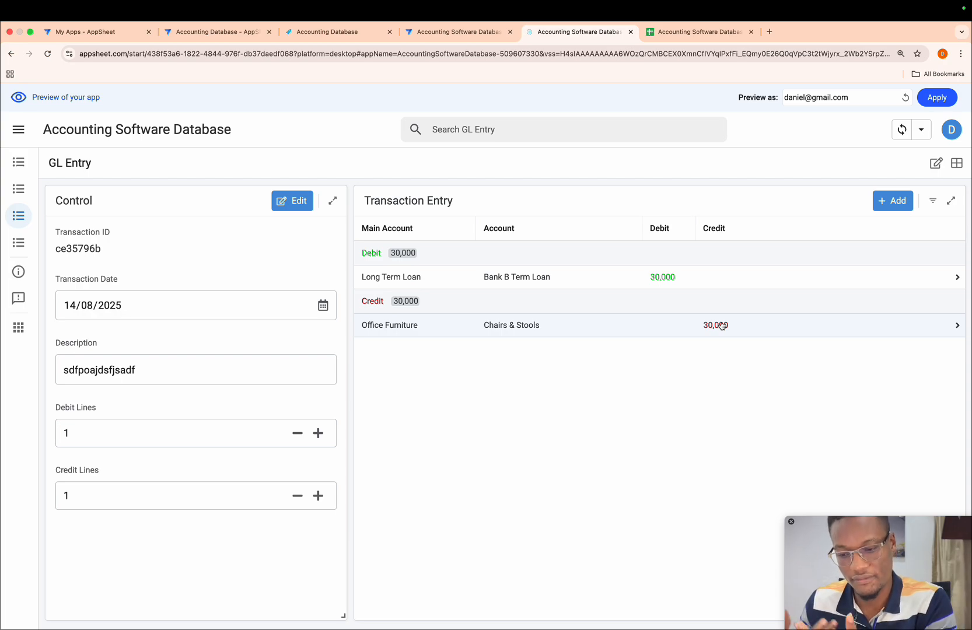
{"action": "left_click", "coordinate": [460, 33]}
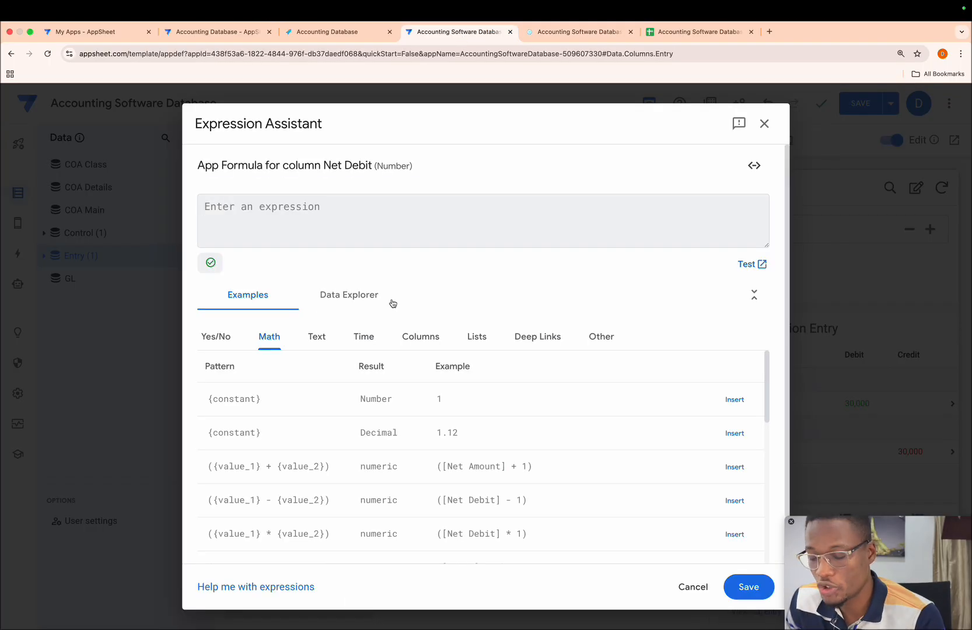
Step: Begin the Net Debit formula with an IF that tests [Type]="Credit" and returns an empty string ("") when true
{"action": "type", "text": "if("}
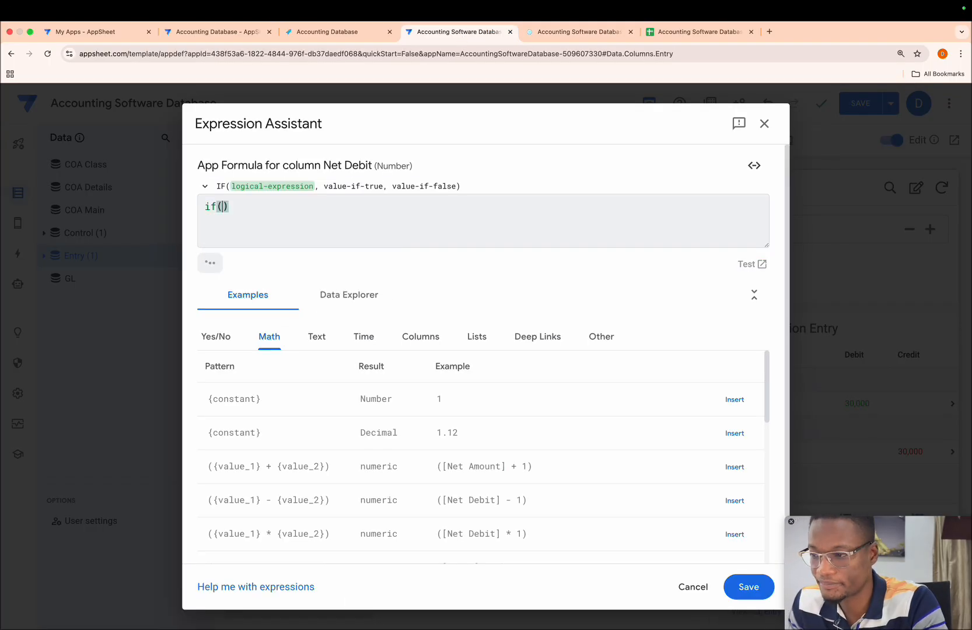
{"action": "type", "text": "[ty"}
{"action": "key", "text": "Return"}
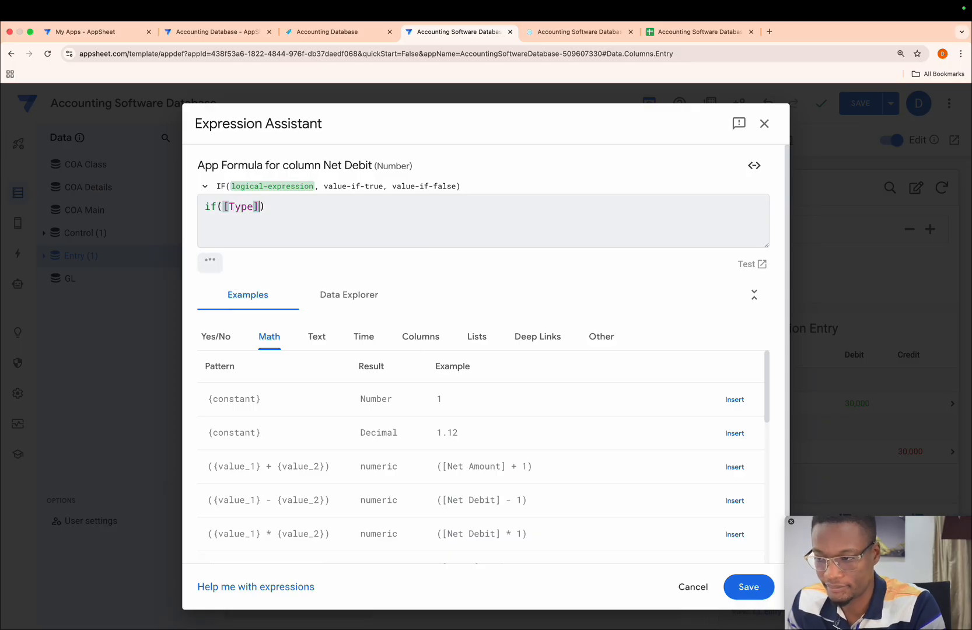
{"action": "type", "text": "=\""}
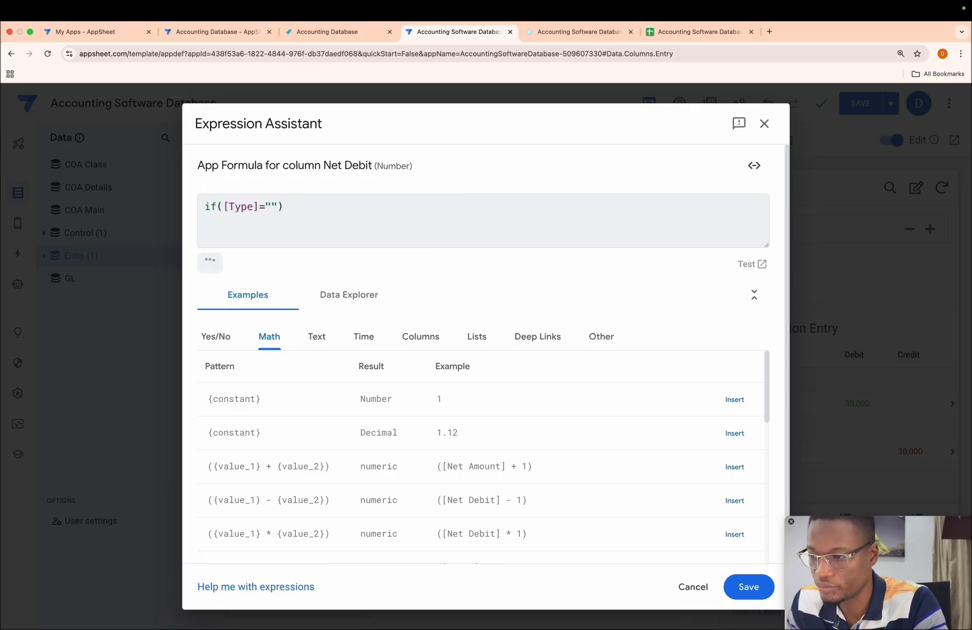
{"action": "type", "text": "Cr"}
{"action": "type", "text": "ecit"}
{"action": "key", "text": "BackSpace"}
{"action": "key", "text": "BackSpace"}
{"action": "type", "text": "d"}
{"action": "key", "text": "BackSpace"}
{"action": "key", "text": "BackSpace"}
{"action": "type", "text": "dit"}
{"action": "key", "text": "BackSpace"}
{"action": "key", "text": "BackSpace"}
{"action": "type", "text": "ot"}
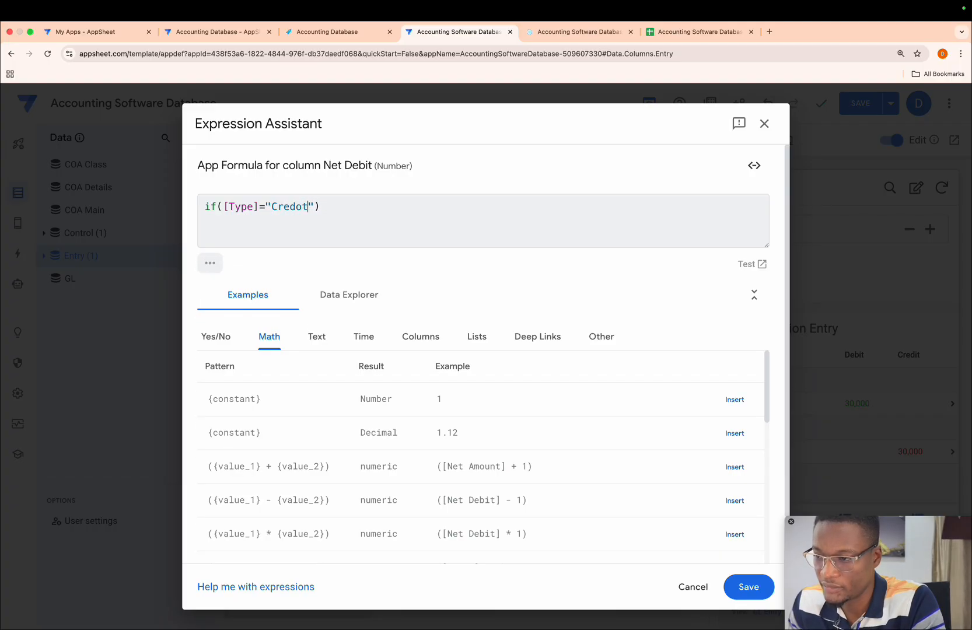
{"action": "key", "text": "BackSpace"}
{"action": "type", "text": "it"}
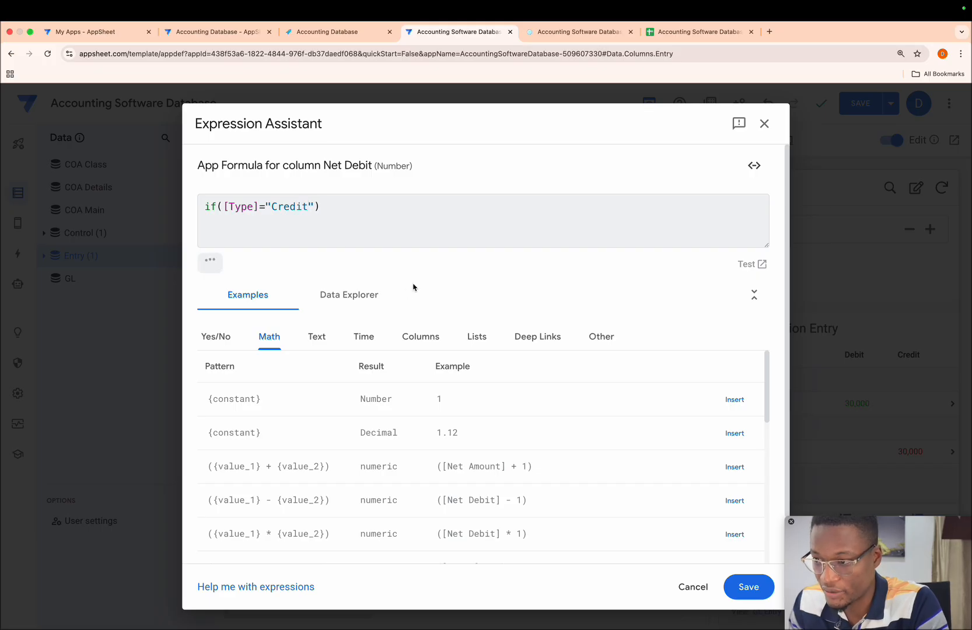
{"action": "key", "text": "Right"}
{"action": "type", "text": ","}
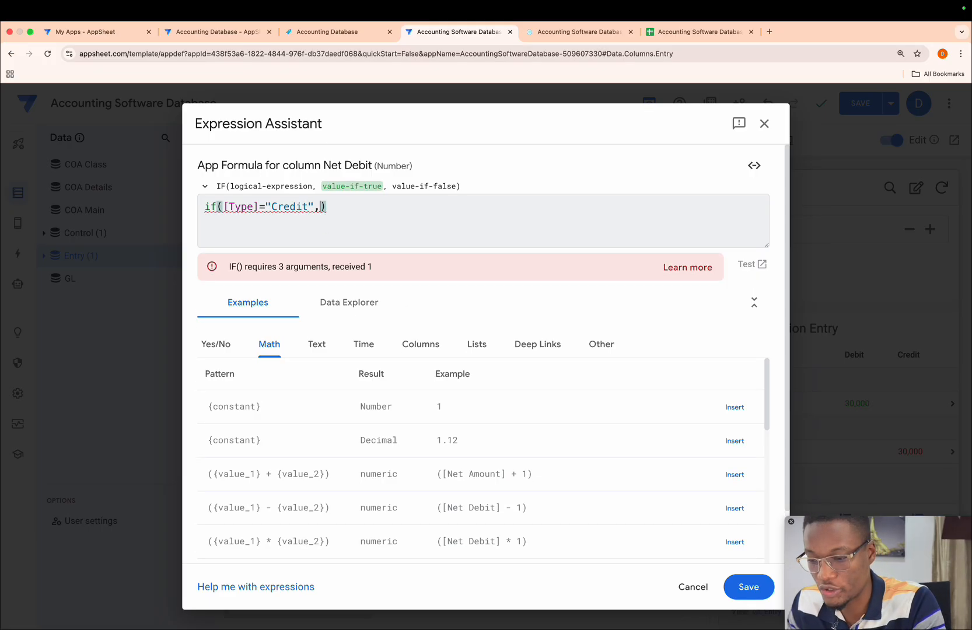
{"action": "type", "text": "0"}
{"action": "key", "text": "BackSpace"}
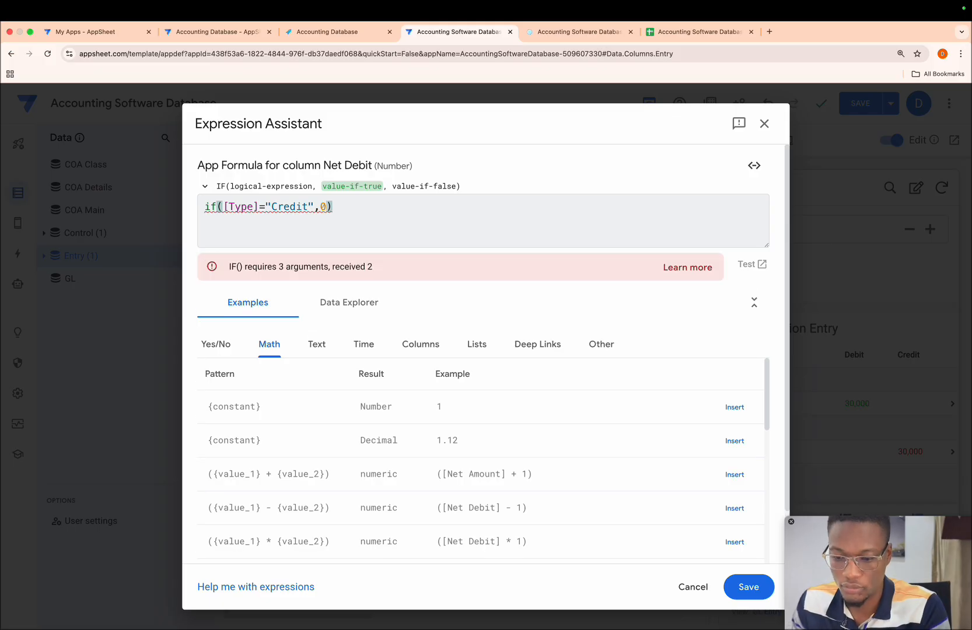
{"action": "type", "text": "\"\","}
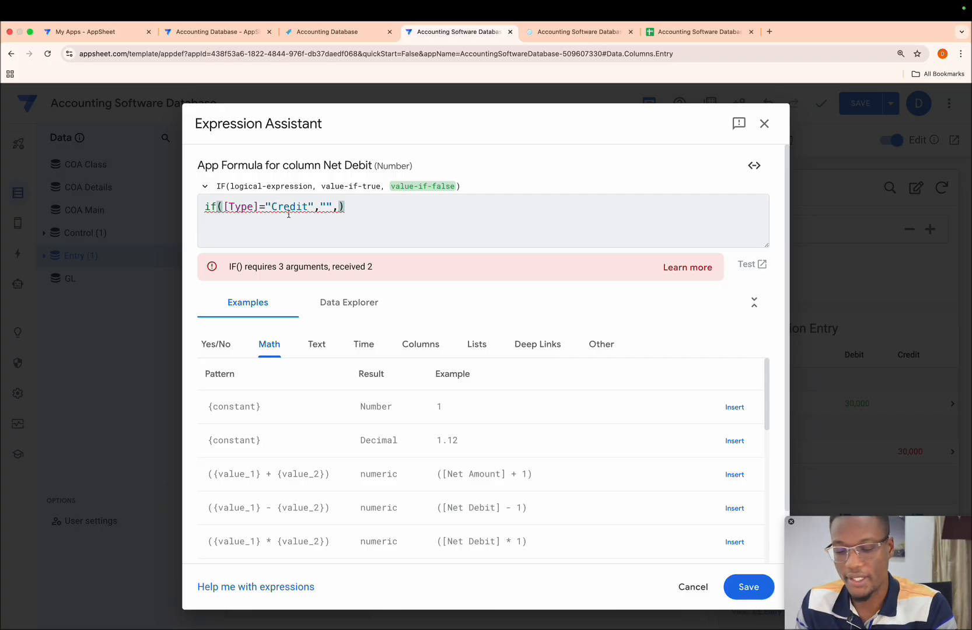
Step: Enter [Debit]*1 as the formula's value-if-false, with two opening parentheses in front of it
{"action": "type", "text": "[de"}
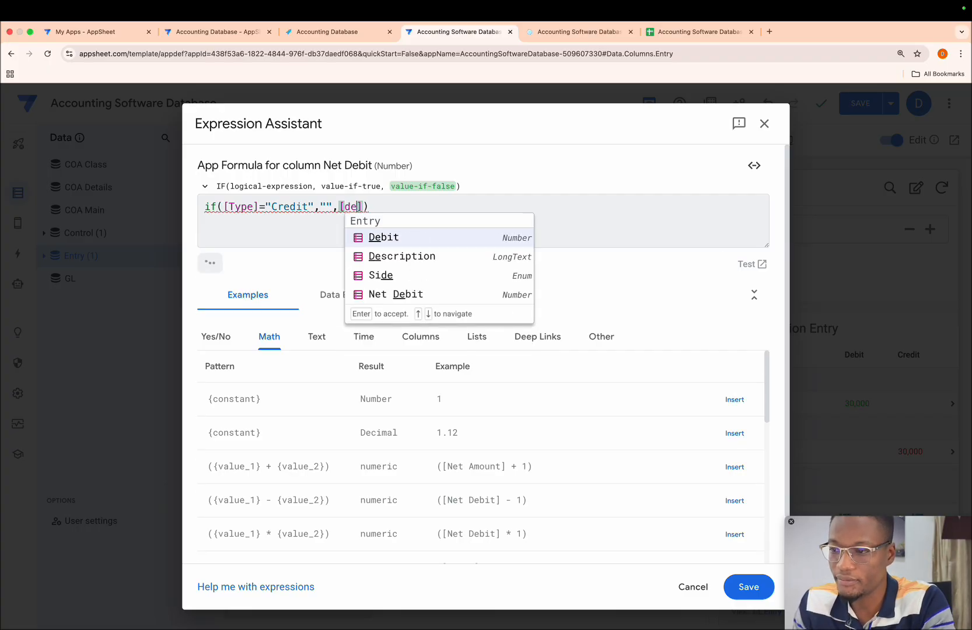
{"action": "key", "text": "Return"}
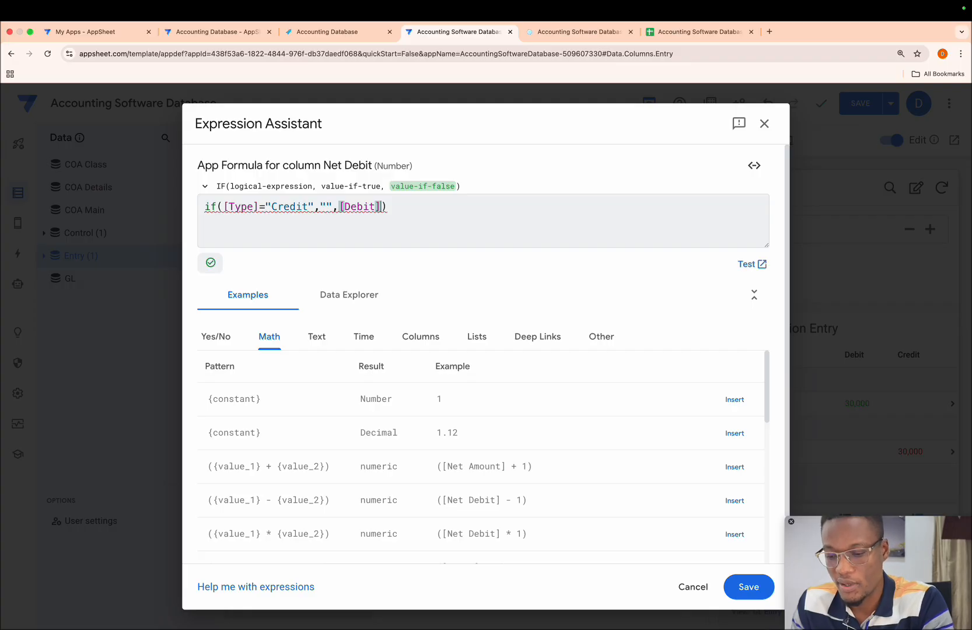
{"action": "type", "text": "*1"}
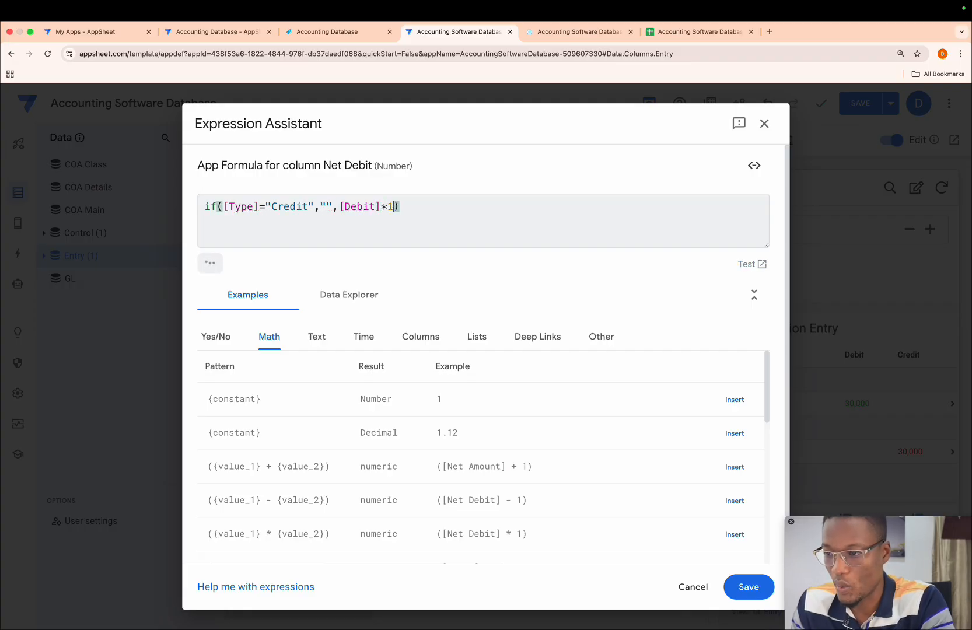
{"action": "left_click", "coordinate": [337, 207]}
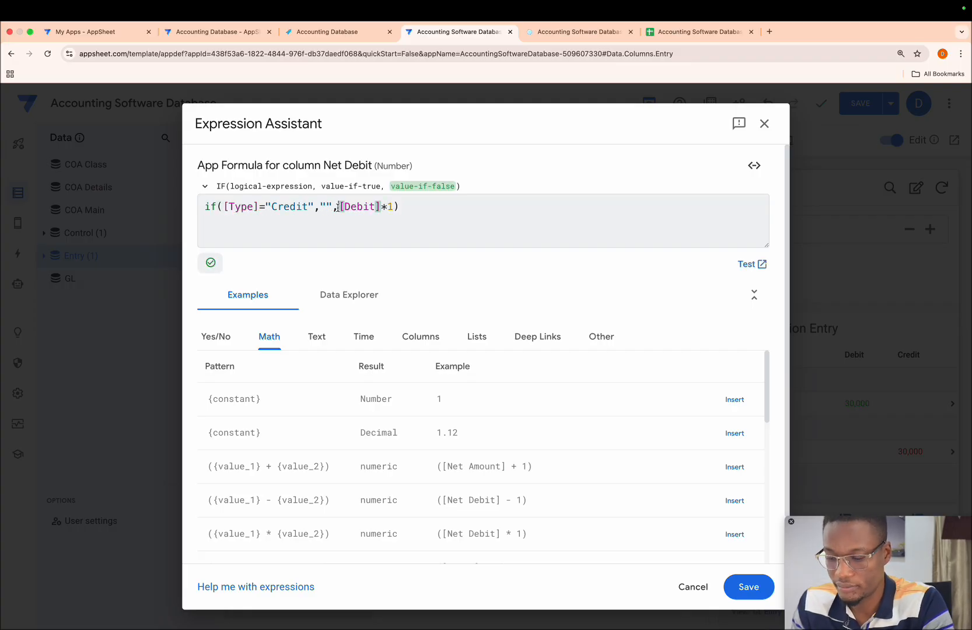
{"action": "type", "text": "("}
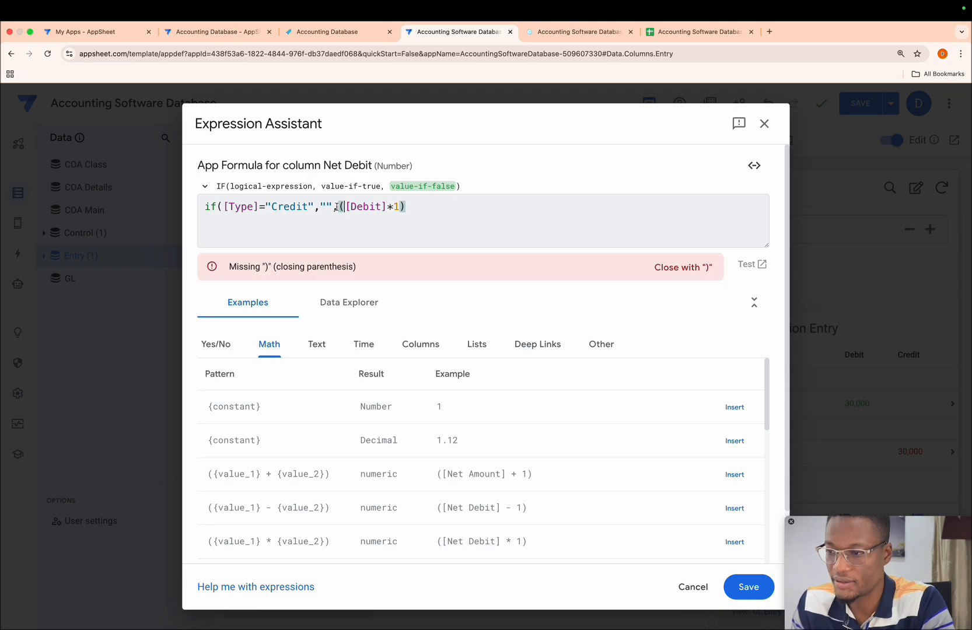
{"action": "type", "text": "("}
{"action": "left_click", "coordinate": [414, 207]}
Step: Add +([Credit]*-1) to the value-if-false and close the remaining parentheses of the IF formula
{"action": "type", "text": "+"}
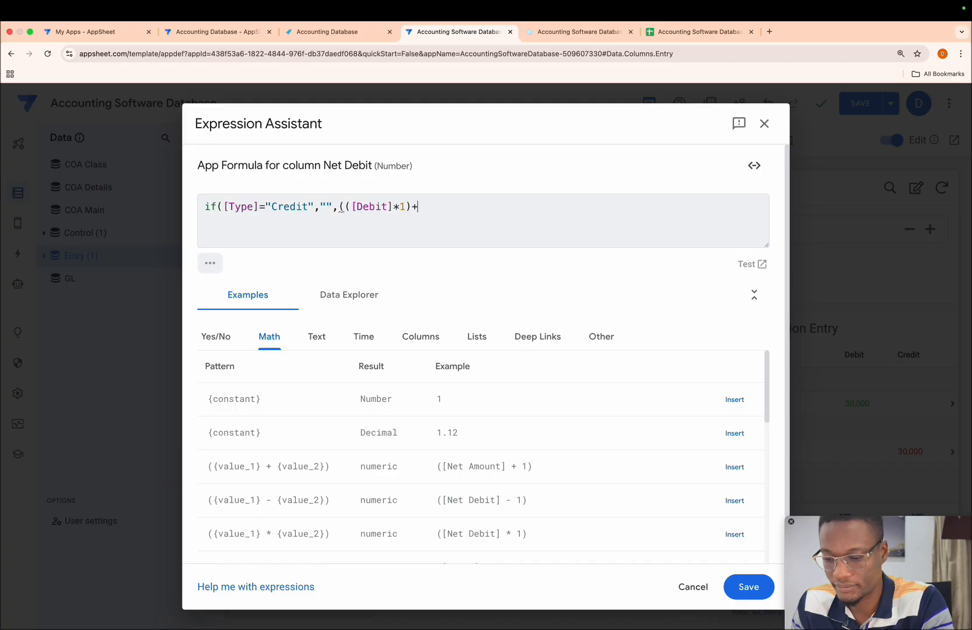
{"action": "type", "text": "([ce"}
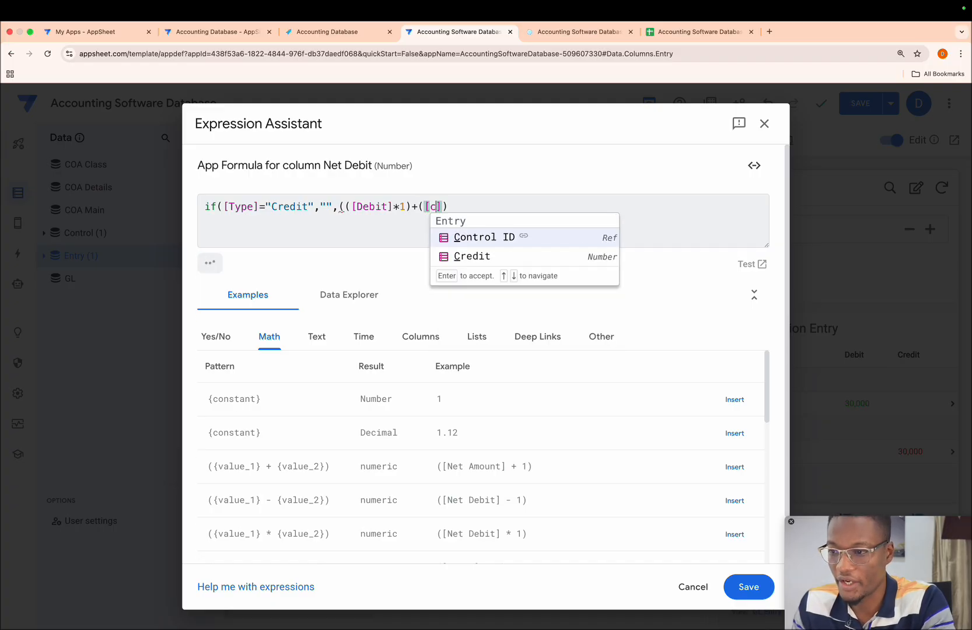
{"action": "key", "text": "BackSpace"}
{"action": "type", "text": "re"}
{"action": "key", "text": "Return"}
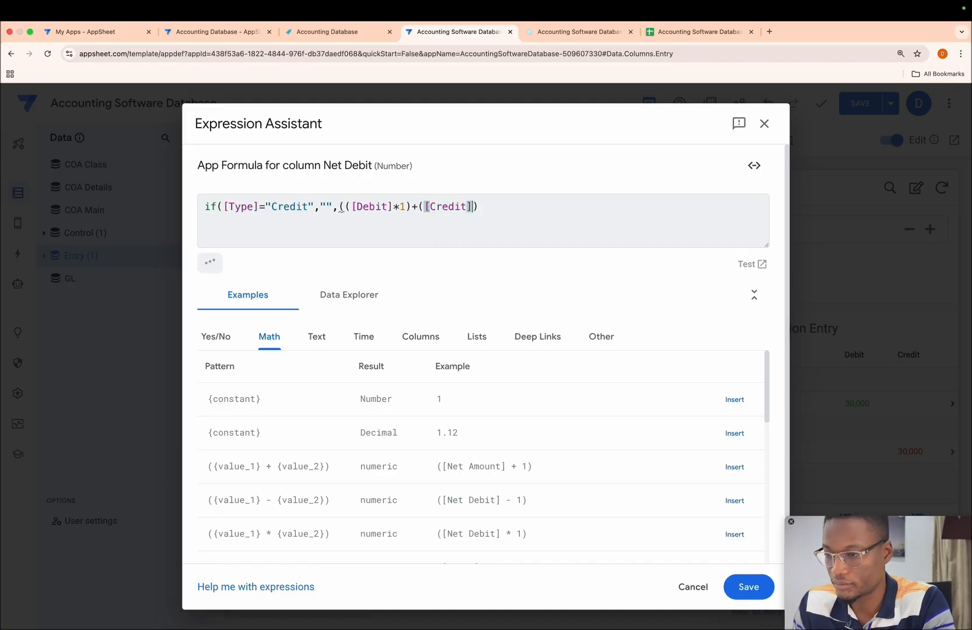
{"action": "type", "text": "*-1"}
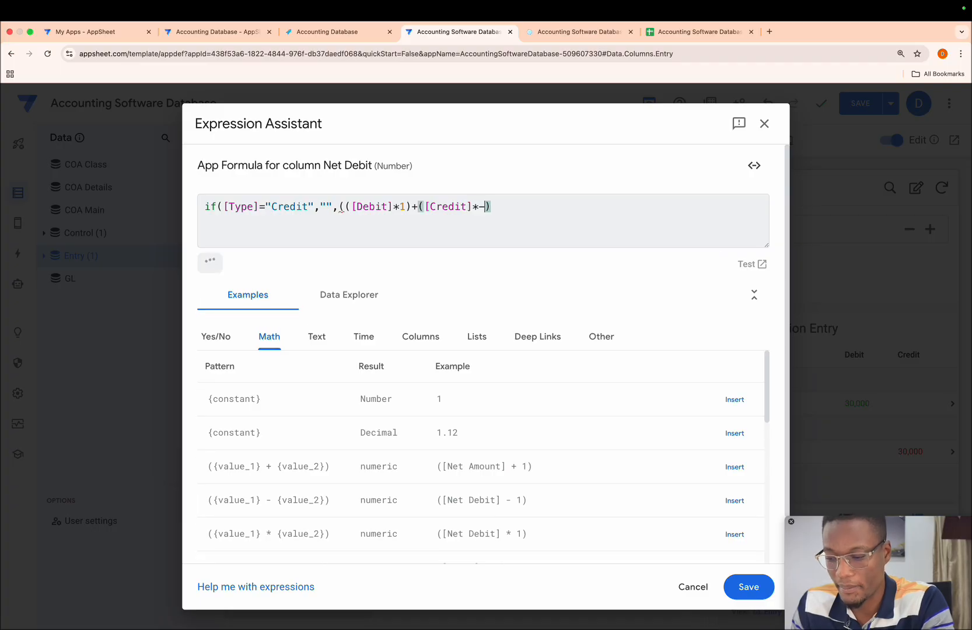
{"action": "left_click", "coordinate": [500, 205]}
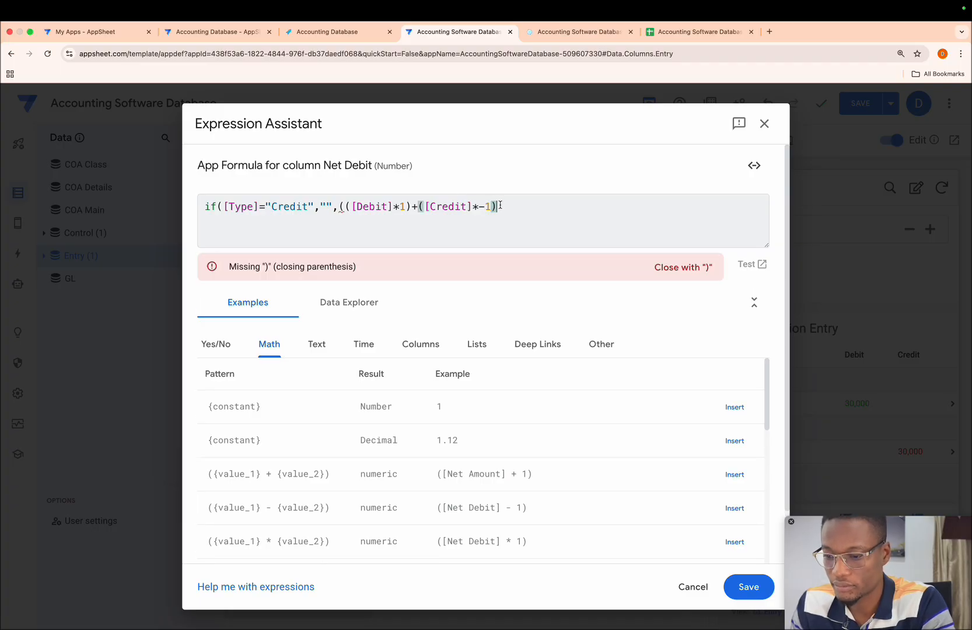
{"action": "type", "text": ")"}
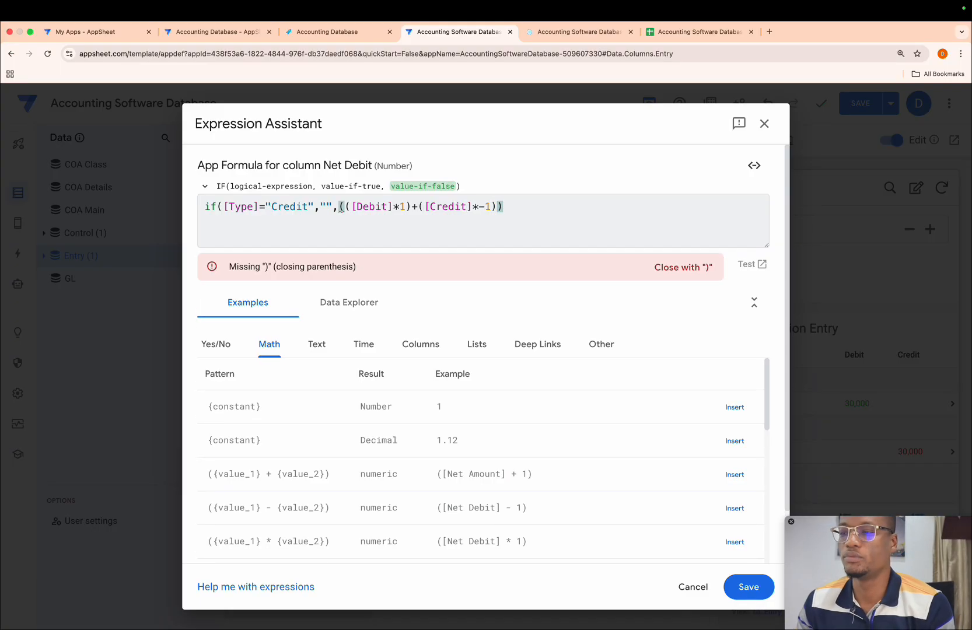
{"action": "type", "text": ")"}
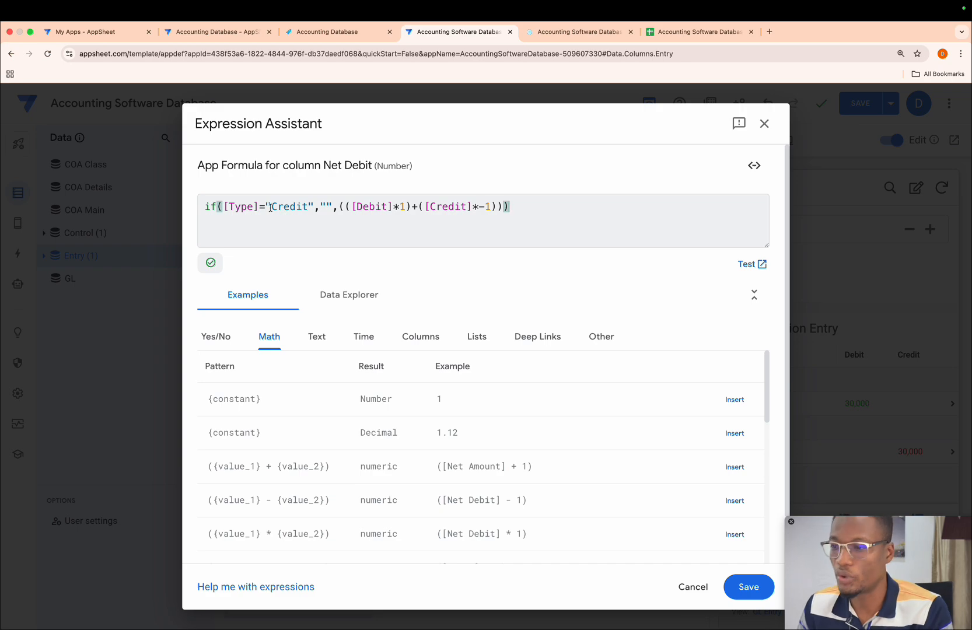
Step: Review the formula's Debit and Credit terms against the transaction entries in the GL Entry preview, and return to the formula editor
{"action": "left_click_drag", "start_coordinate": [408, 207], "coordinate": [346, 206]}
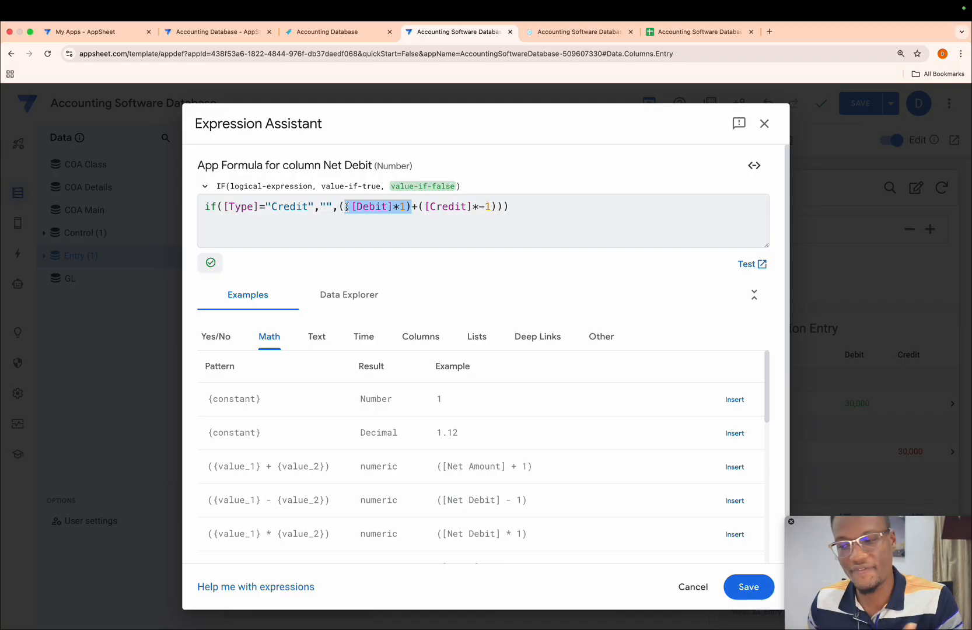
{"action": "left_click_drag", "start_coordinate": [425, 206], "coordinate": [495, 206]}
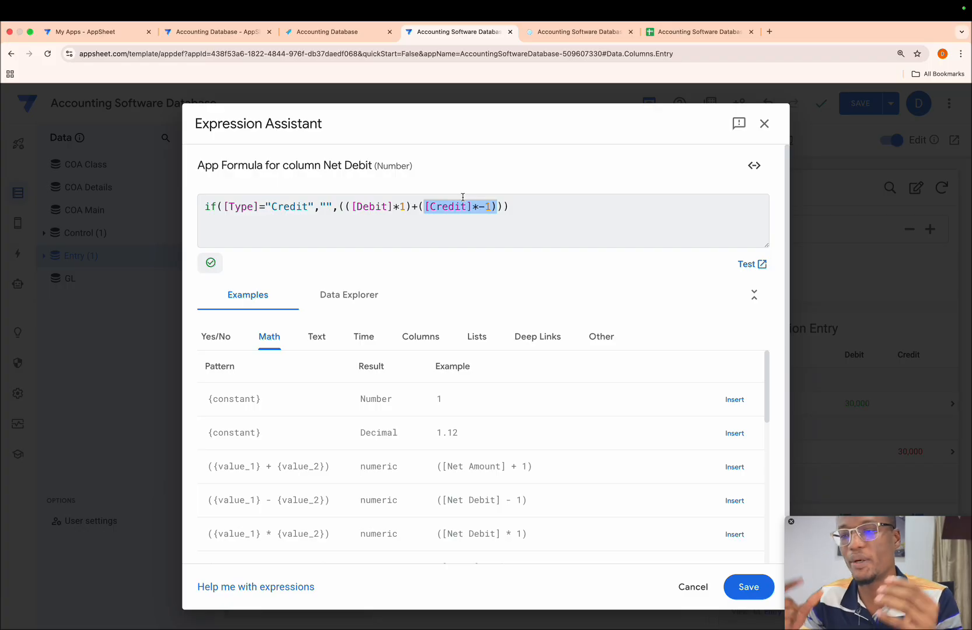
{"action": "left_click", "coordinate": [588, 33]}
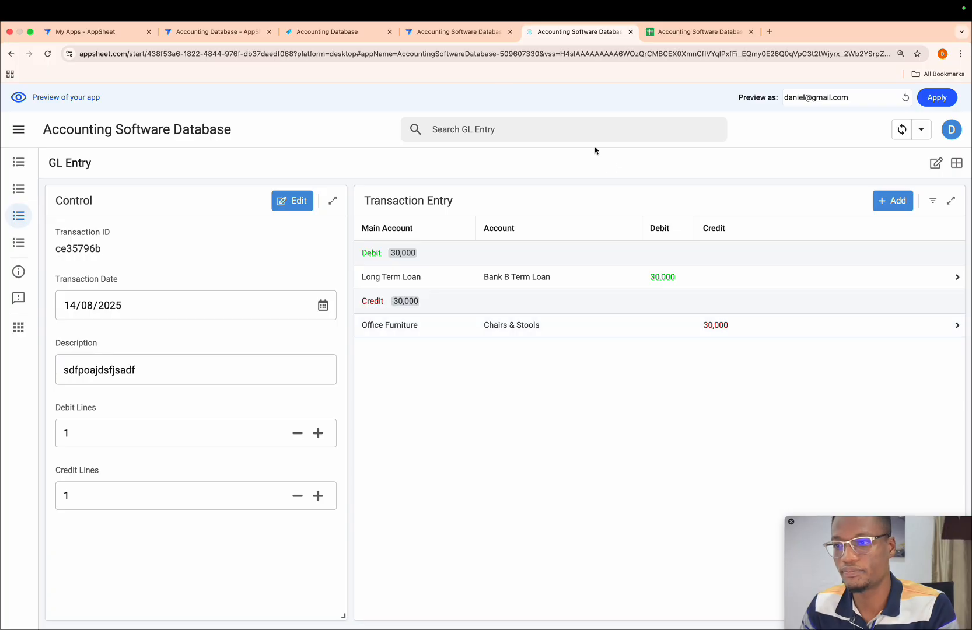
{"action": "left_click", "coordinate": [449, 31]}
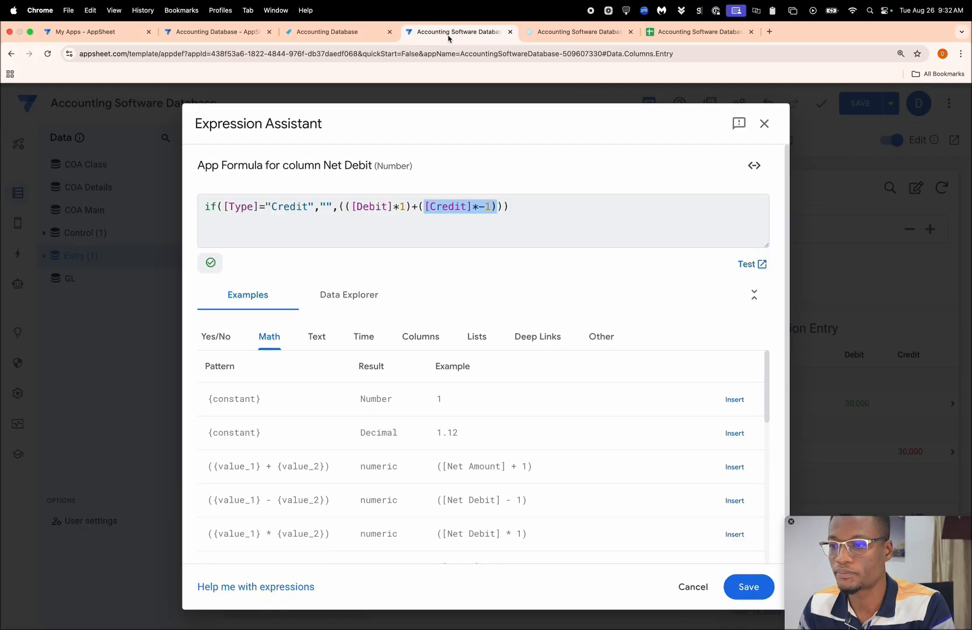
Step: Copy the whole Net Debit formula, save it, and finish editing the Net Debit column
{"action": "triple_click", "coordinate": [454, 203]}
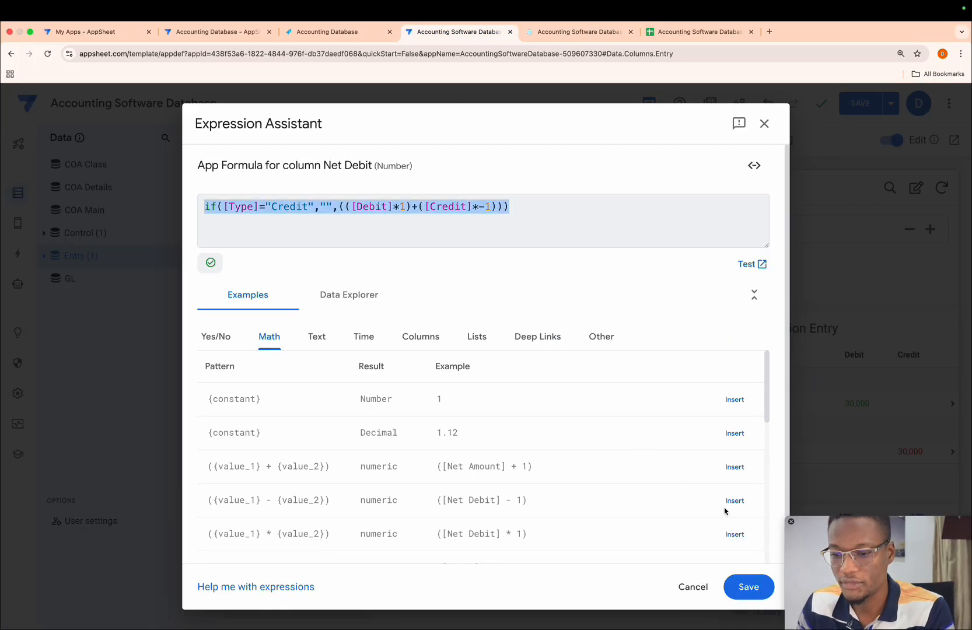
{"action": "left_click", "coordinate": [746, 587]}
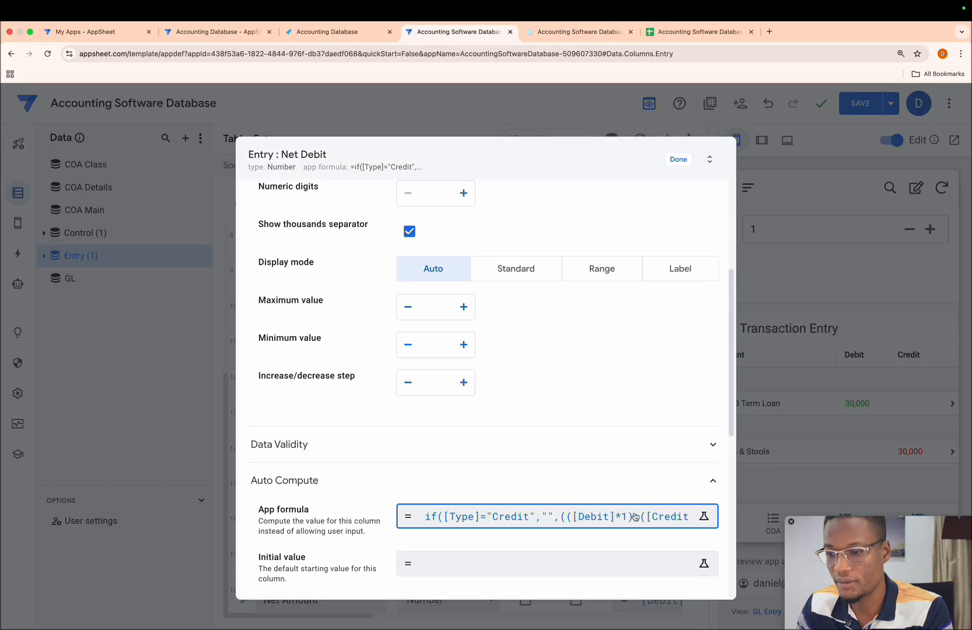
{"action": "left_click", "coordinate": [678, 159]}
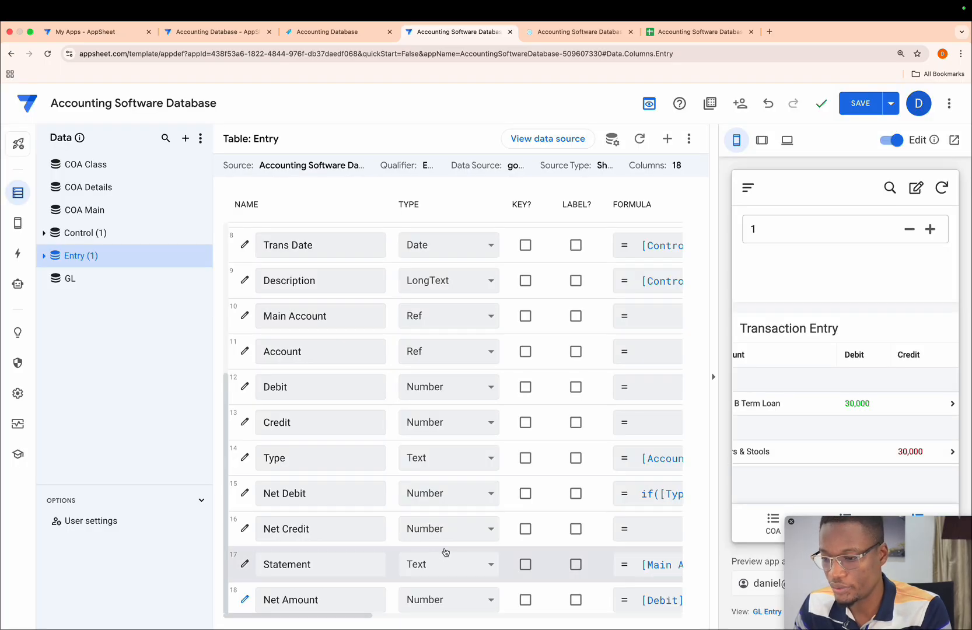
Step: Paste the copied formula into the Net Credit column's app formula and change the tested type to "Debit"
{"action": "left_click", "coordinate": [651, 540]}
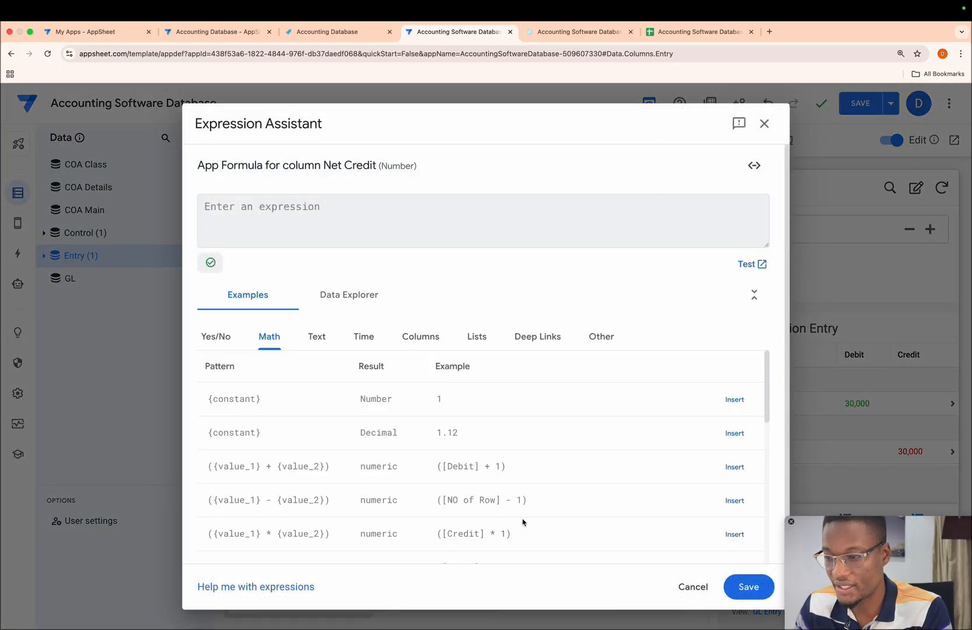
{"action": "type", "text": "if([Type]=\"Credit\",\"\",(([Debit]*1)+([Credit]*-1)))"}
{"action": "left_click", "coordinate": [283, 208]}
{"action": "double_click", "coordinate": [282, 208]}
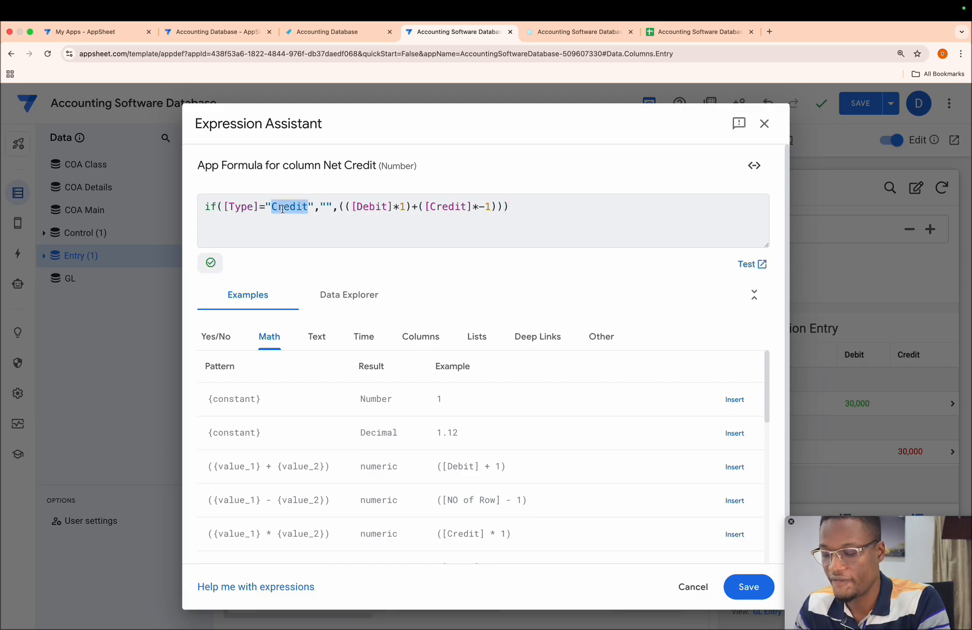
{"action": "type", "text": "Debit"}
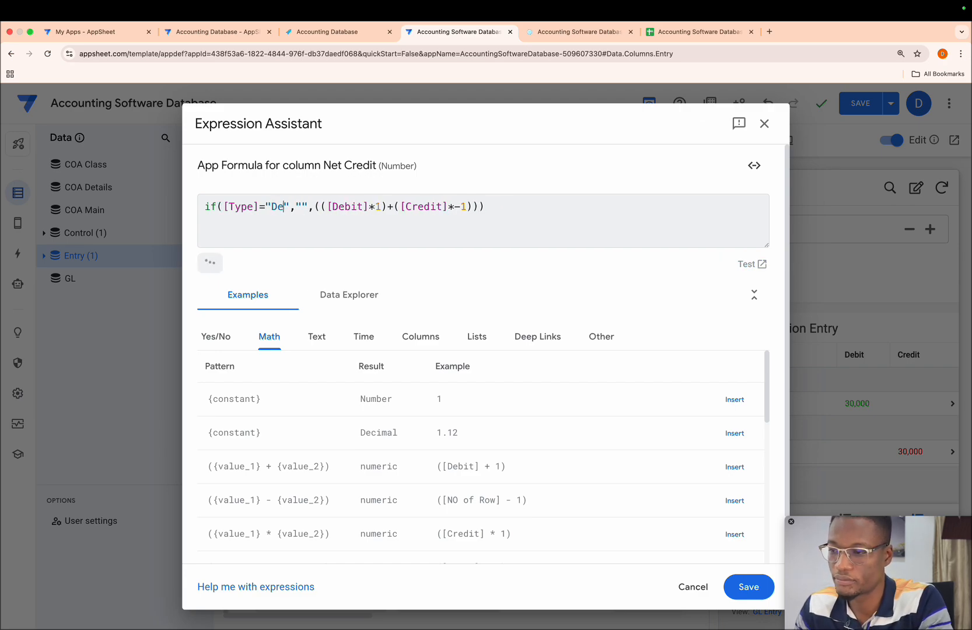
Step: Change the Net Credit formula's multipliers to [Debit]*-1 and [Credit]*1, and save the formula
{"action": "triple_click", "coordinate": [359, 206]}
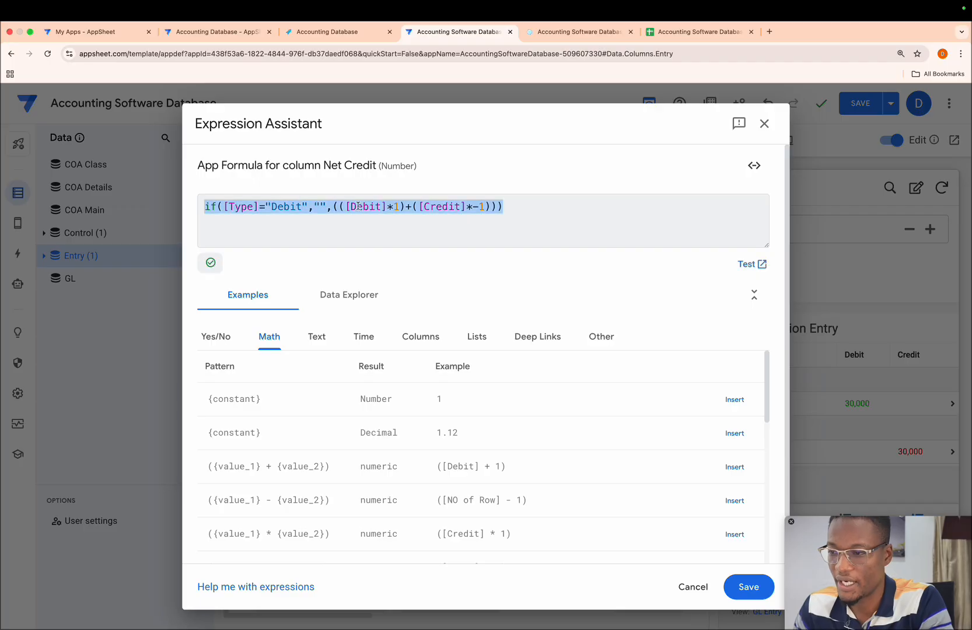
{"action": "double_click", "coordinate": [366, 207]}
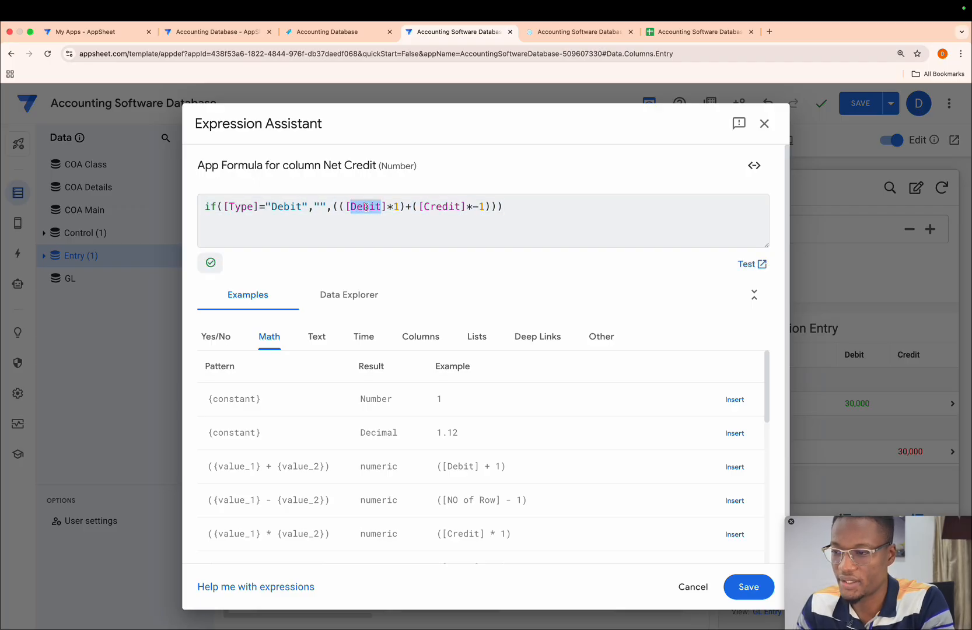
{"action": "left_click", "coordinate": [395, 207]}
{"action": "type", "text": "-"}
{"action": "left_click", "coordinate": [485, 207]}
{"action": "key", "text": "BackSpace"}
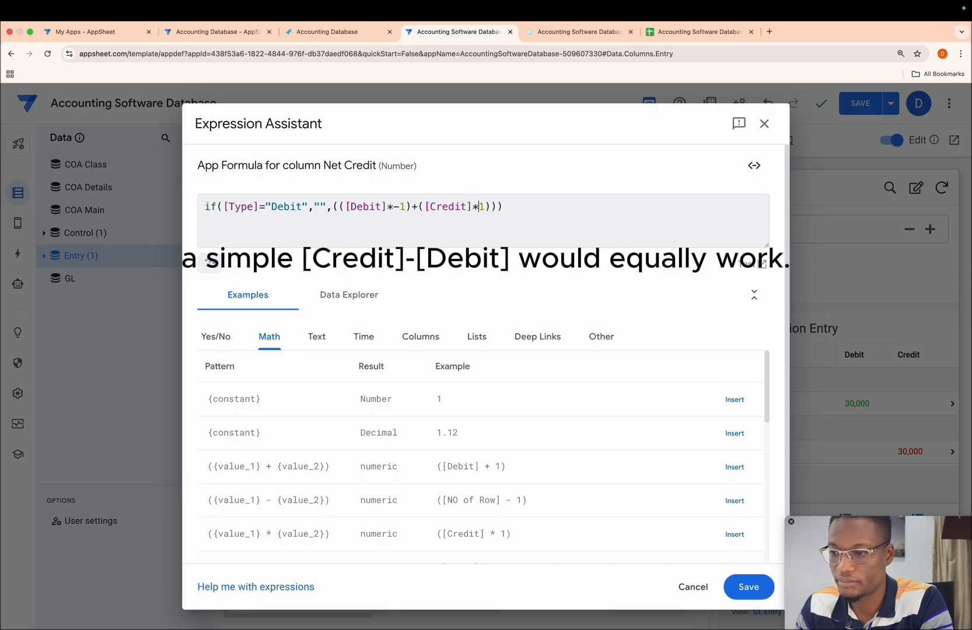
{"action": "left_click", "coordinate": [534, 206]}
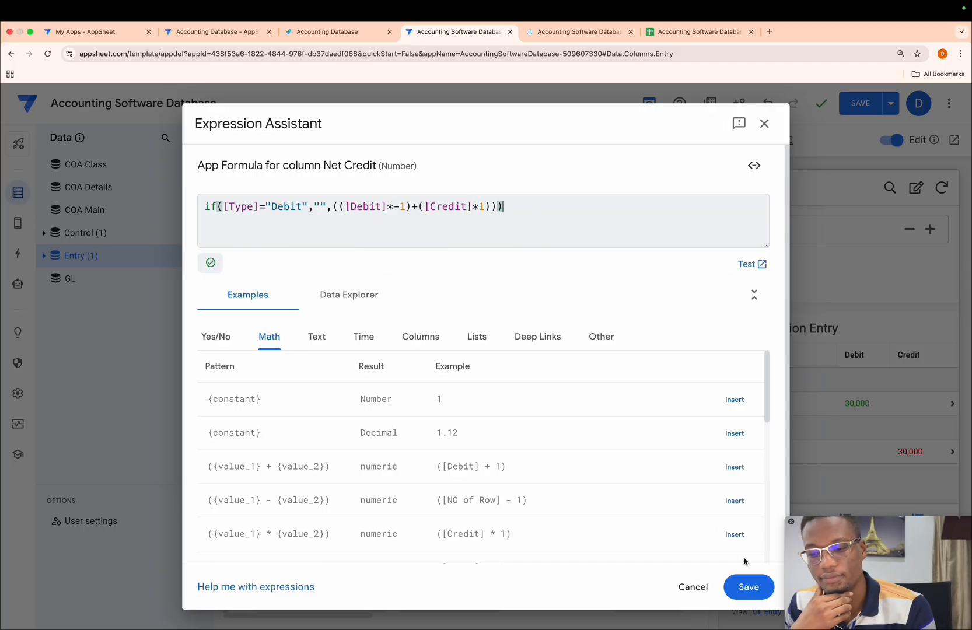
{"action": "left_click", "coordinate": [749, 586]}
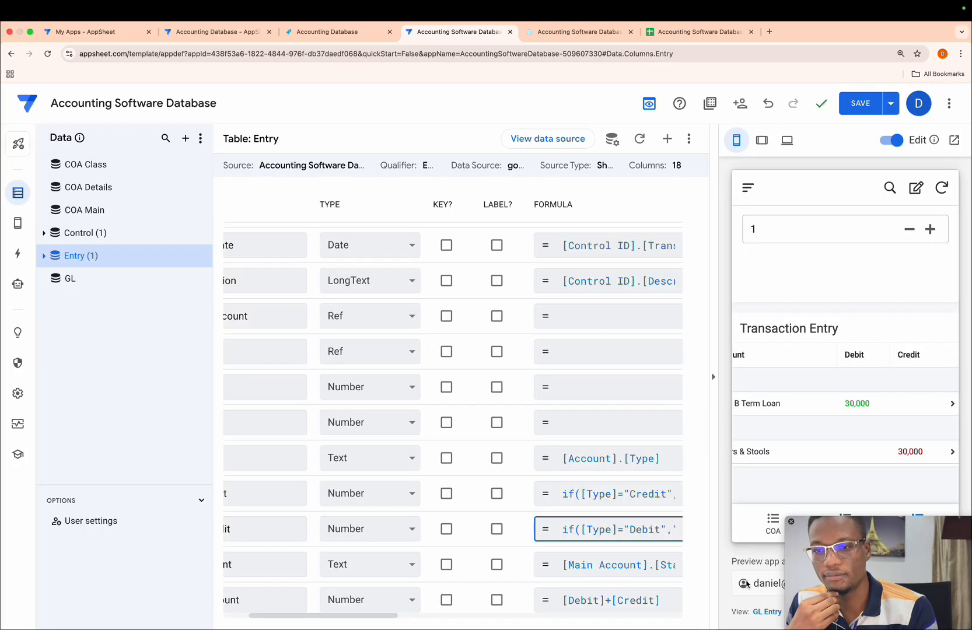
Step: Save the app and open the Entry table's Move Transactions to GL action at its column assignments
{"action": "left_click", "coordinate": [859, 105]}
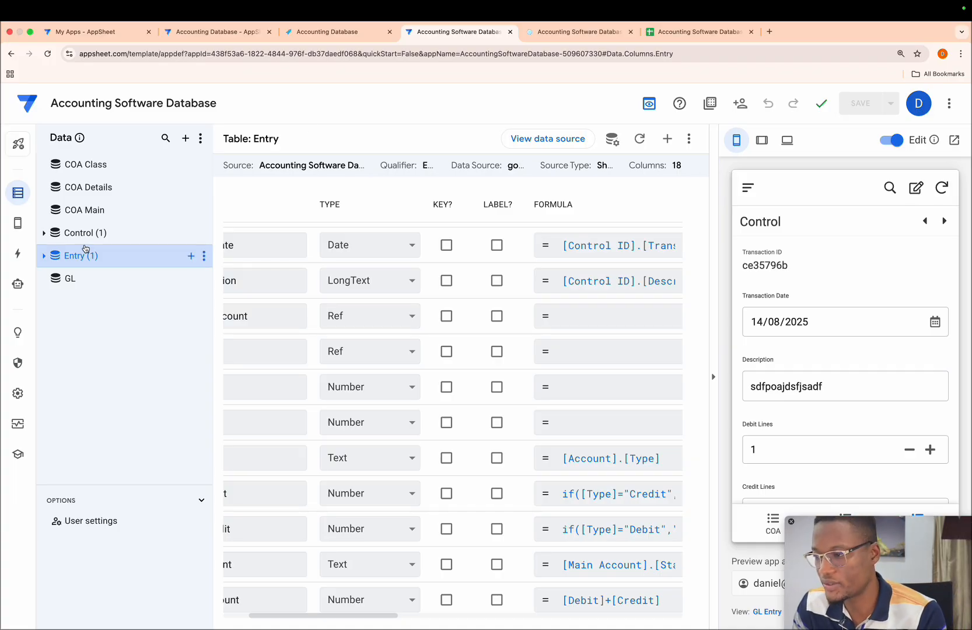
{"action": "left_click", "coordinate": [18, 253]}
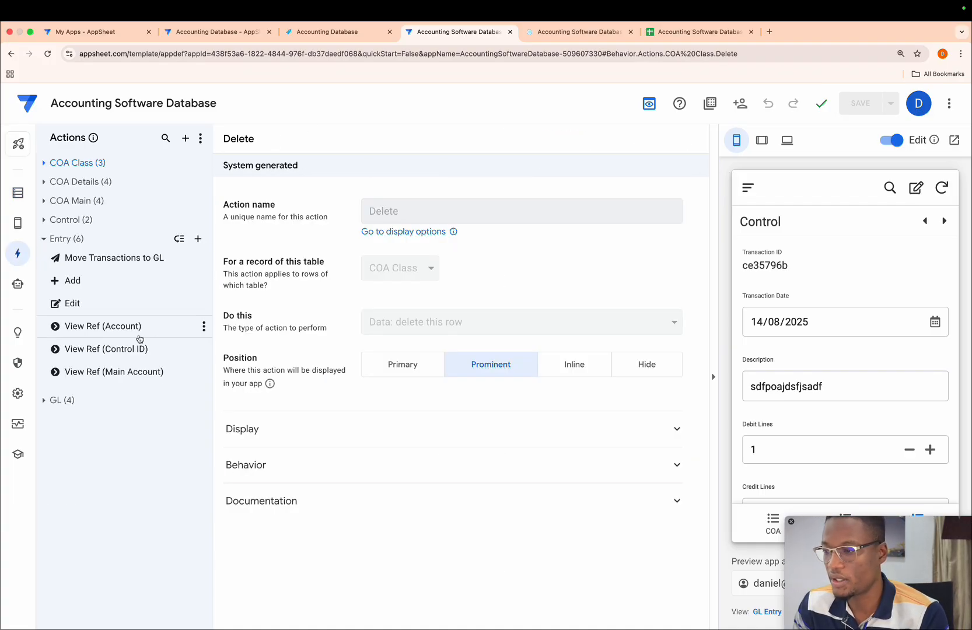
{"action": "left_click", "coordinate": [81, 259]}
{"action": "scroll", "coordinate": [521, 458], "scroll_direction": "down", "scroll_amount": 5}
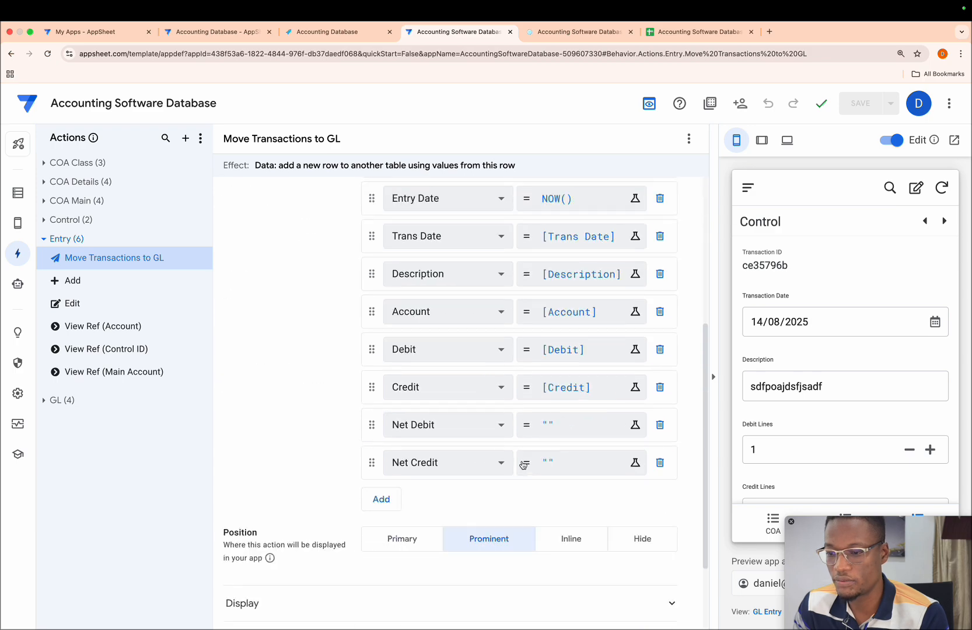
Step: Set the action's Net Debit value to [Net Debit] and save the expression
{"action": "left_click", "coordinate": [555, 352]}
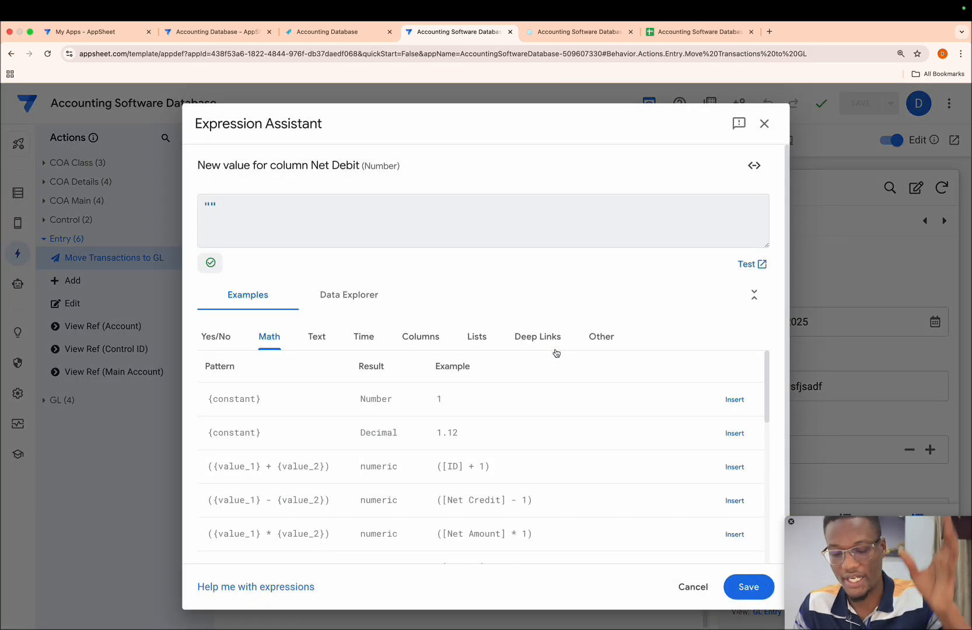
{"action": "key", "text": "BackSpace"}
{"action": "key", "text": "BackSpace"}
{"action": "type", "text": "[d"}
{"action": "key", "text": "BackSpace"}
{"action": "type", "text": "net"}
{"action": "key", "text": "Return"}
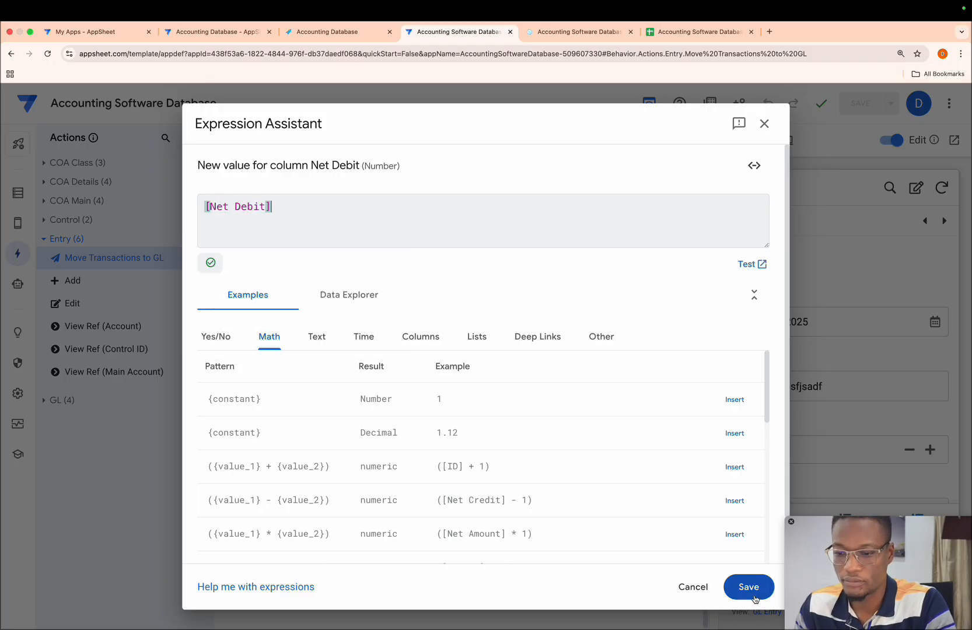
{"action": "left_click", "coordinate": [749, 586]}
Step: Set the action's Net Credit value to [Net Credit] and save the expression
{"action": "left_click", "coordinate": [574, 395]}
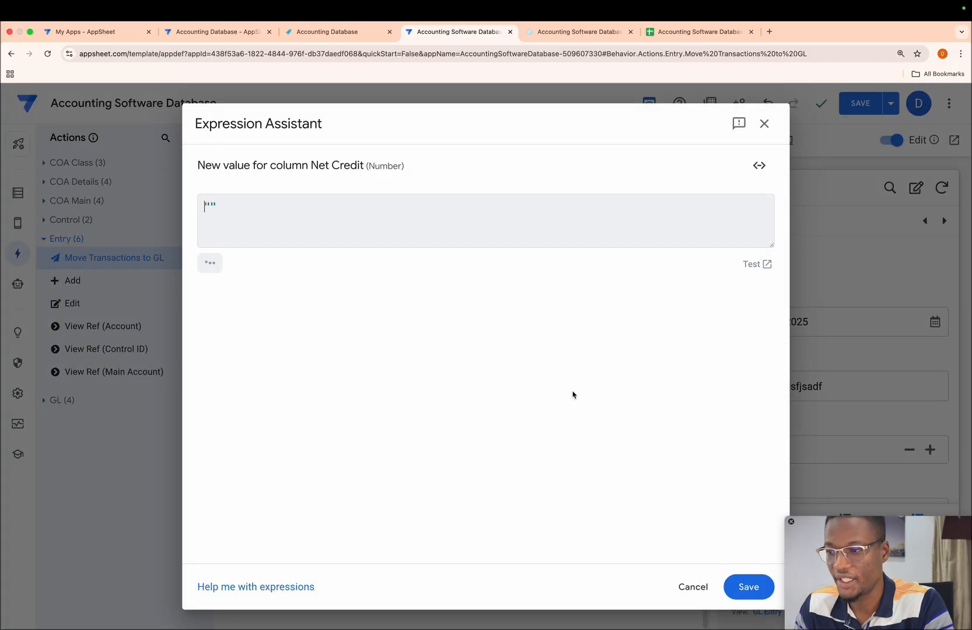
{"action": "key", "text": "BackSpace"}
{"action": "key", "text": "BackSpace"}
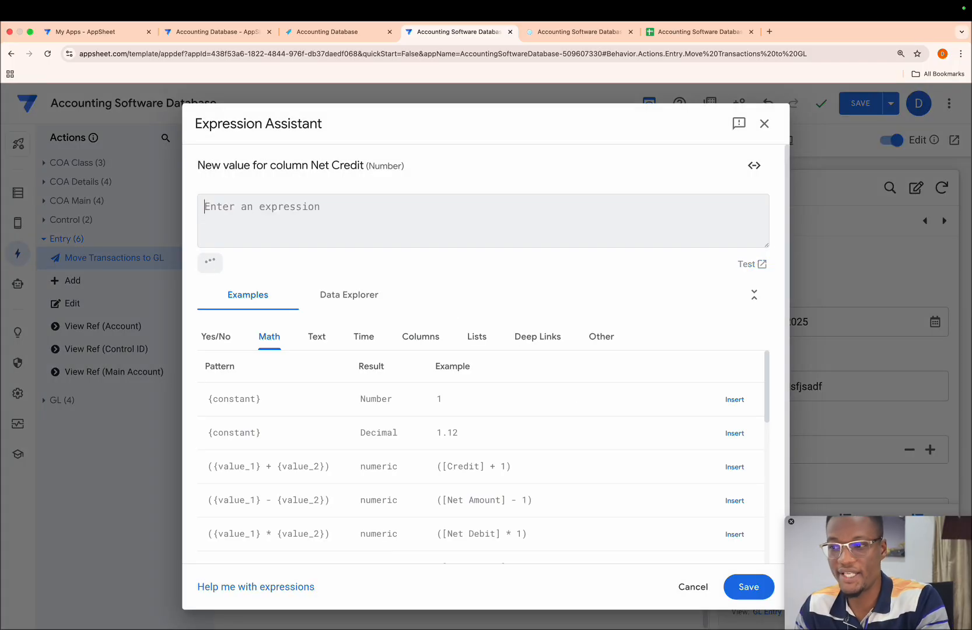
{"action": "type", "text": "["}
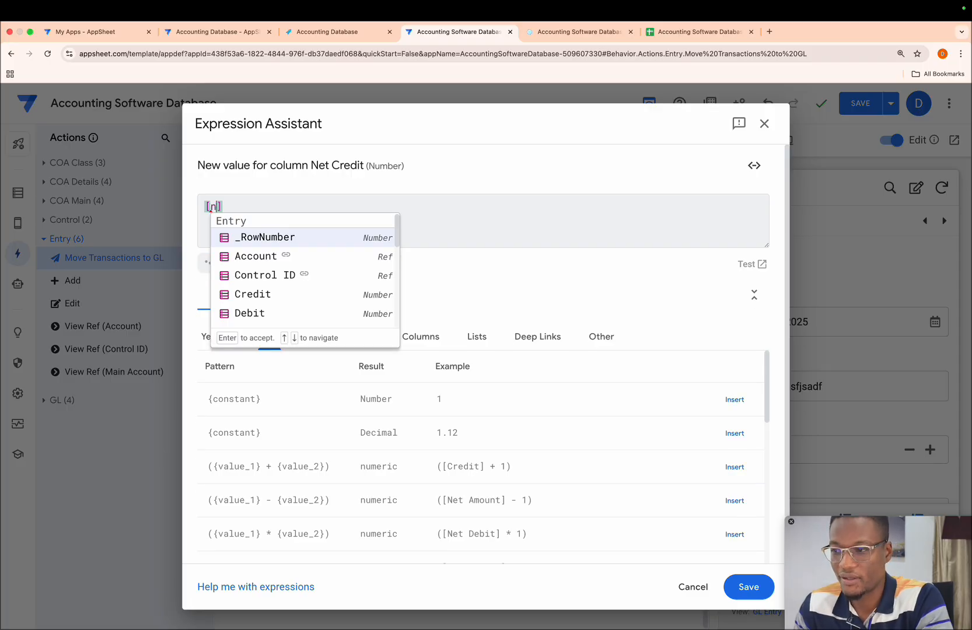
{"action": "type", "text": "net"}
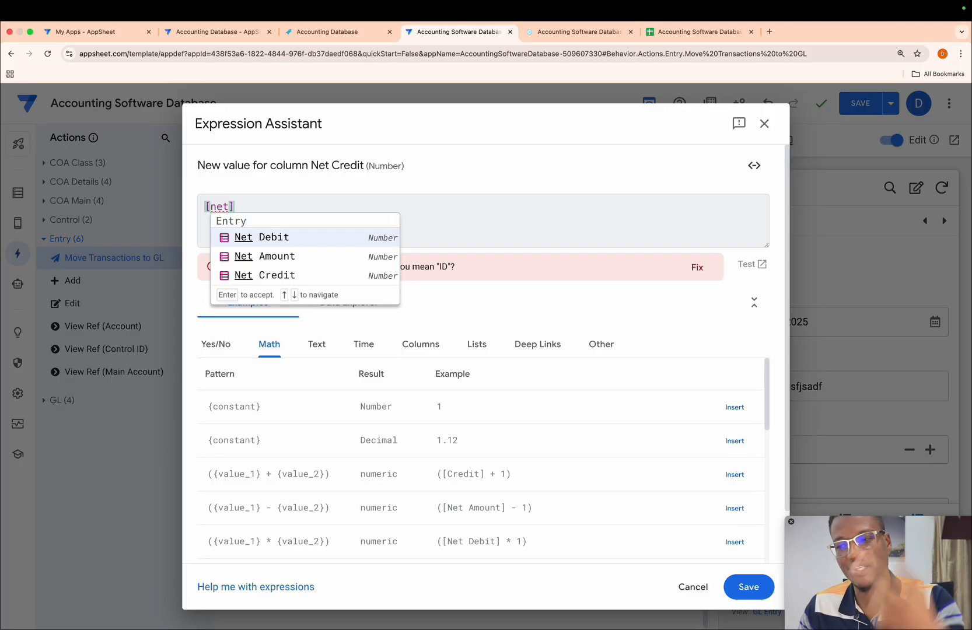
{"action": "key", "text": "Down"}
{"action": "key", "text": "Down"}
{"action": "key", "text": "Return"}
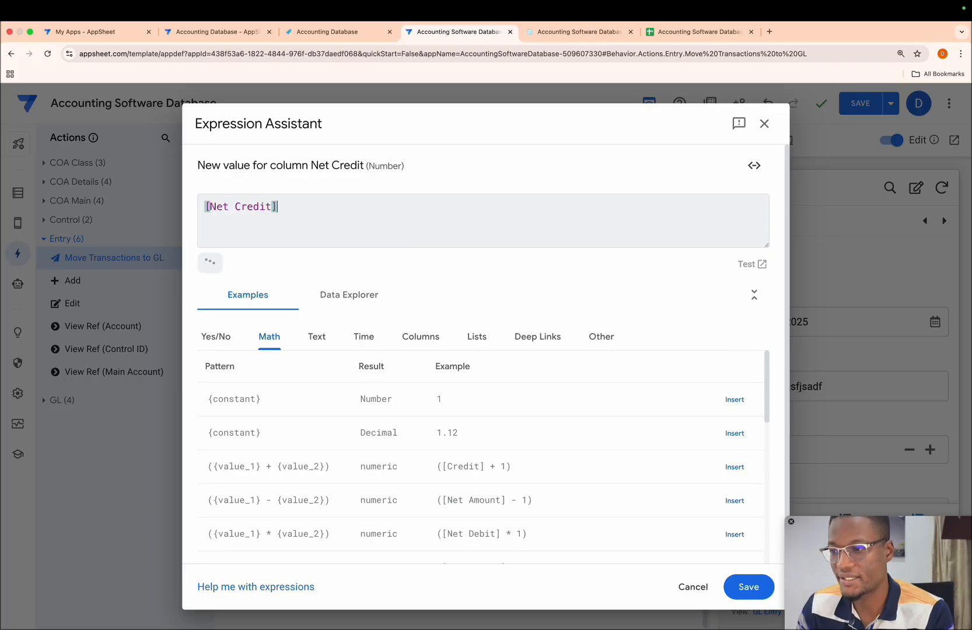
{"action": "left_click", "coordinate": [742, 584]}
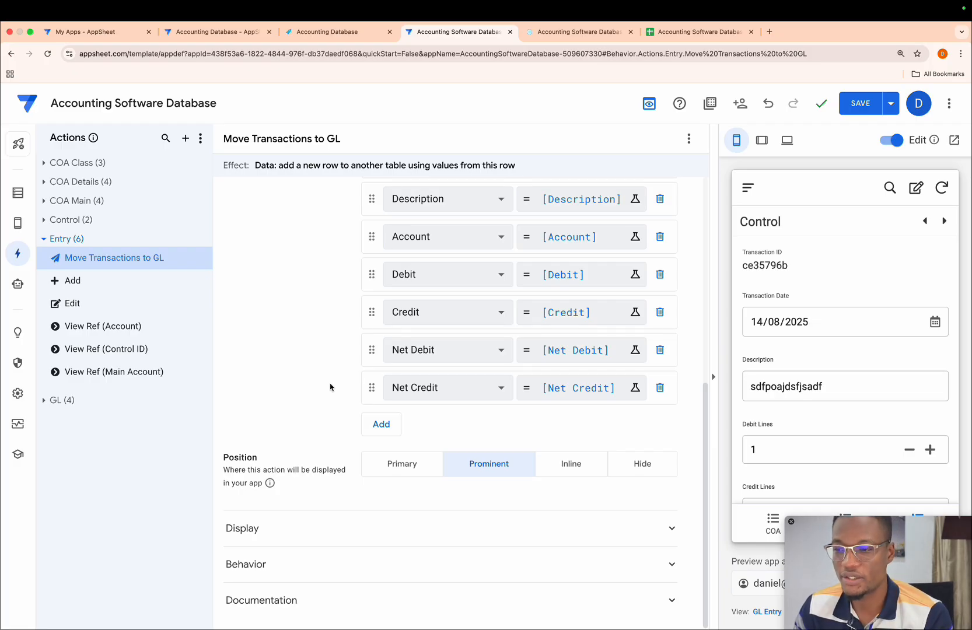
Step: Review the action's column assignments and the transaction lines in the GL Entry preview, and return to the action editor
{"action": "scroll", "coordinate": [328, 385], "scroll_direction": "up", "scroll_amount": 5}
{"action": "scroll", "coordinate": [332, 353], "scroll_direction": "down", "scroll_amount": 3}
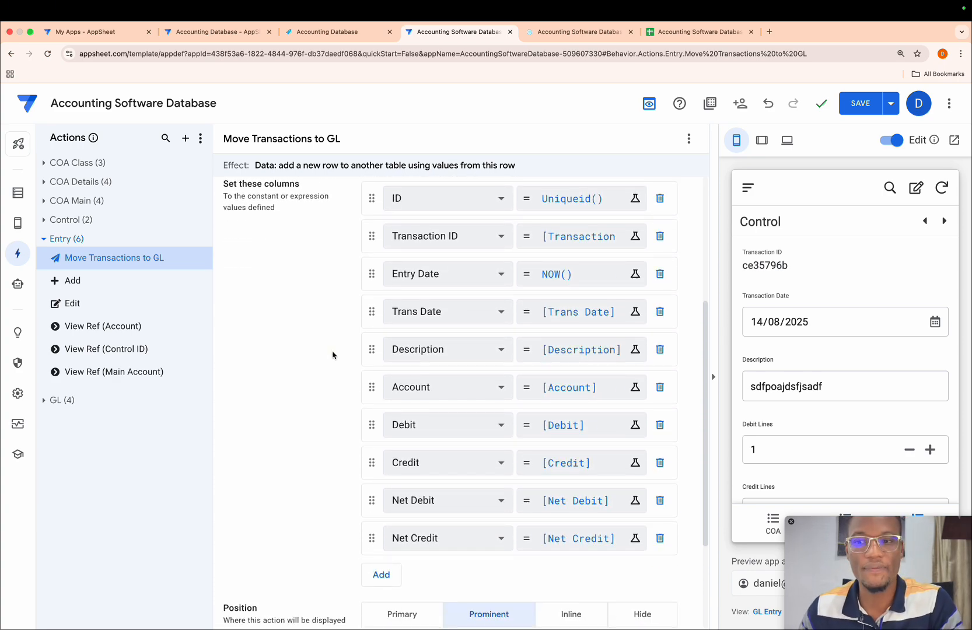
{"action": "left_click", "coordinate": [575, 32]}
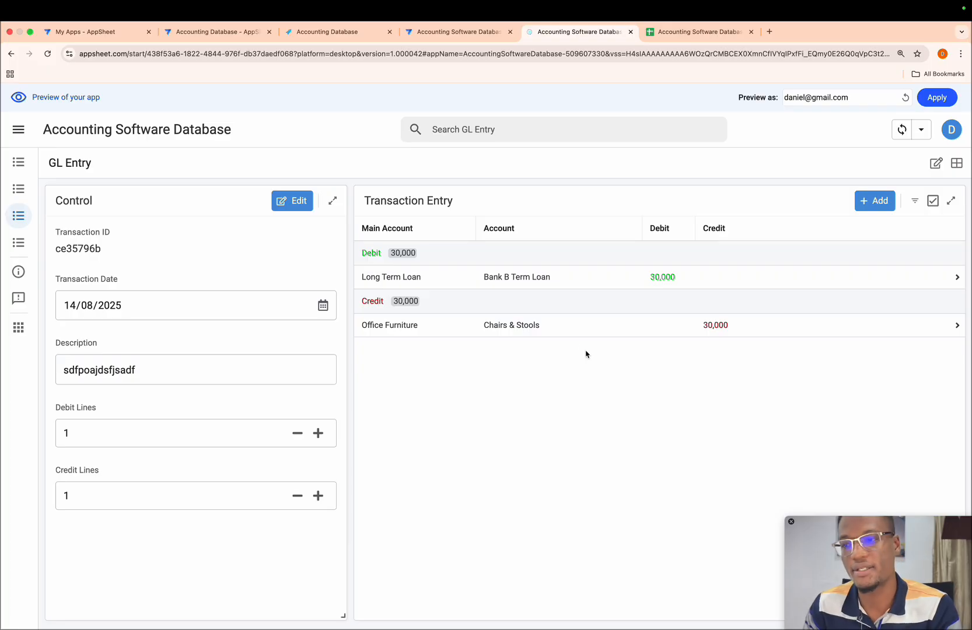
{"action": "left_click", "coordinate": [458, 32]}
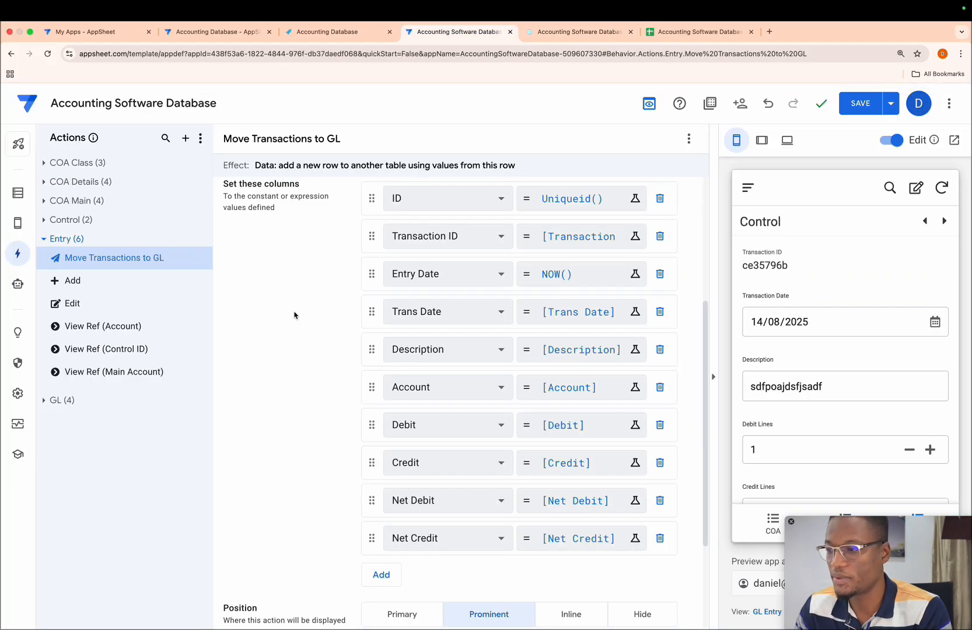
Step: Duplicate the Move Transactions to GL action and rename the copy "Clear entry table"
{"action": "scroll", "coordinate": [295, 315], "scroll_direction": "up", "scroll_amount": 3}
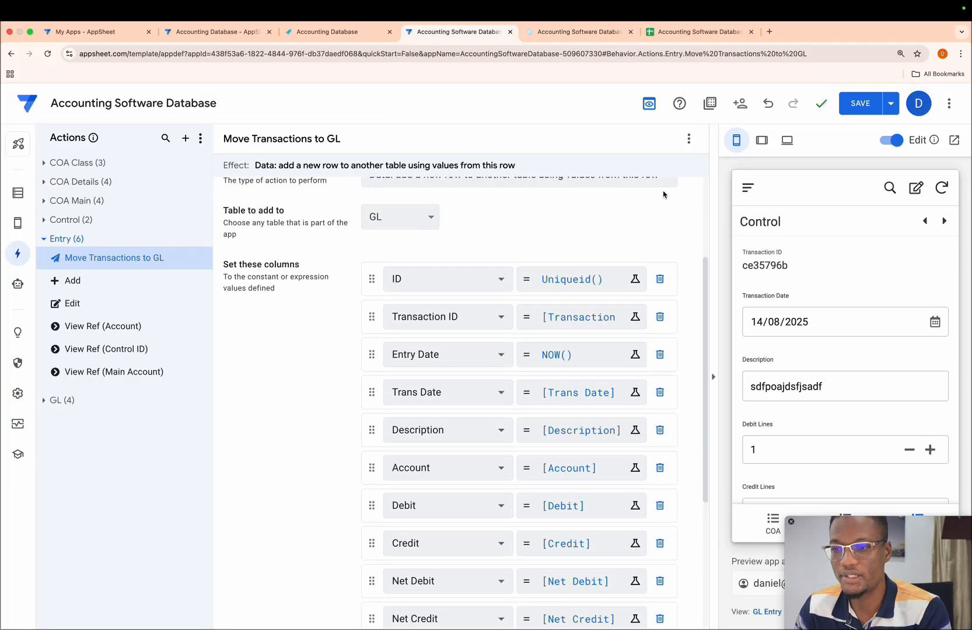
{"action": "left_click", "coordinate": [689, 139]}
{"action": "left_click", "coordinate": [706, 158]}
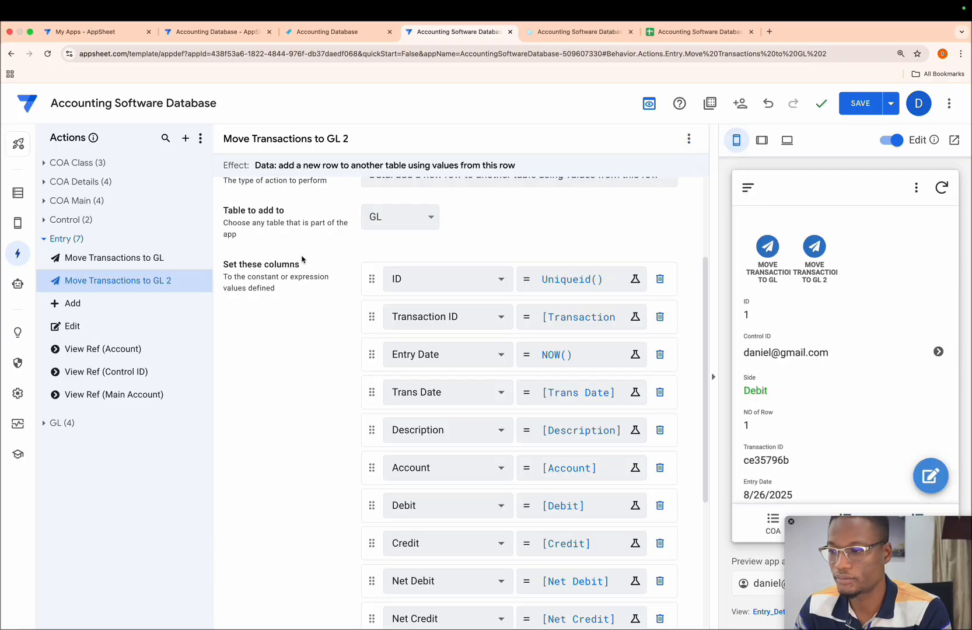
{"action": "scroll", "coordinate": [426, 229], "scroll_direction": "up", "scroll_amount": 3}
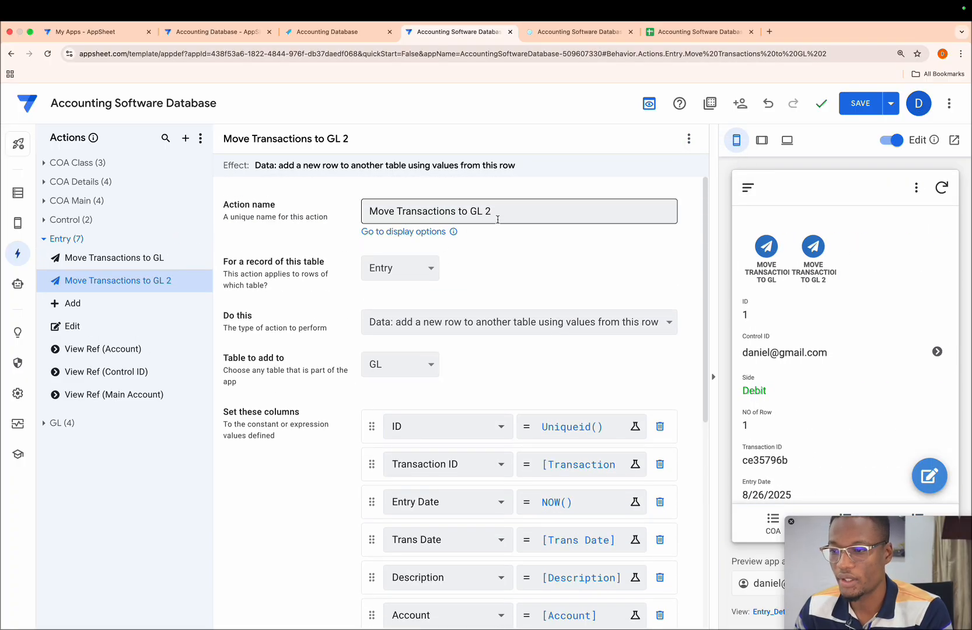
{"action": "left_click_drag", "start_coordinate": [498, 215], "coordinate": [371, 207]}
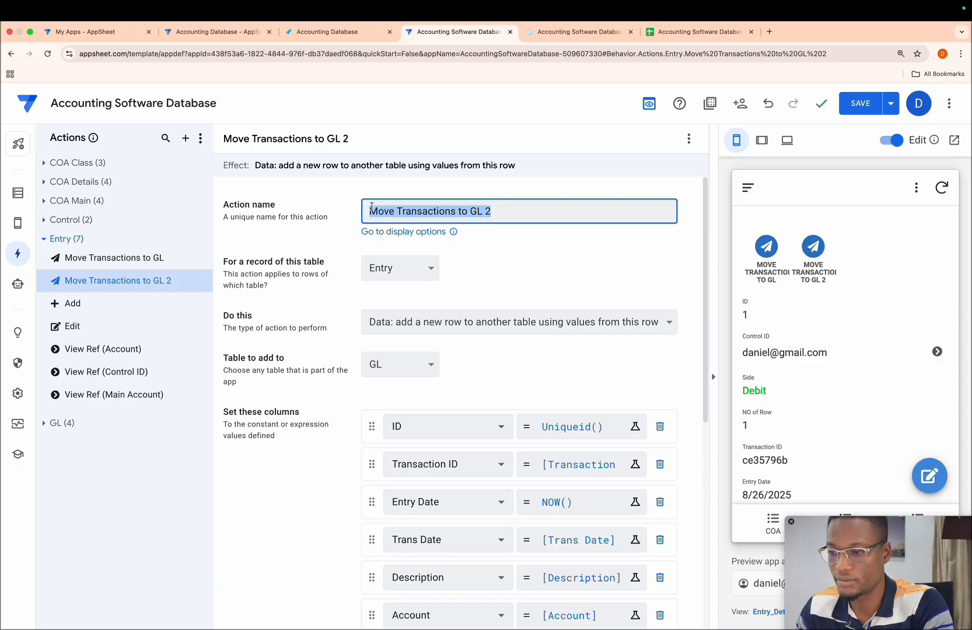
{"action": "type", "text": "C"}
{"action": "type", "text": "lare"}
{"action": "type", "text": " ent"}
{"action": "type", "text": "ry table"}
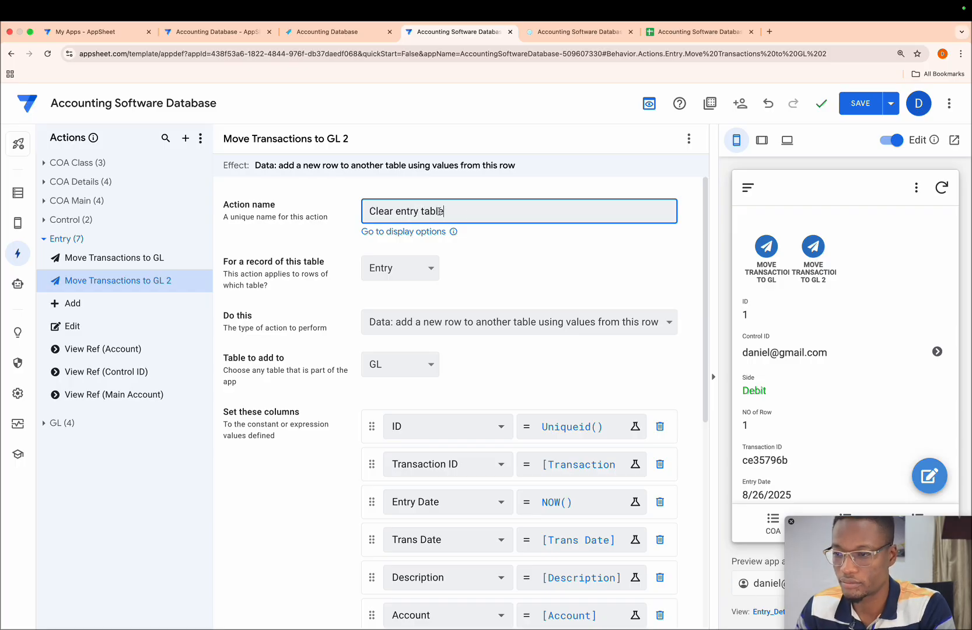
Step: Change the action type to "Data: set the values of some columns in this row" and remove the ID column assignment
{"action": "left_click", "coordinate": [467, 322]}
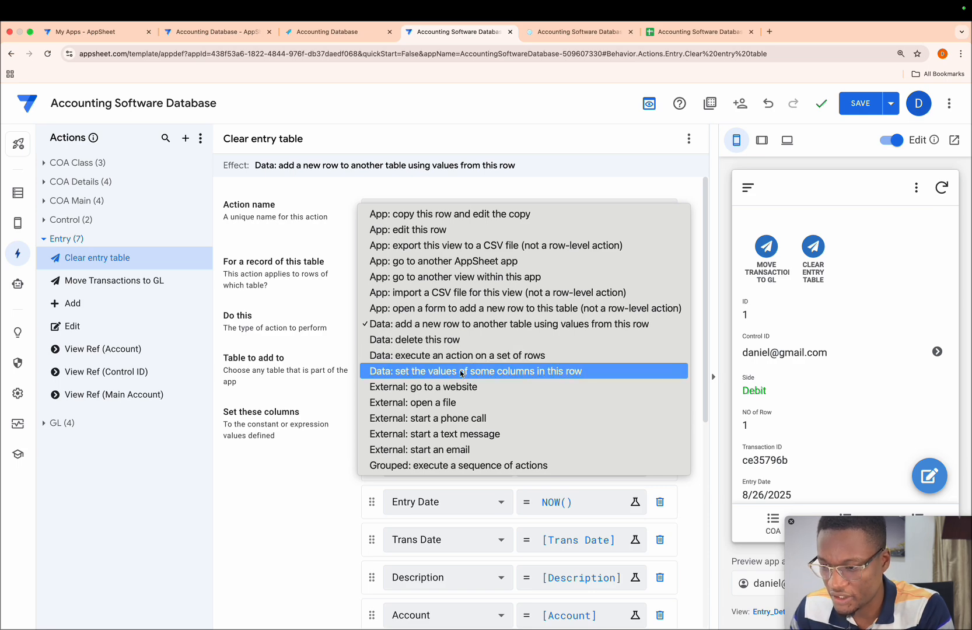
{"action": "left_click", "coordinate": [536, 375]}
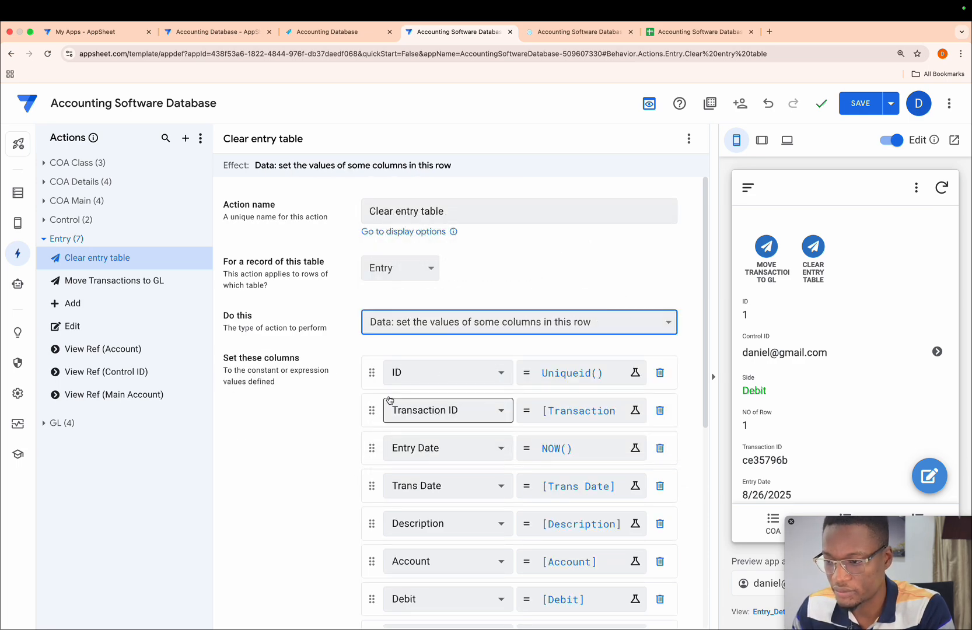
{"action": "scroll", "coordinate": [334, 429], "scroll_direction": "down", "scroll_amount": 4}
{"action": "scroll", "coordinate": [335, 429], "scroll_direction": "up", "scroll_amount": 1}
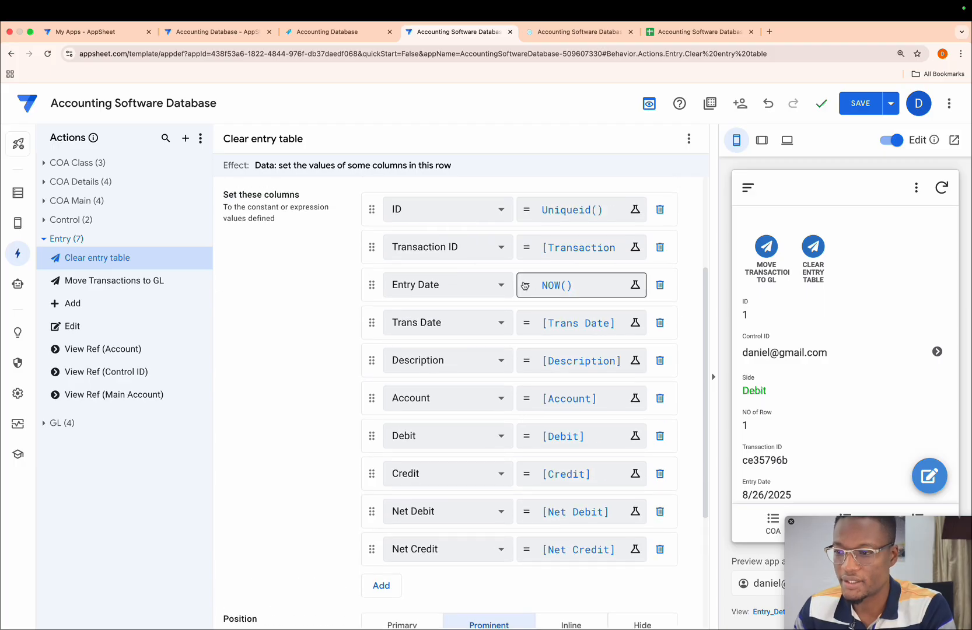
{"action": "left_click", "coordinate": [659, 210]}
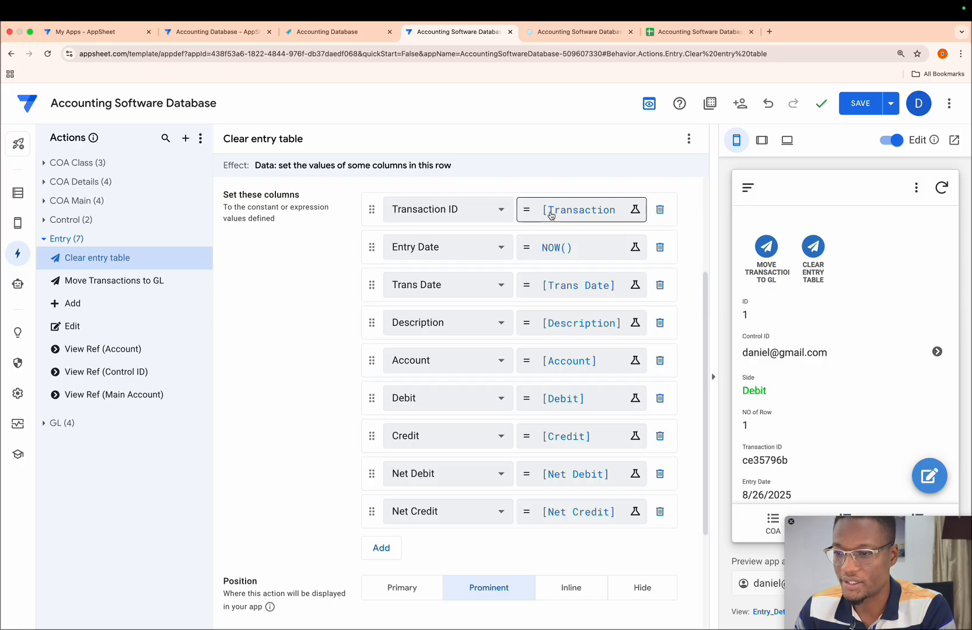
Step: Replace the Transaction ID value with an empty string ("") and save the expression
{"action": "left_click", "coordinate": [608, 214]}
{"action": "key", "text": "super+a"}
{"action": "key", "text": "BackSpace"}
{"action": "type", "text": "\"\""}
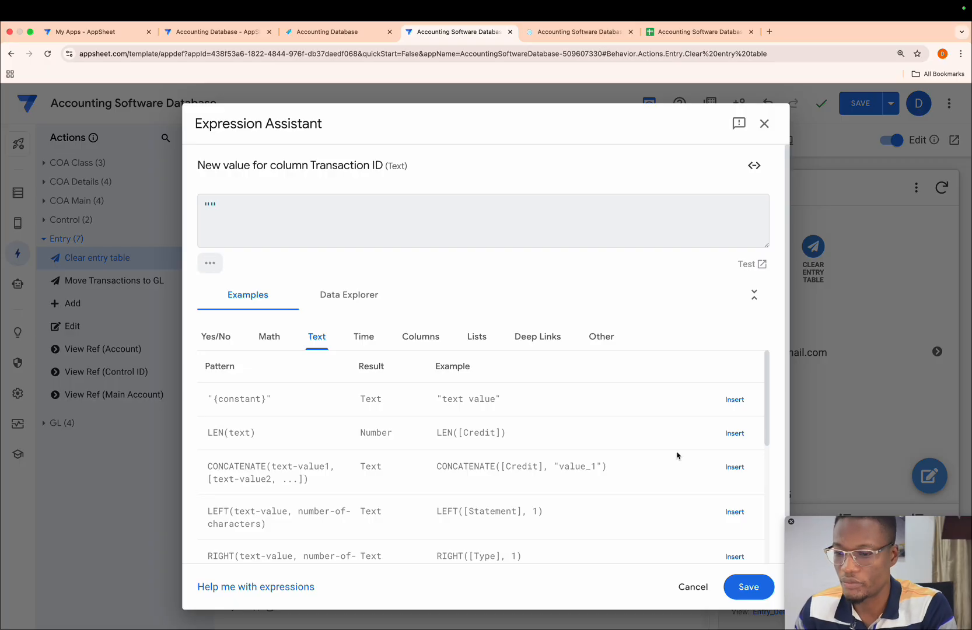
{"action": "left_click", "coordinate": [746, 588]}
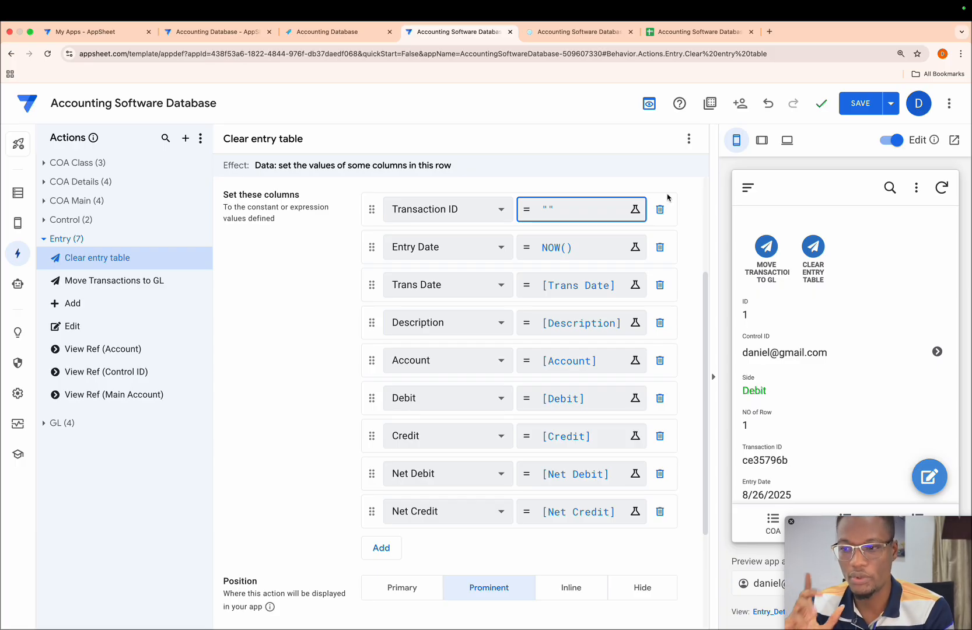
Step: Remove the Transaction ID, Entry Date, Trans Date and Description assignments from the Clear entry table action
{"action": "left_click", "coordinate": [660, 209]}
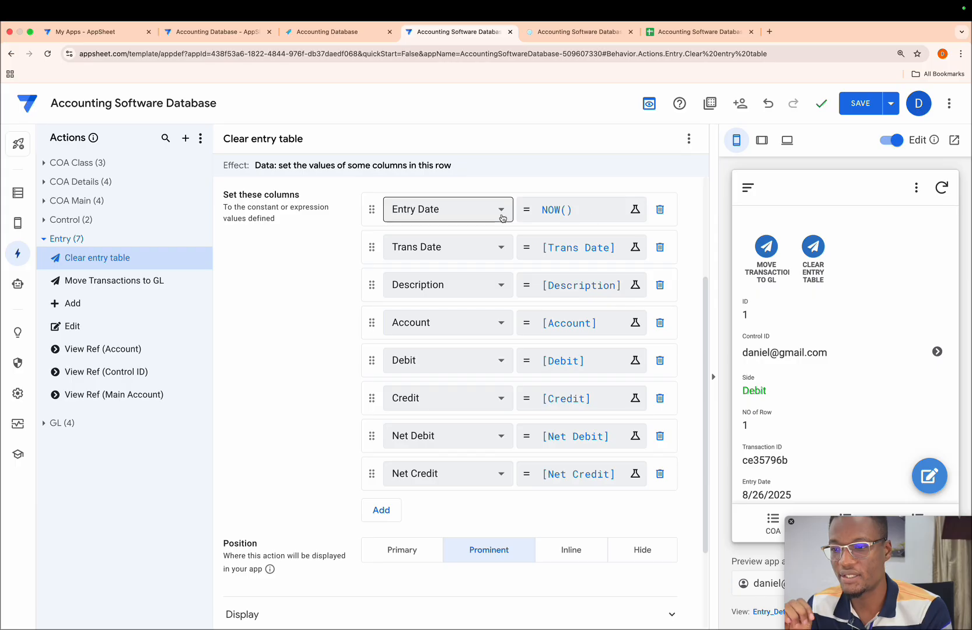
{"action": "left_click", "coordinate": [662, 215]}
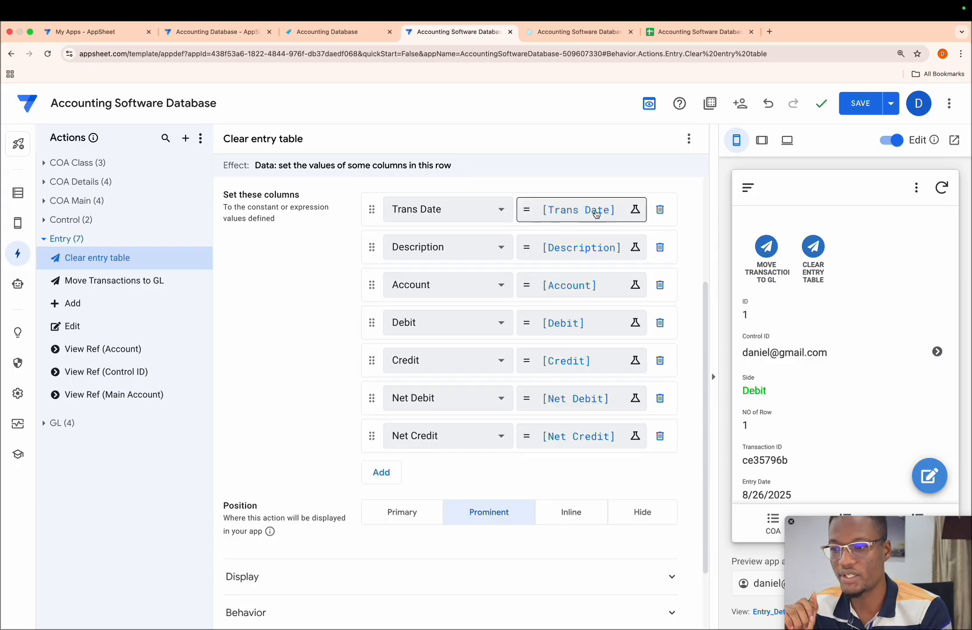
{"action": "left_click", "coordinate": [660, 212]}
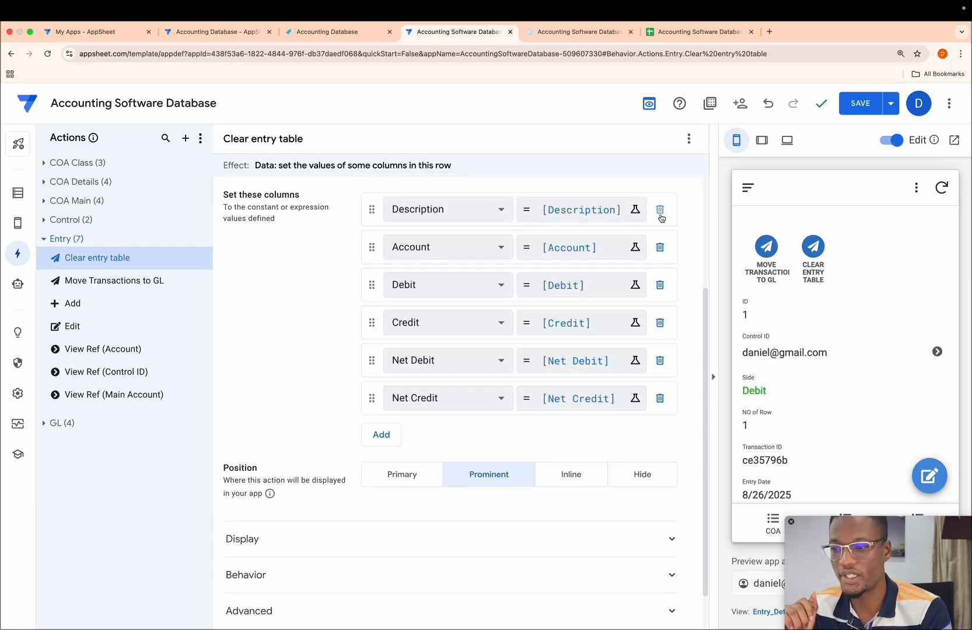
{"action": "left_click", "coordinate": [661, 214]}
Step: Replace the Account value with an empty string ("") and save the expression
{"action": "left_click", "coordinate": [604, 218]}
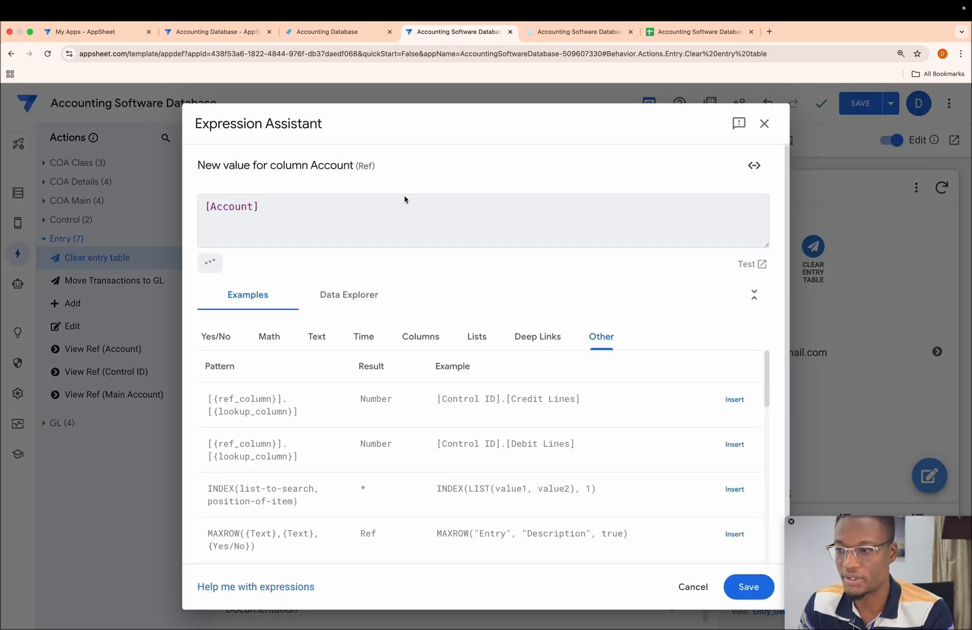
{"action": "triple_click", "coordinate": [272, 213]}
{"action": "key", "text": "BackSpace"}
{"action": "type", "text": "\"\""}
{"action": "left_click", "coordinate": [748, 586]}
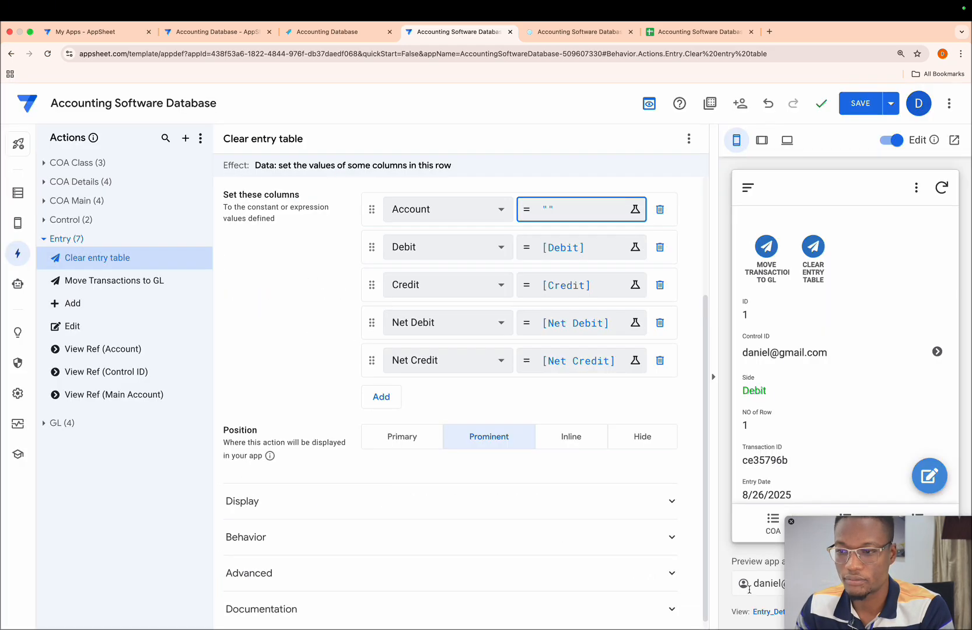
Step: Add a Main Account assignment with an empty string ("") value and move it above Account
{"action": "left_click", "coordinate": [395, 392]}
{"action": "left_click", "coordinate": [500, 398]}
{"action": "left_click", "coordinate": [420, 523]}
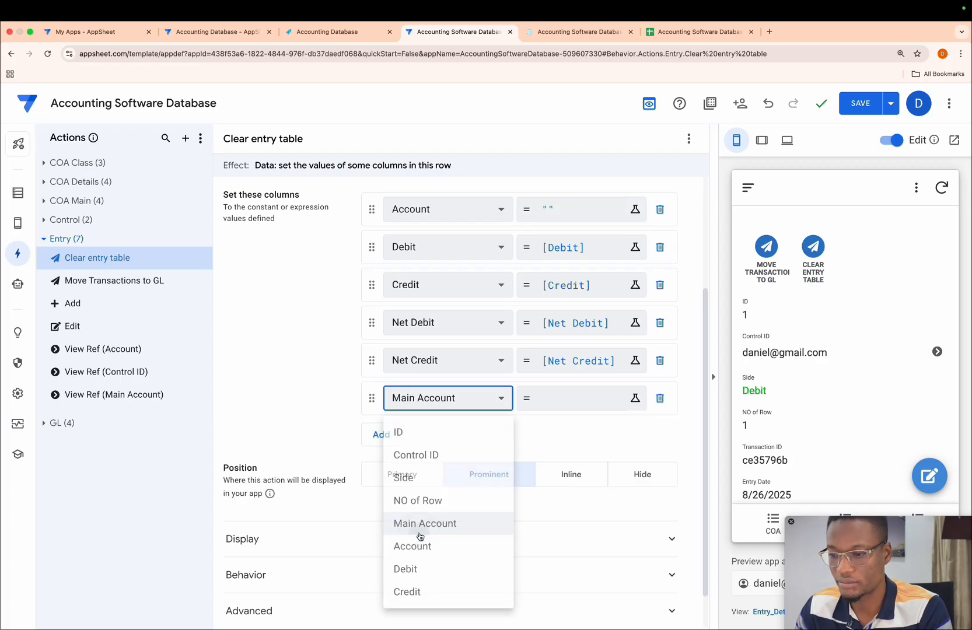
{"action": "left_click", "coordinate": [565, 394]}
{"action": "type", "text": "\"\""}
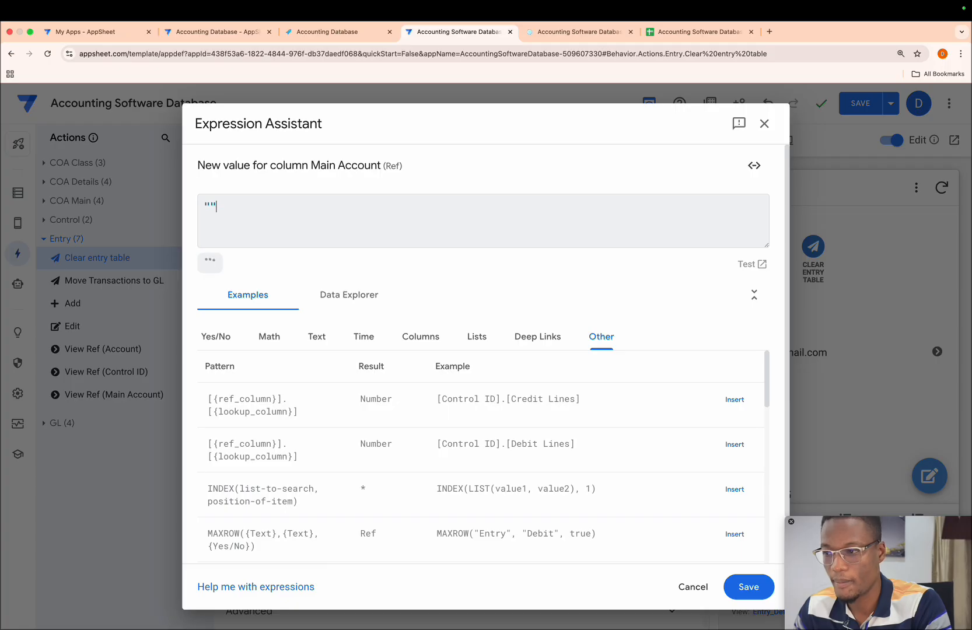
{"action": "left_click", "coordinate": [749, 587]}
{"action": "left_click_drag", "start_coordinate": [387, 403], "coordinate": [394, 227]}
Step: Replace the Debit value with an empty string ("") and save the expression
{"action": "left_click", "coordinate": [578, 284]}
{"action": "key", "text": "ctrl+a"}
{"action": "key", "text": "BackSpace"}
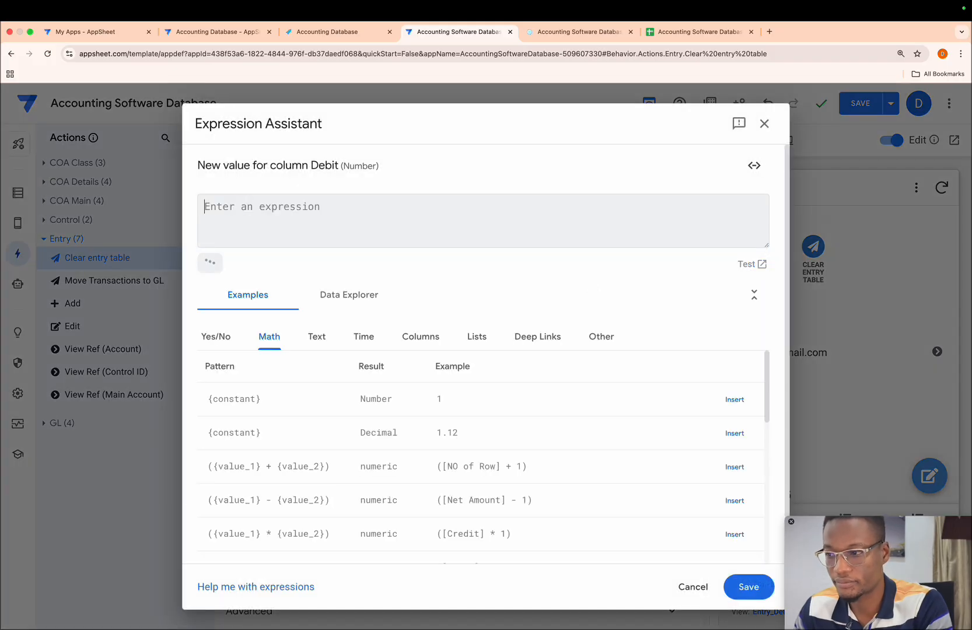
{"action": "type", "text": "\"\""}
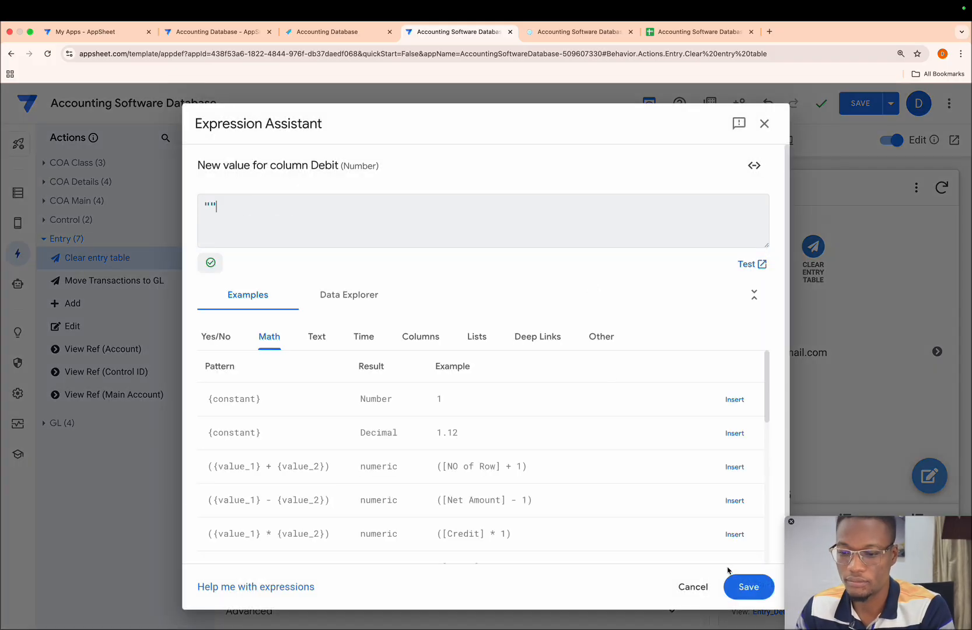
{"action": "left_click", "coordinate": [744, 586]}
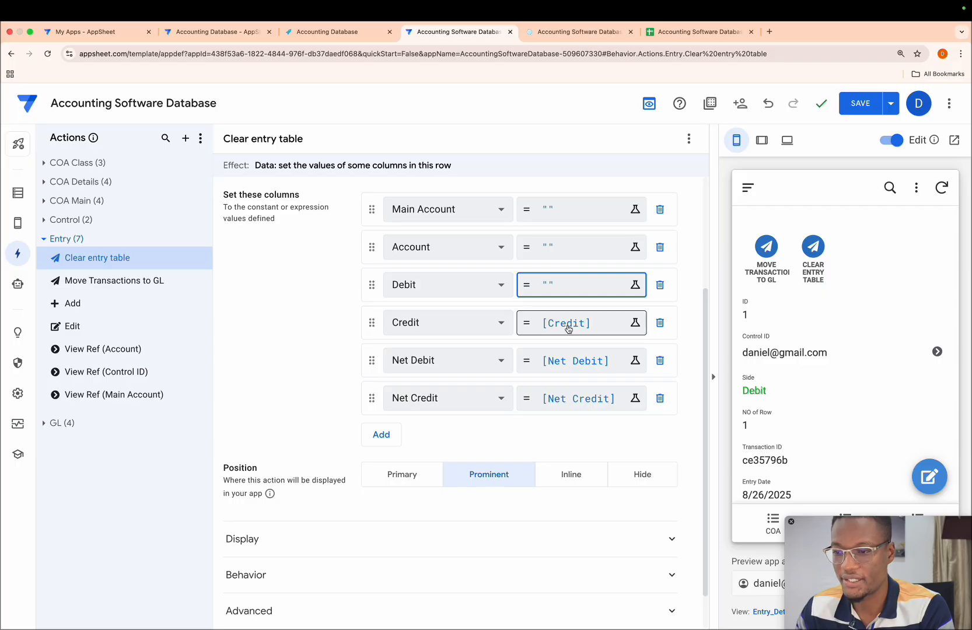
Step: Replace the Credit value with an empty string ("") and save the expression
{"action": "left_click", "coordinate": [569, 324]}
{"action": "key", "text": "ctrl+a"}
{"action": "key", "text": "BackSpace"}
{"action": "type", "text": "\"\""}
{"action": "left_click", "coordinate": [744, 585]}
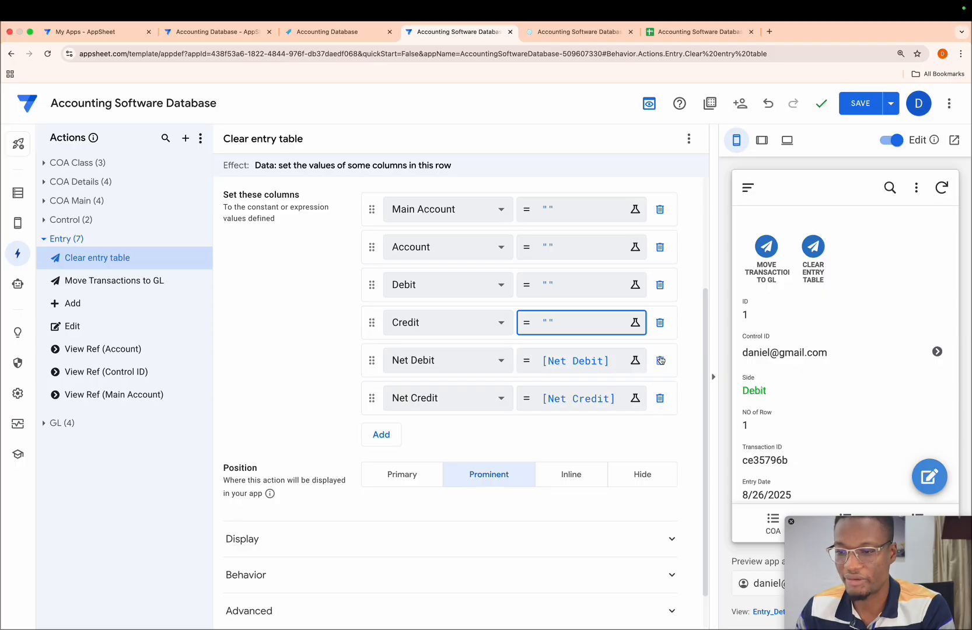
Step: Remove the Net Debit and Net Credit assignments from the Clear entry table action
{"action": "left_click", "coordinate": [660, 360]}
{"action": "left_click", "coordinate": [660, 360]}
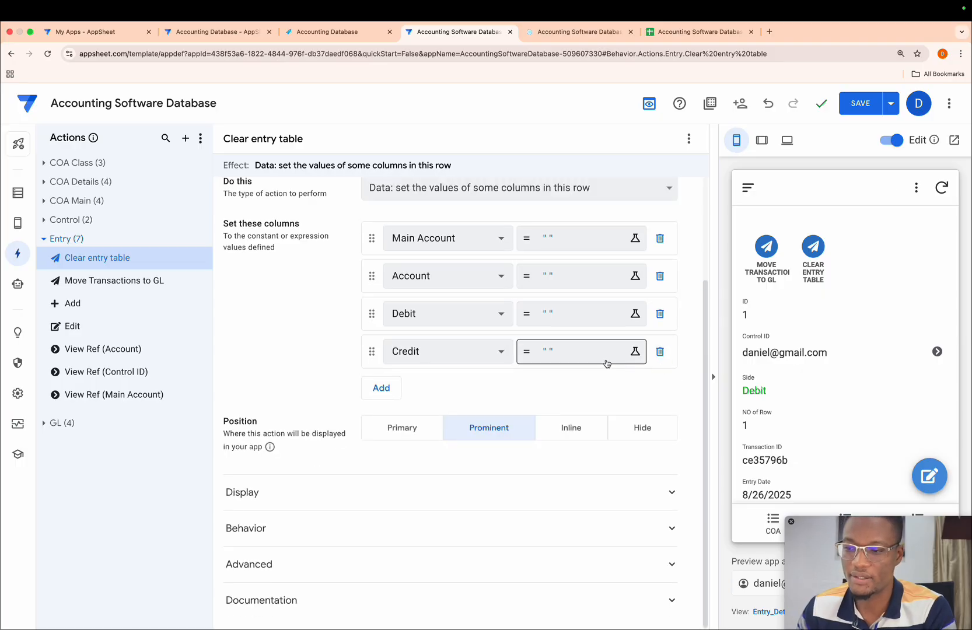
{"action": "scroll", "coordinate": [584, 359], "scroll_direction": "up", "scroll_amount": 3}
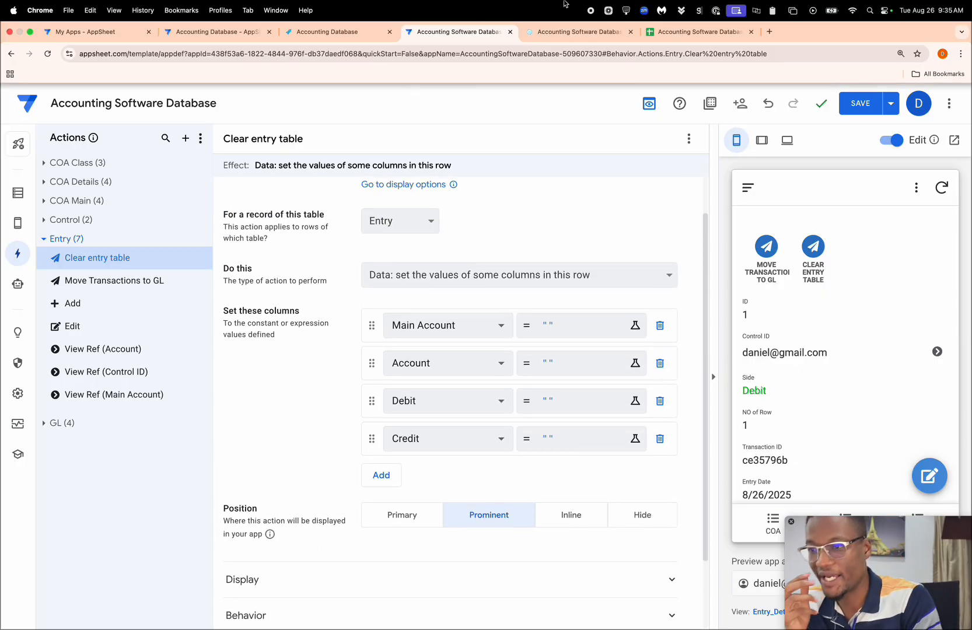
Step: Examine the Control fields and Transaction Entry rows in the app preview's GL Entry view, and return to the action editor
{"action": "left_click", "coordinate": [559, 32]}
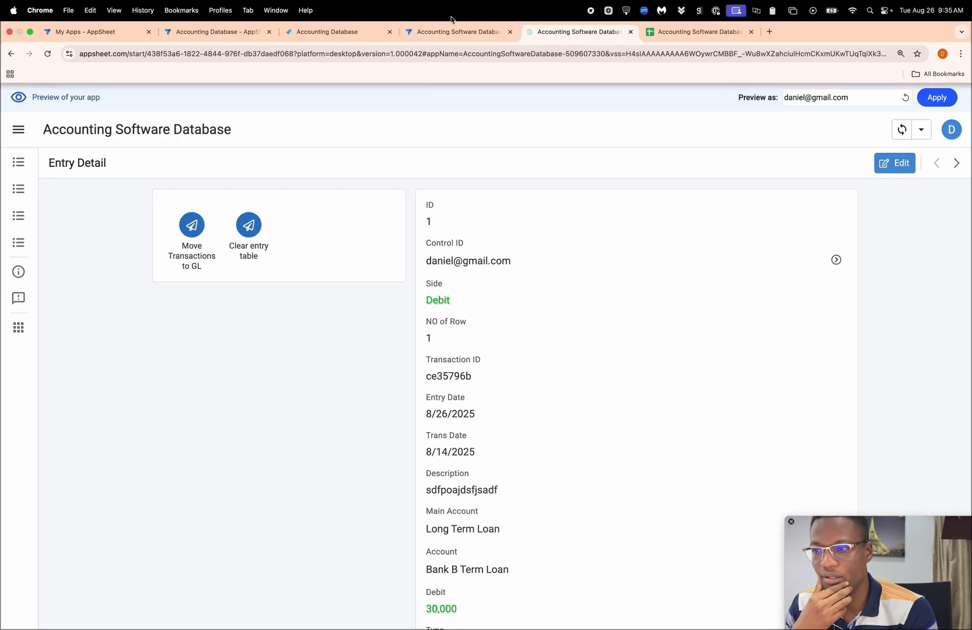
{"action": "left_click", "coordinate": [19, 216]}
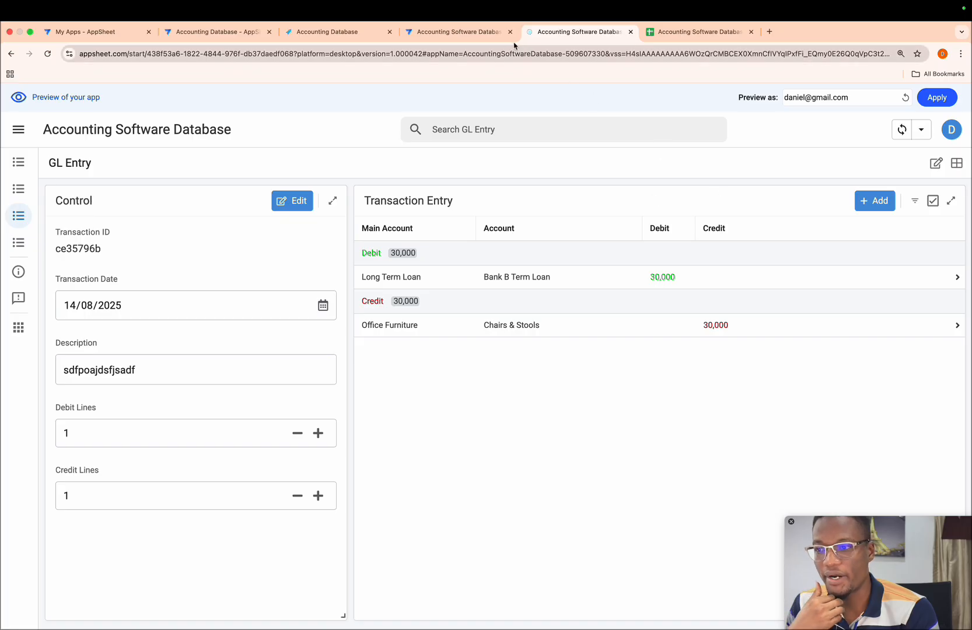
{"action": "left_click", "coordinate": [474, 31]}
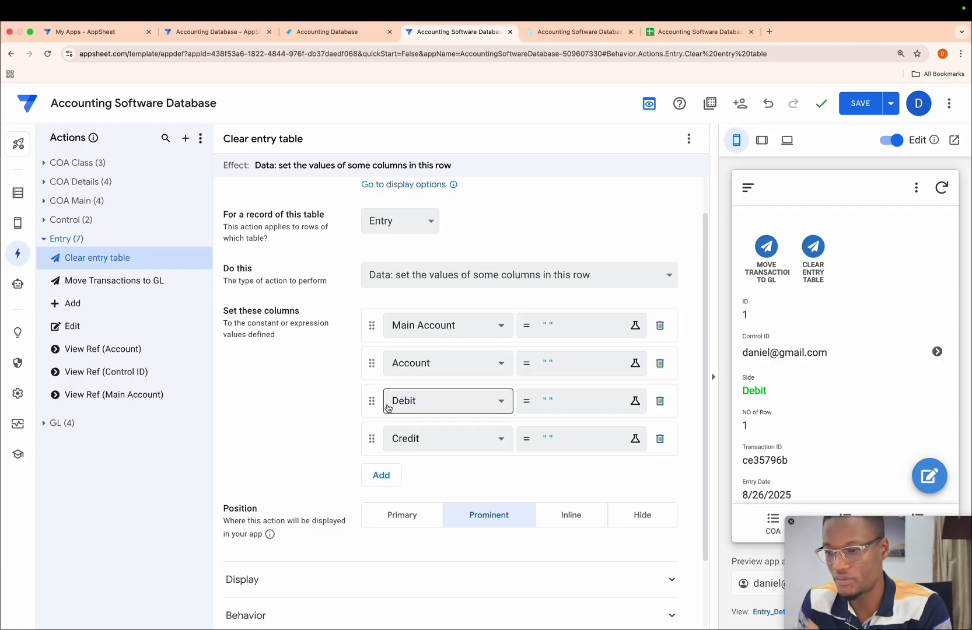
Step: Set the position of both the Clear entry table and Move Transactions to GL actions to Hide
{"action": "left_click", "coordinate": [643, 513]}
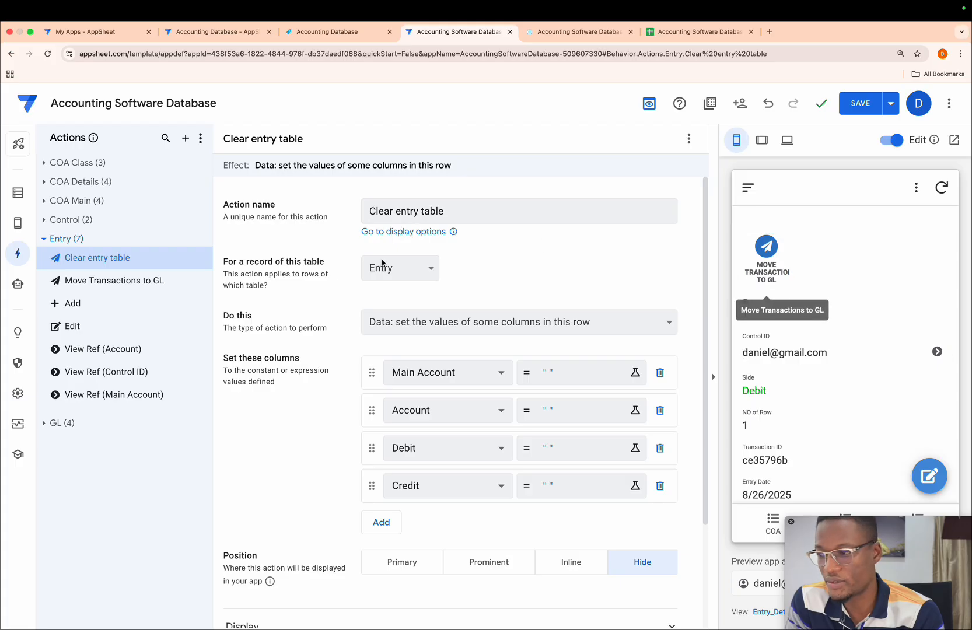
{"action": "scroll", "coordinate": [581, 501], "scroll_direction": "down", "scroll_amount": 6}
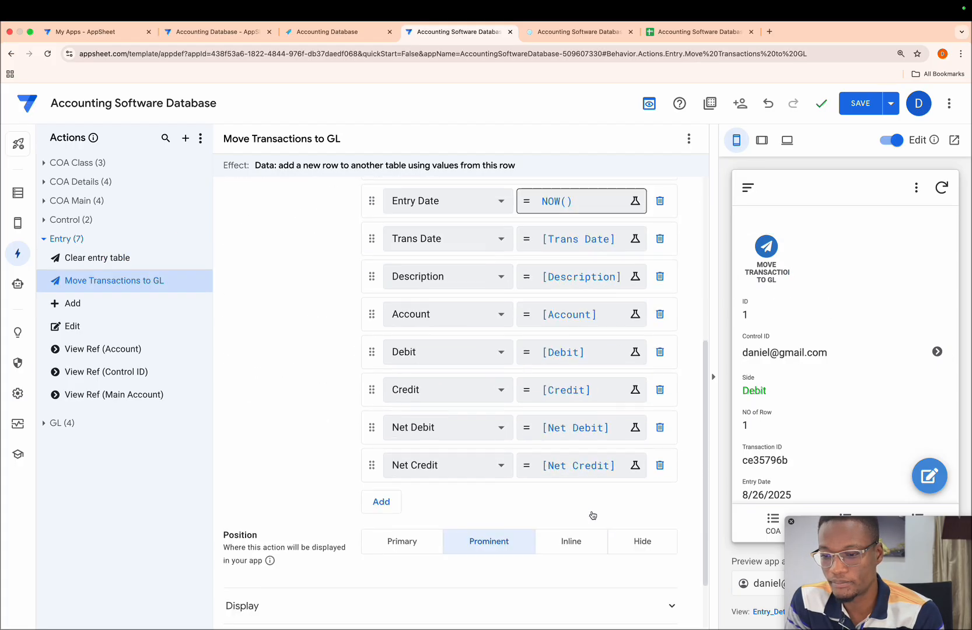
{"action": "left_click", "coordinate": [633, 466]}
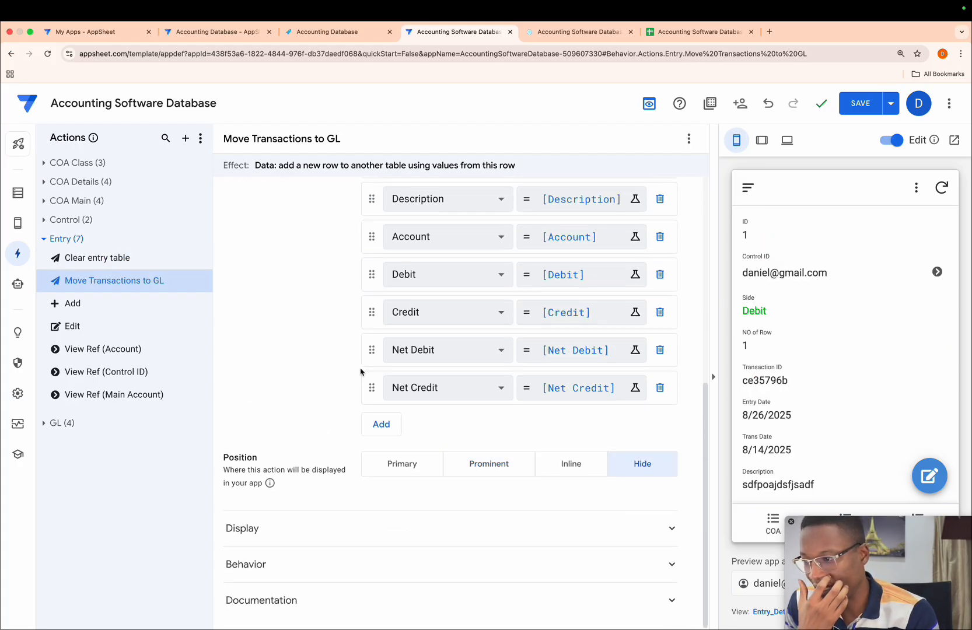
{"action": "scroll", "coordinate": [361, 371], "scroll_direction": "up", "scroll_amount": 3}
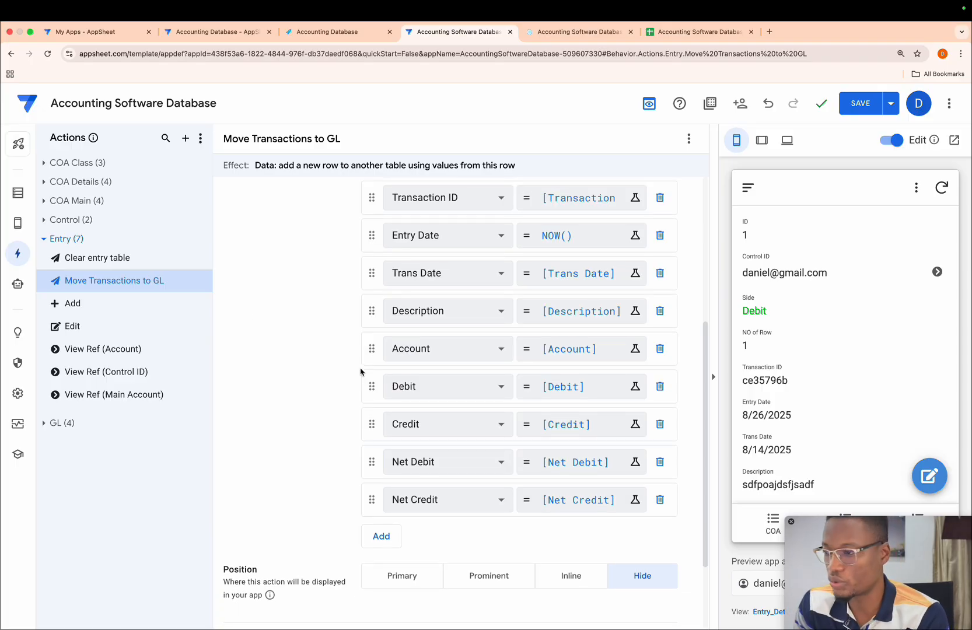
Step: Create a new action for the Control table and name it Clear Control
{"action": "left_click", "coordinate": [47, 240]}
{"action": "left_click", "coordinate": [42, 221]}
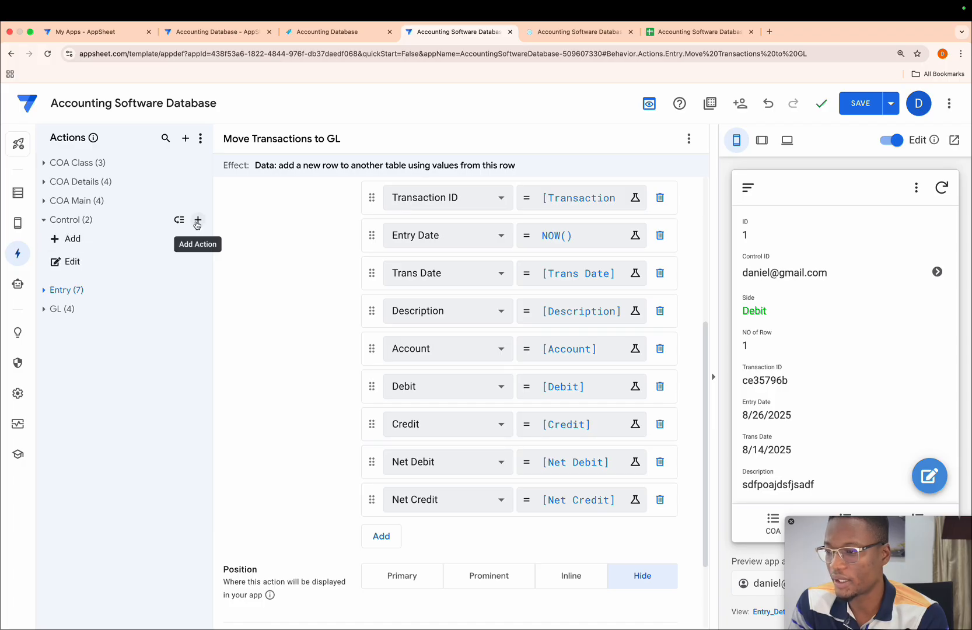
{"action": "left_click", "coordinate": [198, 220]}
{"action": "left_click", "coordinate": [322, 461]}
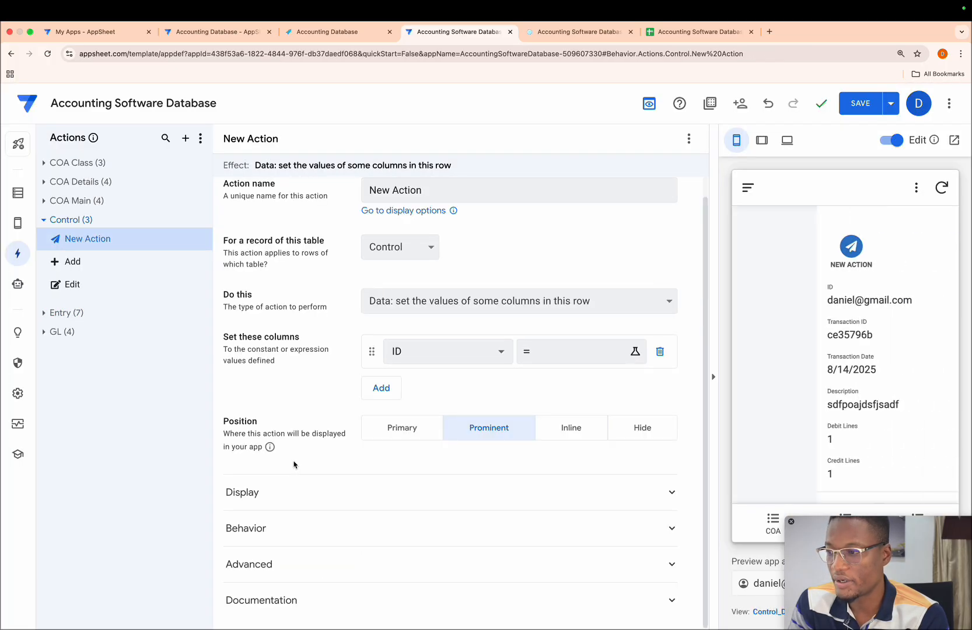
{"action": "left_click", "coordinate": [425, 198]}
{"action": "key", "text": "super+a"}
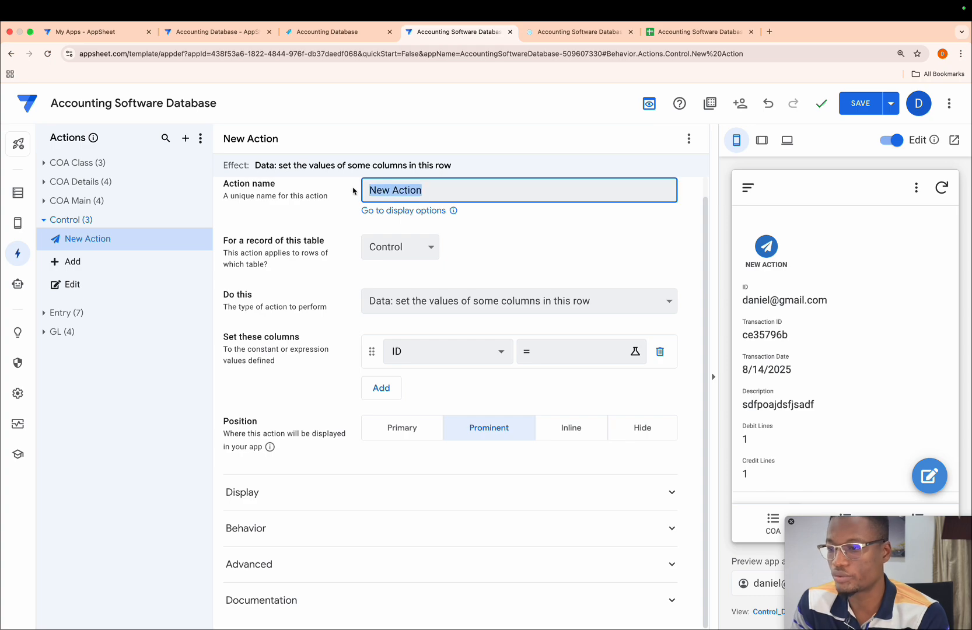
{"action": "key", "text": "BackSpace"}
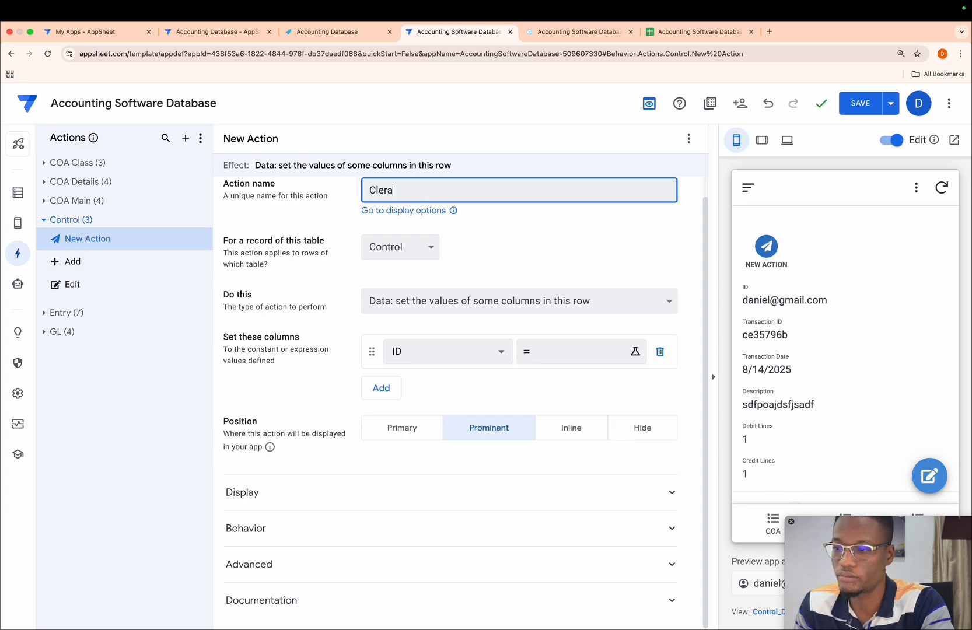
{"action": "type", "text": "Clear Control"}
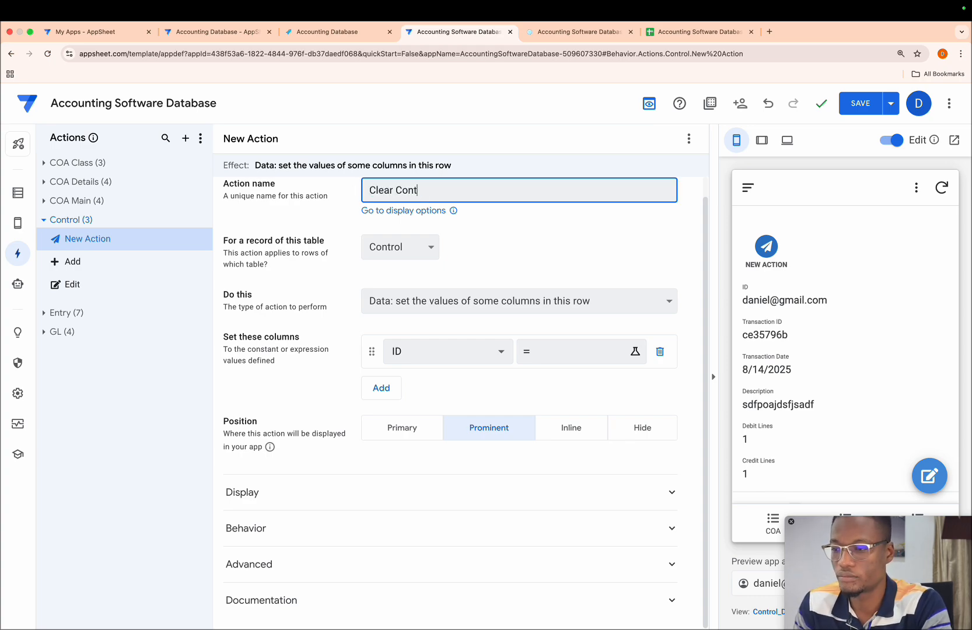
{"action": "left_click", "coordinate": [516, 231]}
Step: Keep the action type as "Data: set the values of some columns in this row" and remove the default ID assignment
{"action": "left_click", "coordinate": [472, 309]}
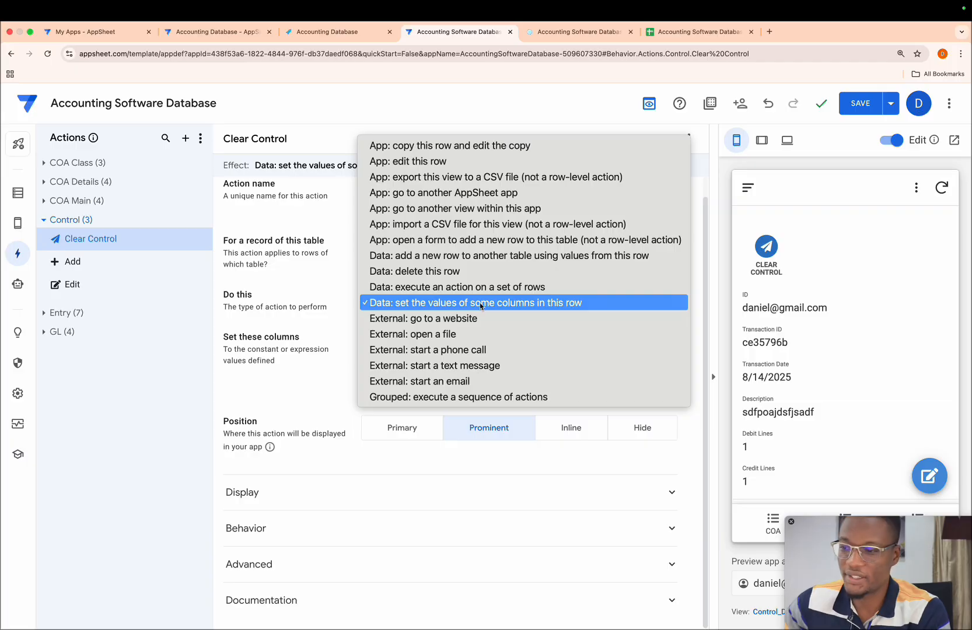
{"action": "left_click", "coordinate": [471, 307]}
{"action": "left_click", "coordinate": [659, 354]}
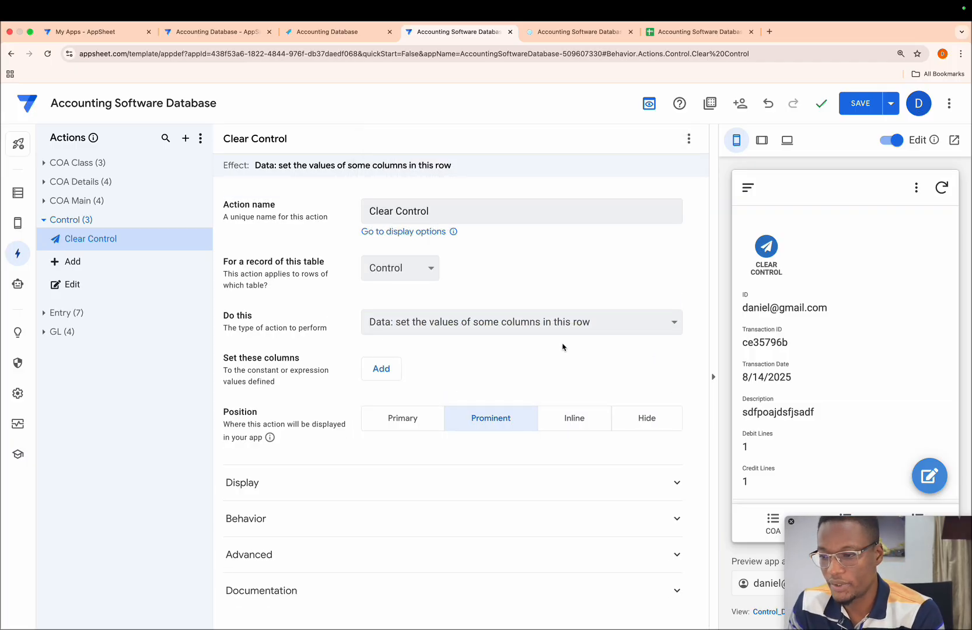
Step: Add a Transaction ID assignment to Clear Control with the expression Uniqueid() and save it
{"action": "left_click", "coordinate": [383, 367]}
{"action": "left_click", "coordinate": [449, 373]}
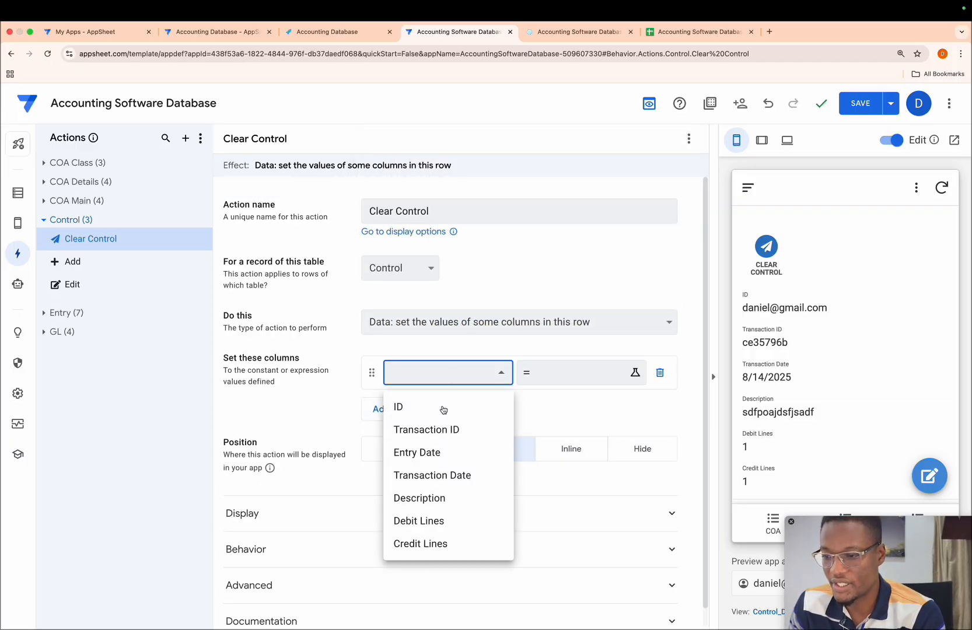
{"action": "left_click", "coordinate": [434, 429]}
{"action": "left_click", "coordinate": [560, 382]}
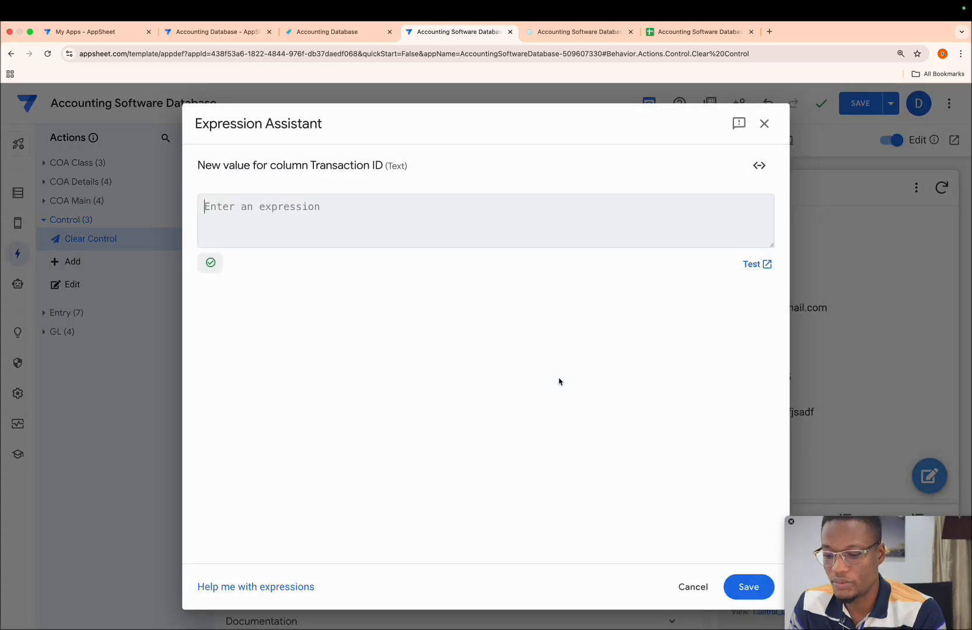
{"action": "type", "text": "Unique"}
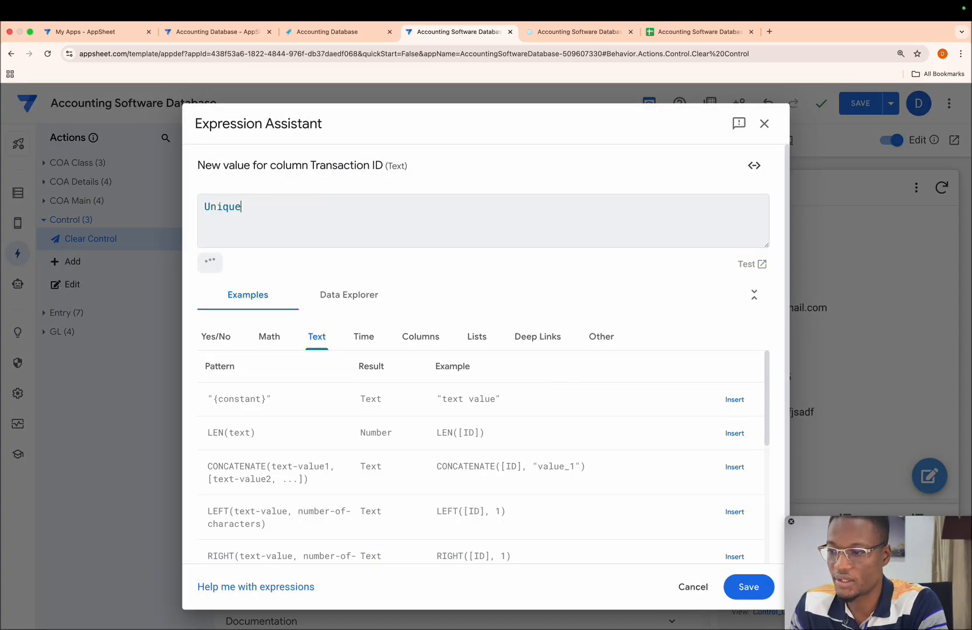
{"action": "type", "text": "id()"}
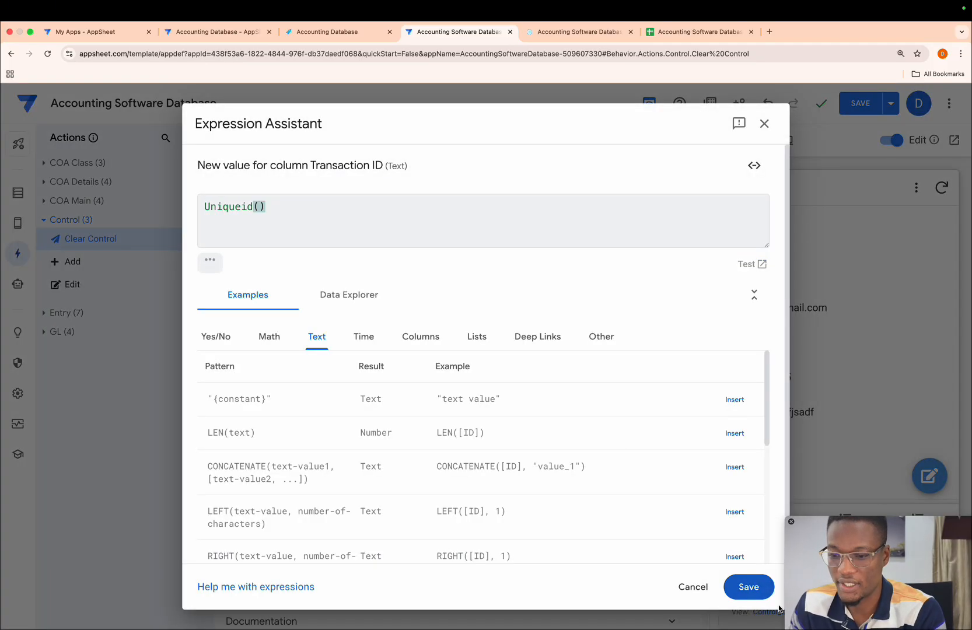
{"action": "left_click", "coordinate": [749, 587]}
Step: Add a Description assignment to Clear Control with an empty string ("") value and save the expression
{"action": "left_click", "coordinate": [382, 408]}
{"action": "left_click", "coordinate": [423, 405]}
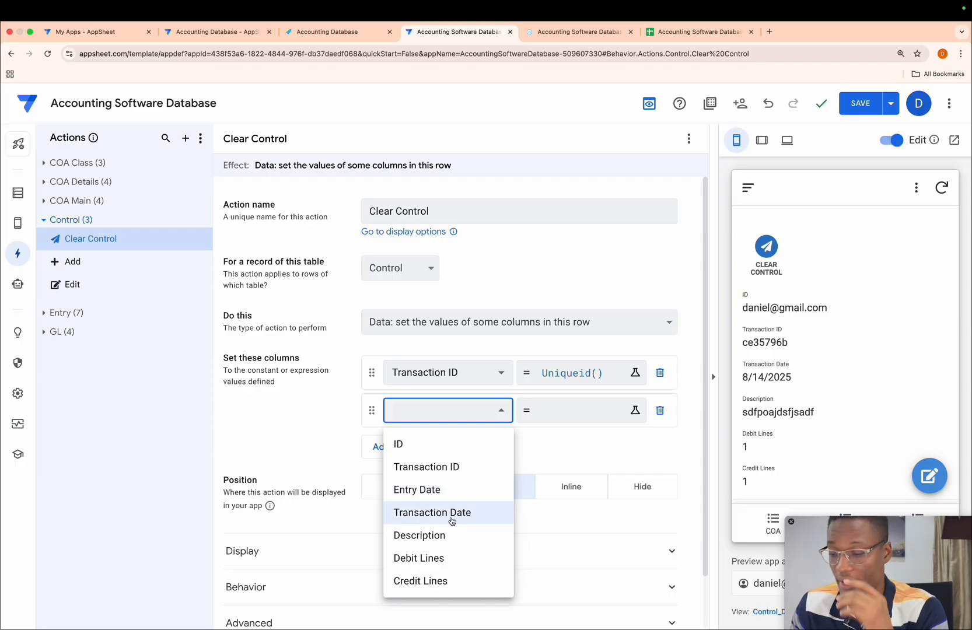
{"action": "left_click", "coordinate": [435, 535]}
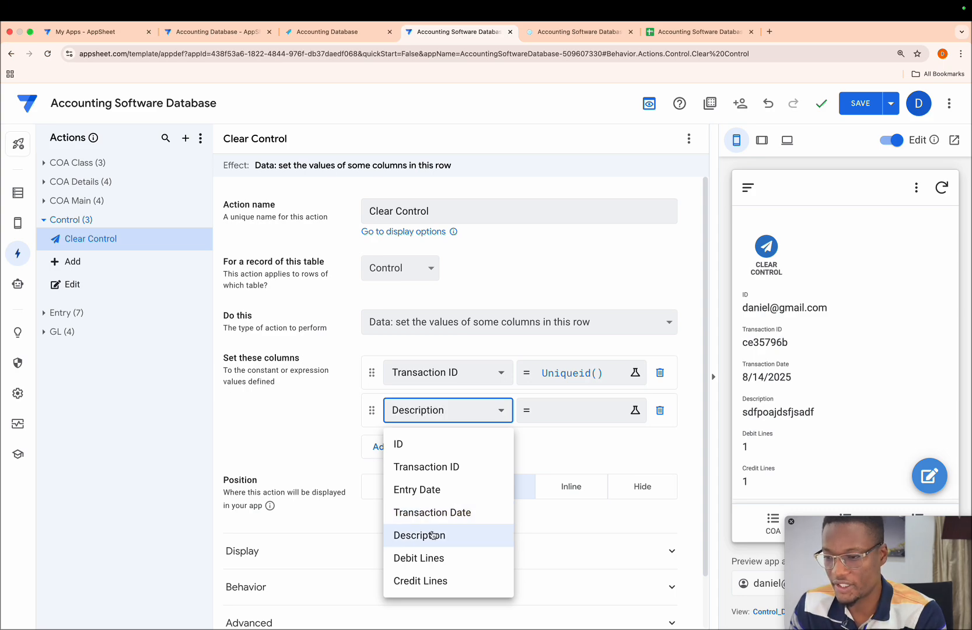
{"action": "left_click", "coordinate": [543, 414]}
{"action": "type", "text": "\"\""}
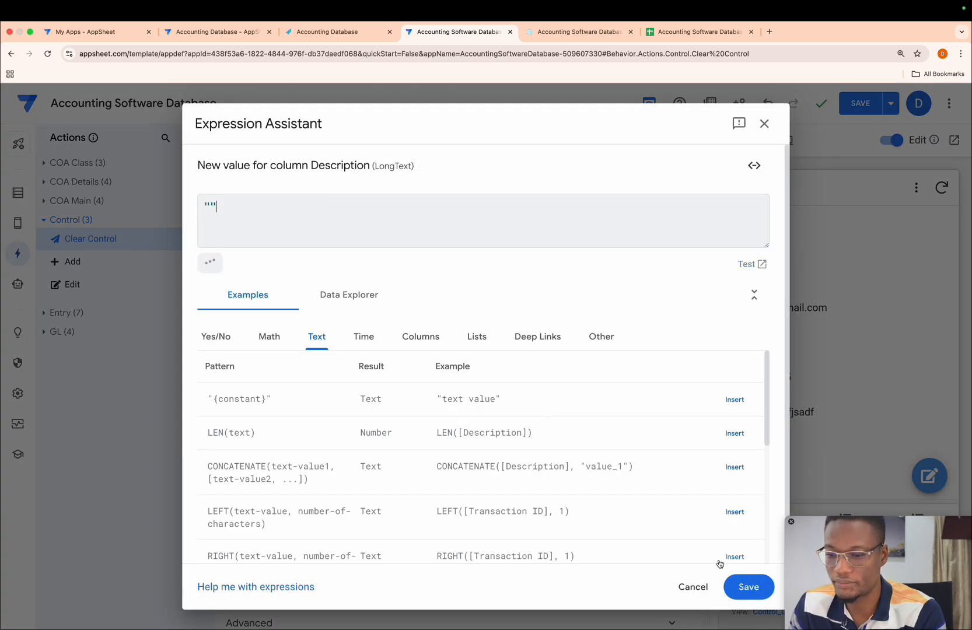
{"action": "left_click", "coordinate": [745, 585]}
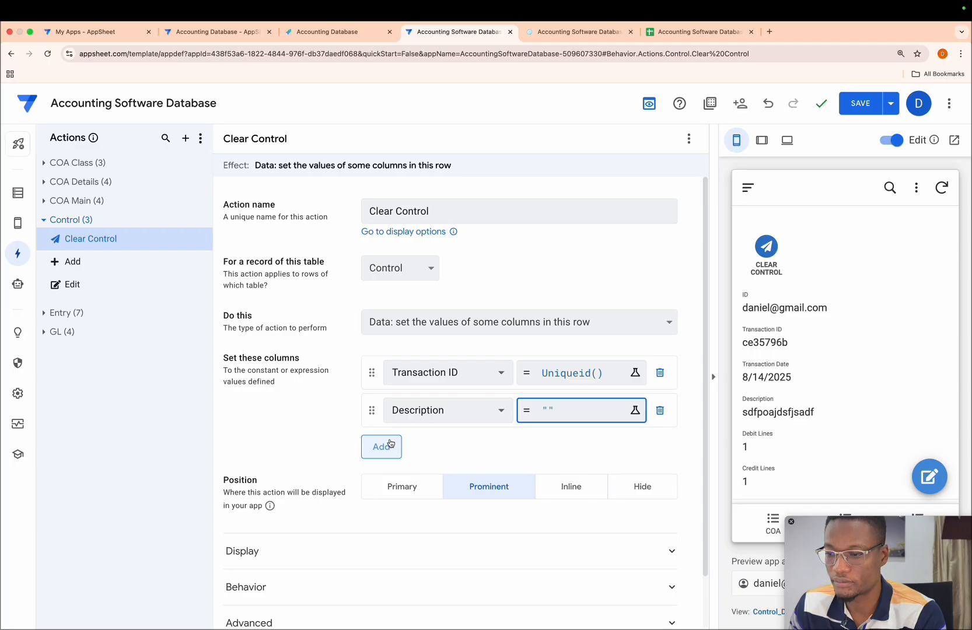
Step: Add a Transaction Date assignment to Clear Control with the expression TODAY() and save it
{"action": "left_click", "coordinate": [381, 446]}
{"action": "left_click", "coordinate": [458, 441]}
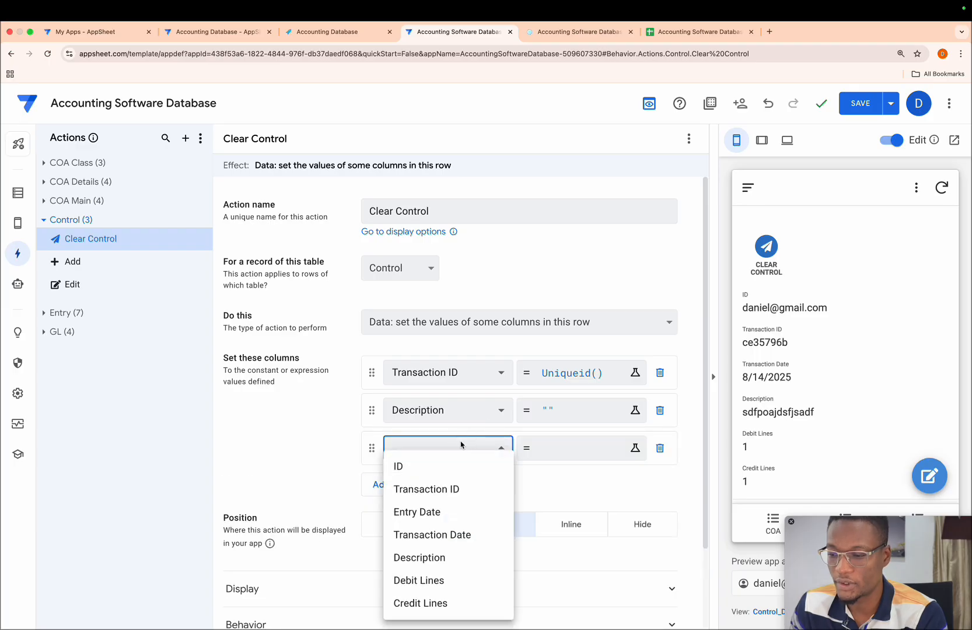
{"action": "left_click", "coordinate": [405, 532]}
{"action": "left_click", "coordinate": [546, 452]}
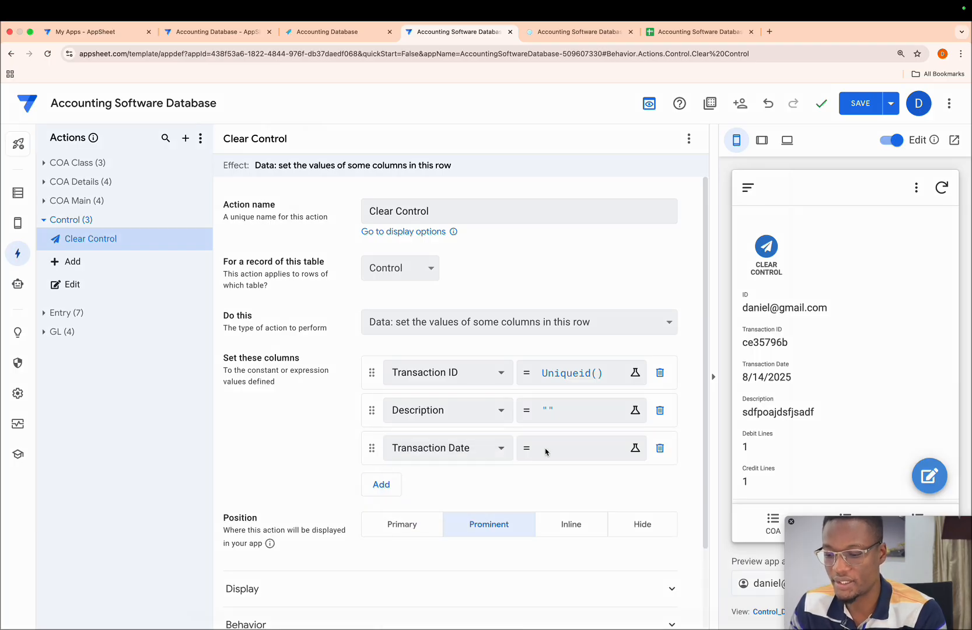
{"action": "type", "text": "Today"}
{"action": "key", "text": "Return"}
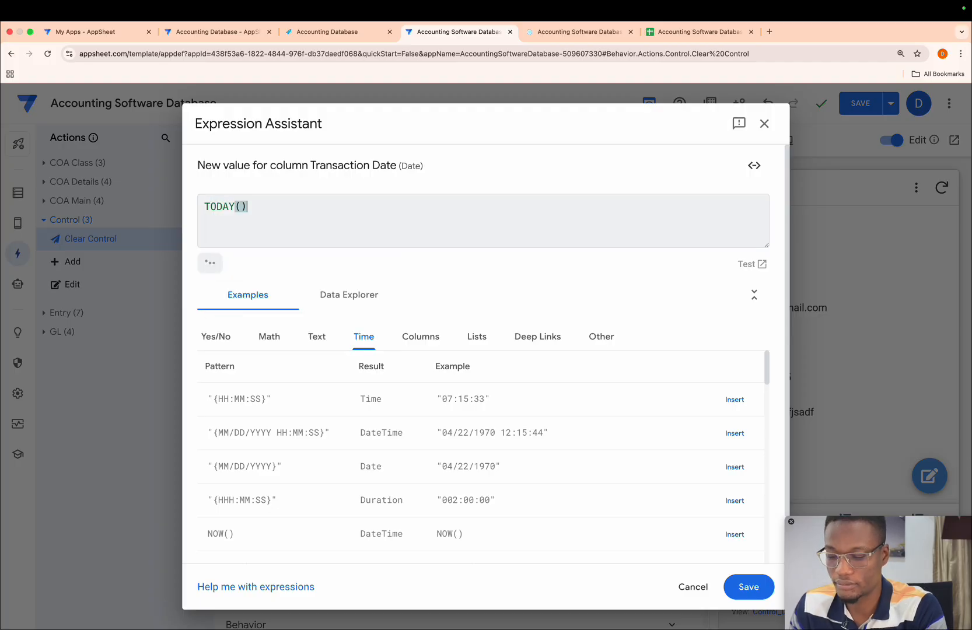
{"action": "left_click", "coordinate": [748, 586]}
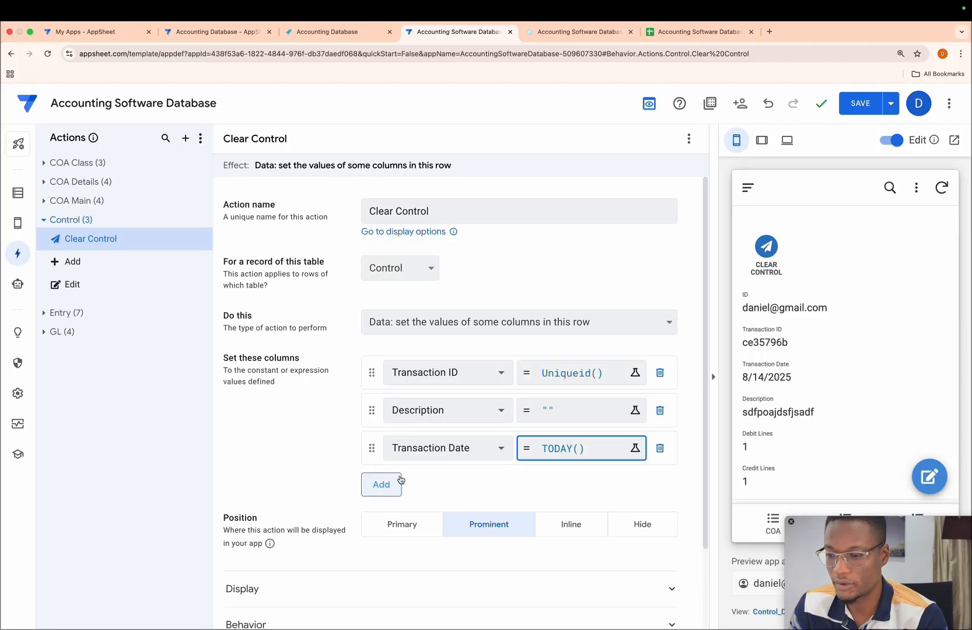
Step: Add a Debit Lines assignment to Clear Control with the value 1 and save the expression
{"action": "left_click", "coordinate": [379, 484]}
{"action": "left_click", "coordinate": [410, 484]}
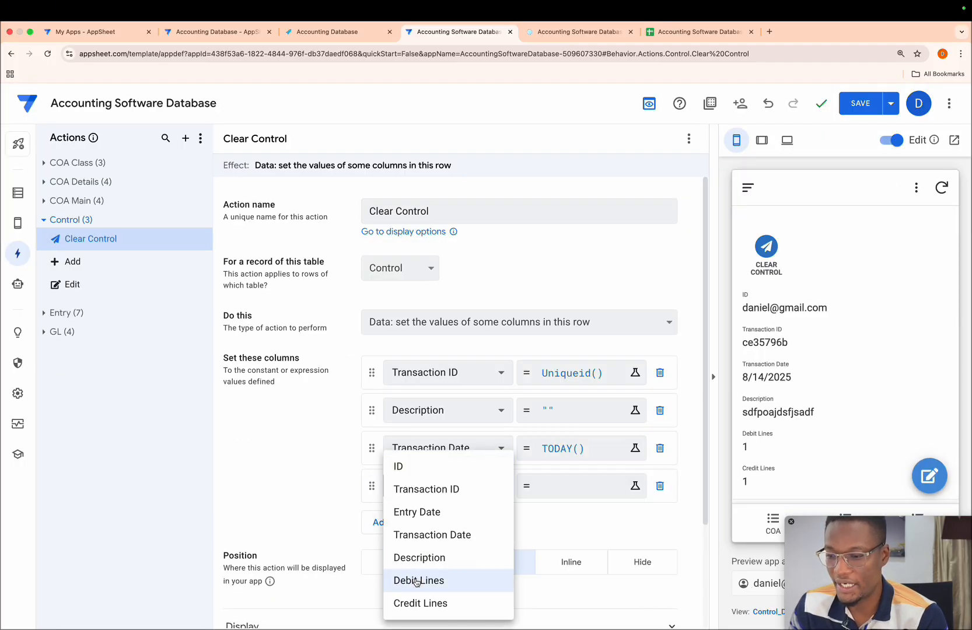
{"action": "left_click", "coordinate": [419, 577]}
{"action": "left_click", "coordinate": [545, 485]}
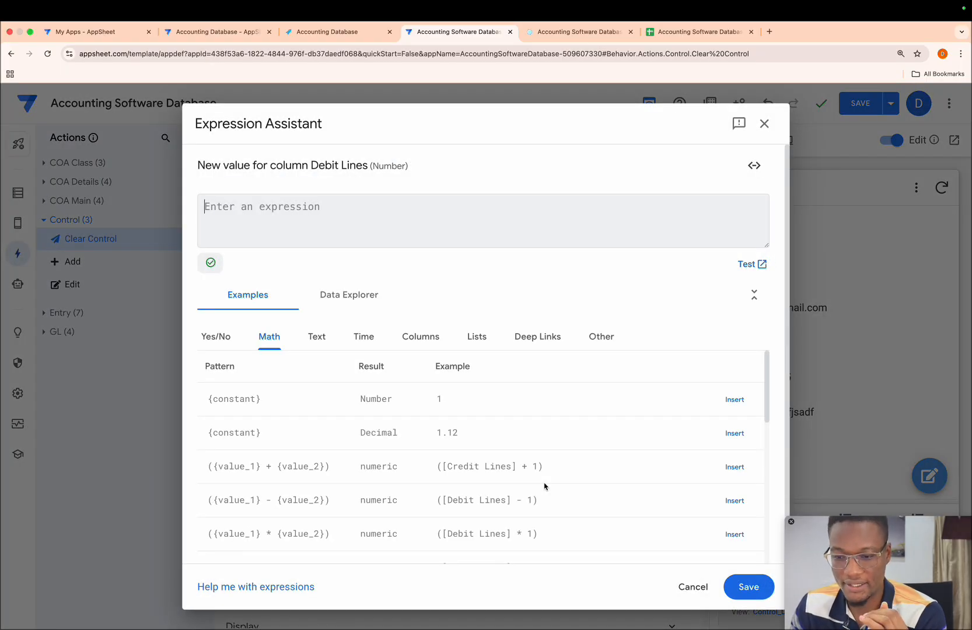
{"action": "type", "text": "1"}
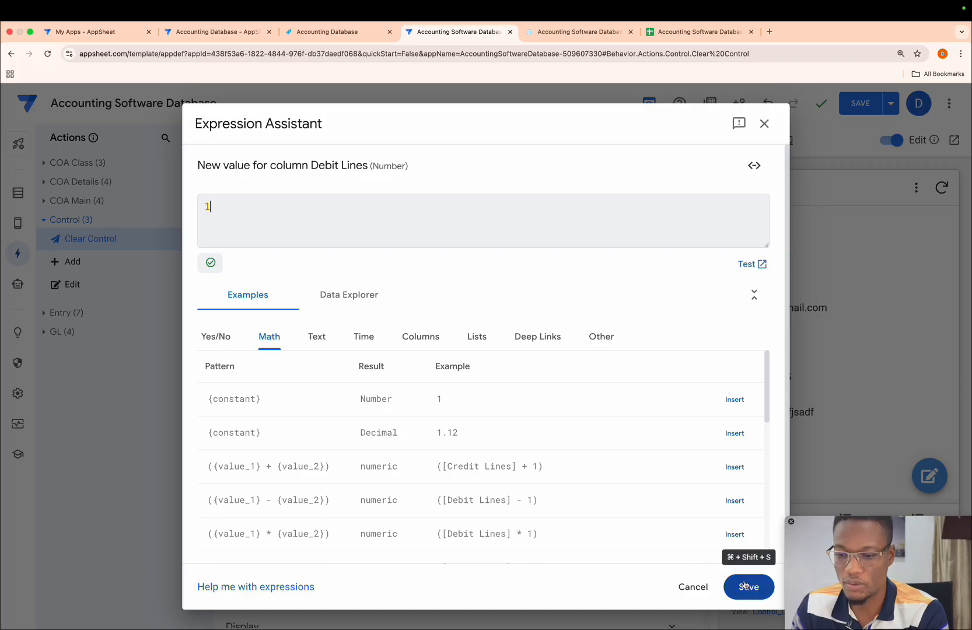
{"action": "left_click", "coordinate": [748, 586]}
Step: Add a Credit Lines assignment to Clear Control with the value 1, save the expression and save the app
{"action": "left_click", "coordinate": [391, 524]}
{"action": "left_click", "coordinate": [418, 523]}
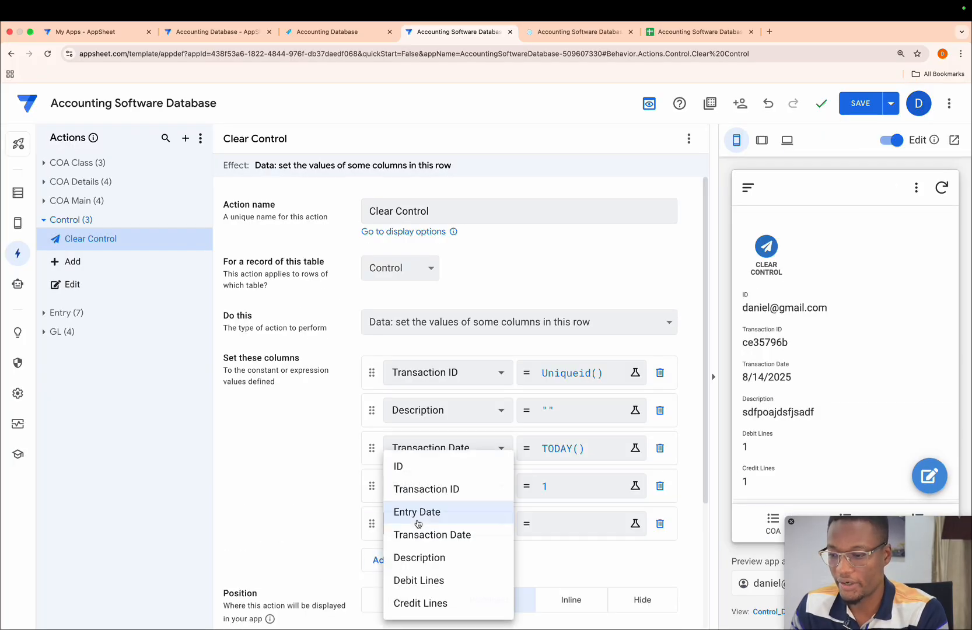
{"action": "left_click", "coordinate": [420, 603]}
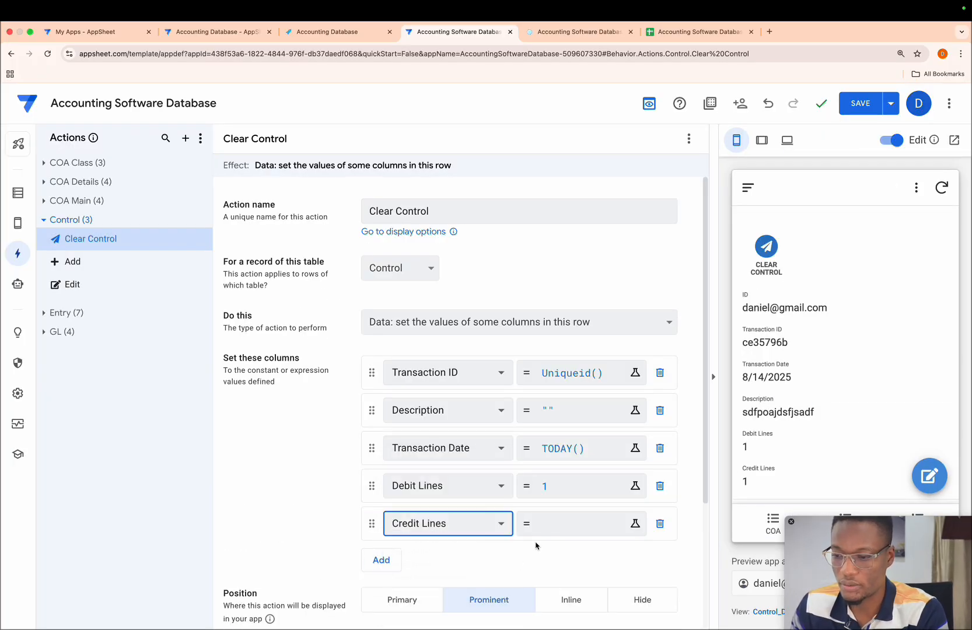
{"action": "left_click", "coordinate": [546, 531]}
{"action": "type", "text": "1"}
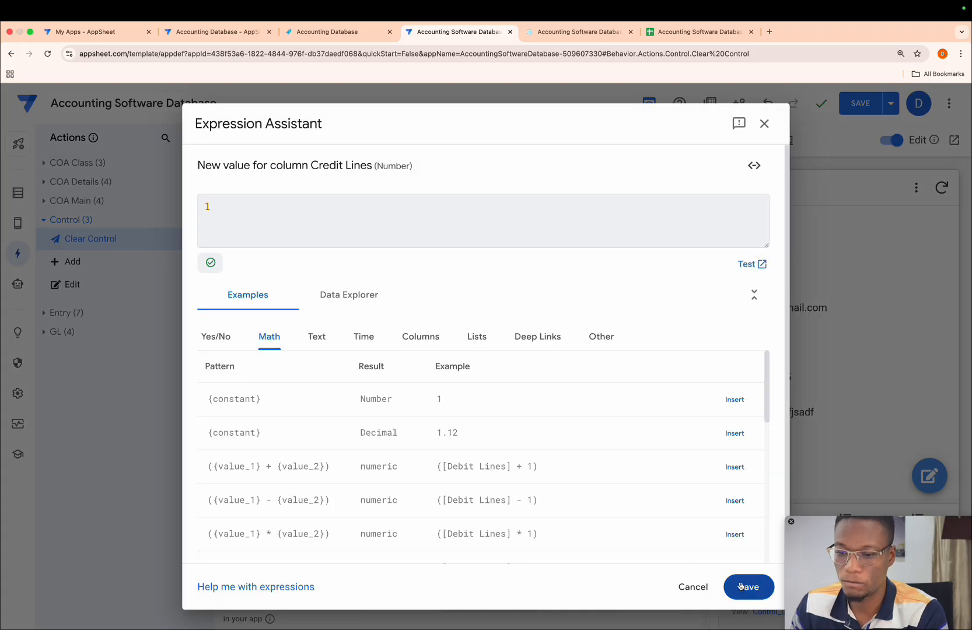
{"action": "left_click", "coordinate": [748, 586]}
{"action": "left_click", "coordinate": [860, 105]}
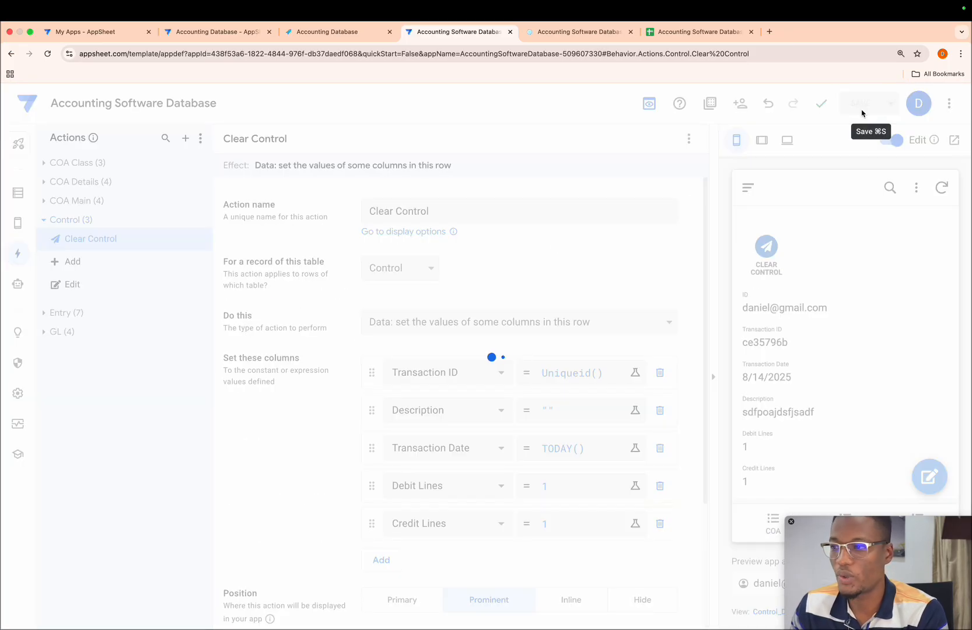
Step: Review the Pass Entry view in the Accounting Database preview, then return to the Accounting Software Database editor
{"action": "left_click", "coordinate": [316, 32]}
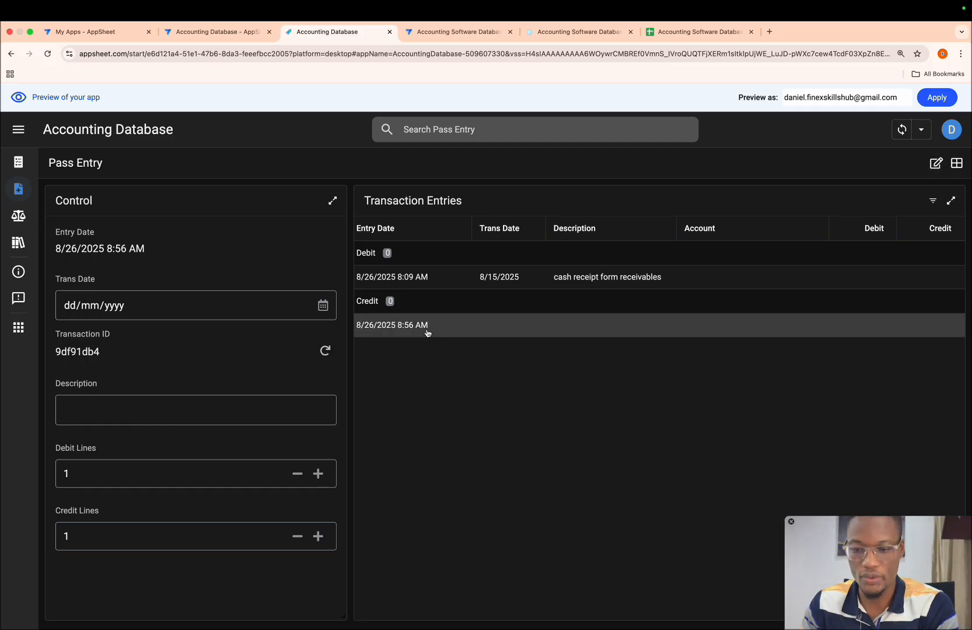
{"action": "left_click", "coordinate": [442, 32]}
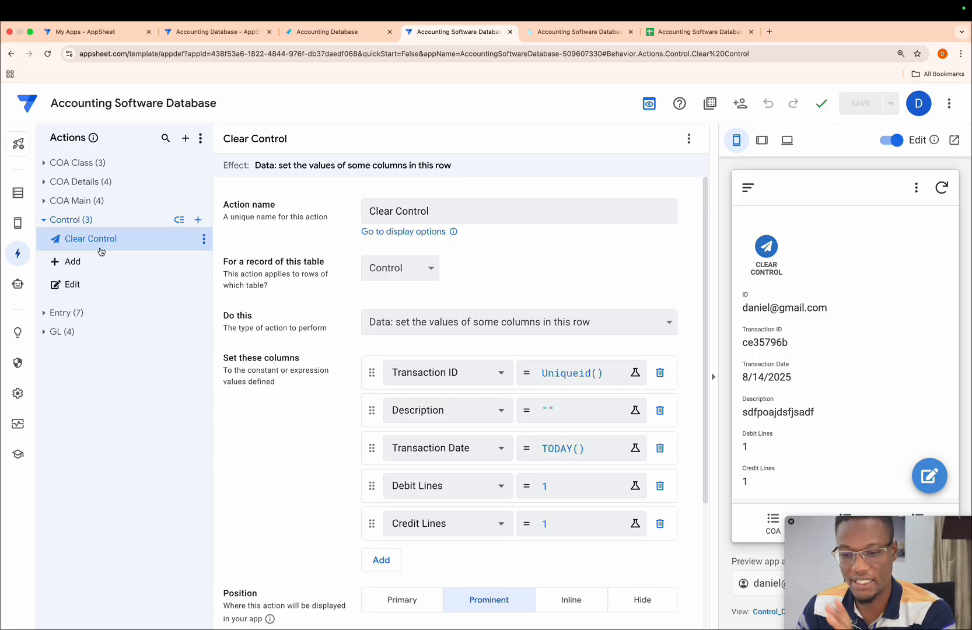
Step: Create a new action for the Entry table and name it "Call Clear entry table"
{"action": "left_click", "coordinate": [63, 220]}
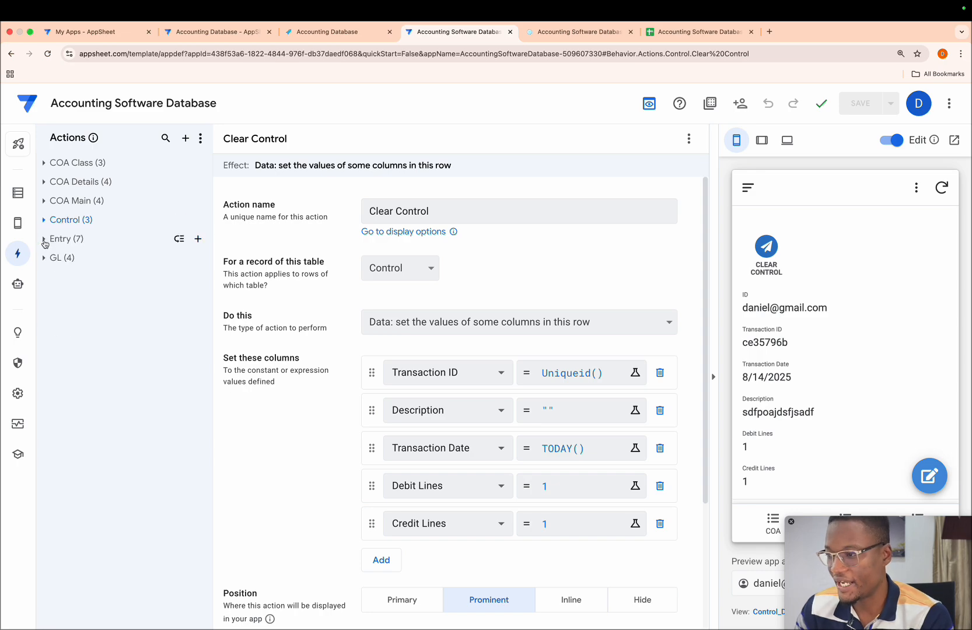
{"action": "left_click", "coordinate": [60, 239]}
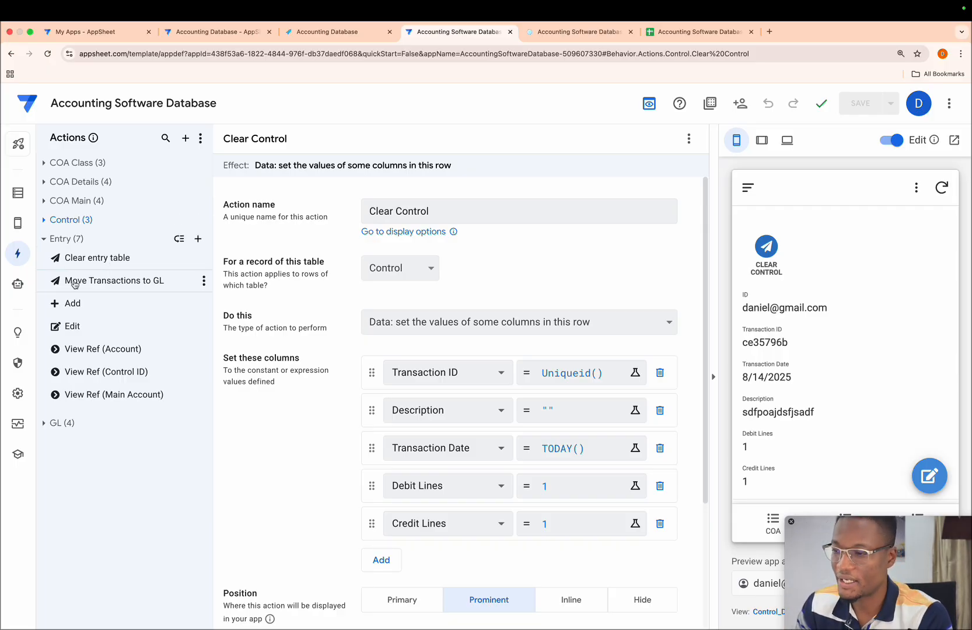
{"action": "left_click", "coordinate": [200, 238]}
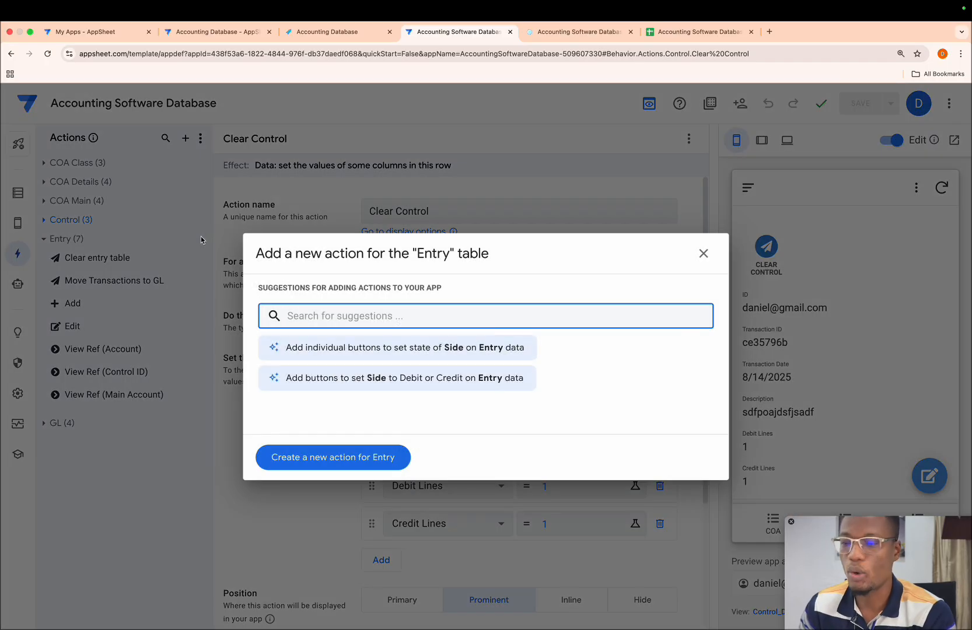
{"action": "left_click", "coordinate": [312, 457]}
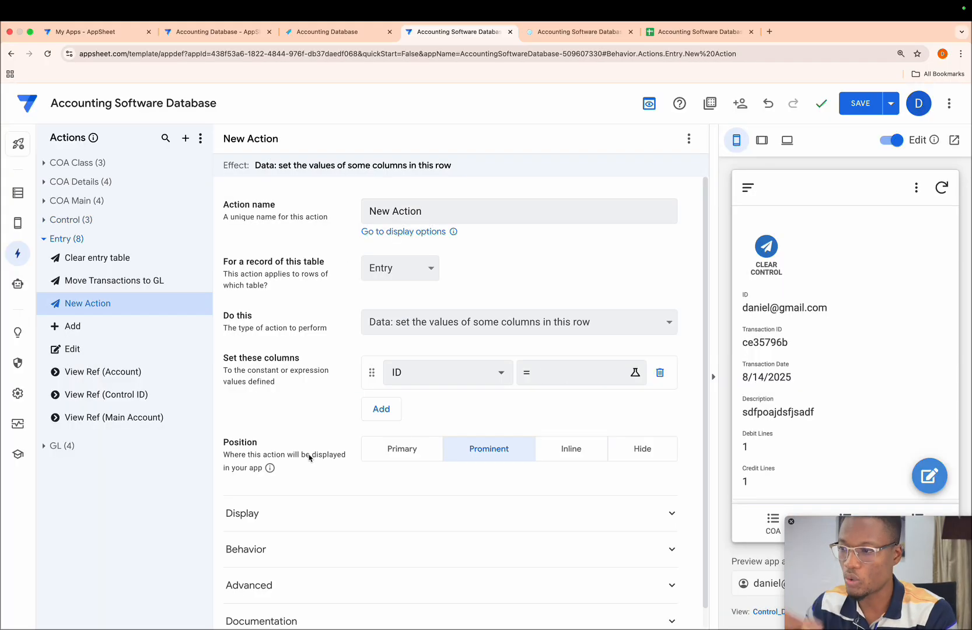
{"action": "left_click", "coordinate": [424, 211]}
{"action": "key", "text": "super+a"}
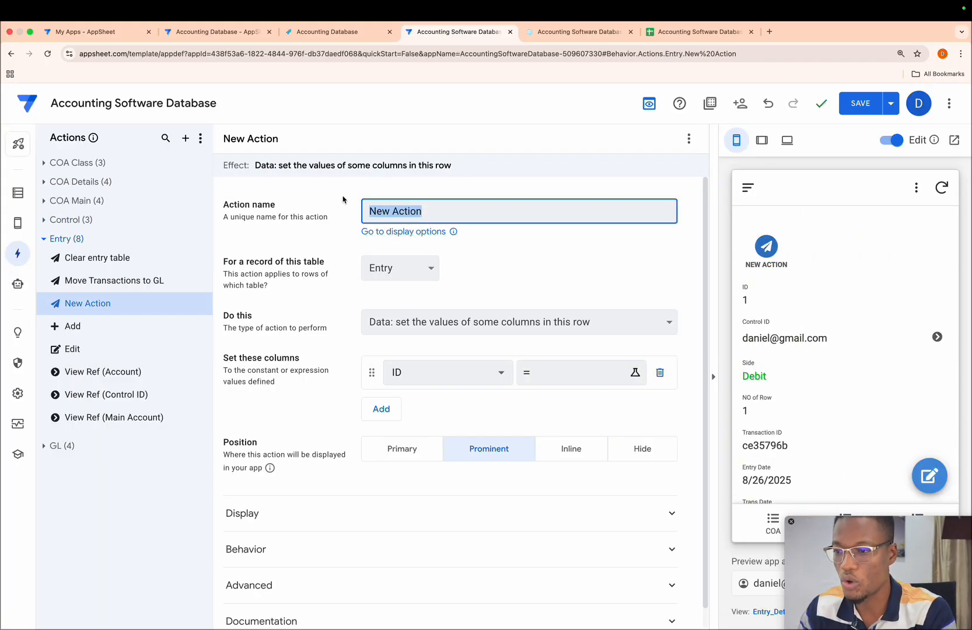
{"action": "key", "text": "BackSpace"}
{"action": "type", "text": "Call Clear entry table"}
{"action": "left_click", "coordinate": [425, 268]}
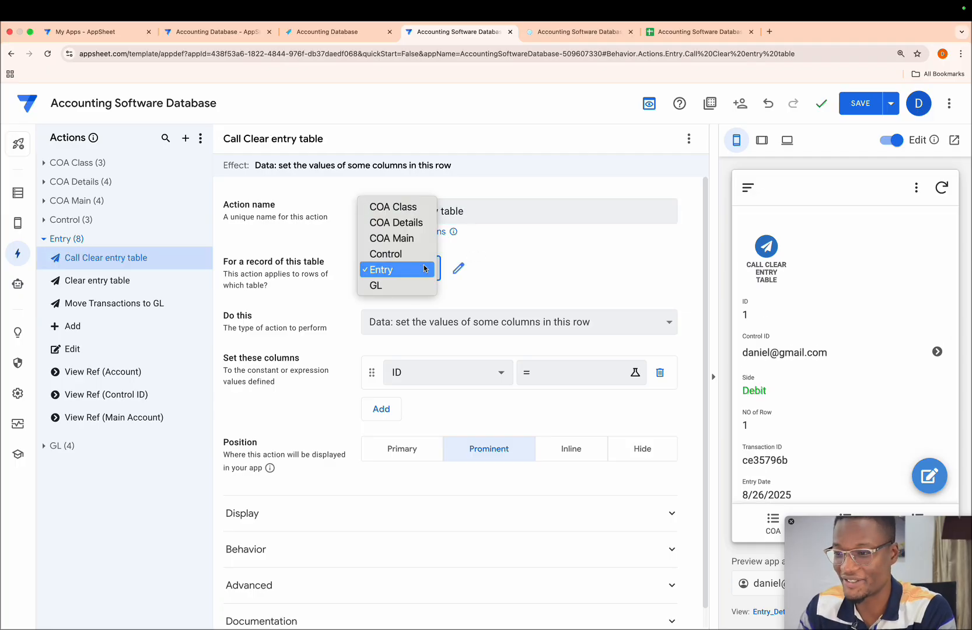
{"action": "left_click", "coordinate": [423, 254]}
{"action": "left_click", "coordinate": [425, 268]}
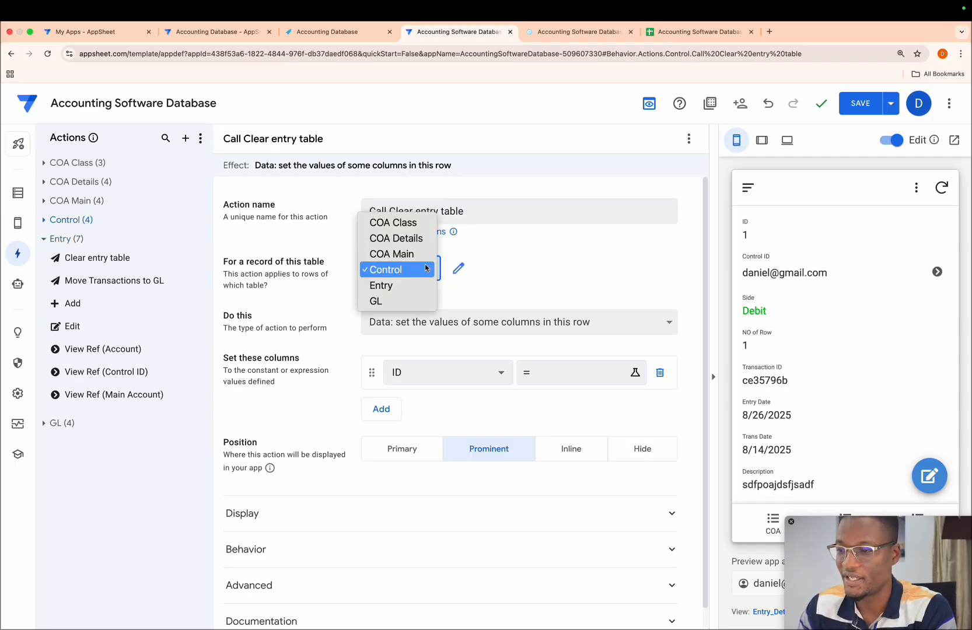
{"action": "left_click", "coordinate": [396, 285]}
Step: Set Call Clear entry table to execute an action on a set of rows, with Control as the referenced table
{"action": "left_click", "coordinate": [441, 321]}
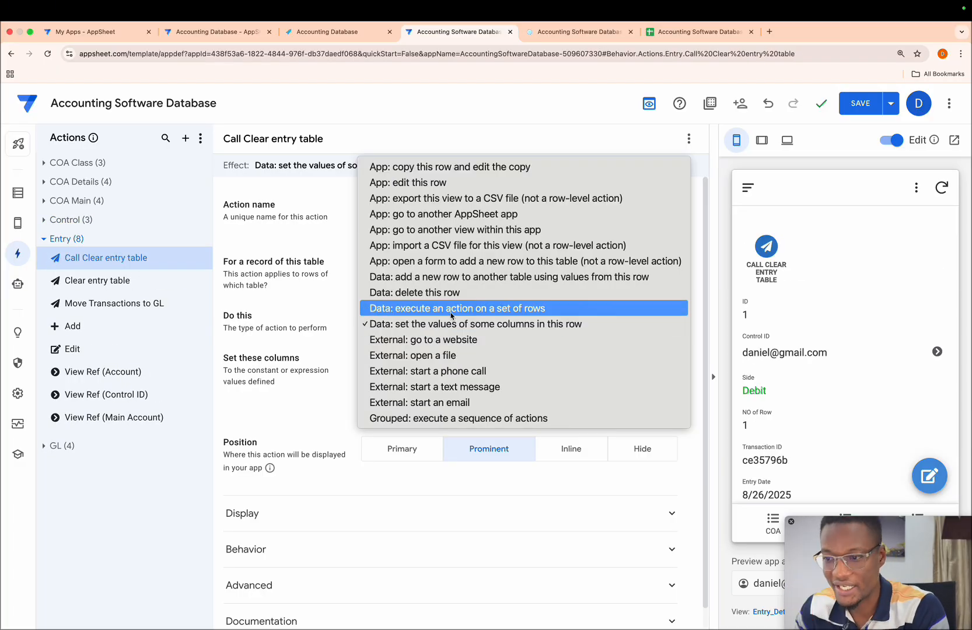
{"action": "left_click", "coordinate": [451, 308]}
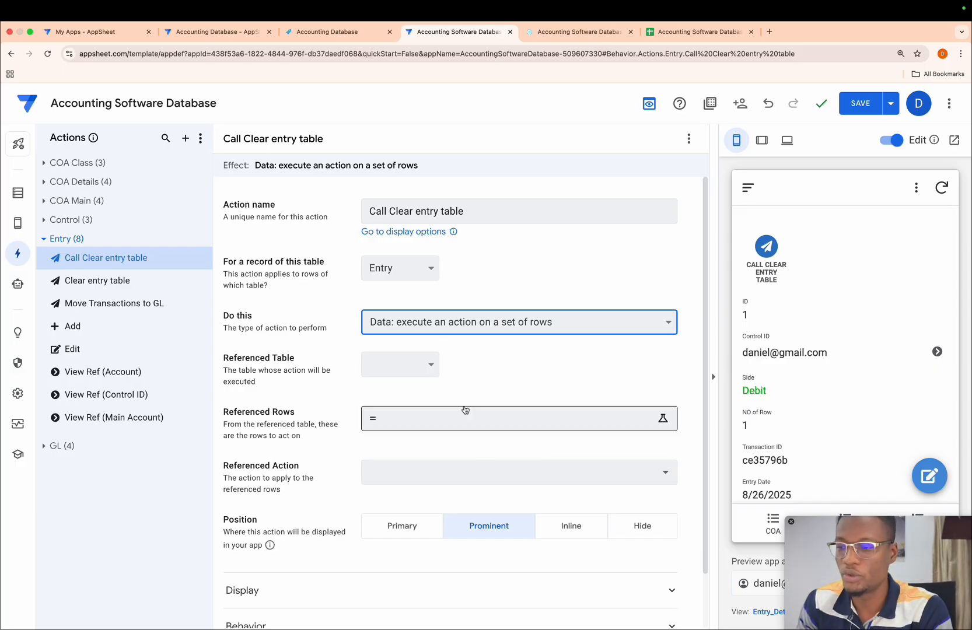
{"action": "left_click", "coordinate": [401, 365]}
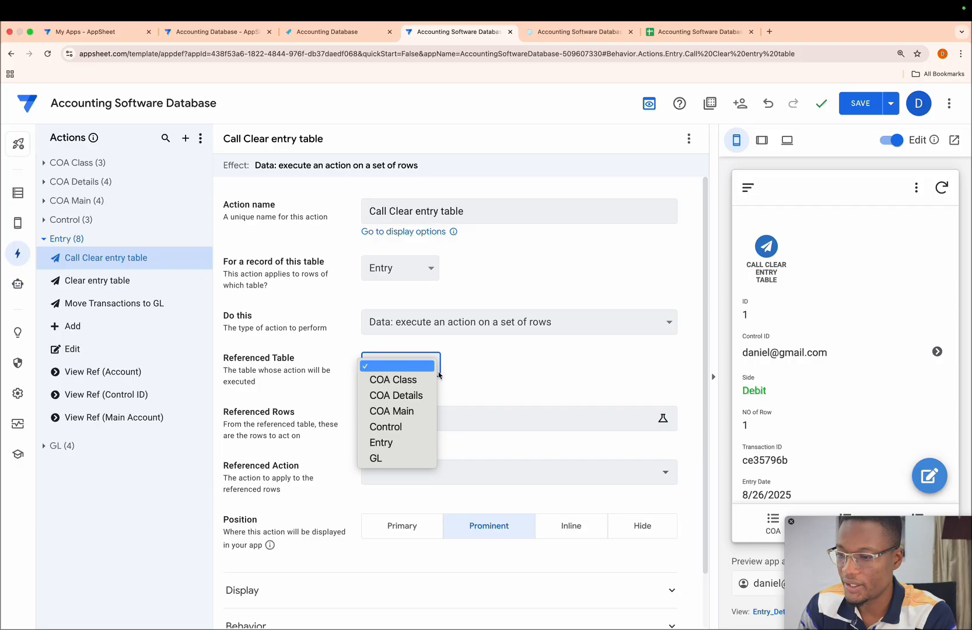
{"action": "left_click", "coordinate": [399, 427]}
Step: Begin the Referenced Rows expression with a SELECT function that takes Control[id] as its dataset column
{"action": "left_click", "coordinate": [423, 416]}
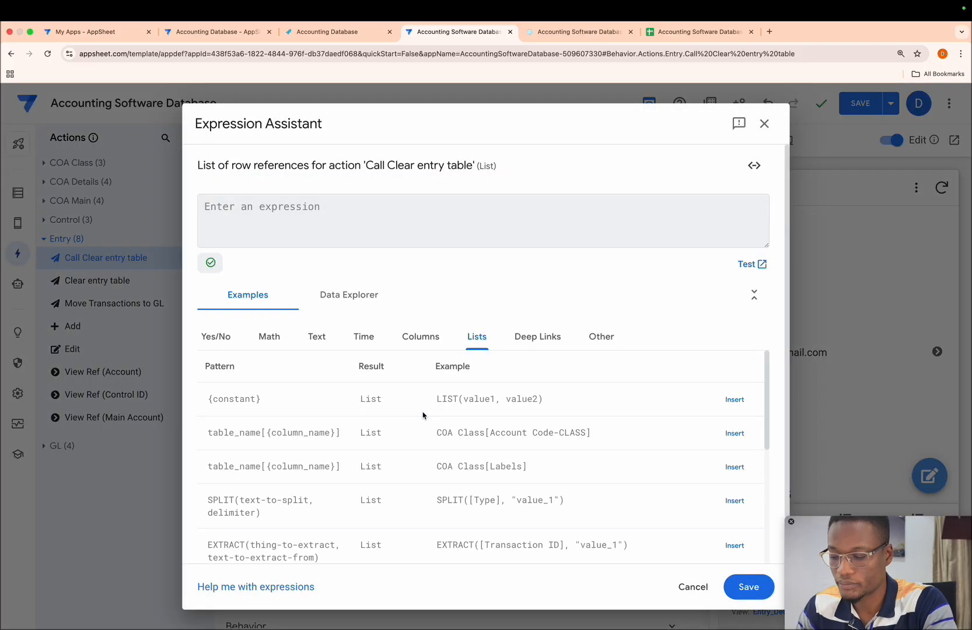
{"action": "type", "text": "id"}
{"action": "key", "text": "BackSpace"}
{"action": "key", "text": "BackSpace"}
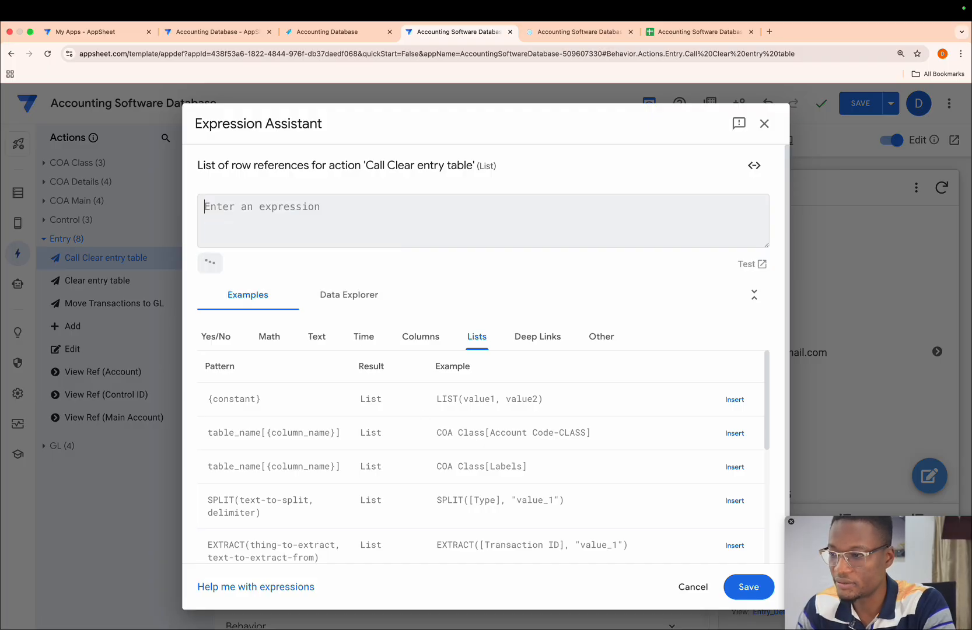
{"action": "type", "text": "sel"}
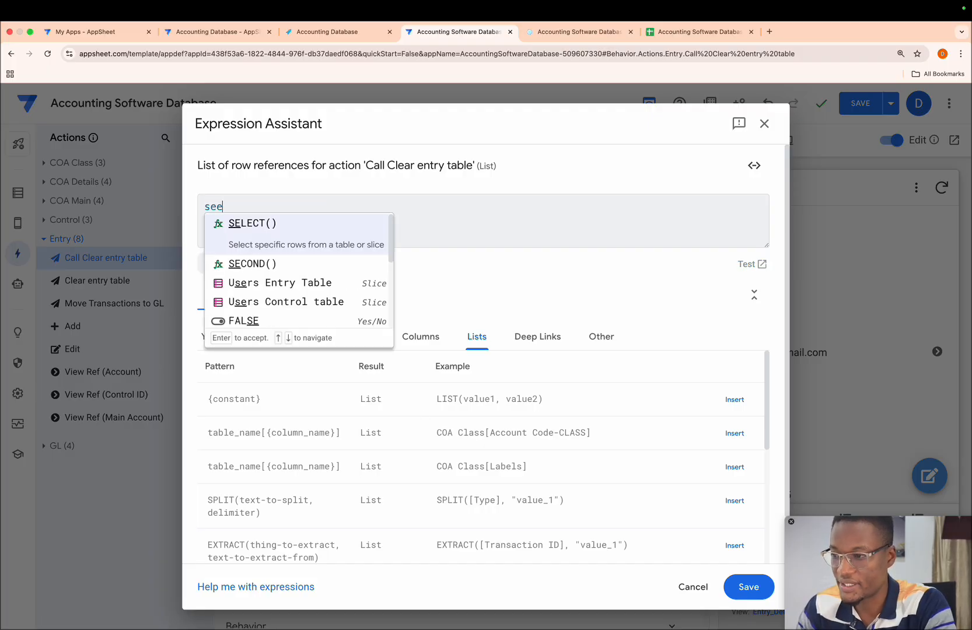
{"action": "key", "text": "Return"}
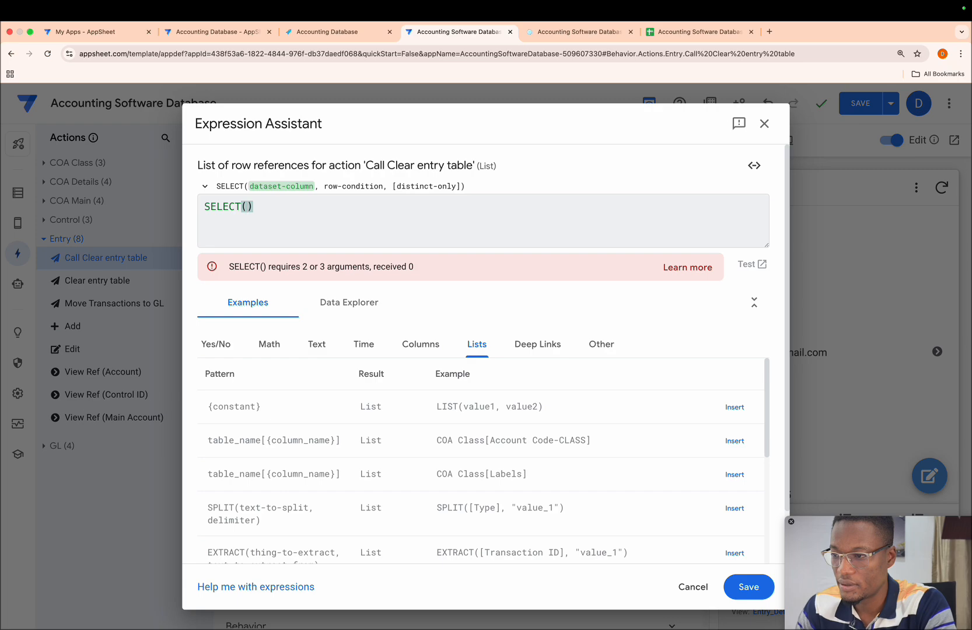
{"action": "type", "text": "con"}
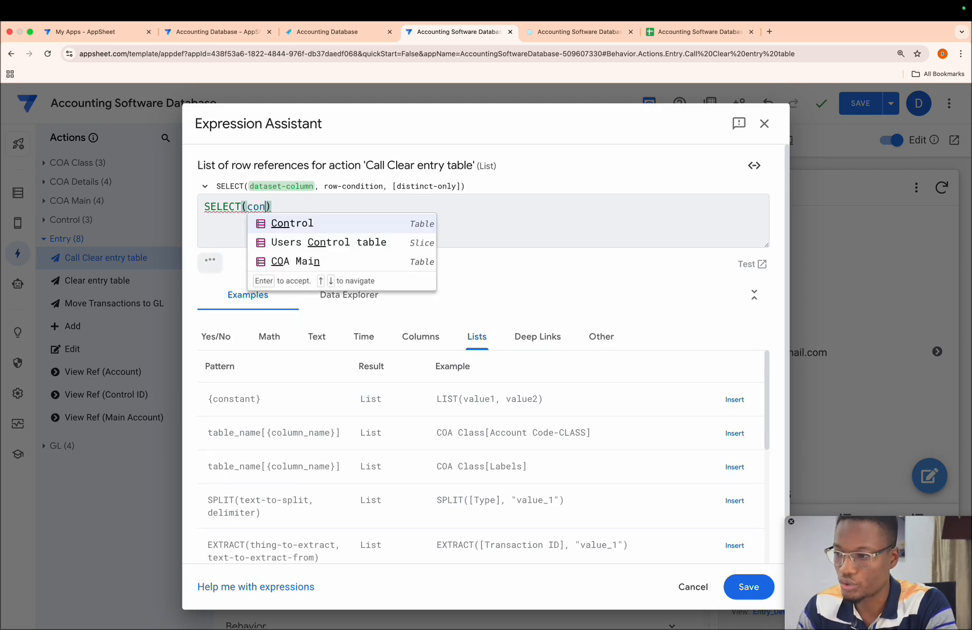
{"action": "key", "text": "Return"}
{"action": "type", "text": "[d"}
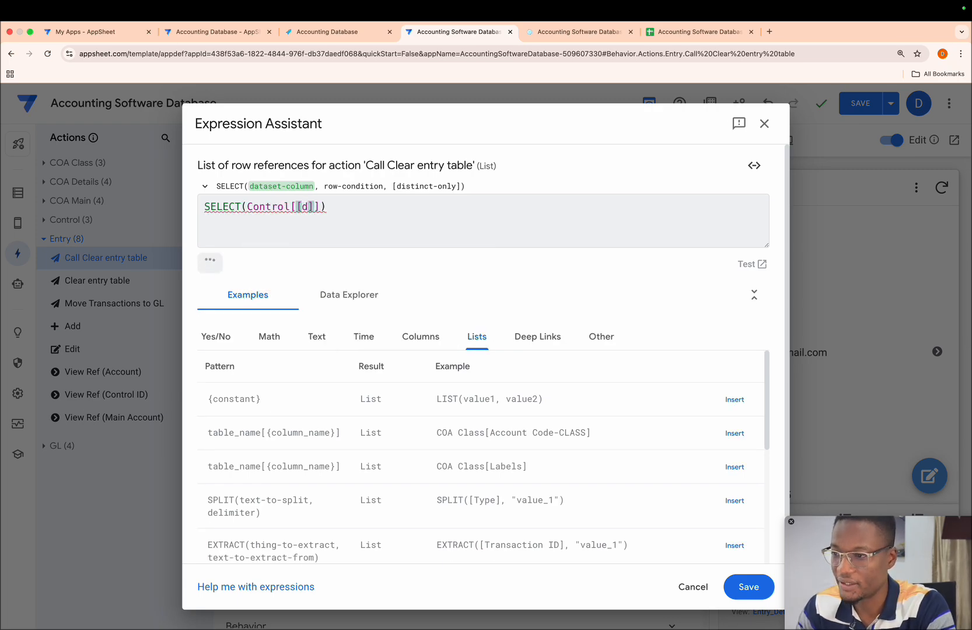
{"action": "key", "text": "BackSpace"}
{"action": "key", "text": "BackSpace"}
{"action": "type", "text": "id"}
{"action": "key", "text": "Right"}
{"action": "key", "text": "Right"}
{"action": "key", "text": "BackSpace"}
{"action": "type", "text": ","}
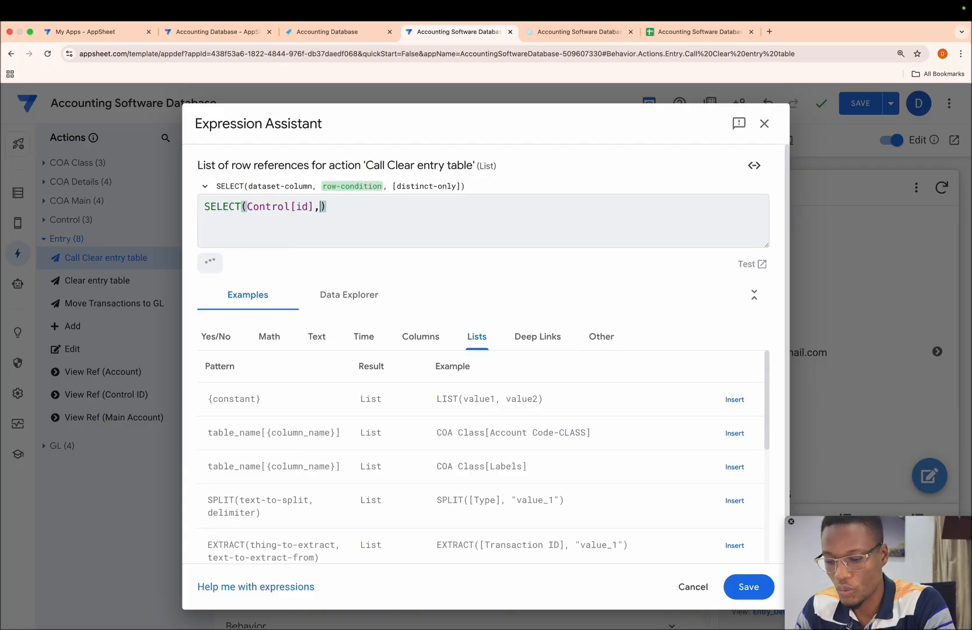
Step: Add the row condition [id]=USEREMAIL() to the SELECT expression and save it
{"action": "type", "text": "[id"}
{"action": "key", "text": "Right"}
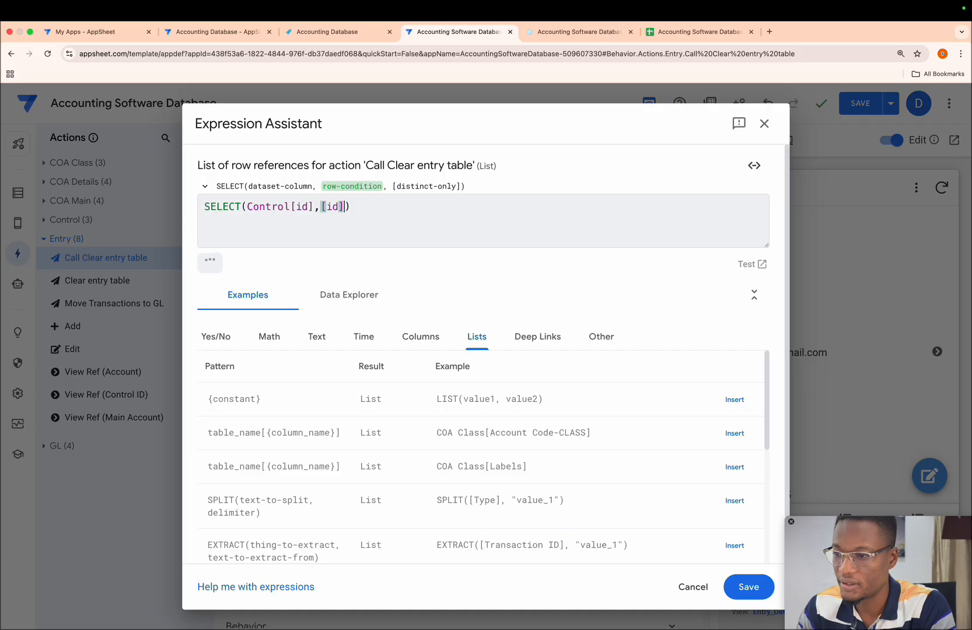
{"action": "type", "text": "=user"}
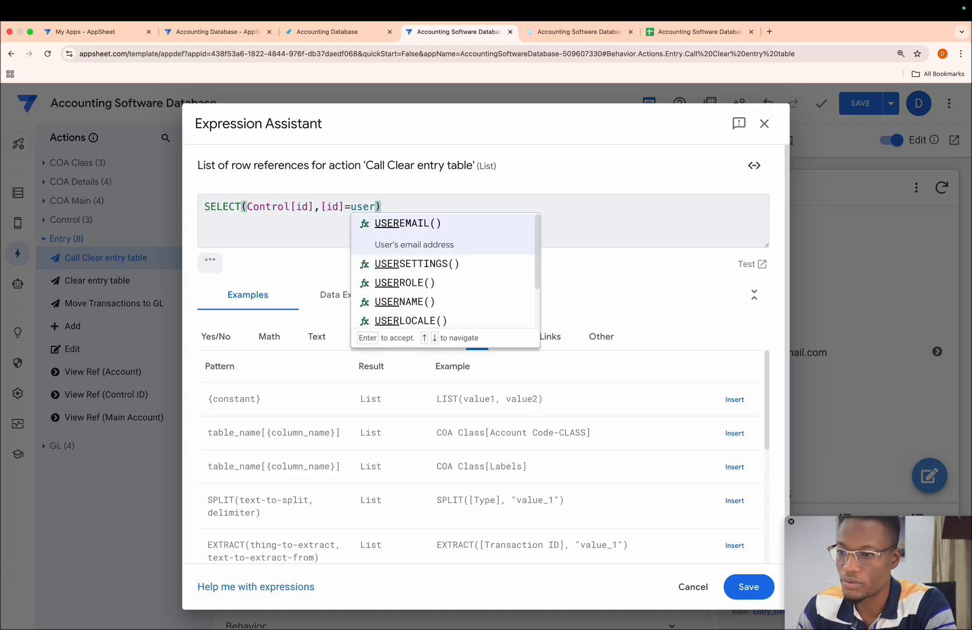
{"action": "key", "text": "Return"}
{"action": "left_click", "coordinate": [426, 207]}
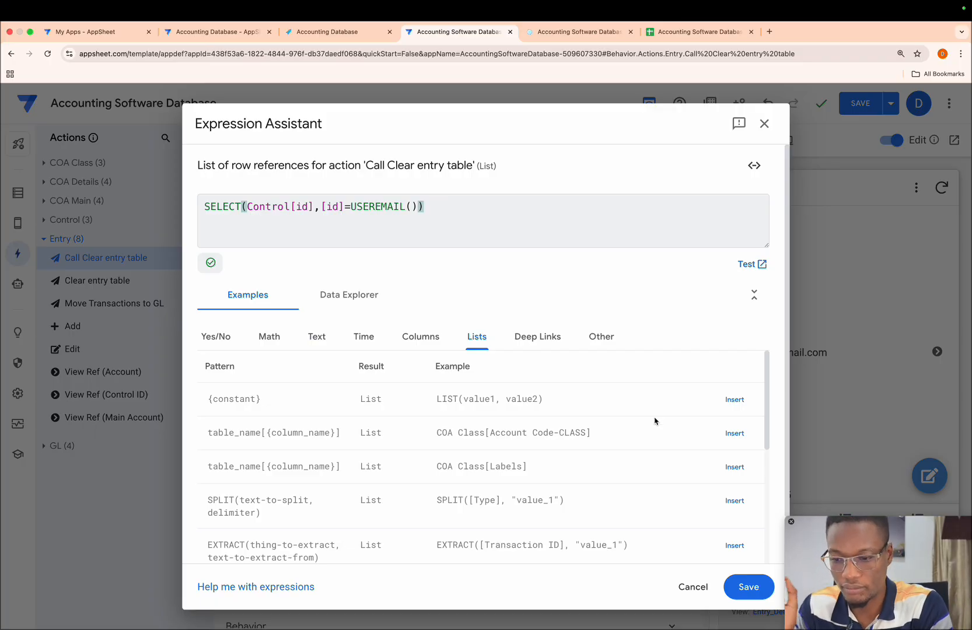
{"action": "left_click", "coordinate": [742, 590]}
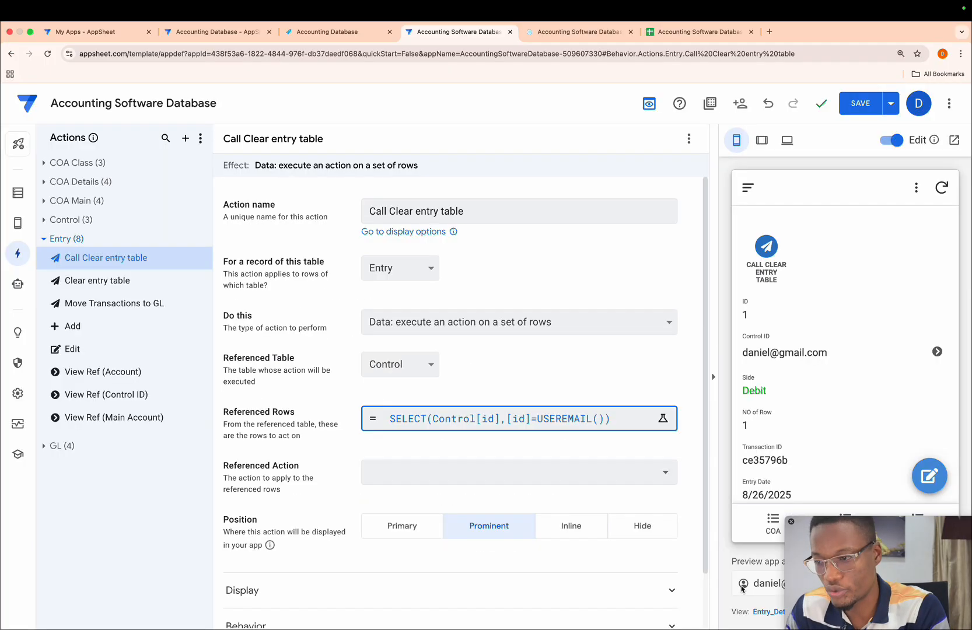
Step: Set the referenced action of Call Clear entry table to Clear Control and its position to Hide
{"action": "left_click", "coordinate": [417, 475]}
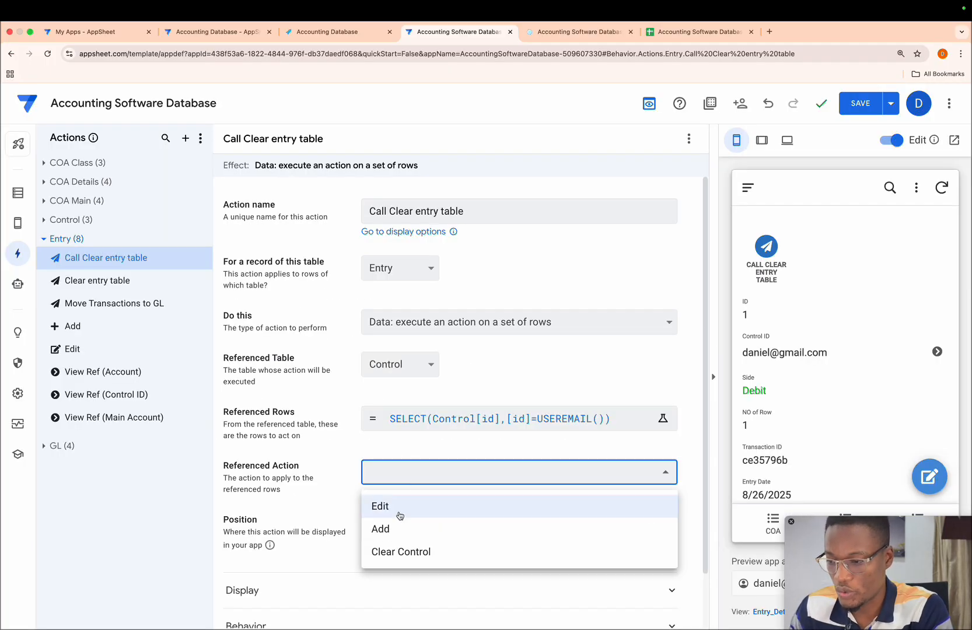
{"action": "left_click", "coordinate": [414, 561]}
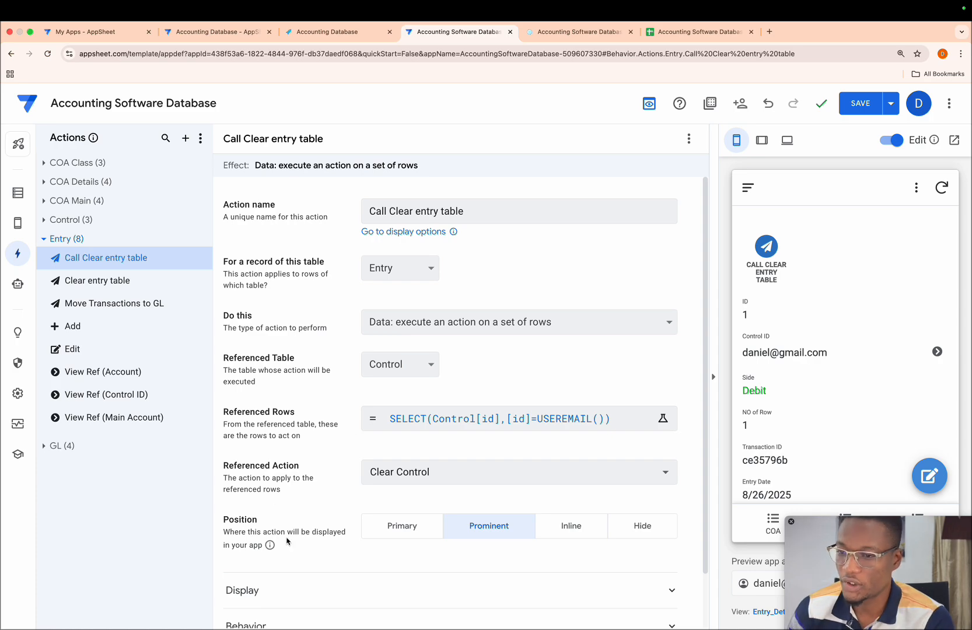
{"action": "left_click", "coordinate": [636, 534]}
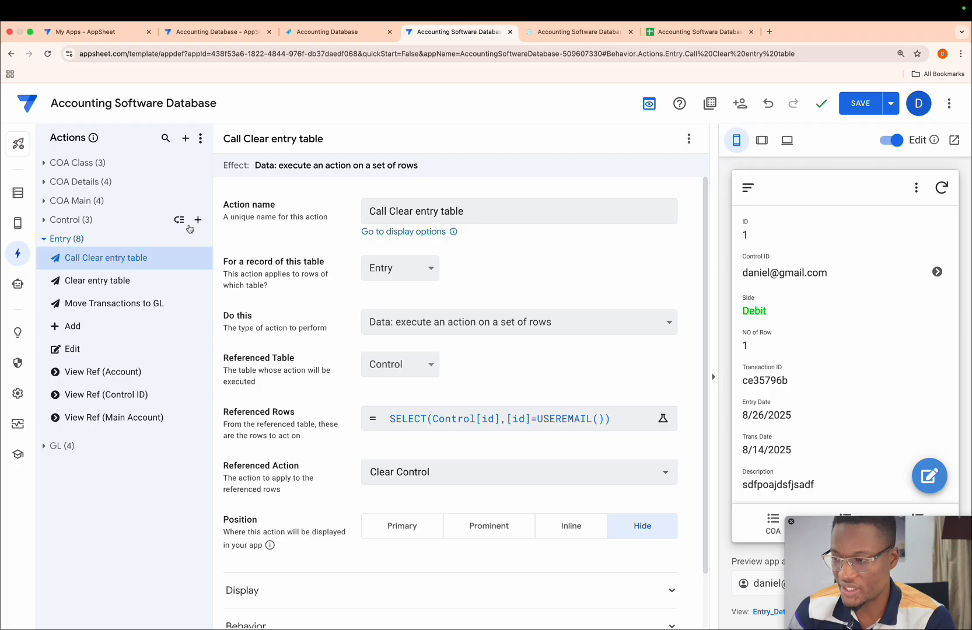
Step: Create another action for the Entry table and name it "Group Action - Pass GL"
{"action": "left_click", "coordinate": [199, 239]}
{"action": "left_click", "coordinate": [303, 457]}
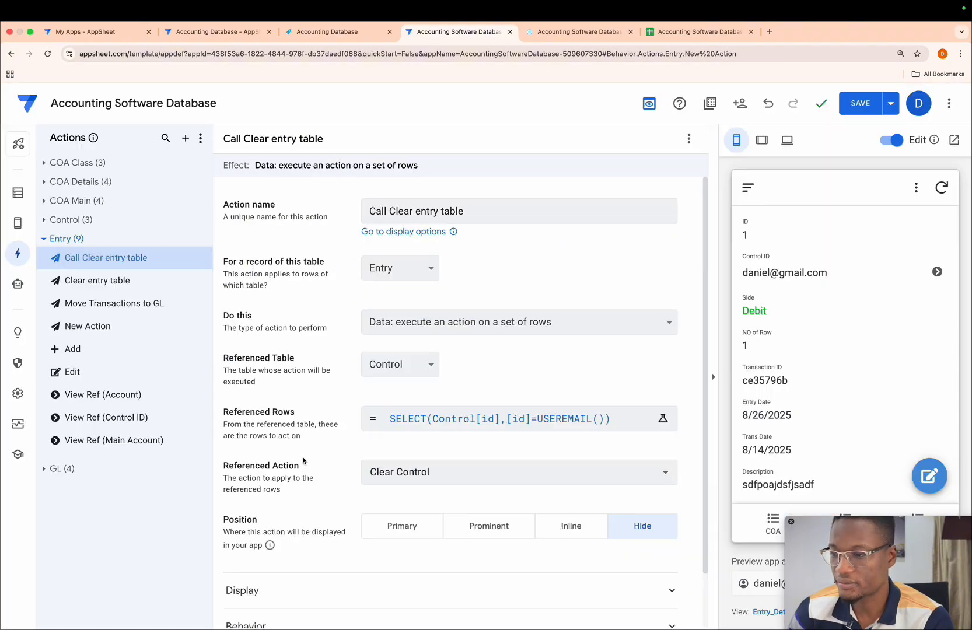
{"action": "left_click", "coordinate": [446, 211]}
{"action": "key", "text": "ctrl+a"}
{"action": "key", "text": "BackSpace"}
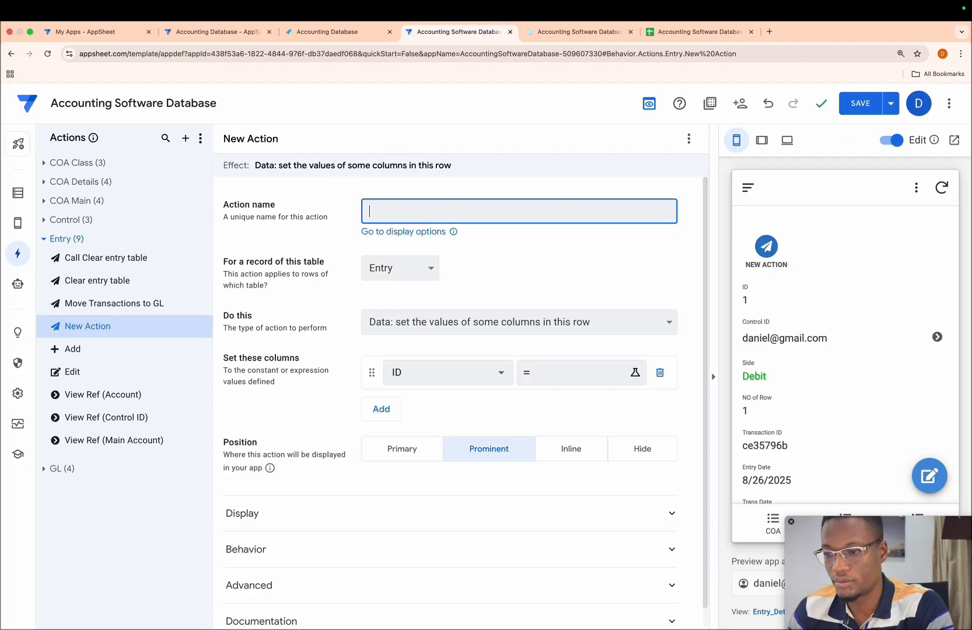
{"action": "type", "text": "Group A"}
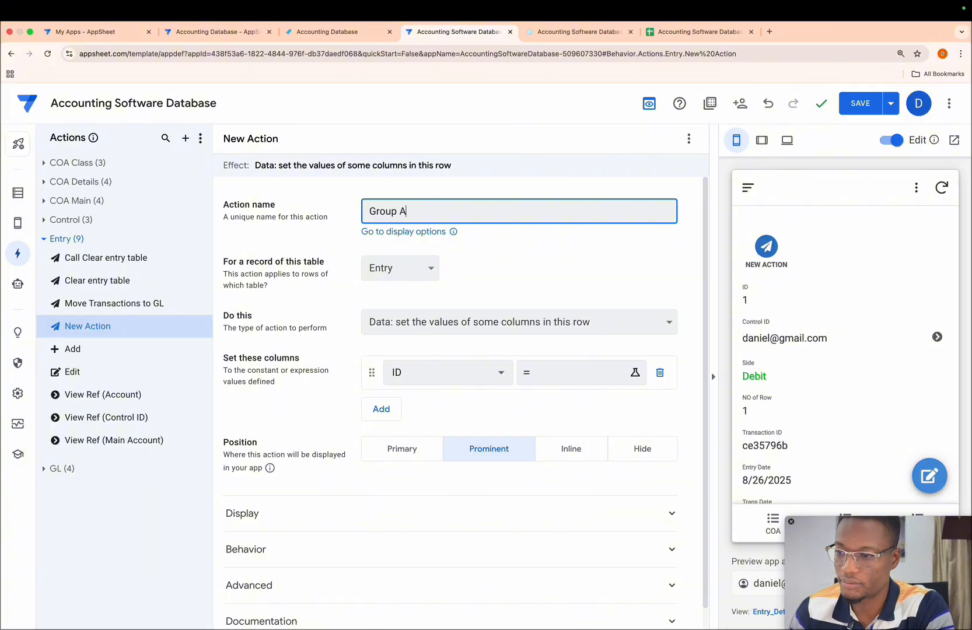
{"action": "type", "text": "ction"}
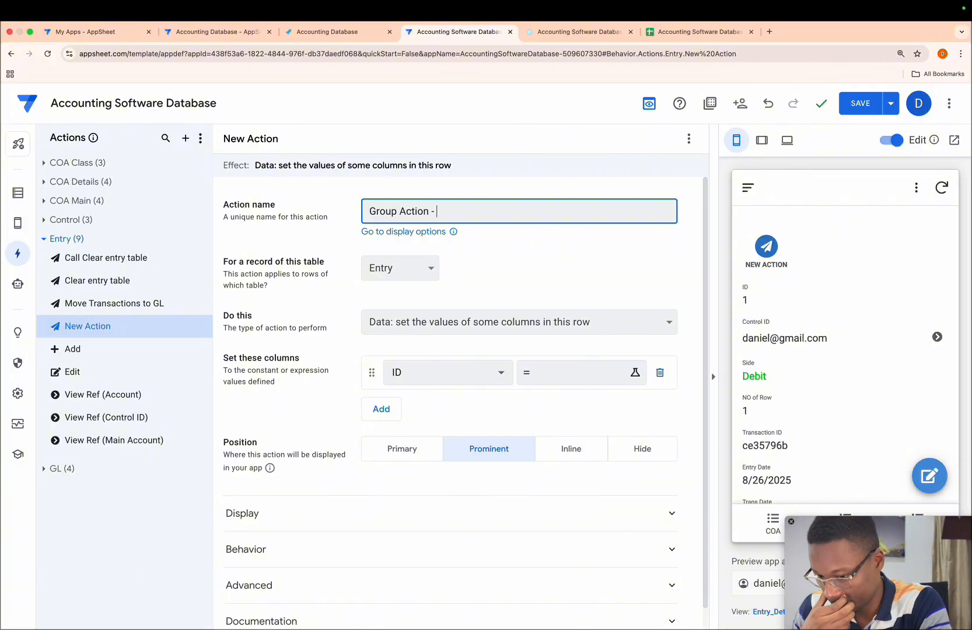
{"action": "type", "text": " - Pass Gl"}
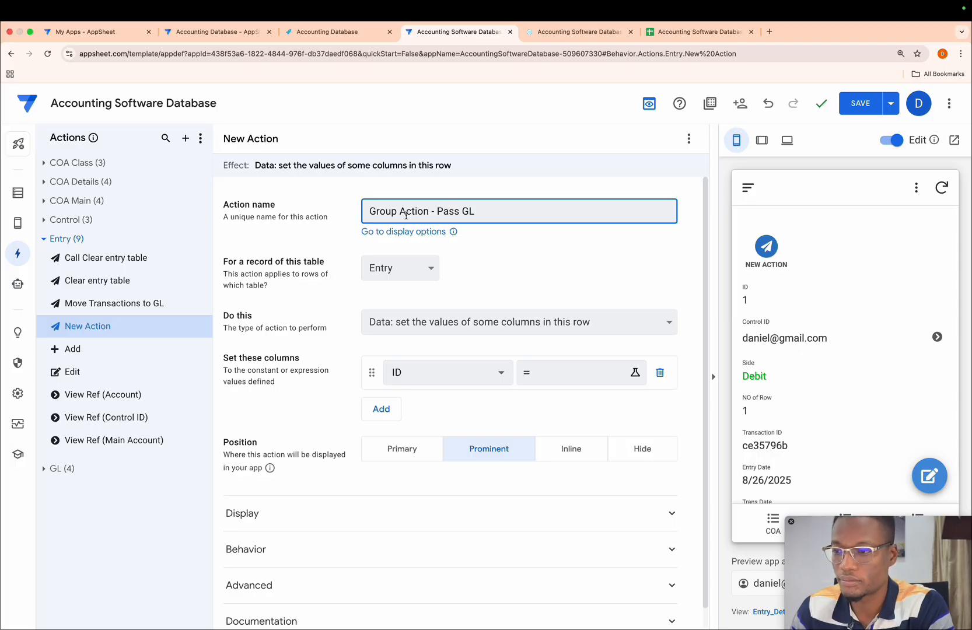
Step: Make Group Action - Pass GL a grouped sequence of actions with Move Transactions to GL as its first action
{"action": "left_click", "coordinate": [493, 251]}
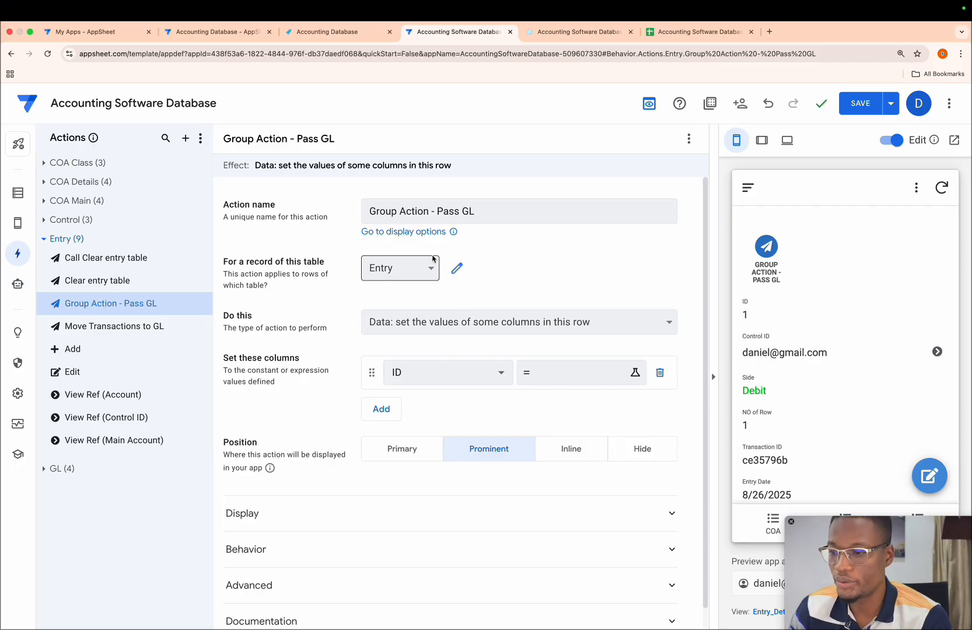
{"action": "left_click", "coordinate": [416, 324]}
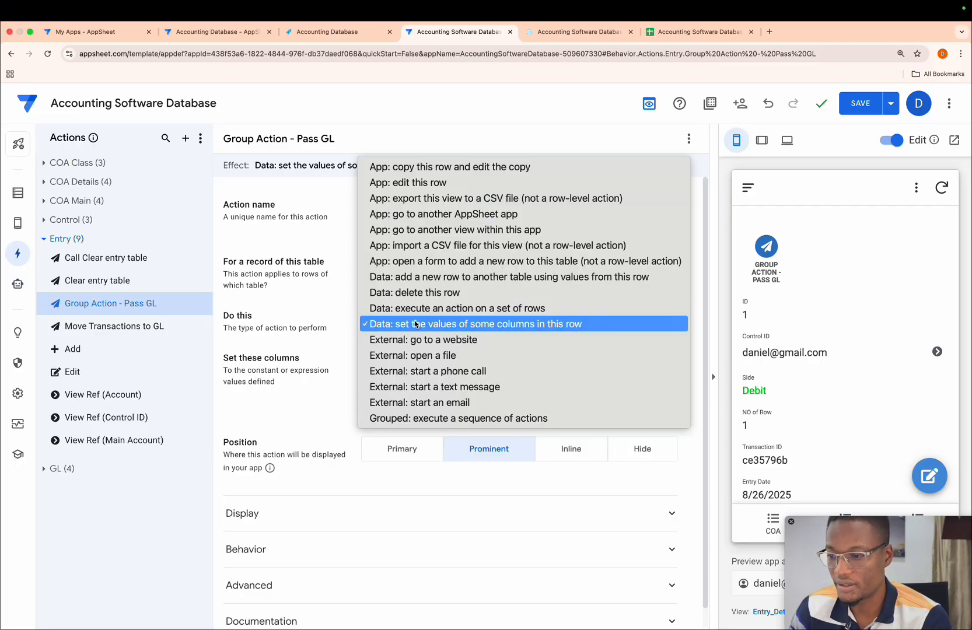
{"action": "left_click", "coordinate": [406, 416]}
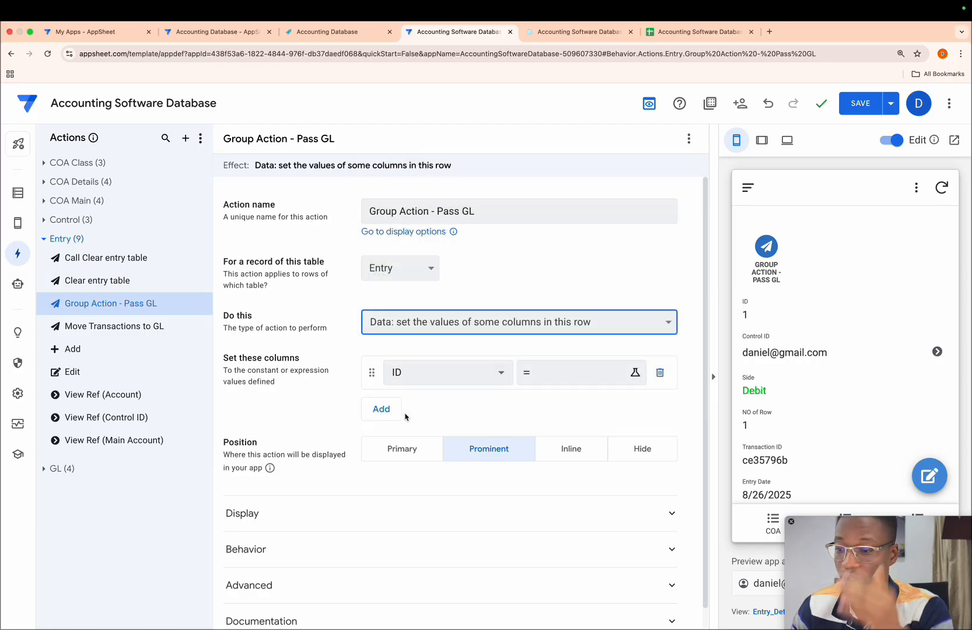
{"action": "left_click", "coordinate": [384, 374]}
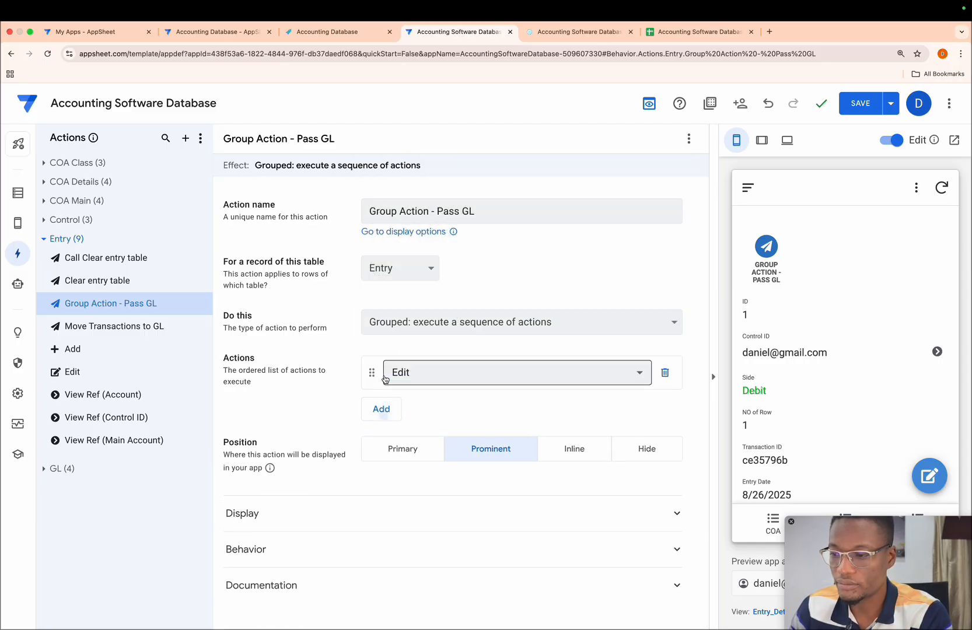
{"action": "left_click", "coordinate": [422, 376]}
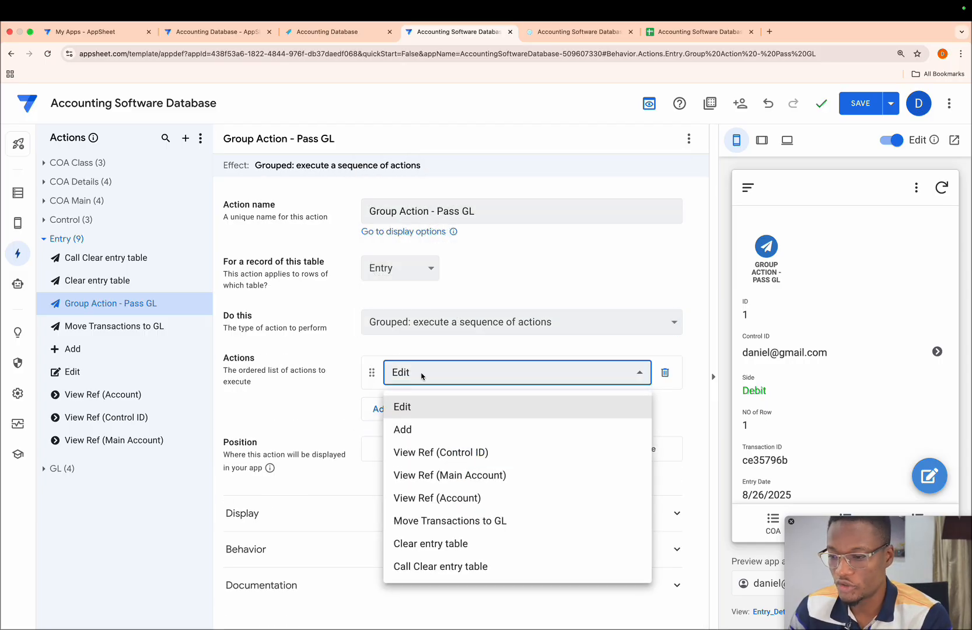
{"action": "left_click", "coordinate": [448, 526]}
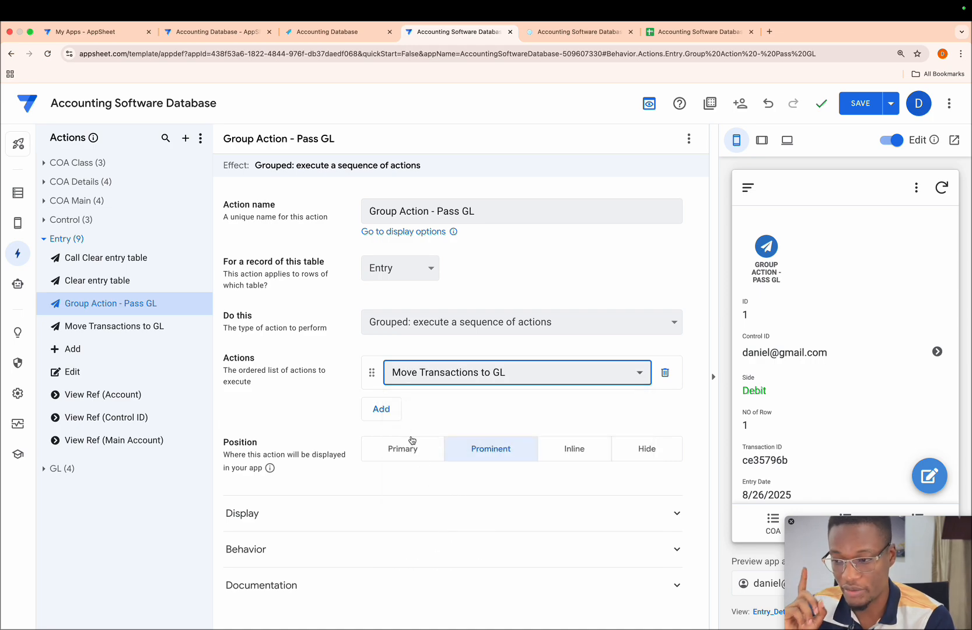
Step: Add Clear entry table and Call Clear entry table to the action sequence and set the group action's position to Hide
{"action": "left_click", "coordinate": [381, 408]}
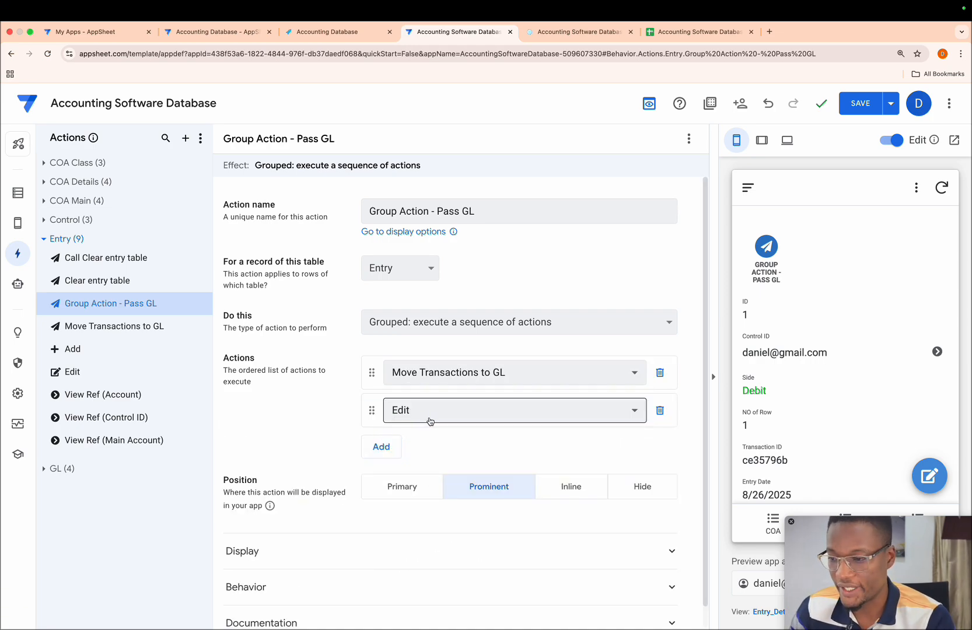
{"action": "left_click", "coordinate": [433, 418]}
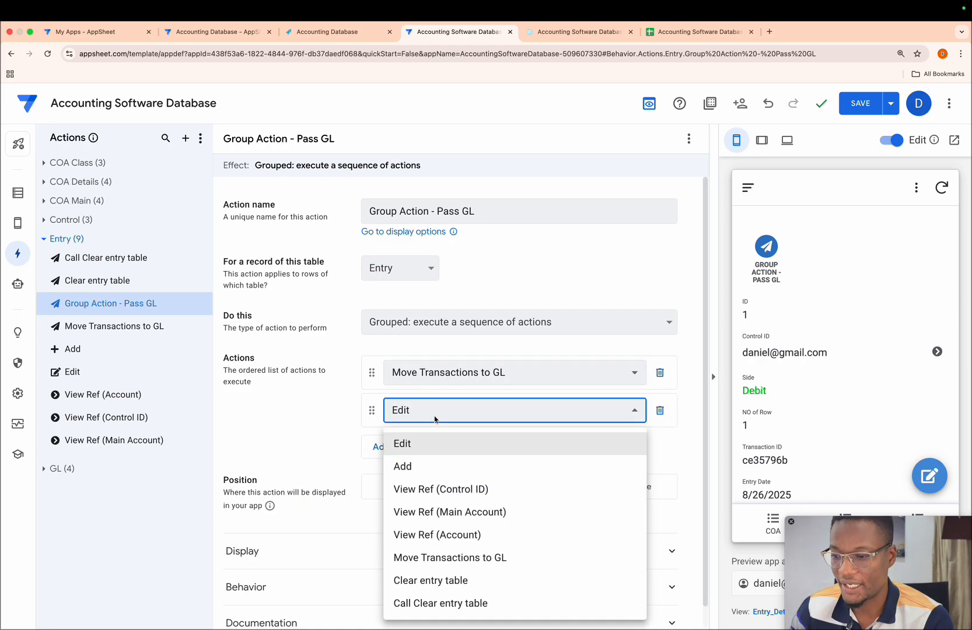
{"action": "left_click", "coordinate": [430, 581]}
{"action": "left_click", "coordinate": [379, 447]}
{"action": "left_click", "coordinate": [411, 448]}
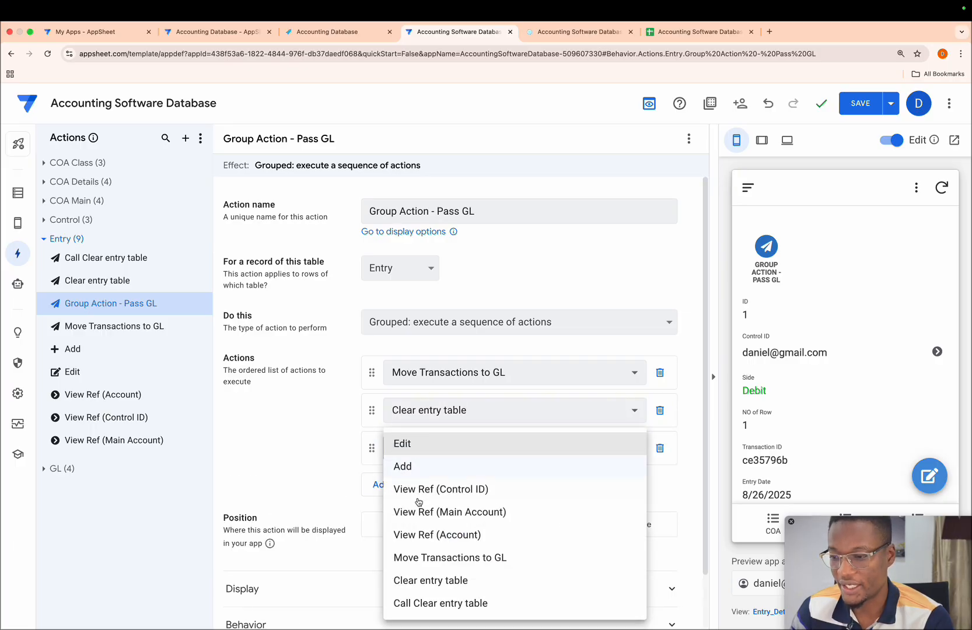
{"action": "left_click", "coordinate": [432, 604]}
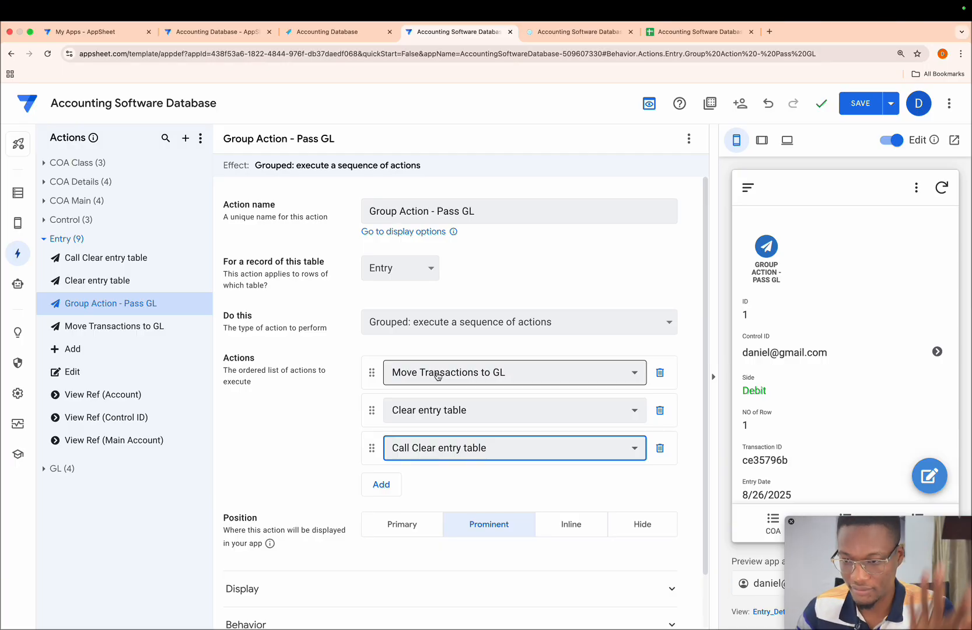
{"action": "left_click", "coordinate": [637, 524]}
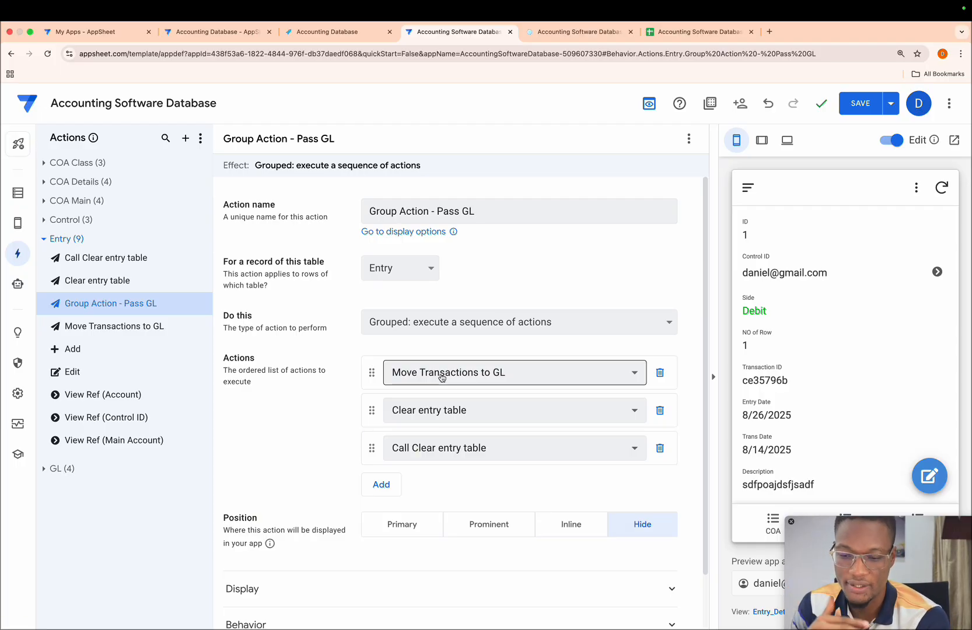
Step: Create a new automation bot and add a new custom event to it
{"action": "left_click", "coordinate": [18, 284]}
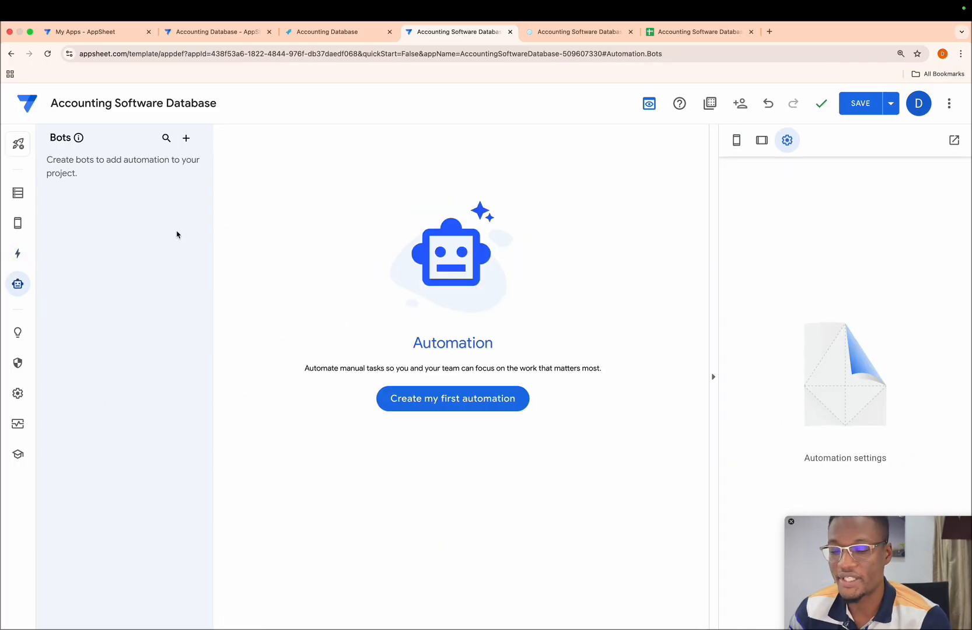
{"action": "left_click", "coordinate": [426, 402]}
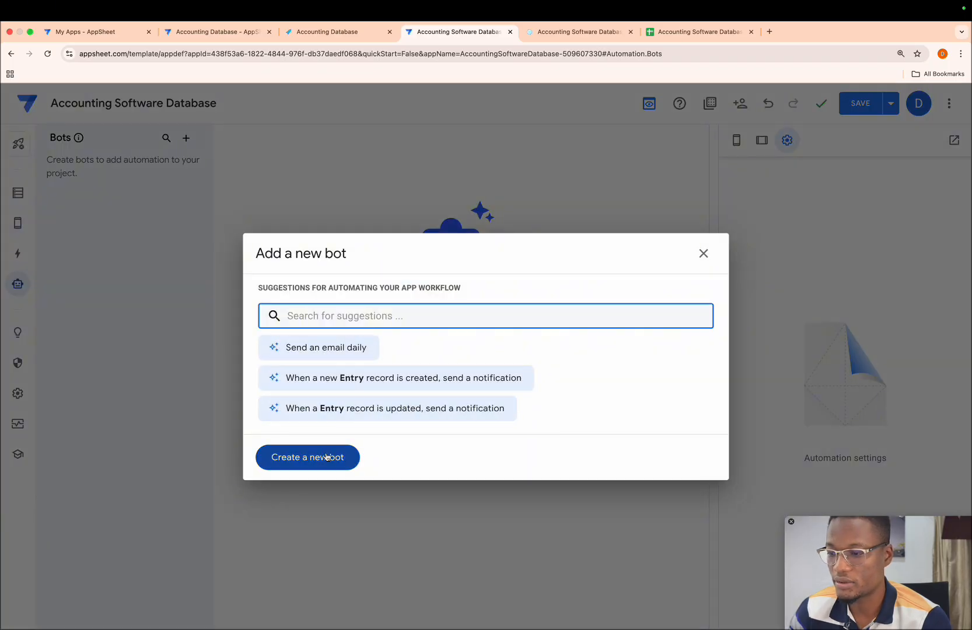
{"action": "left_click", "coordinate": [326, 457]}
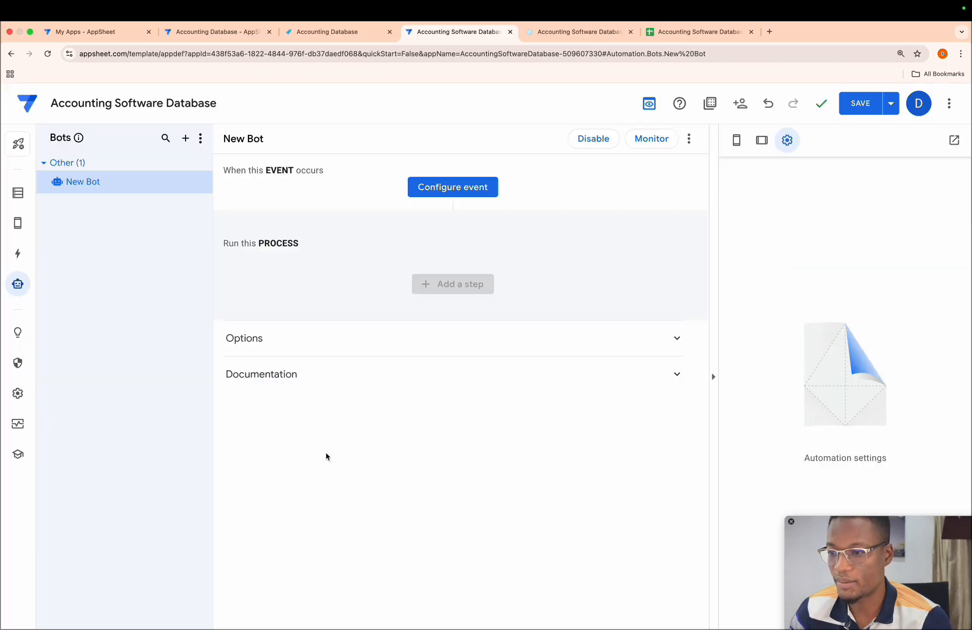
{"action": "left_click", "coordinate": [436, 193]}
{"action": "left_click", "coordinate": [324, 360]}
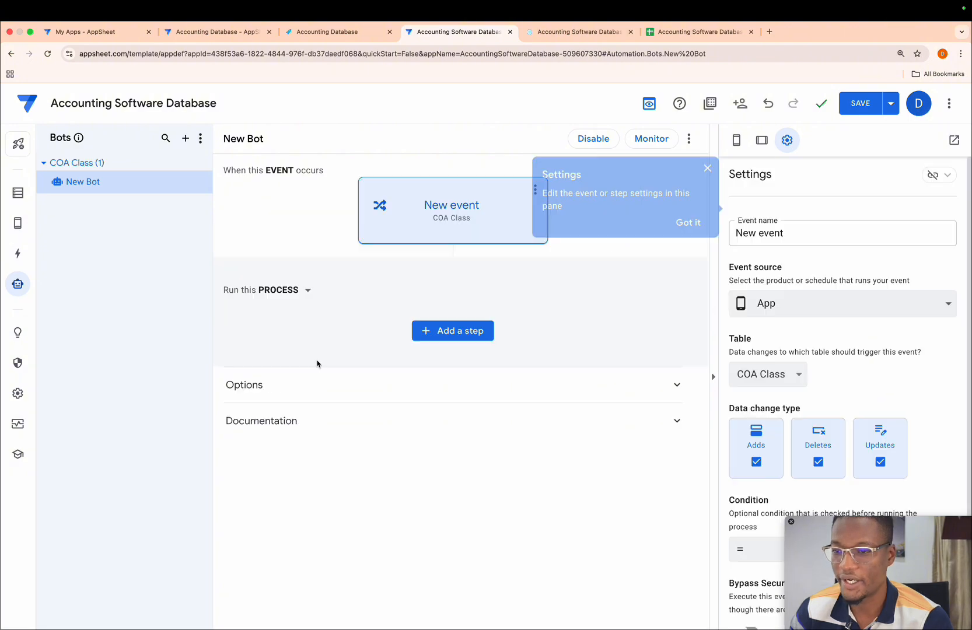
Step: Rename the bot's event as "New Transaction Saved"
{"action": "left_click", "coordinate": [809, 236]}
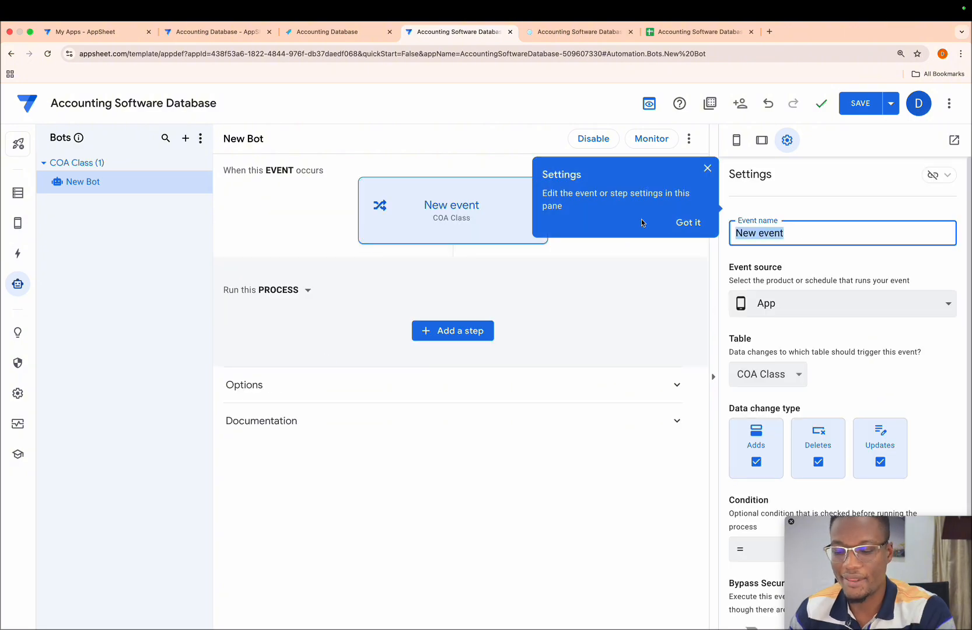
{"action": "key", "text": "BackSpace"}
{"action": "type", "text": "New Transaction Save"}
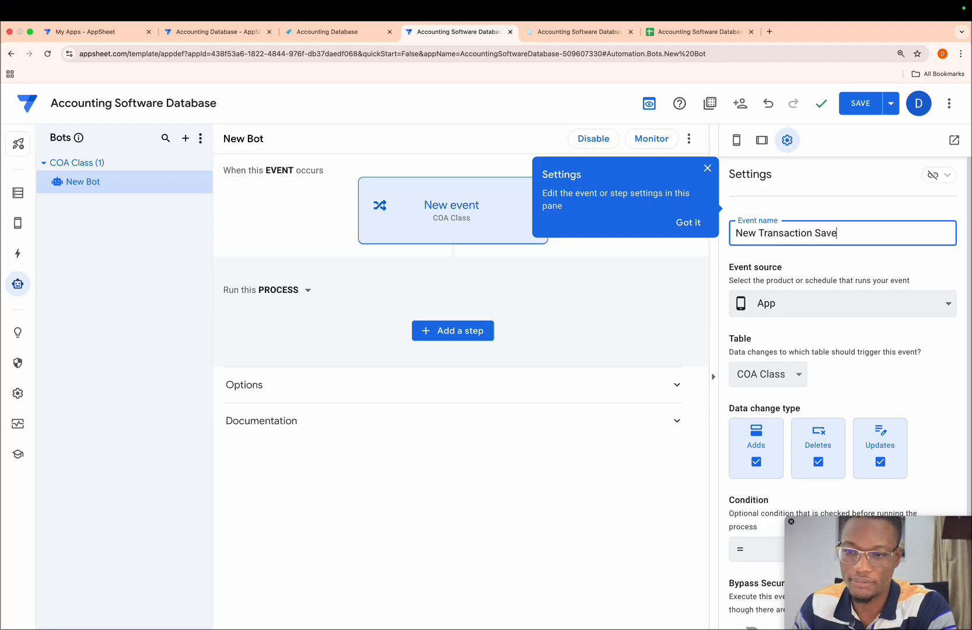
{"action": "type", "text": "d"}
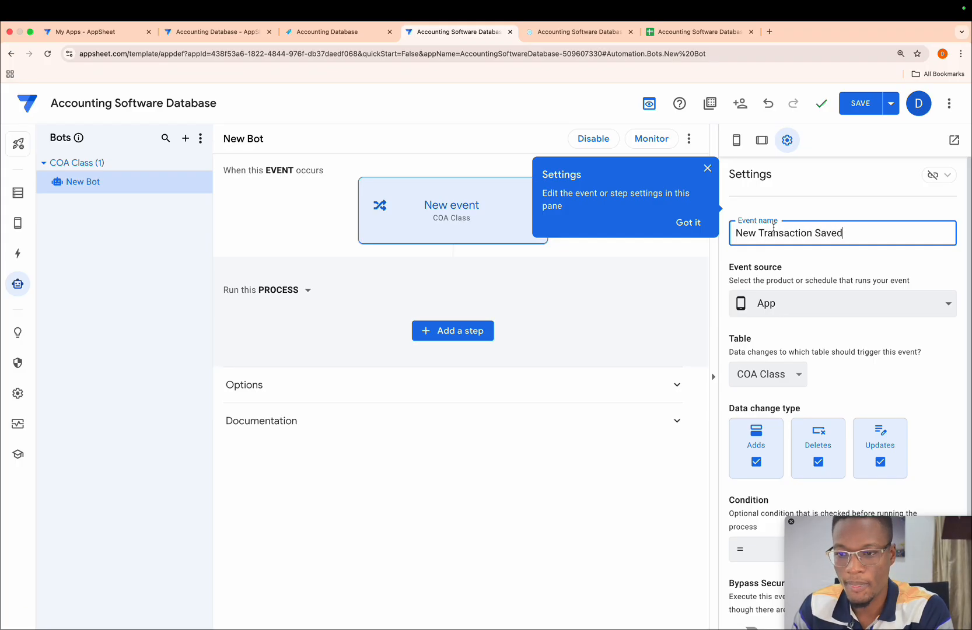
{"action": "left_click", "coordinate": [839, 217]}
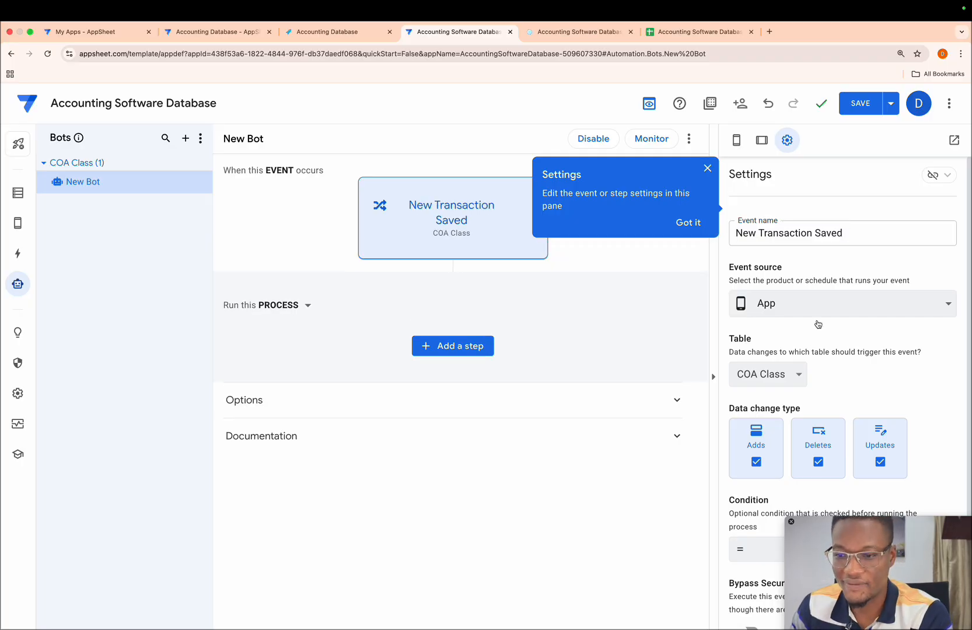
Step: Set the event's table to Entry and limit its data change type to Updates only
{"action": "left_click", "coordinate": [792, 373]}
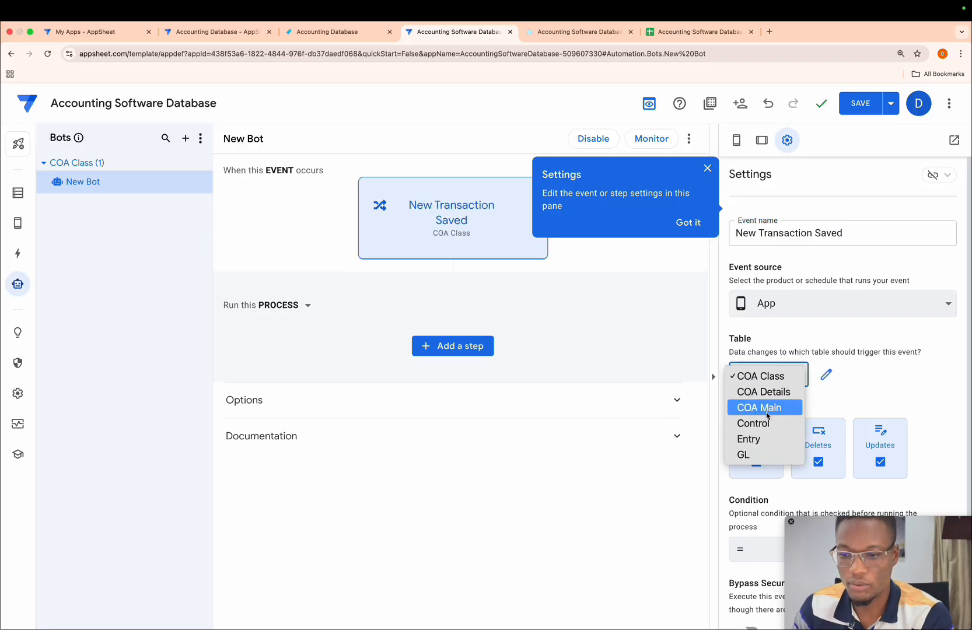
{"action": "left_click", "coordinate": [749, 439]}
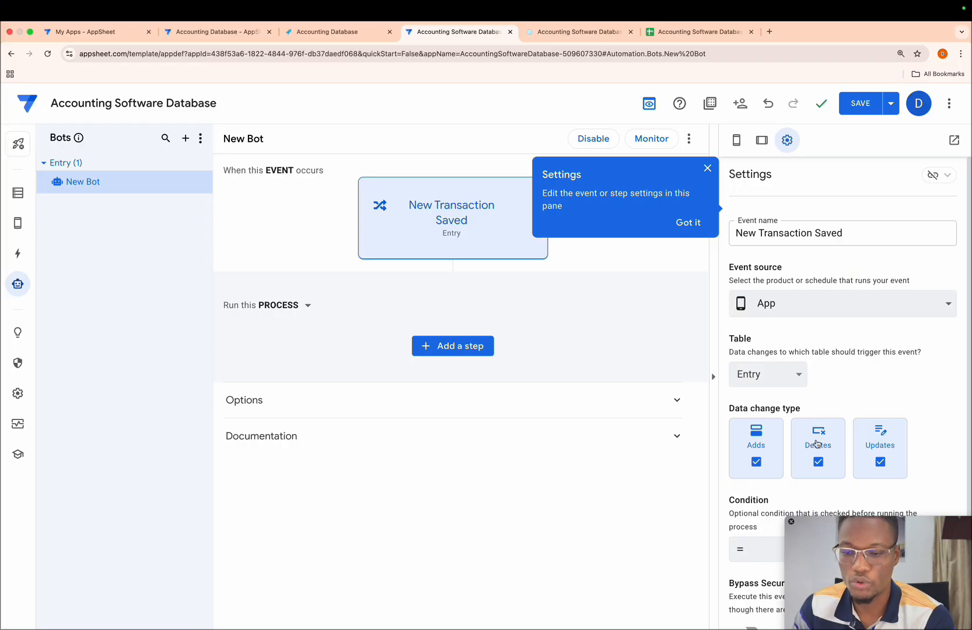
{"action": "scroll", "coordinate": [762, 455], "scroll_direction": "down", "scroll_amount": 3}
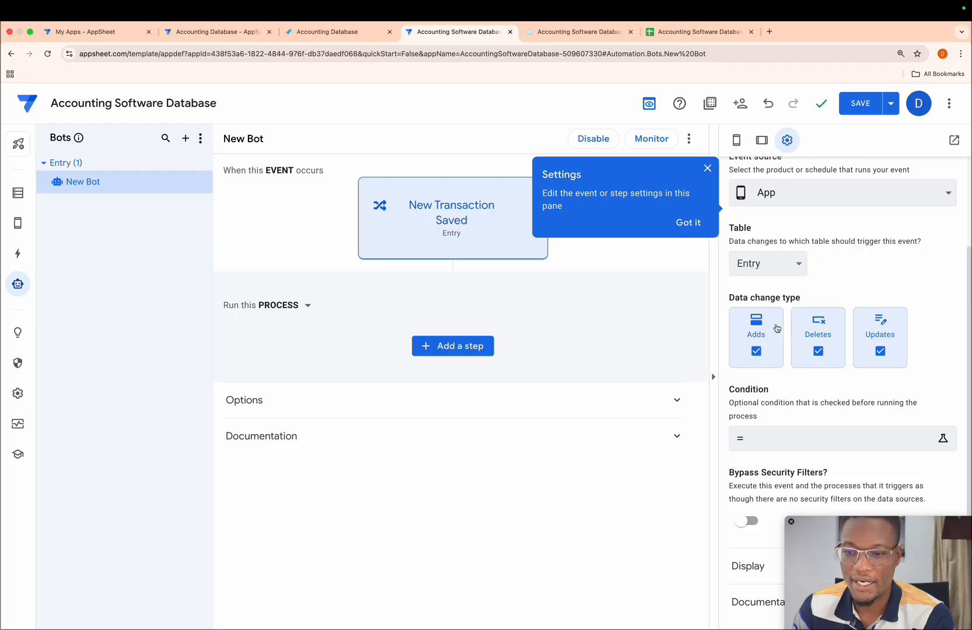
{"action": "left_click", "coordinate": [818, 334]}
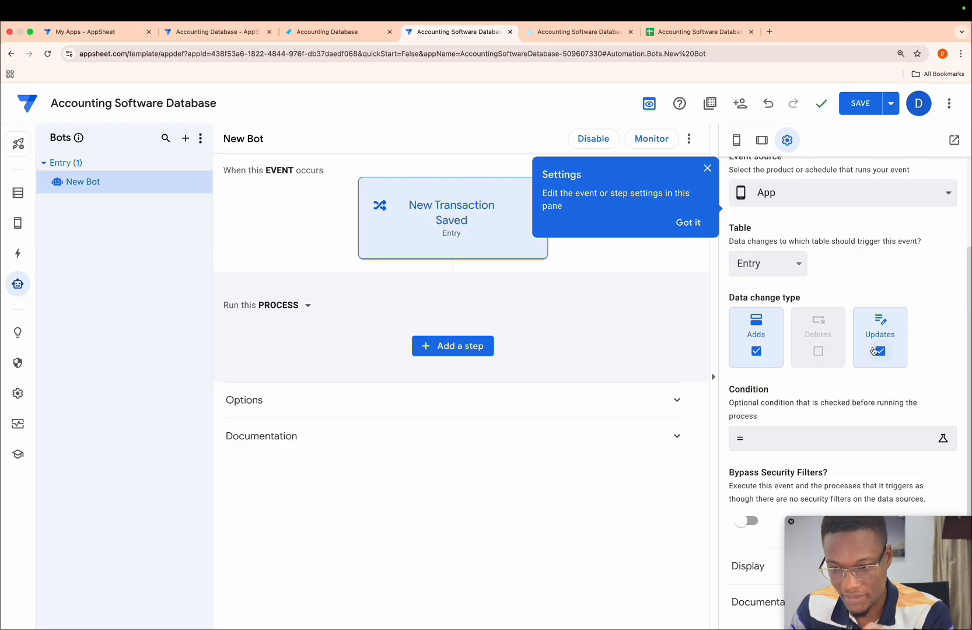
{"action": "left_click", "coordinate": [774, 346]}
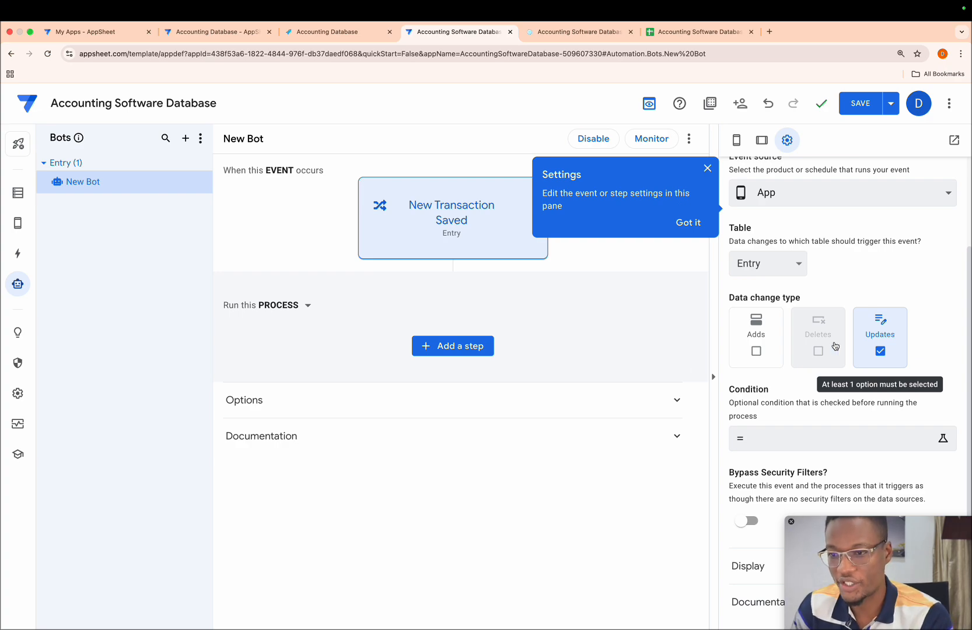
Step: Add a new step to the bot's process and name it "CALL ACTIONS"
{"action": "left_click", "coordinate": [485, 345]}
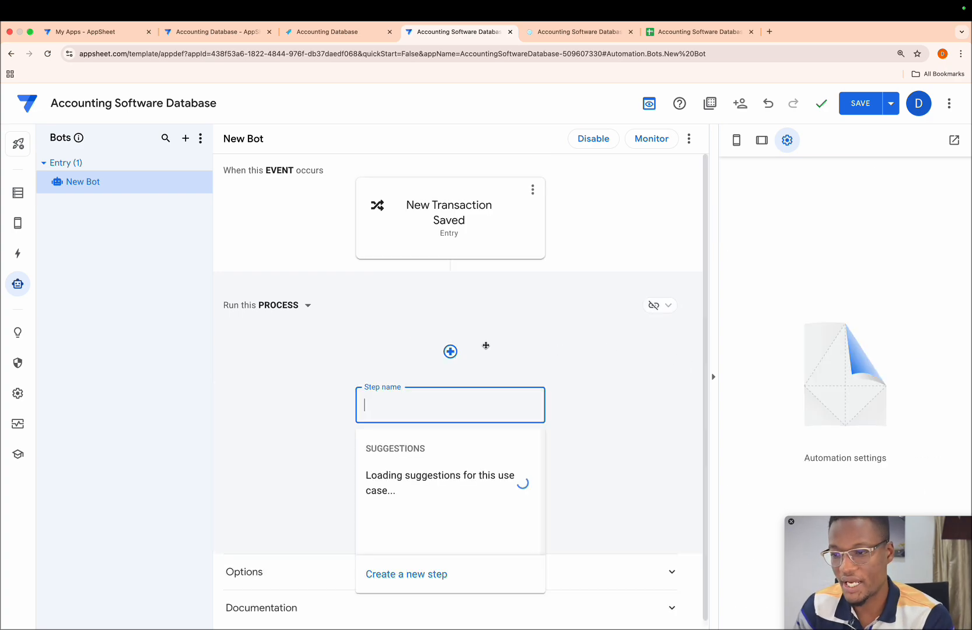
{"action": "left_click", "coordinate": [408, 571]}
{"action": "left_click", "coordinate": [500, 410]}
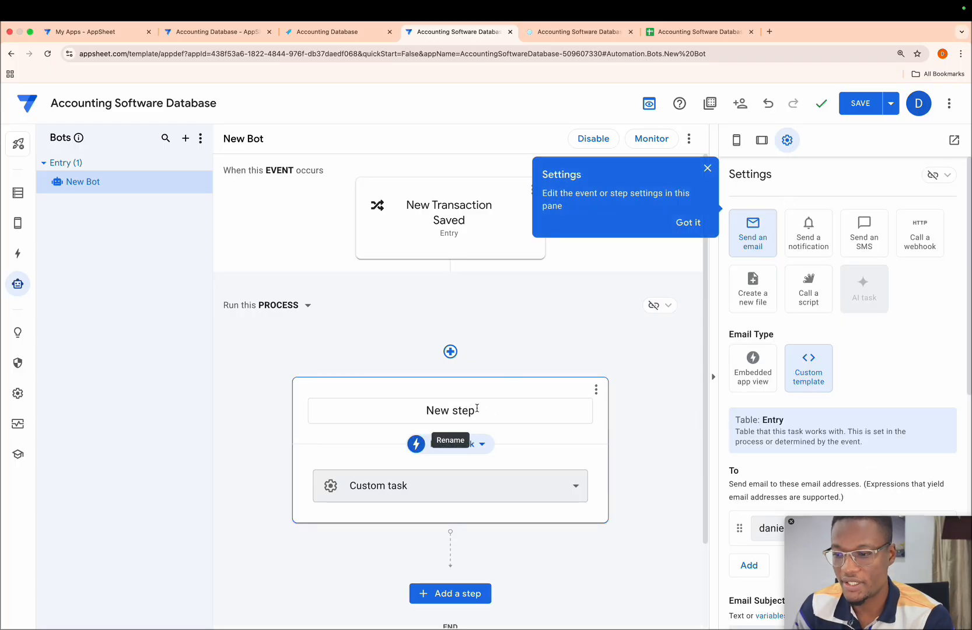
{"action": "left_click", "coordinate": [476, 408]}
{"action": "key", "text": "BackSpace"}
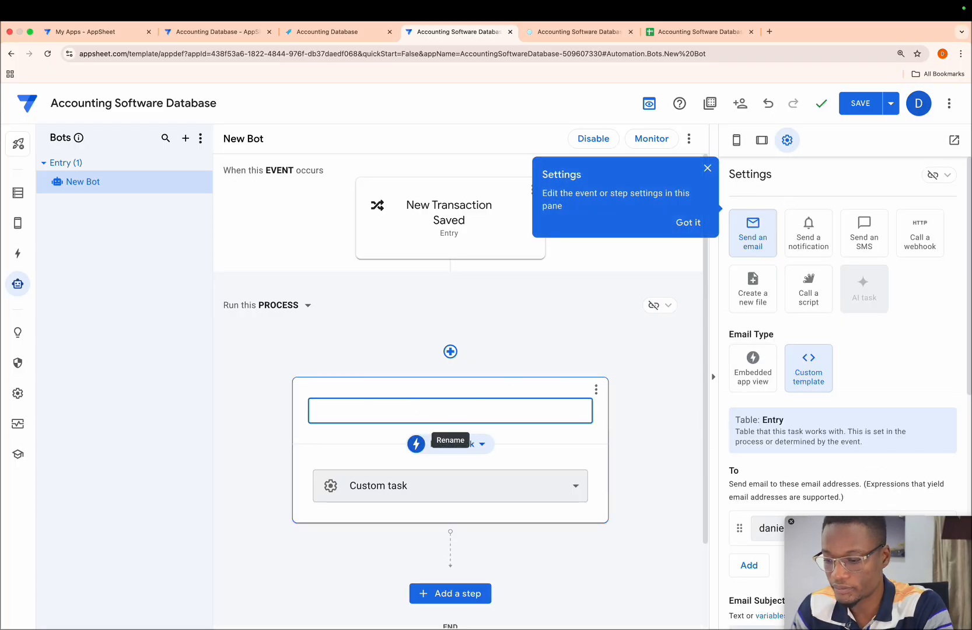
{"action": "type", "text": "CALL ACTIONS"}
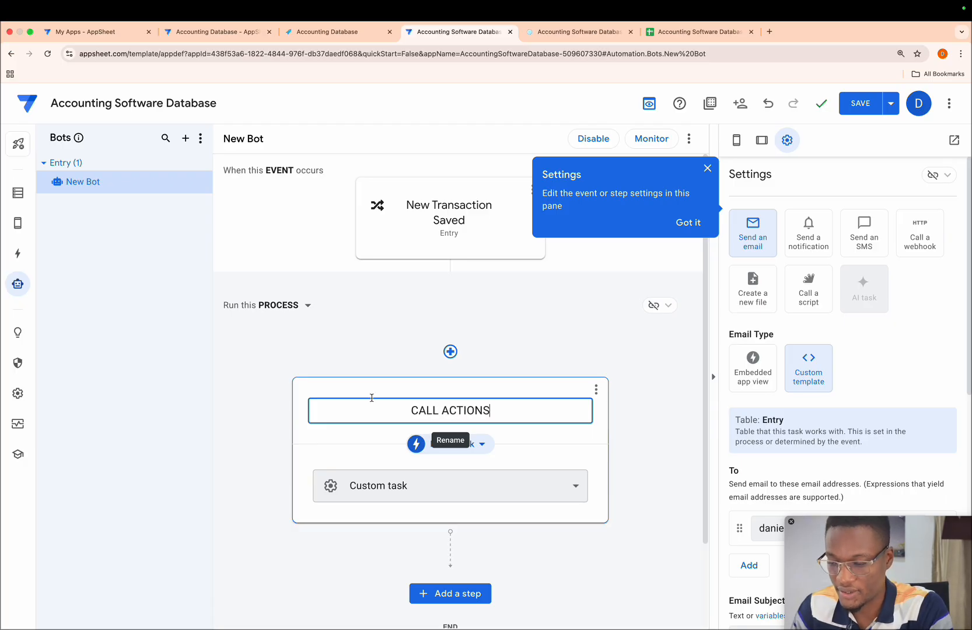
{"action": "left_click", "coordinate": [510, 363]}
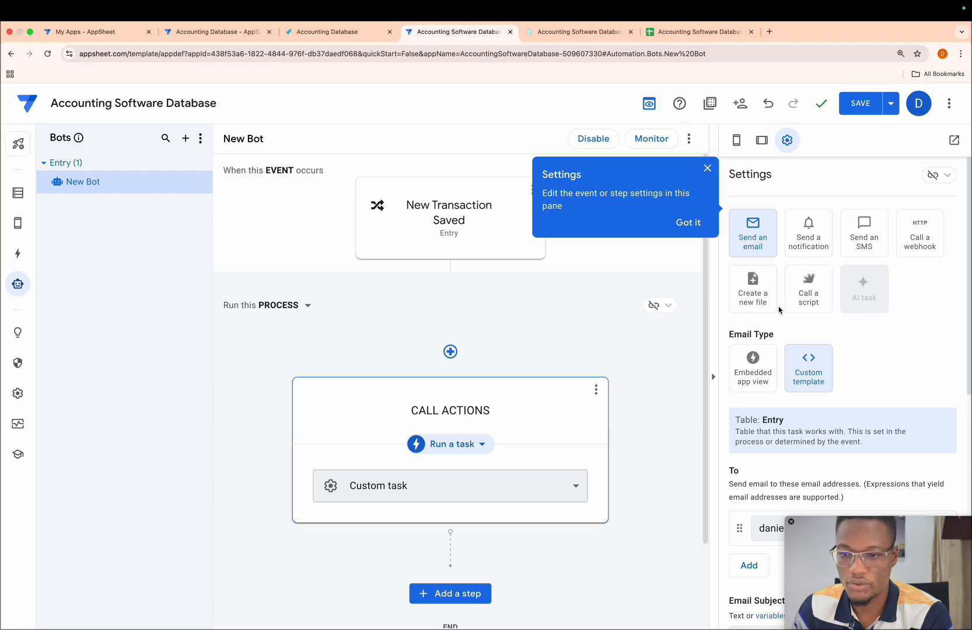
Step: Make the CALL ACTIONS step run a data action of the Grouped actions type
{"action": "left_click", "coordinate": [447, 444]}
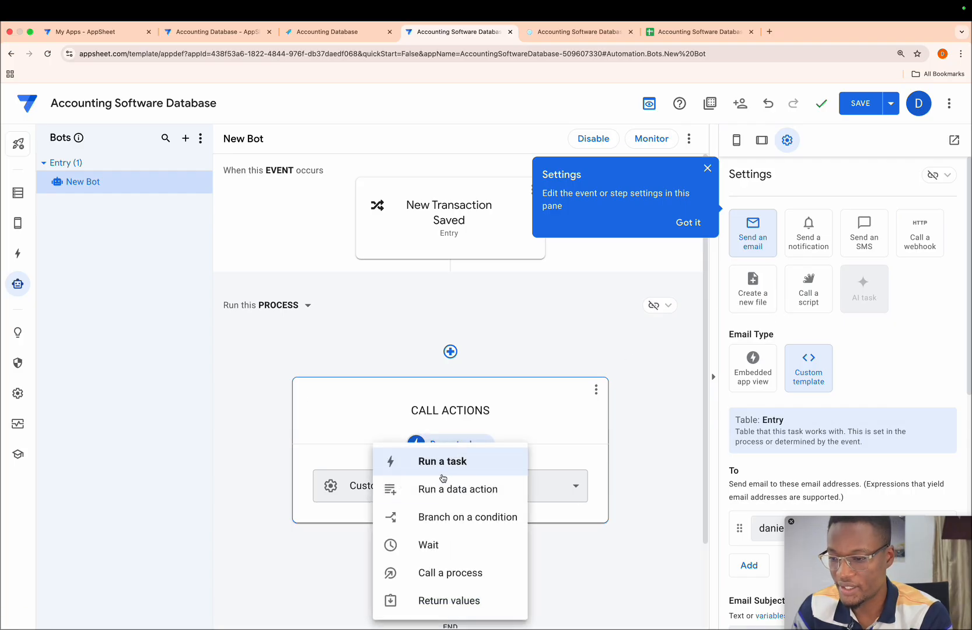
{"action": "left_click", "coordinate": [445, 490]}
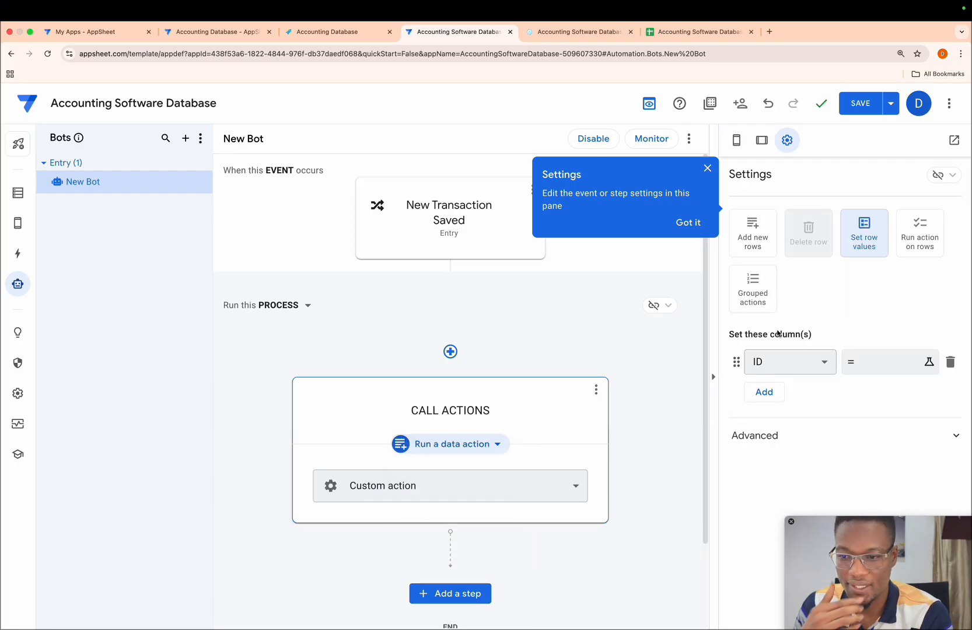
{"action": "left_click", "coordinate": [757, 308]}
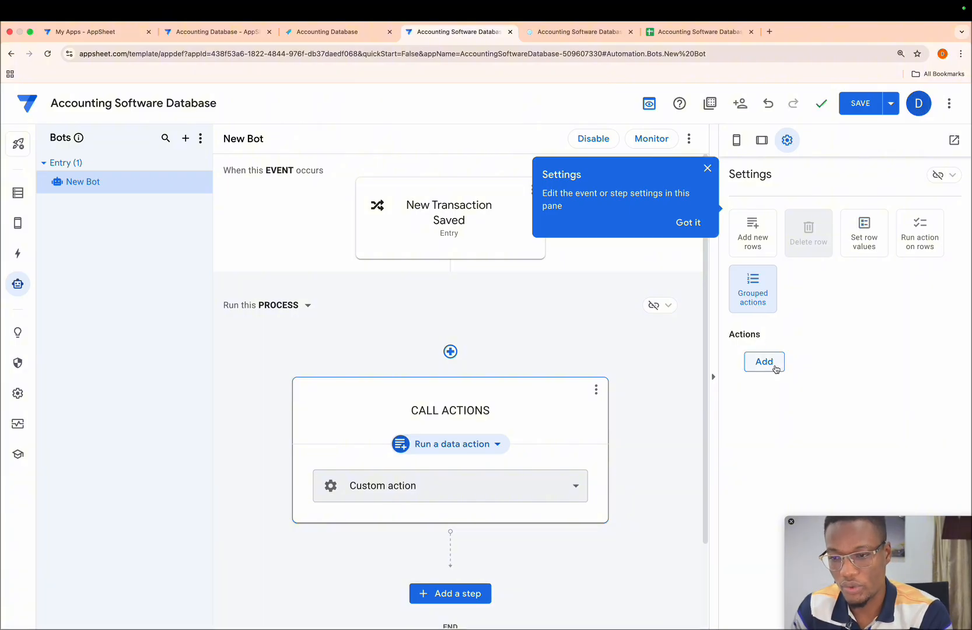
Step: Add Move Transactions to GL, Clear entry table and Call Clear entry table to the step's grouped actions, in that order, and save the app
{"action": "left_click", "coordinate": [776, 368]}
{"action": "left_click", "coordinate": [776, 366]}
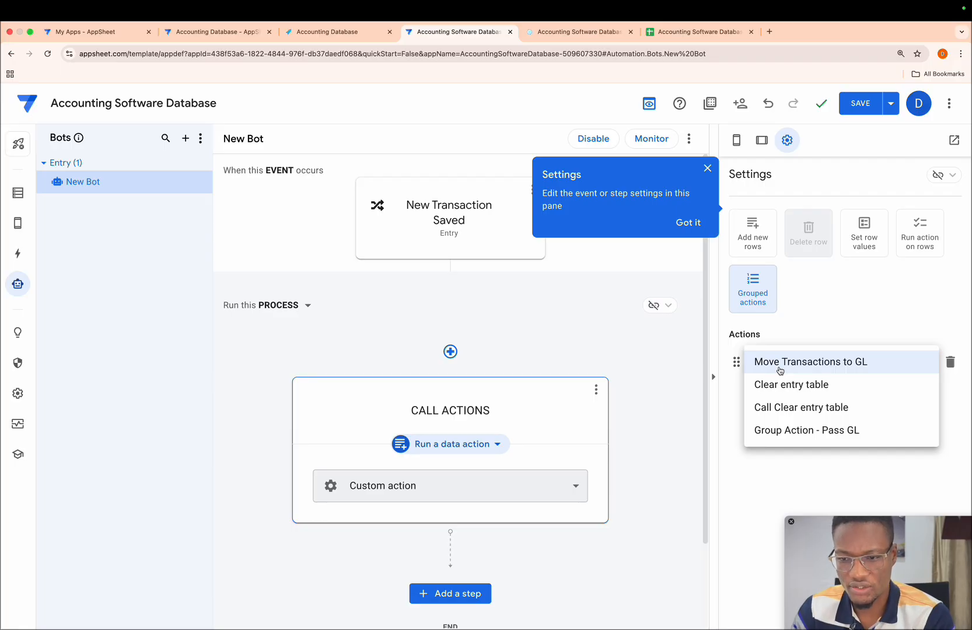
{"action": "left_click", "coordinate": [792, 368]}
{"action": "left_click", "coordinate": [764, 390]}
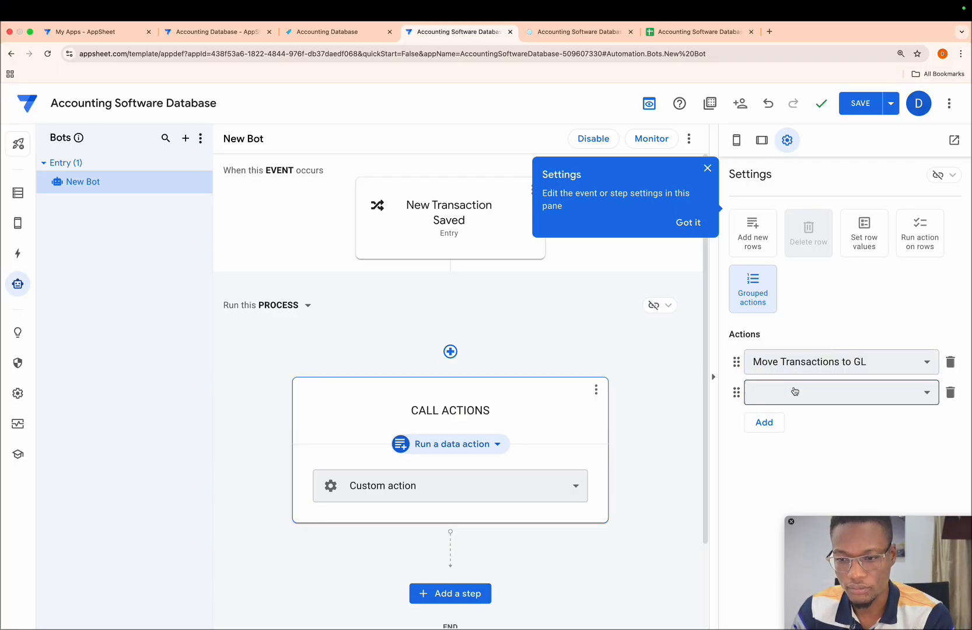
{"action": "left_click", "coordinate": [795, 391]}
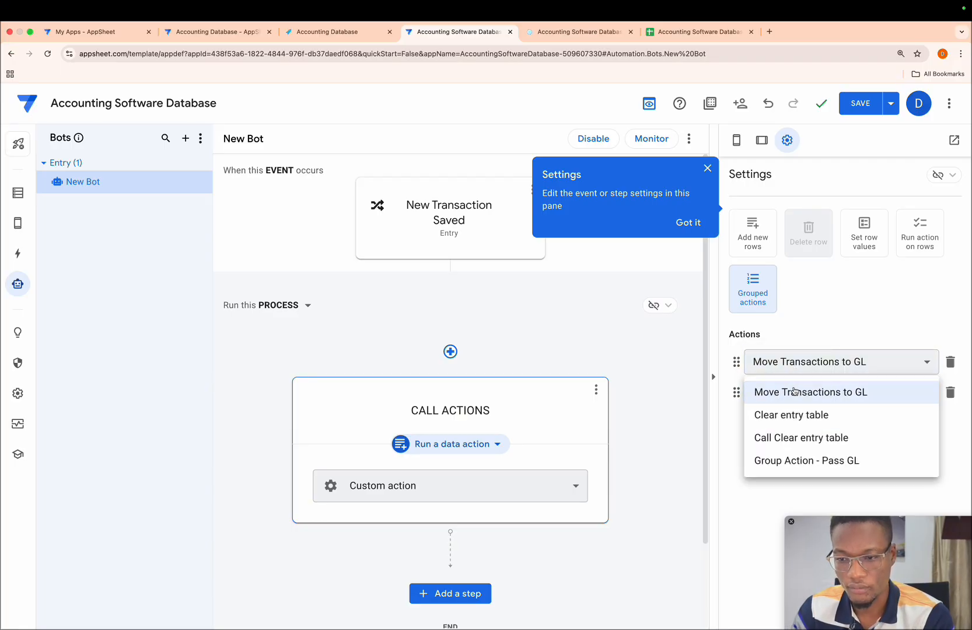
{"action": "left_click", "coordinate": [812, 424]}
{"action": "left_click", "coordinate": [764, 420]}
{"action": "left_click", "coordinate": [808, 432]}
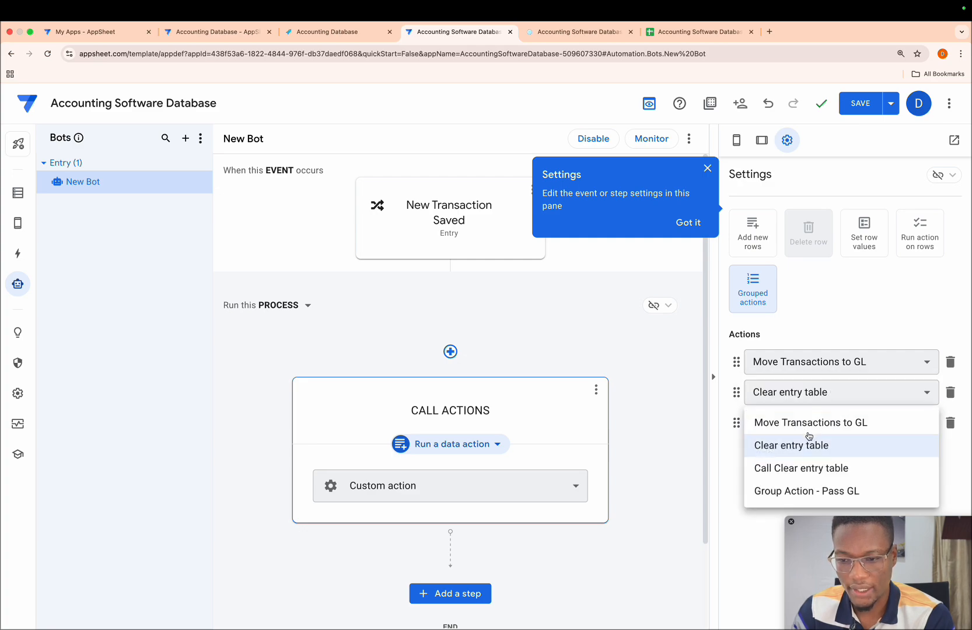
{"action": "left_click", "coordinate": [808, 469]}
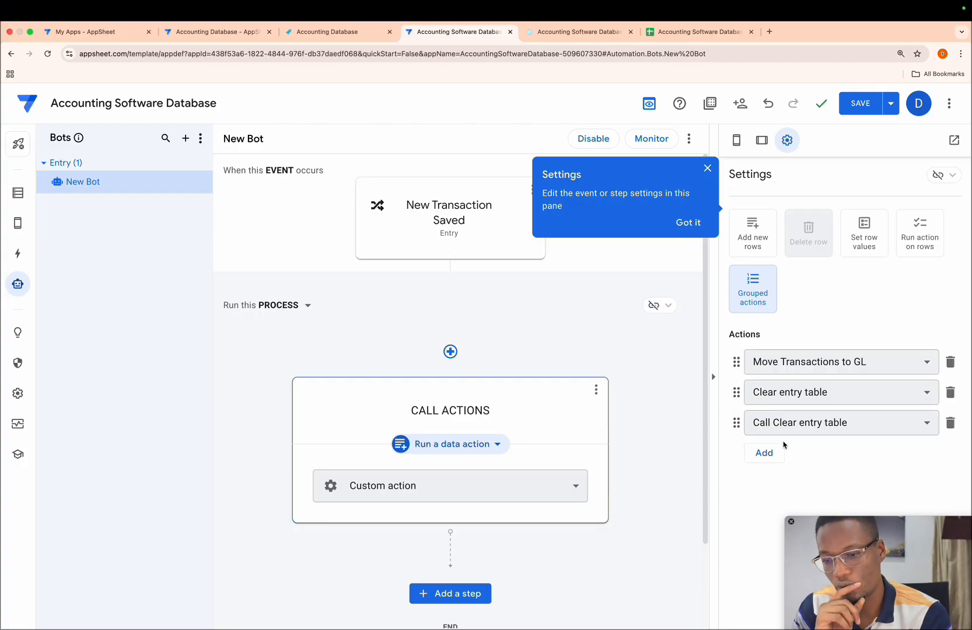
{"action": "left_click", "coordinate": [863, 101]}
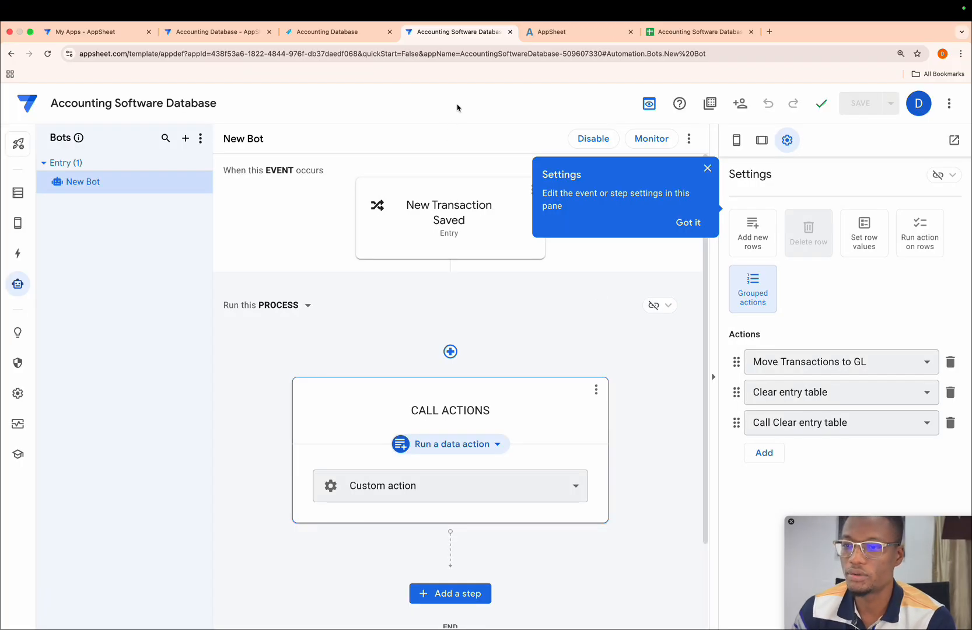
Step: Test the bot by executing its process on the first Entry row
{"action": "left_click", "coordinate": [682, 229]}
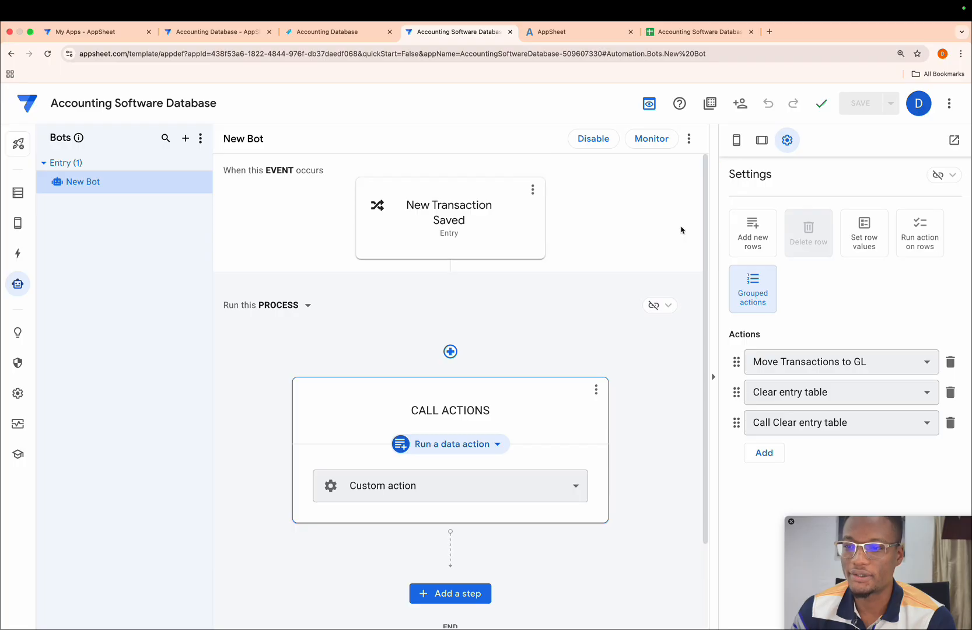
{"action": "left_click", "coordinate": [689, 139]}
{"action": "left_click", "coordinate": [708, 152]}
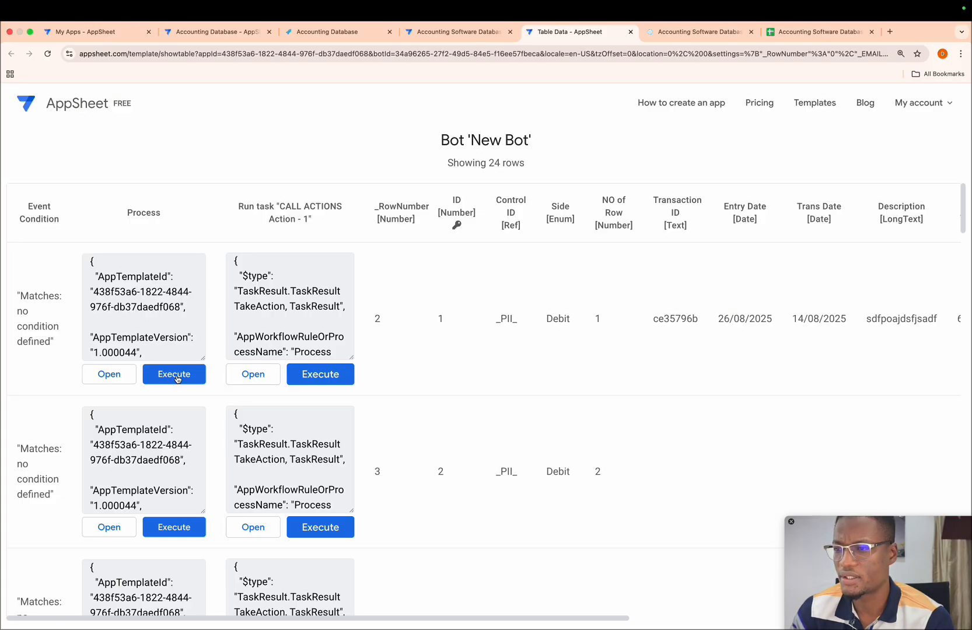
{"action": "left_click", "coordinate": [176, 377]}
{"action": "left_click", "coordinate": [571, 118]}
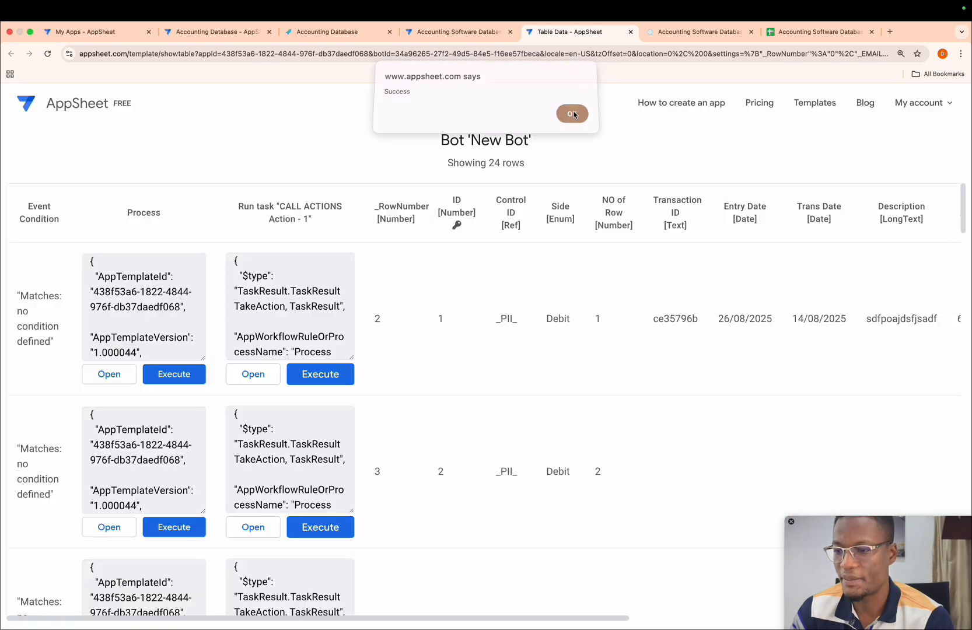
{"action": "left_click", "coordinate": [572, 116]}
Step: Switch to the Accounting Software Database spreadsheet in Google Sheets and examine how the bot changed the transaction rows on the Entry sheet
{"action": "left_click", "coordinate": [464, 32]}
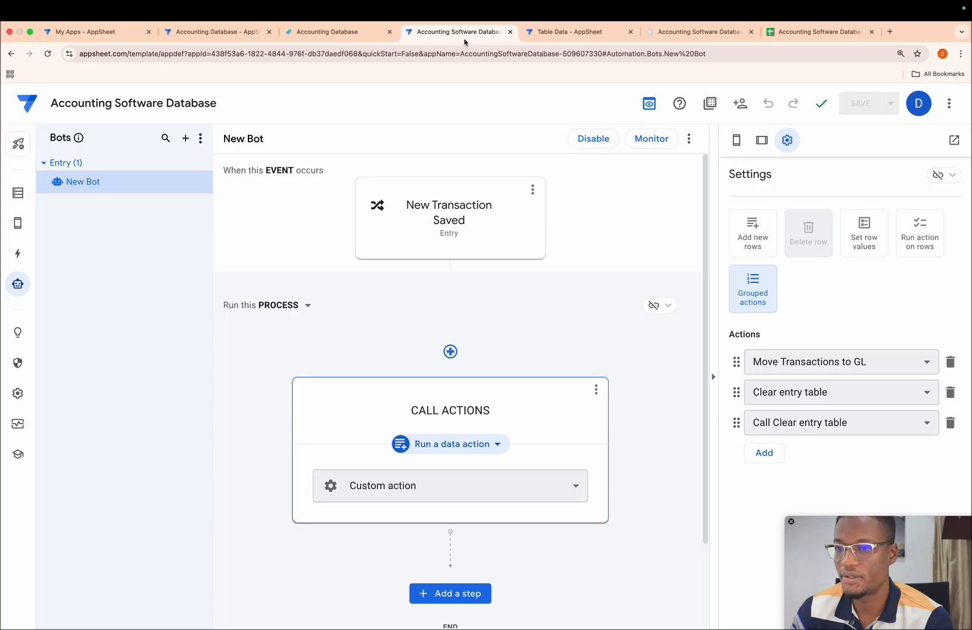
{"action": "left_click", "coordinate": [766, 34]}
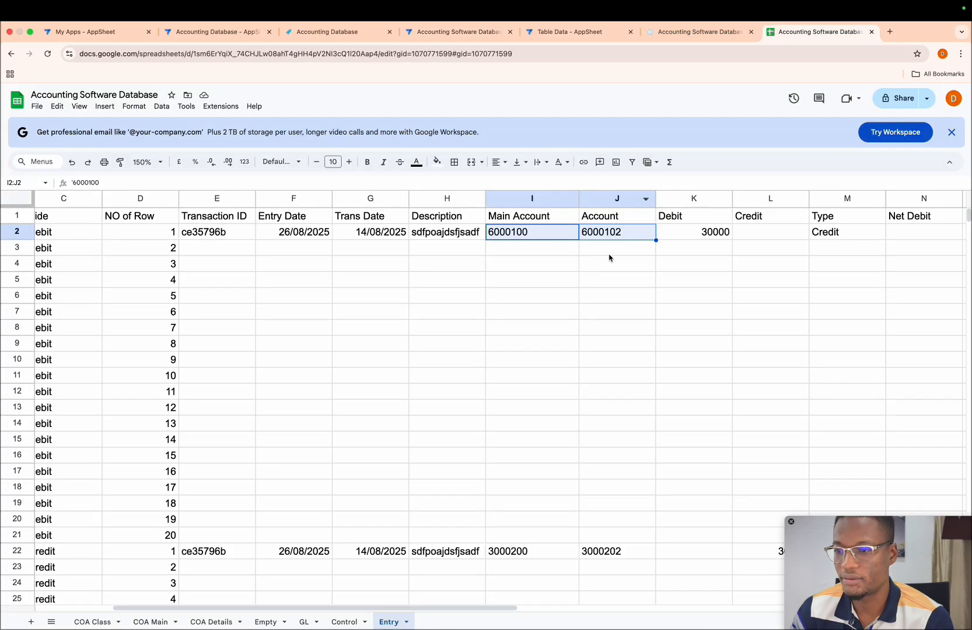
{"action": "scroll", "coordinate": [609, 258], "scroll_direction": "down", "scroll_amount": 5}
{"action": "scroll", "coordinate": [610, 258], "scroll_direction": "right", "scroll_amount": 3}
{"action": "scroll", "coordinate": [609, 258], "scroll_direction": "right", "scroll_amount": 3}
{"action": "scroll", "coordinate": [609, 258], "scroll_direction": "up", "scroll_amount": 5}
{"action": "scroll", "coordinate": [609, 258], "scroll_direction": "left", "scroll_amount": 4}
{"action": "scroll", "coordinate": [609, 258], "scroll_direction": "left", "scroll_amount": 1}
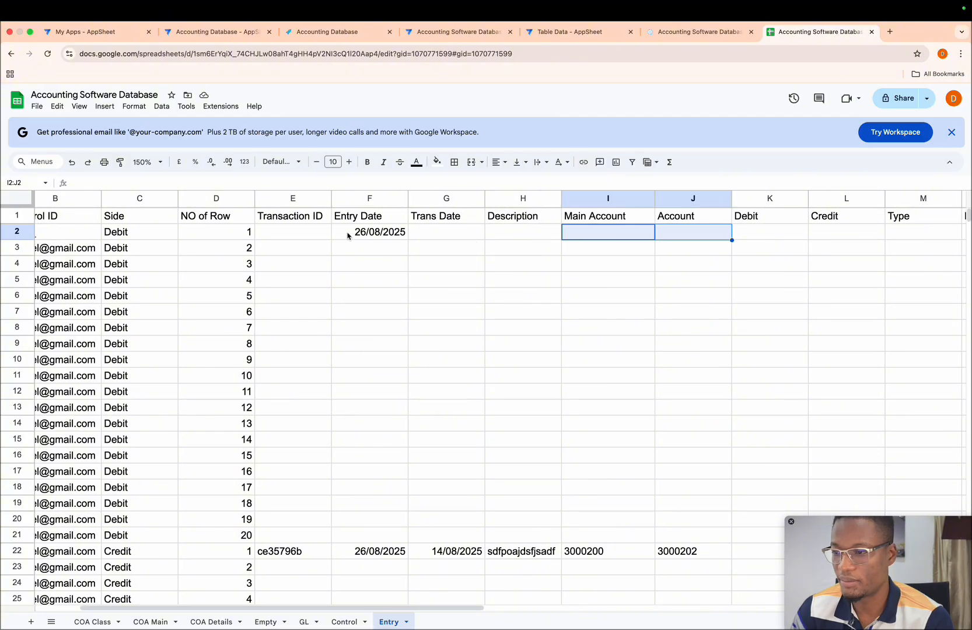
Step: Clear the leftover transaction data in cells E2:P22 of the Entry sheet
{"action": "left_click_drag", "start_coordinate": [313, 238], "coordinate": [966, 551]}
{"action": "key", "text": "shift+Right"}
{"action": "key", "text": "shift+Right"}
{"action": "key", "text": "shift+Right"}
{"action": "key", "text": "shift+Left"}
{"action": "key", "text": "shift+Left"}
{"action": "key", "text": "shift+Right"}
{"action": "key", "text": "Delete"}
{"action": "scroll", "coordinate": [357, 287], "scroll_direction": "down", "scroll_amount": 10}
{"action": "scroll", "coordinate": [357, 287], "scroll_direction": "left", "scroll_amount": 5}
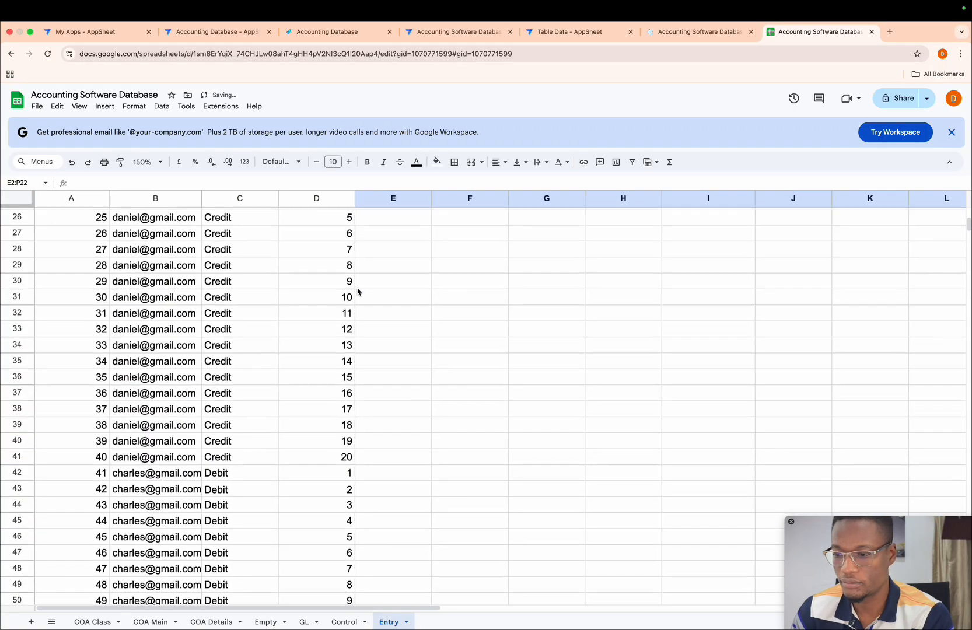
Step: Clear the contents of rows 2 to 4 on the GL sheet, keeping the header row
{"action": "left_click", "coordinate": [299, 621]}
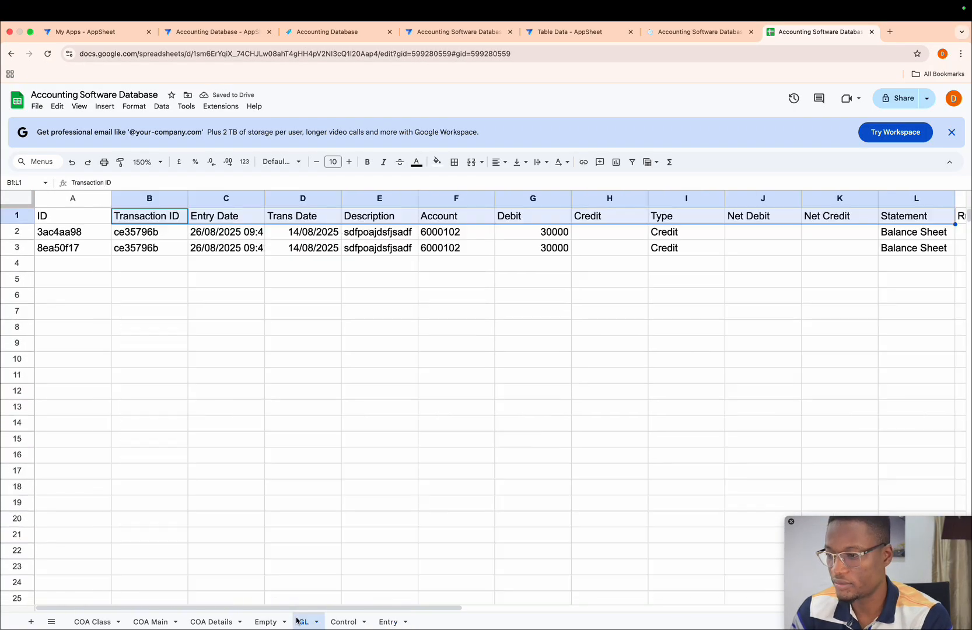
{"action": "scroll", "coordinate": [425, 419], "scroll_direction": "right", "scroll_amount": 5}
{"action": "scroll", "coordinate": [425, 419], "scroll_direction": "left", "scroll_amount": 5}
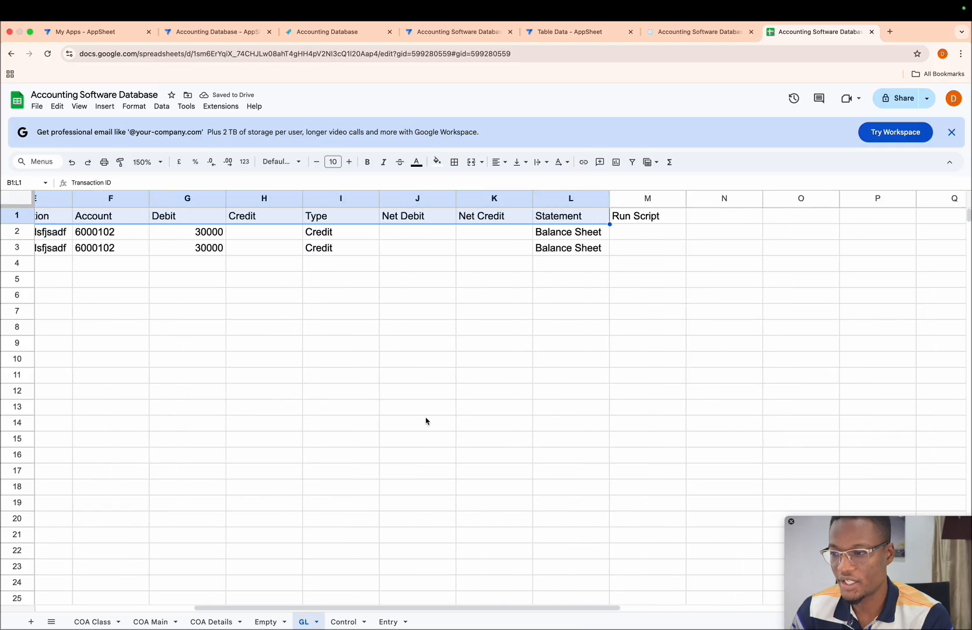
{"action": "scroll", "coordinate": [425, 421], "scroll_direction": "left", "scroll_amount": 1}
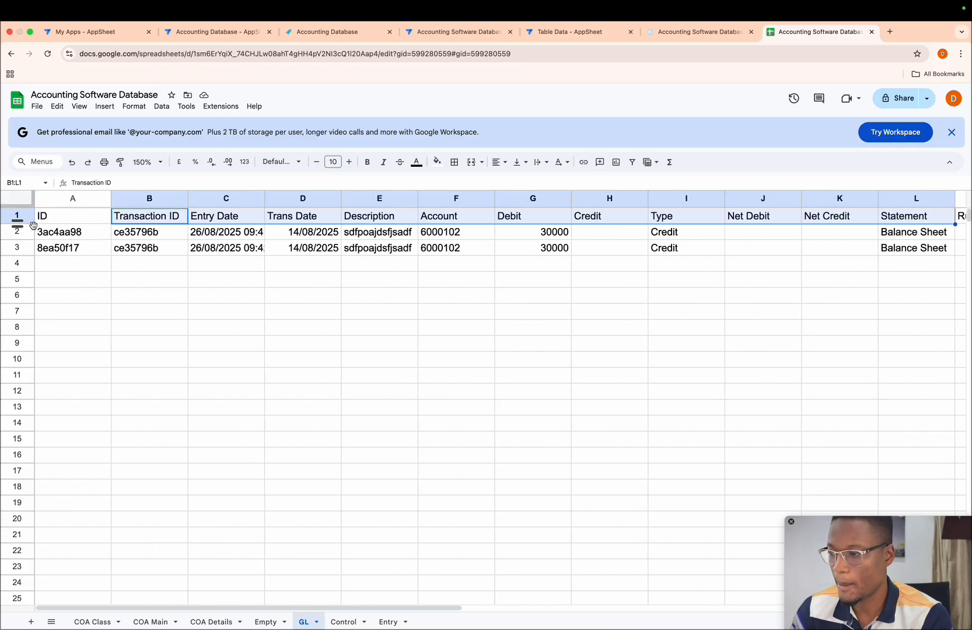
{"action": "left_click_drag", "start_coordinate": [29, 231], "coordinate": [32, 269]}
{"action": "key", "text": "Delete"}
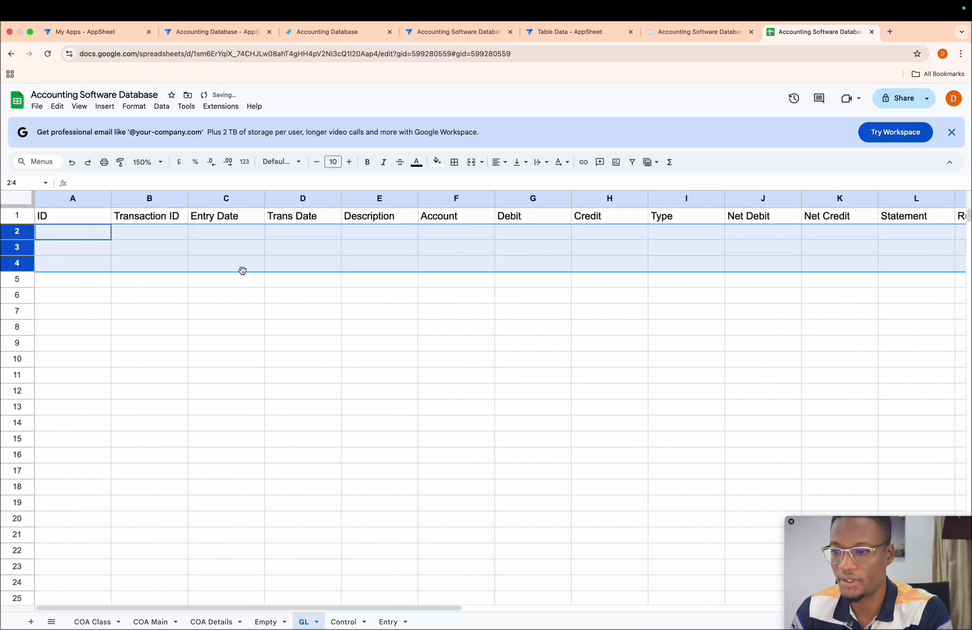
{"action": "left_click", "coordinate": [327, 267]}
Step: Switch to the AppSheet app preview, open the GL Entry view and sync its data
{"action": "left_click", "coordinate": [675, 30]}
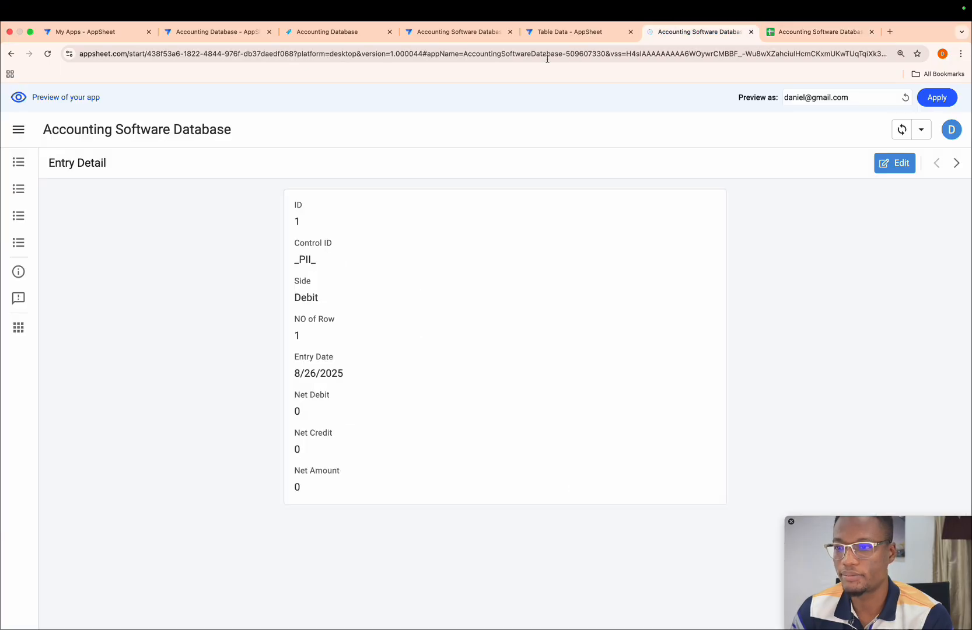
{"action": "left_click", "coordinate": [18, 216]}
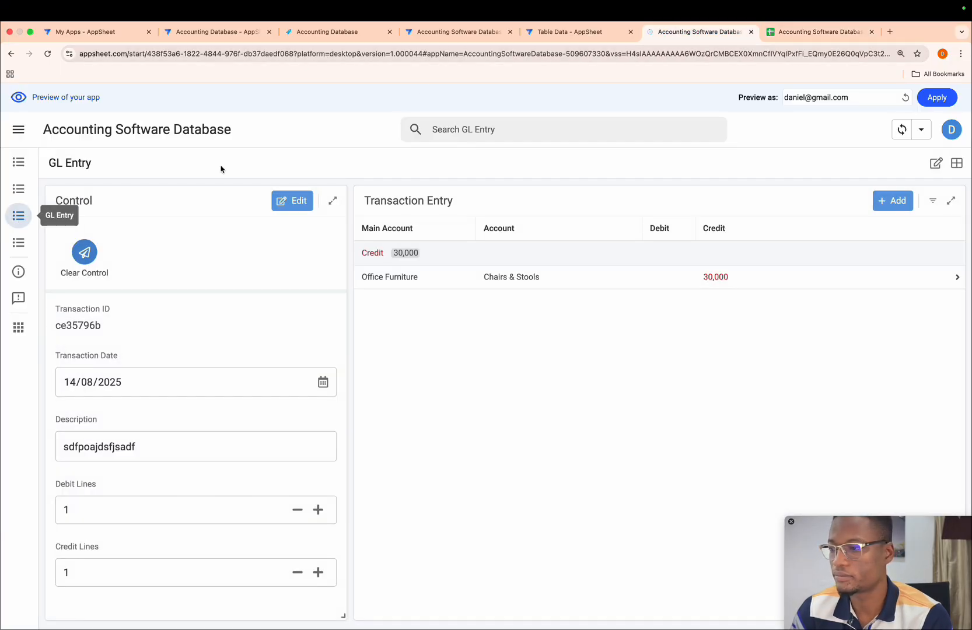
{"action": "left_click", "coordinate": [896, 129]}
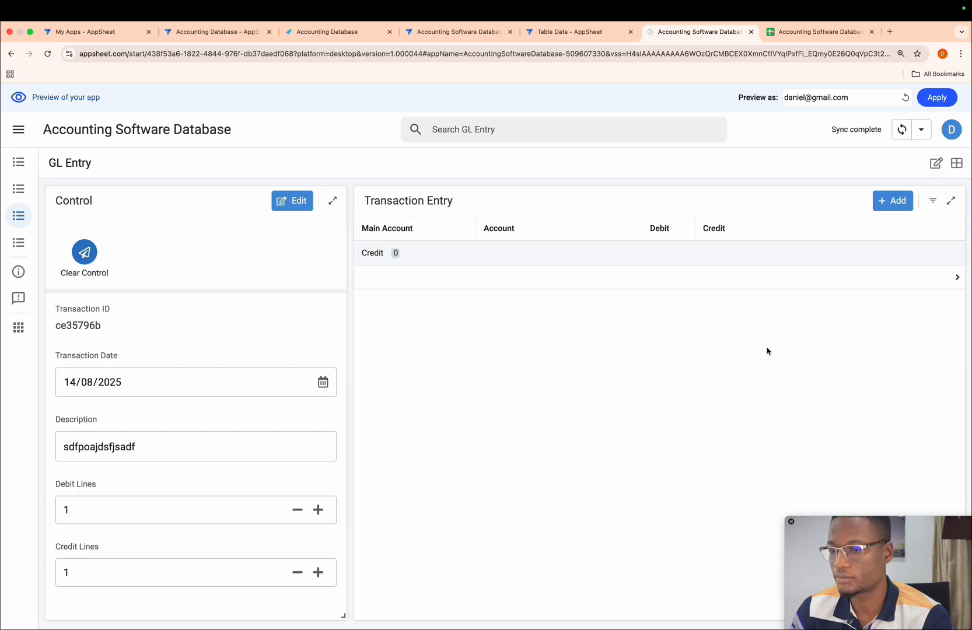
{"action": "left_click", "coordinate": [901, 129]}
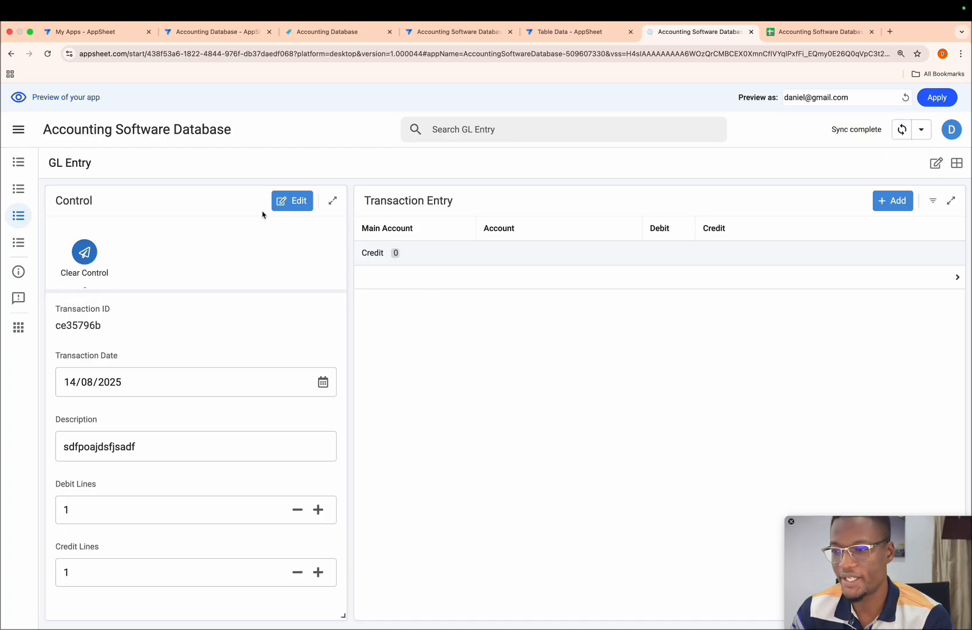
Step: In the AppSheet editor, set the position of the Entry table's system-generated Add and Edit actions to Hide
{"action": "left_click", "coordinate": [479, 32]}
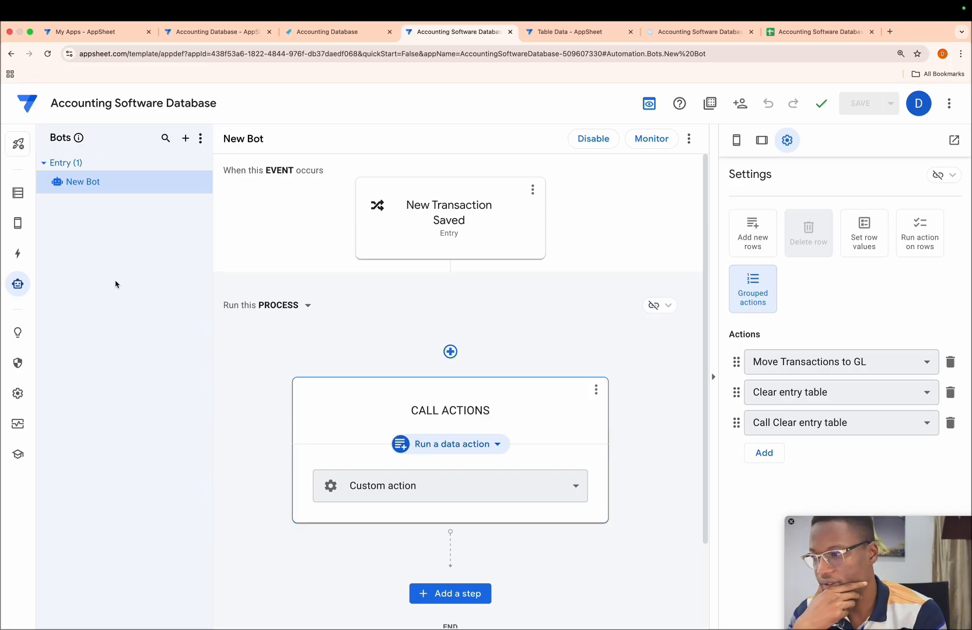
{"action": "left_click", "coordinate": [17, 223]}
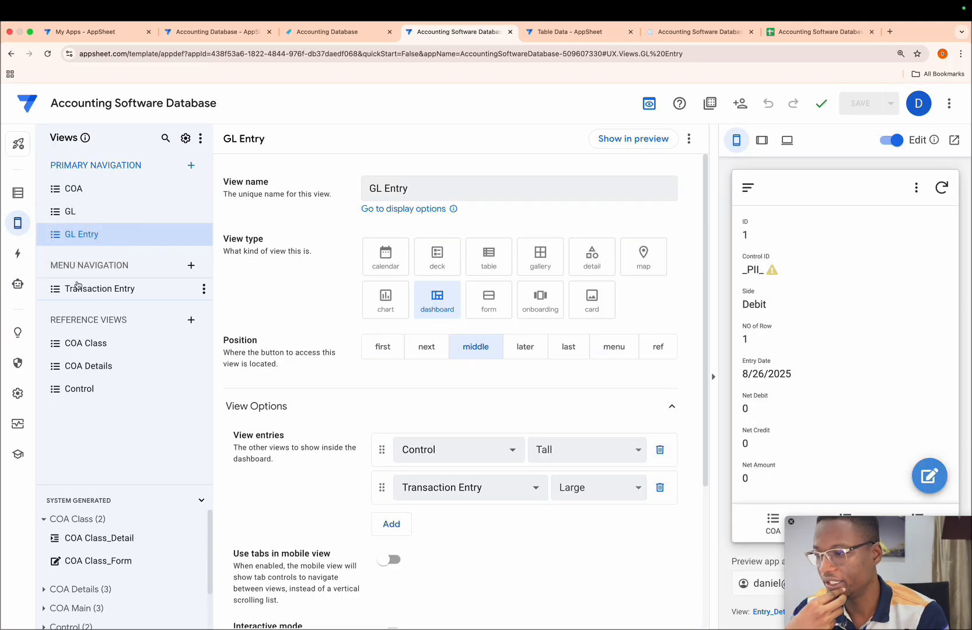
{"action": "left_click", "coordinate": [17, 253]}
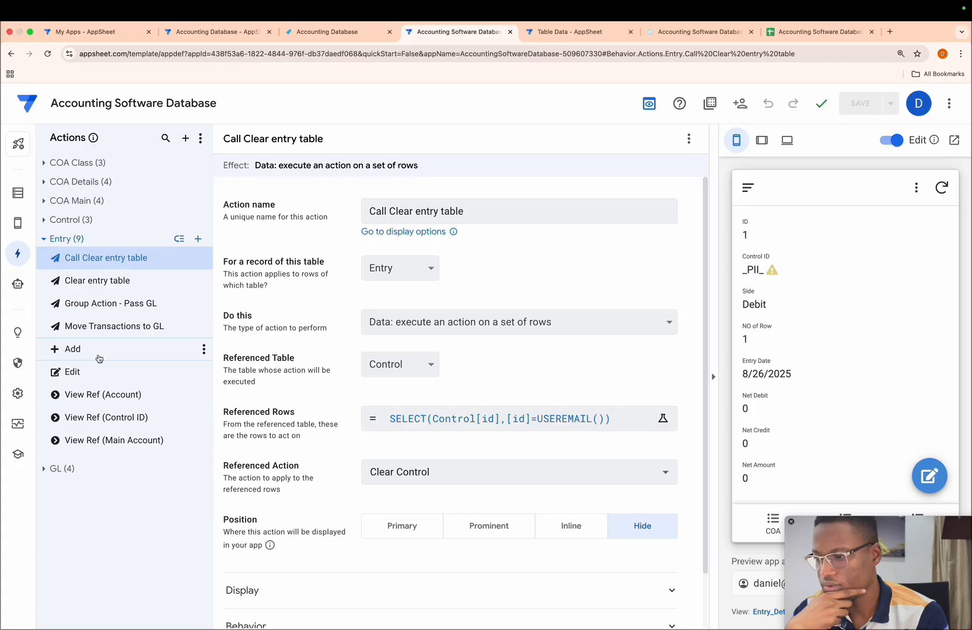
{"action": "left_click", "coordinate": [92, 357]}
{"action": "left_click", "coordinate": [637, 366]}
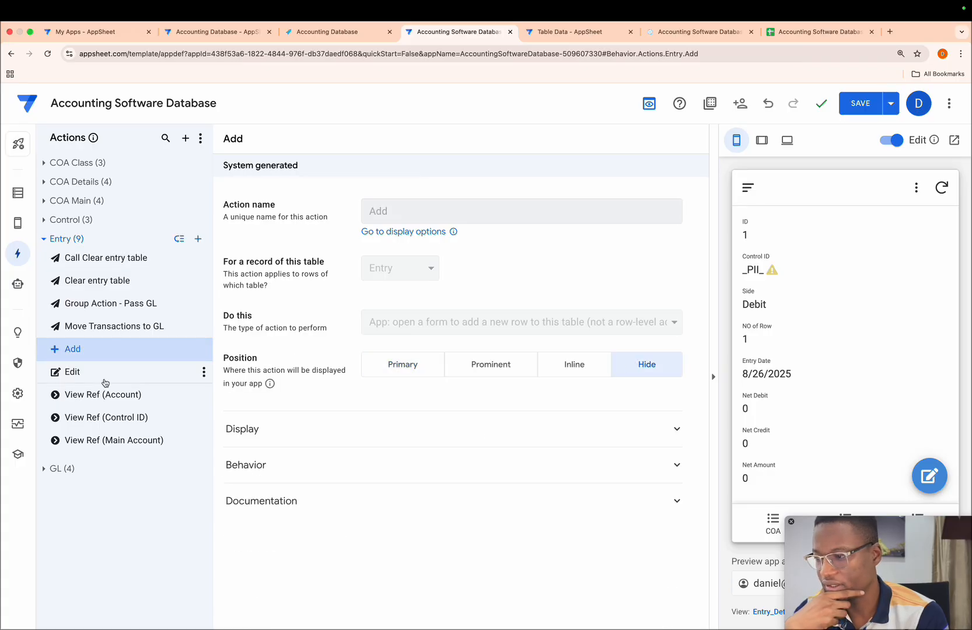
{"action": "left_click", "coordinate": [79, 377]}
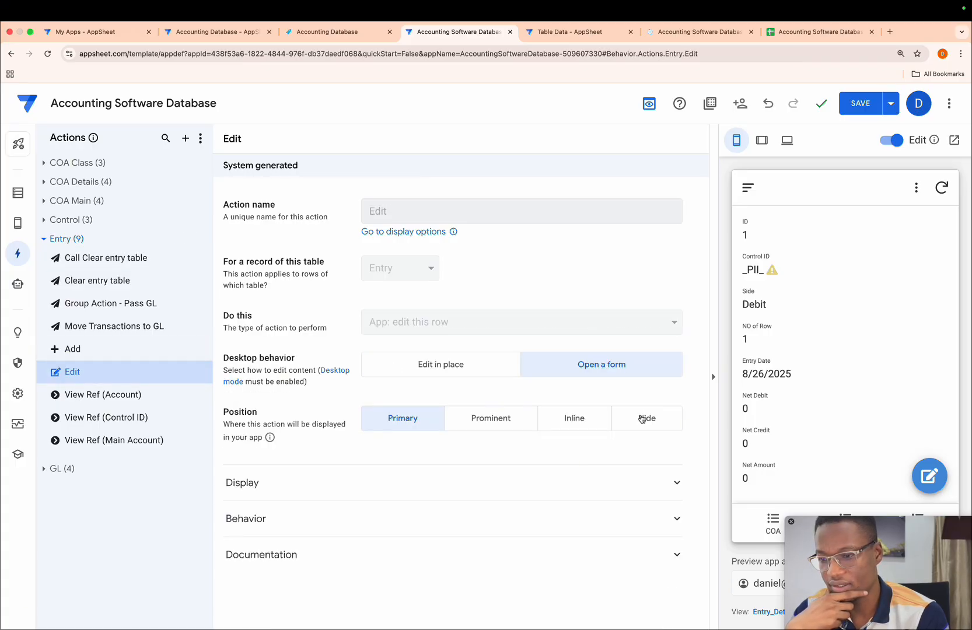
{"action": "left_click", "coordinate": [644, 417]}
Step: Set the position of the Control table's Add and Edit actions to Hide and save the app
{"action": "left_click", "coordinate": [42, 241]}
{"action": "left_click", "coordinate": [44, 220]}
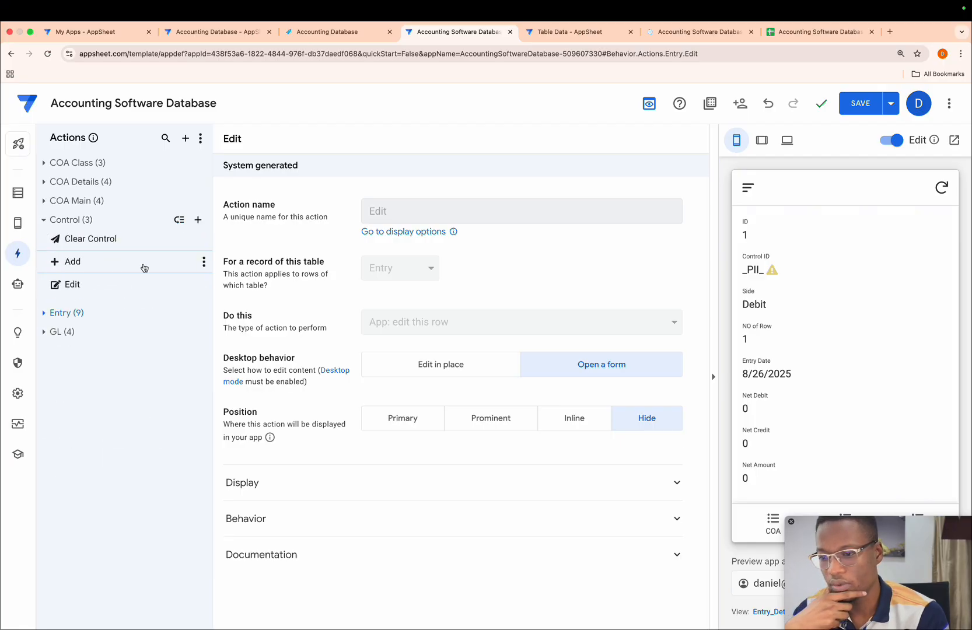
{"action": "left_click", "coordinate": [97, 261]}
{"action": "left_click", "coordinate": [636, 372]}
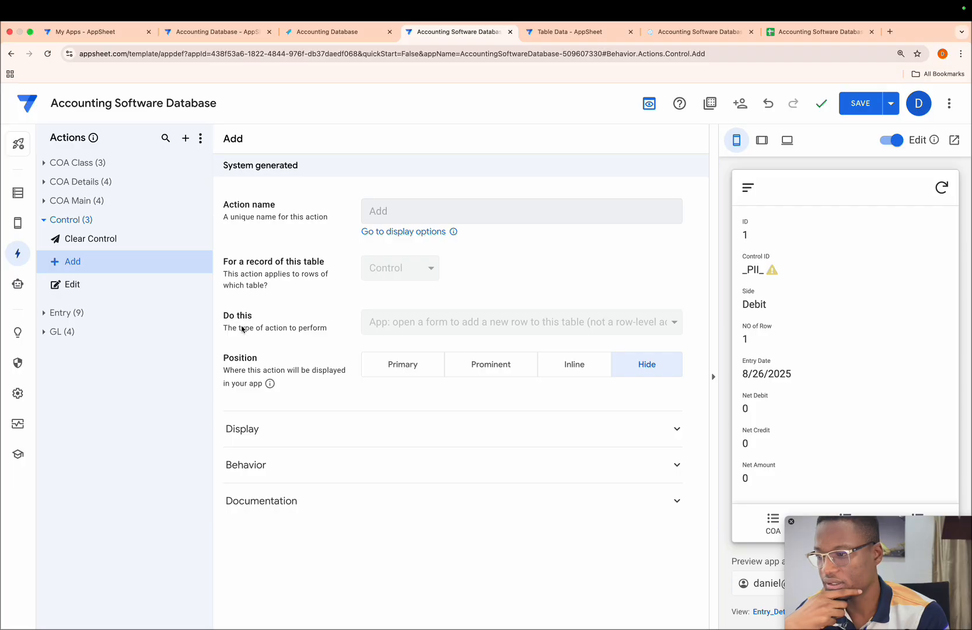
{"action": "left_click", "coordinate": [207, 293]}
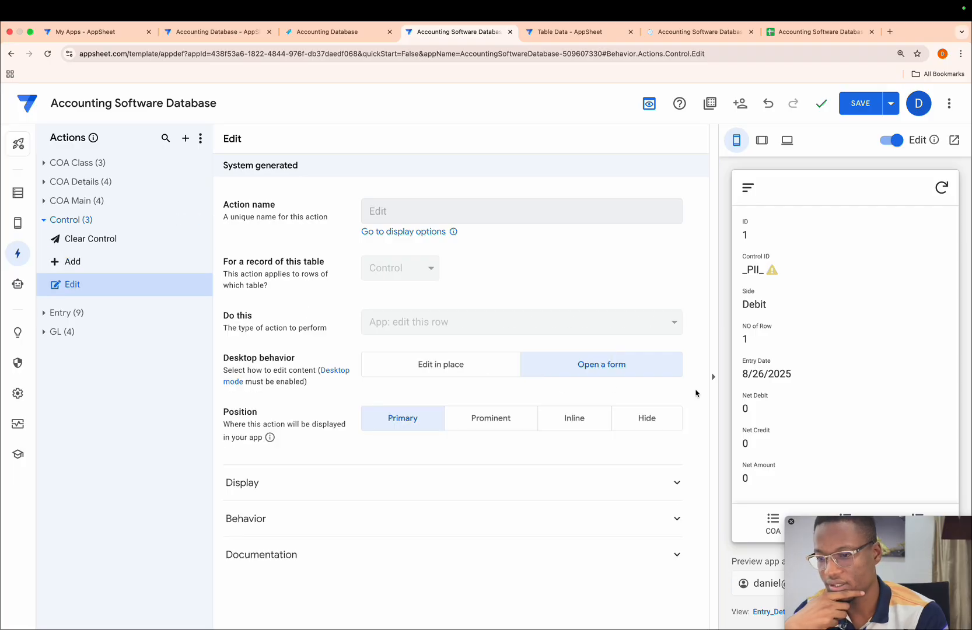
{"action": "left_click", "coordinate": [651, 413]}
{"action": "left_click", "coordinate": [856, 106]}
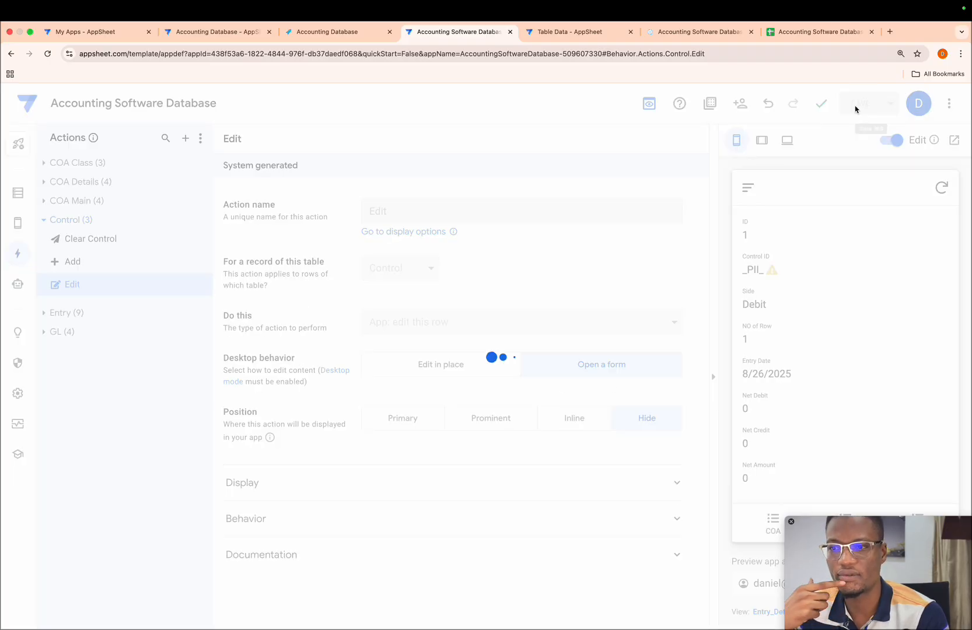
Step: Set the Clear Control action's position to Hide, save the app and return to its preview
{"action": "left_click", "coordinate": [679, 32]}
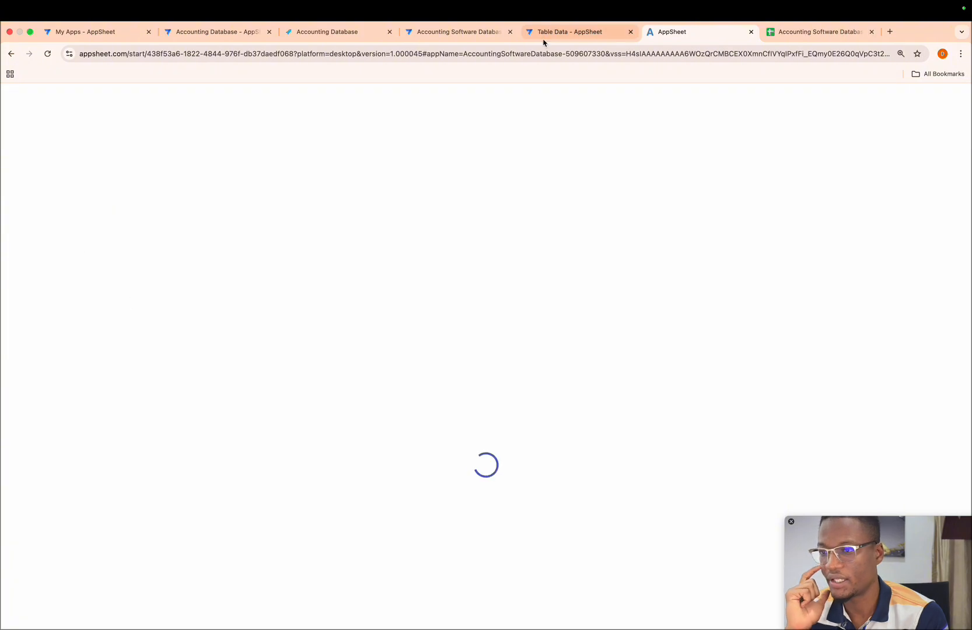
{"action": "left_click", "coordinate": [437, 34]}
{"action": "left_click", "coordinate": [68, 238]}
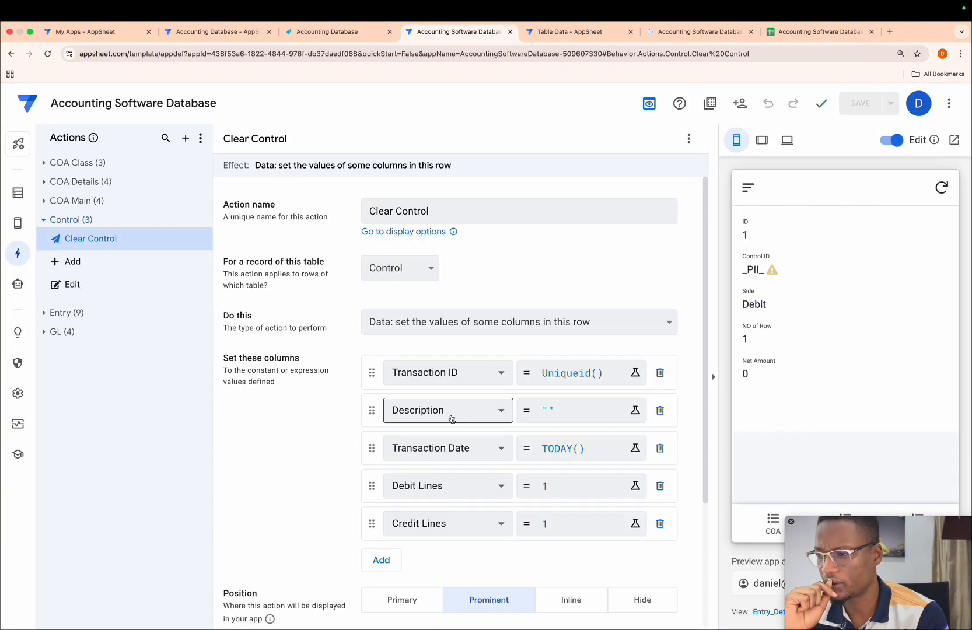
{"action": "left_click", "coordinate": [642, 600]}
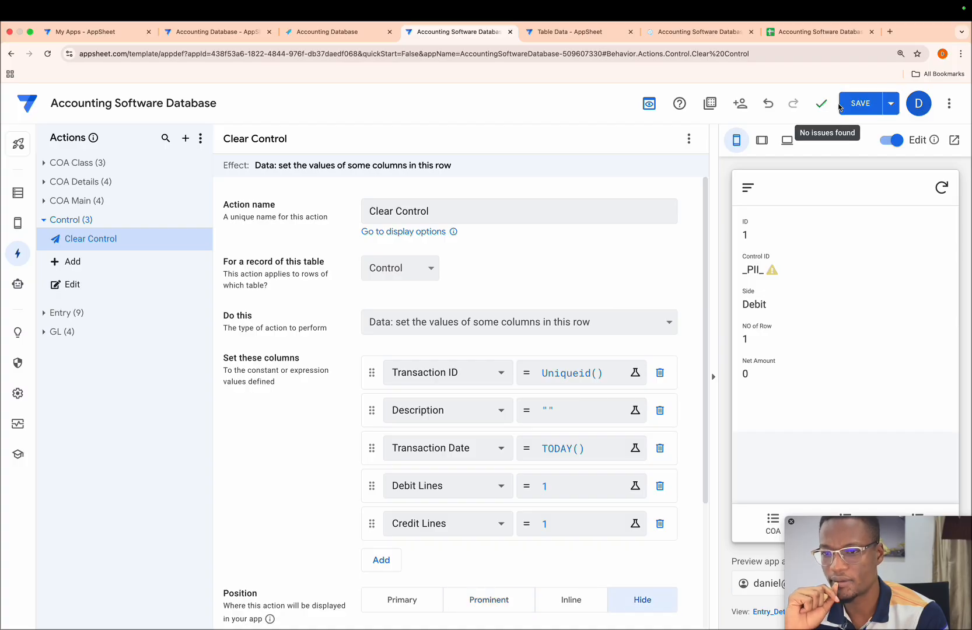
{"action": "left_click", "coordinate": [863, 104]}
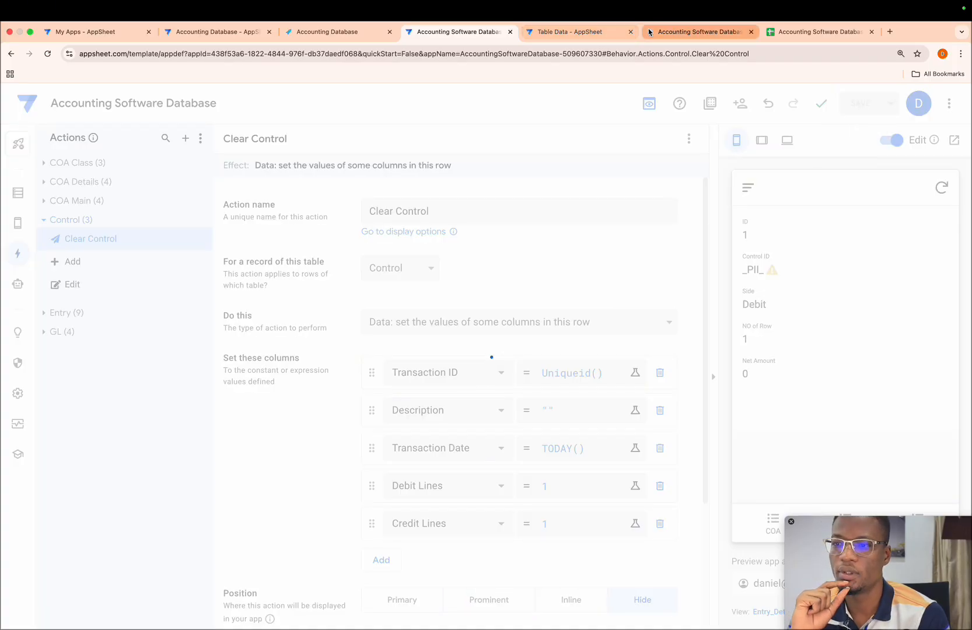
{"action": "left_click", "coordinate": [665, 32]}
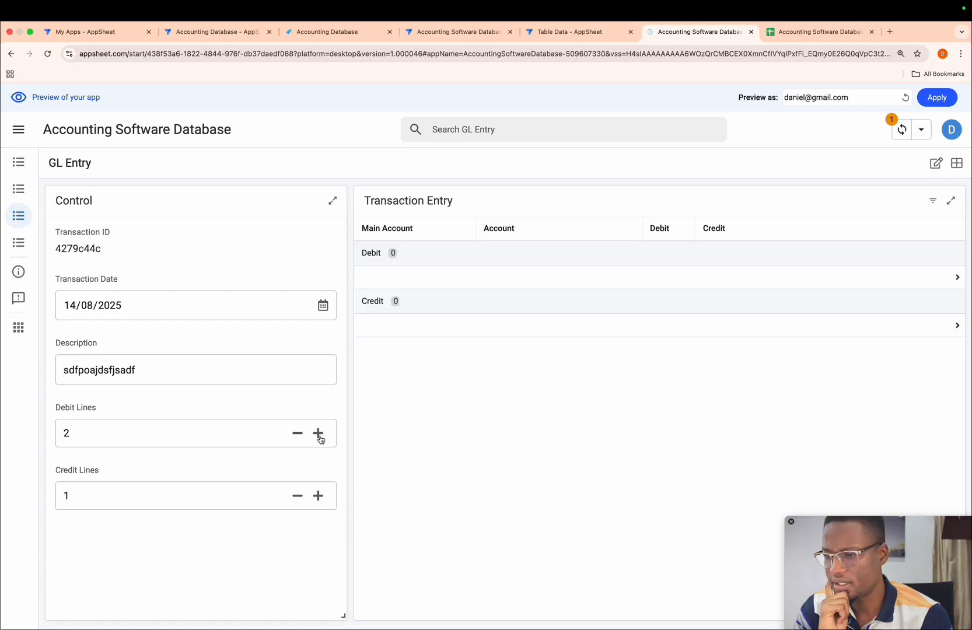
Step: Reduce Debit Lines to 1, switch to the Google Sheets database and examine the Control ID values on the Entry sheet
{"action": "left_click", "coordinate": [298, 434]}
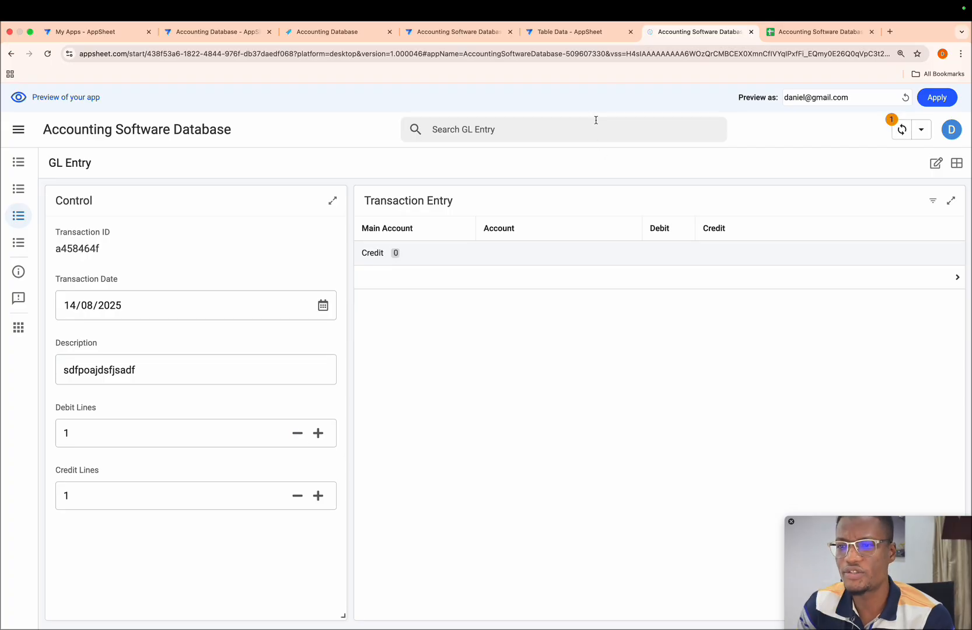
{"action": "left_click", "coordinate": [782, 38]}
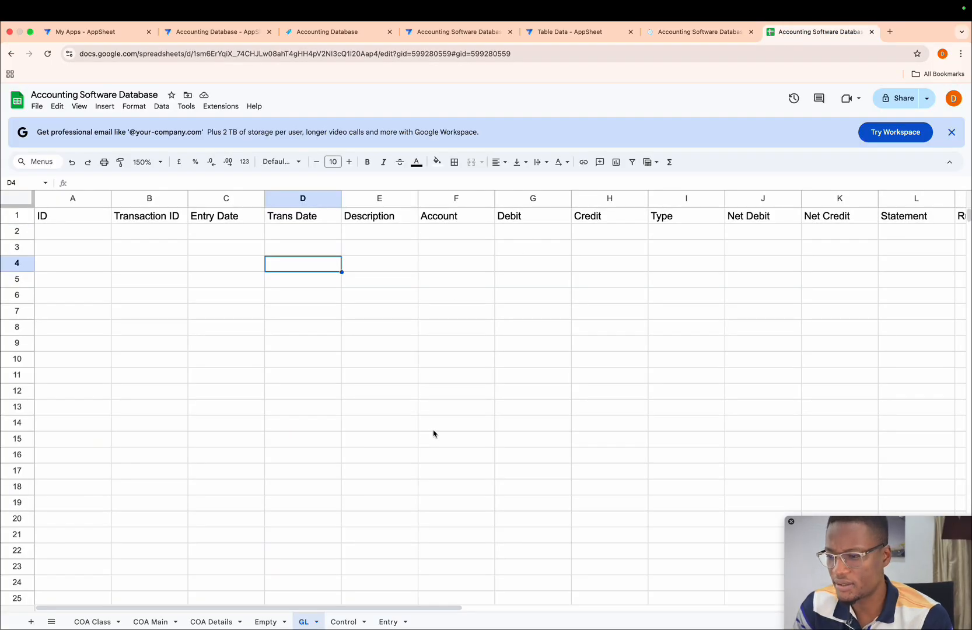
{"action": "scroll", "coordinate": [436, 437], "scroll_direction": "right", "scroll_amount": 1}
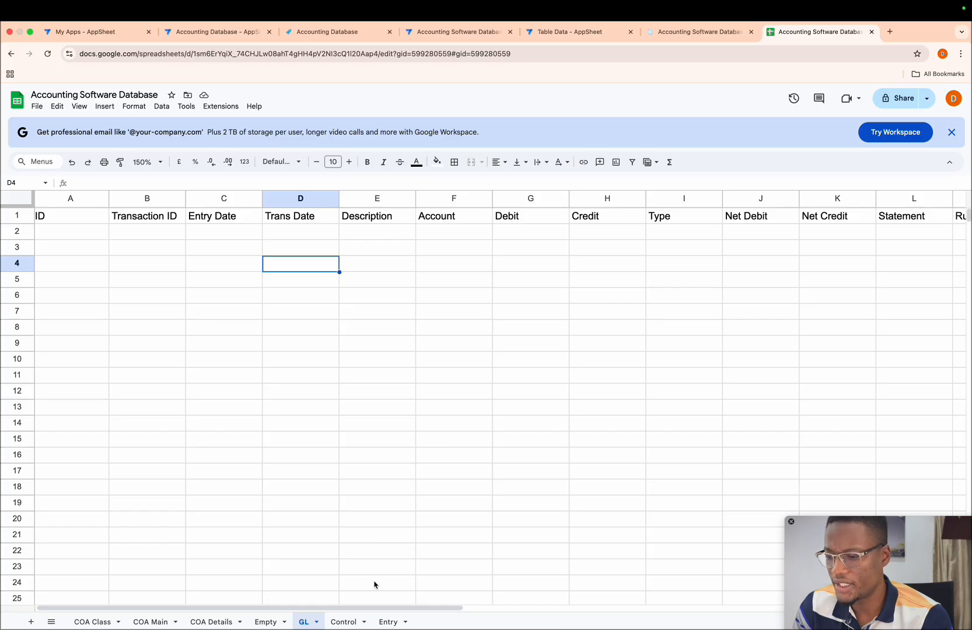
{"action": "left_click", "coordinate": [388, 621]}
{"action": "scroll", "coordinate": [396, 536], "scroll_direction": "up", "scroll_amount": 5}
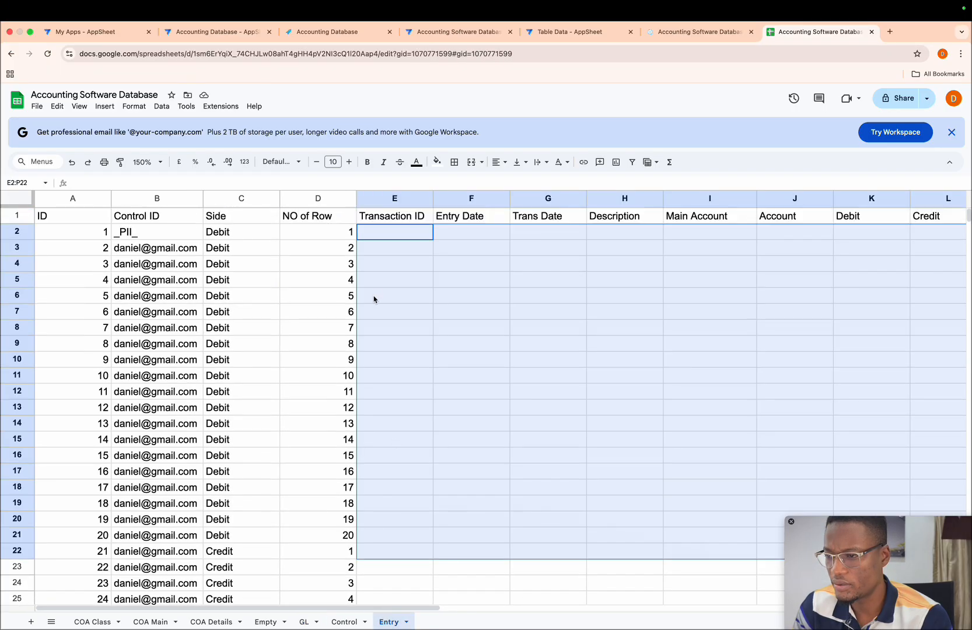
{"action": "left_click", "coordinate": [333, 251]}
{"action": "left_click", "coordinate": [166, 232]}
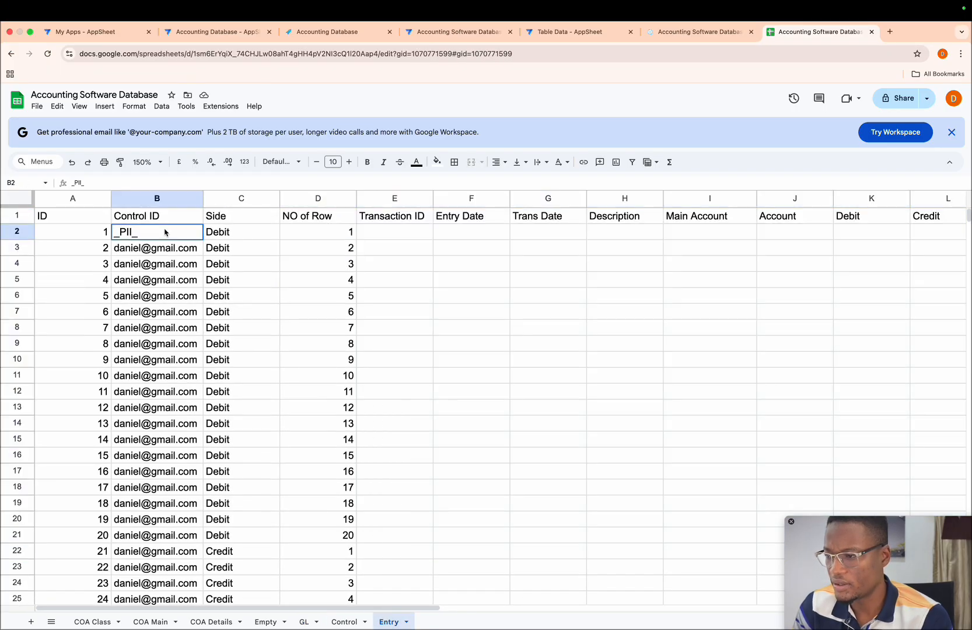
{"action": "scroll", "coordinate": [167, 272], "scroll_direction": "down", "scroll_amount": 15}
{"action": "scroll", "coordinate": [166, 272], "scroll_direction": "up", "scroll_amount": 12}
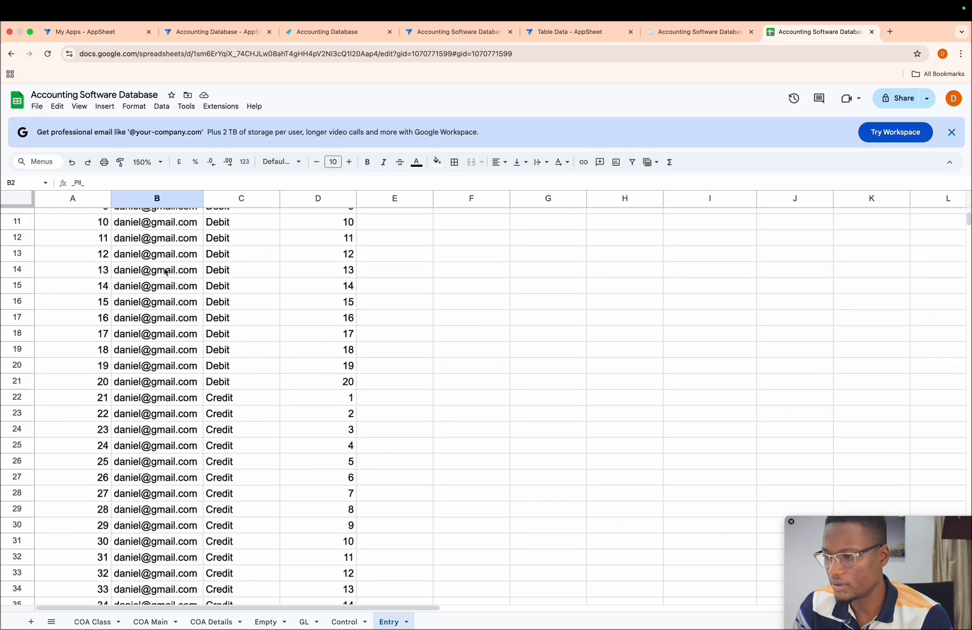
{"action": "scroll", "coordinate": [167, 271], "scroll_direction": "up", "scroll_amount": 5}
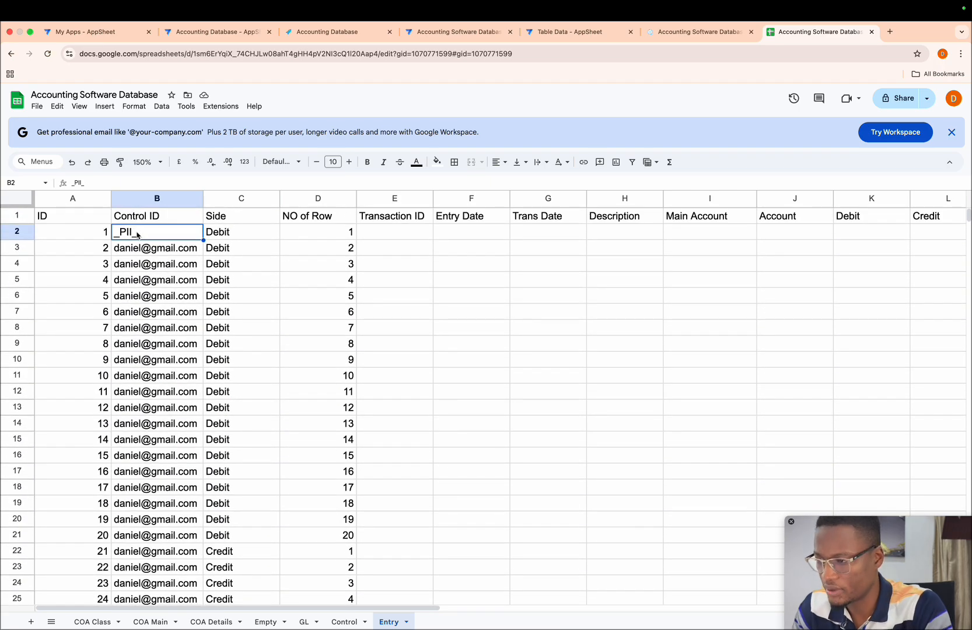
{"action": "key", "text": "Down"}
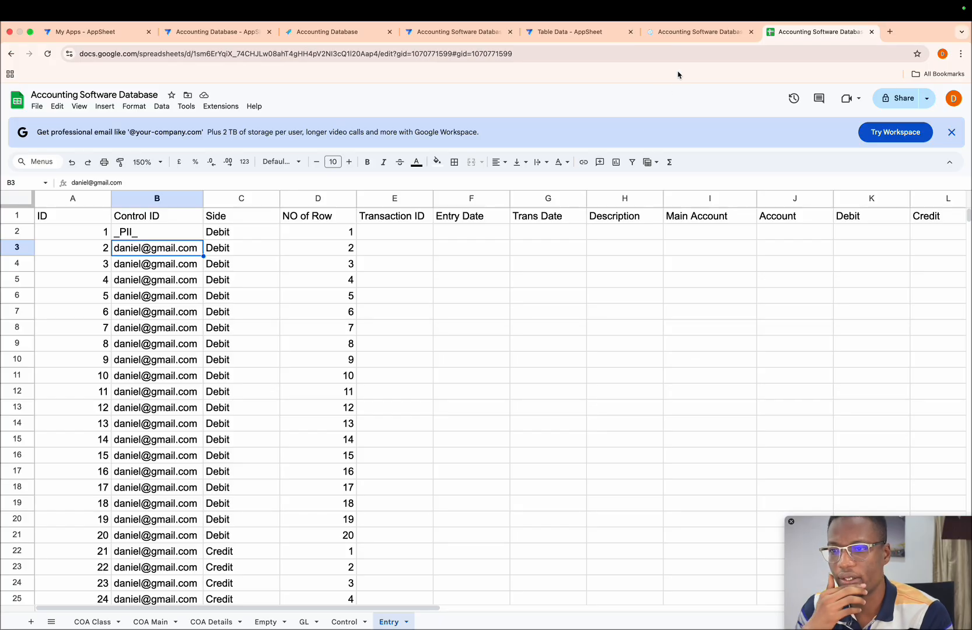
Step: Switch to the AppSheet editor and open the settings of the Entry table's Control ID column
{"action": "left_click", "coordinate": [466, 33]}
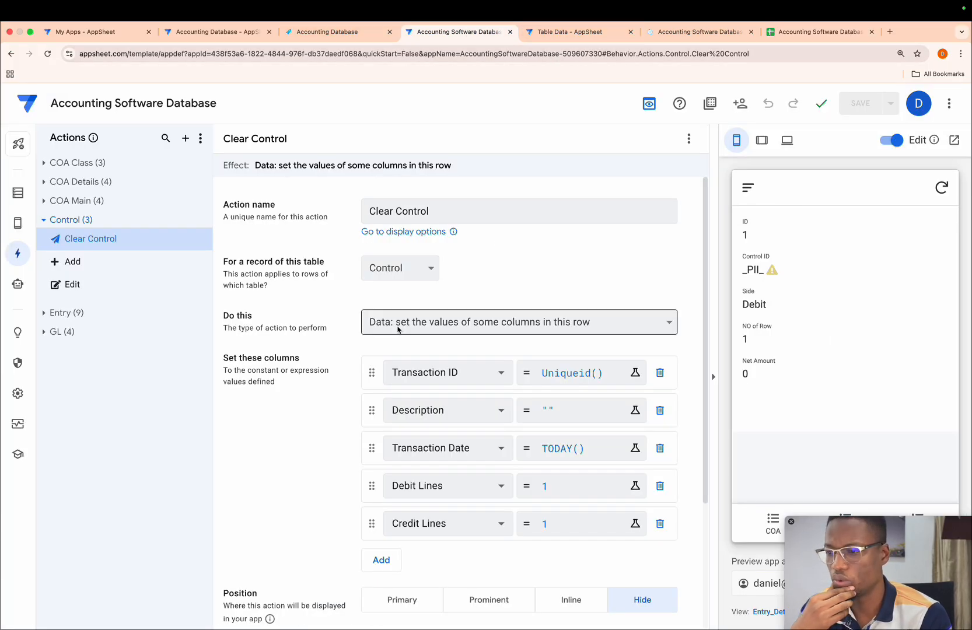
{"action": "left_click", "coordinate": [18, 193]}
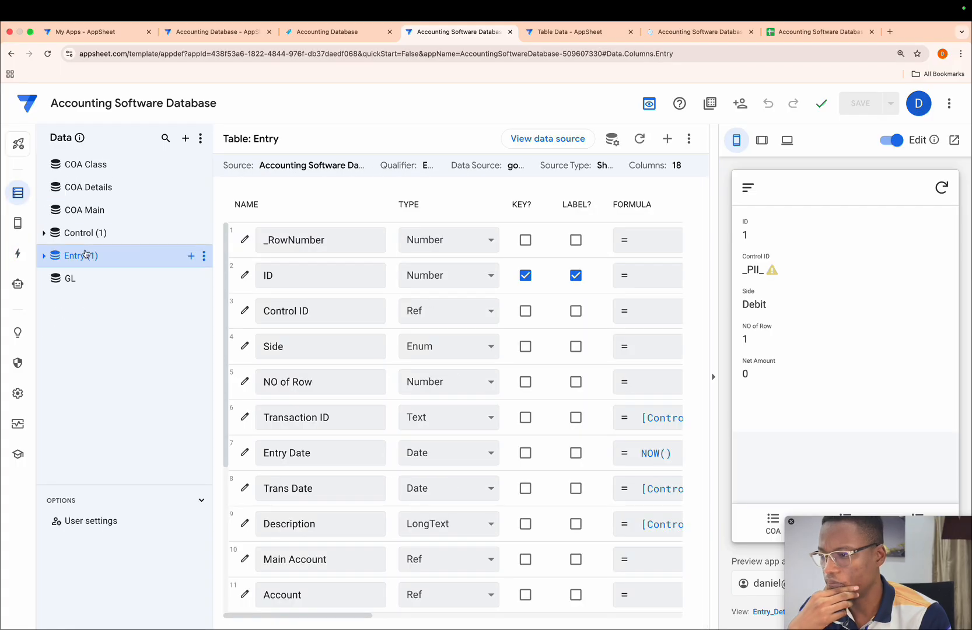
{"action": "scroll", "coordinate": [280, 408], "scroll_direction": "down", "scroll_amount": 5}
{"action": "scroll", "coordinate": [285, 432], "scroll_direction": "down", "scroll_amount": 1}
{"action": "scroll", "coordinate": [284, 427], "scroll_direction": "up", "scroll_amount": 6}
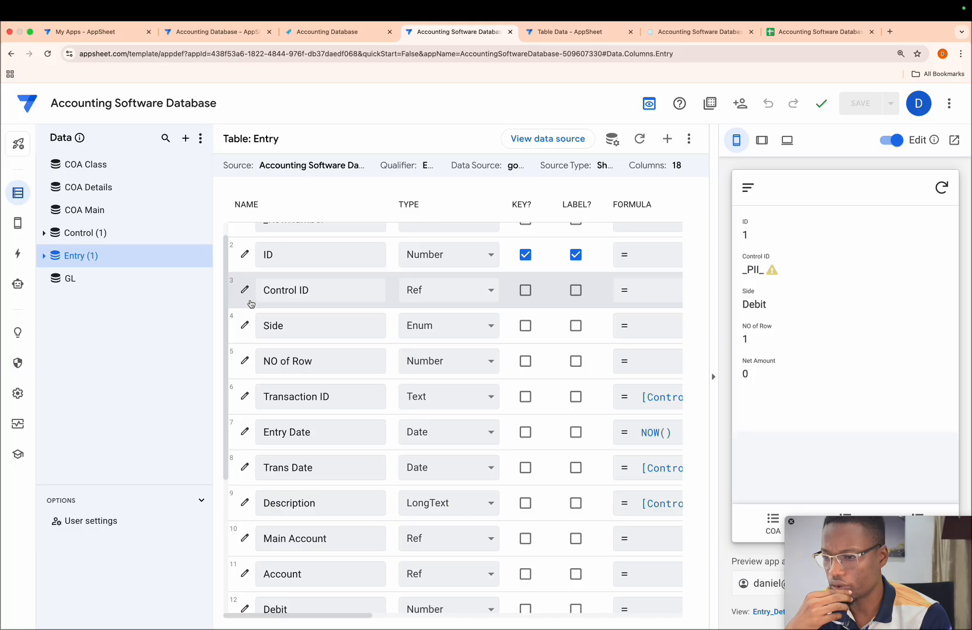
{"action": "left_click", "coordinate": [245, 291]}
Step: Examine the Control ID column's Auto Compute, Update Behavior, Data Validity and Display settings
{"action": "scroll", "coordinate": [405, 429], "scroll_direction": "down", "scroll_amount": 5}
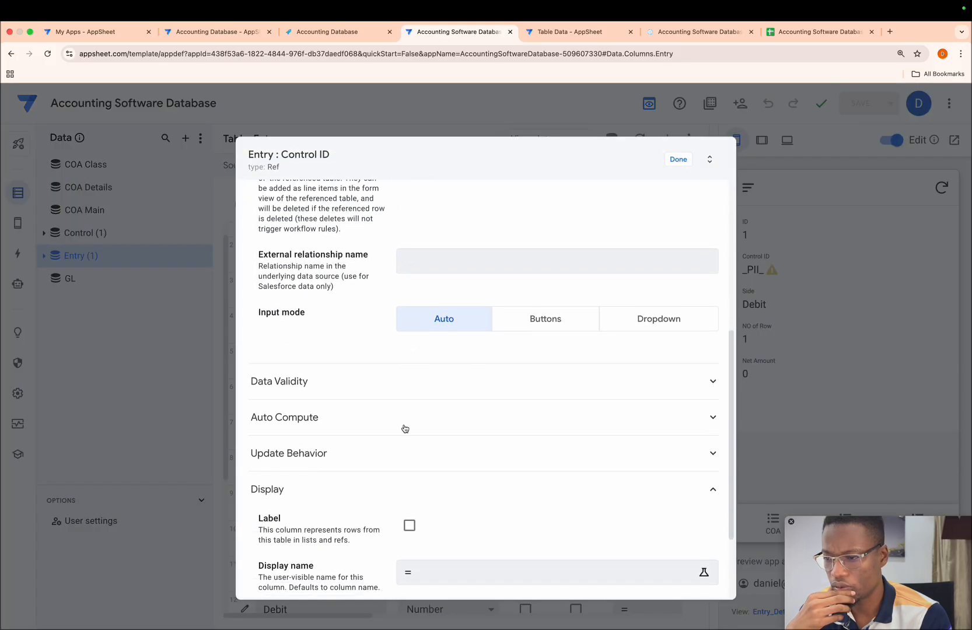
{"action": "left_click", "coordinate": [386, 429]}
{"action": "scroll", "coordinate": [386, 428], "scroll_direction": "down", "scroll_amount": 6}
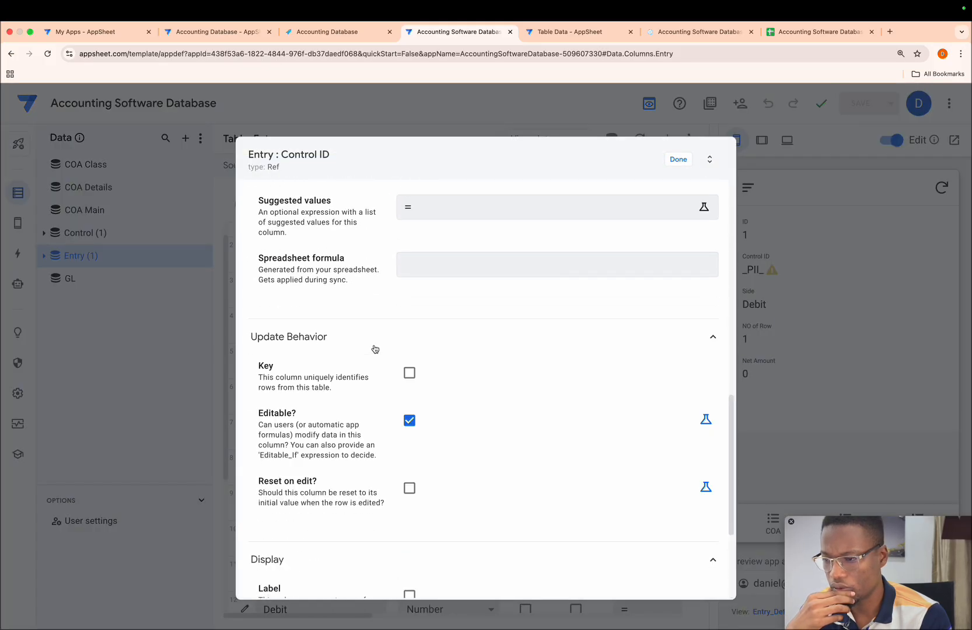
{"action": "left_click", "coordinate": [375, 349]}
{"action": "scroll", "coordinate": [374, 348], "scroll_direction": "down", "scroll_amount": 1}
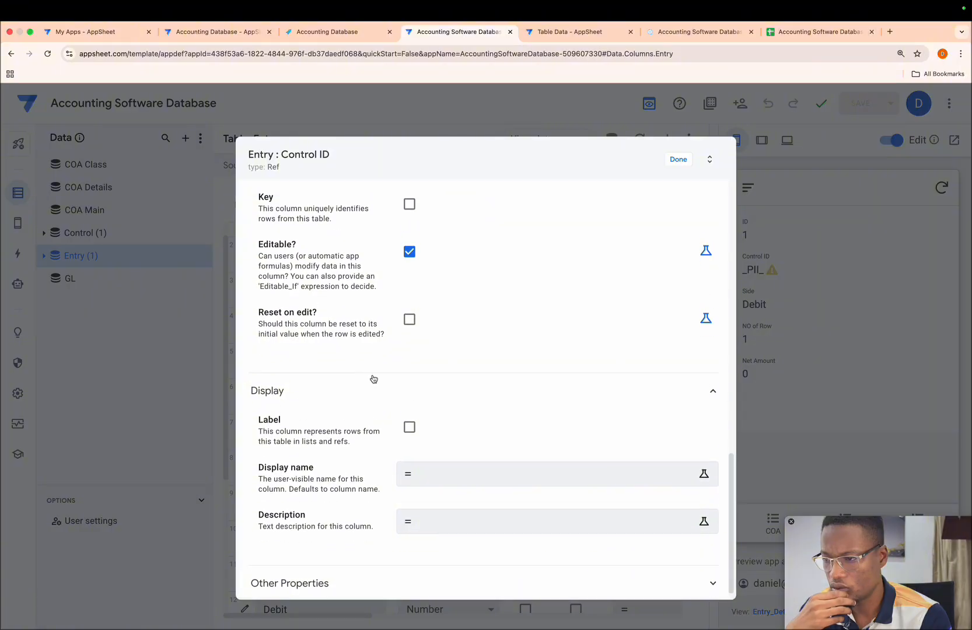
{"action": "scroll", "coordinate": [374, 379], "scroll_direction": "up", "scroll_amount": 7}
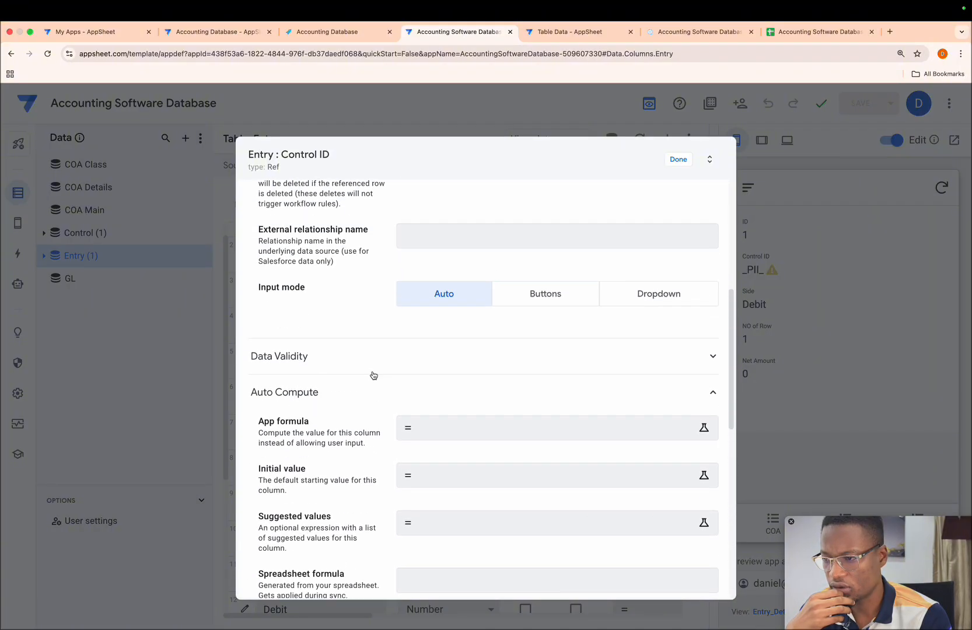
{"action": "left_click", "coordinate": [355, 352]}
{"action": "scroll", "coordinate": [354, 350], "scroll_direction": "down", "scroll_amount": 10}
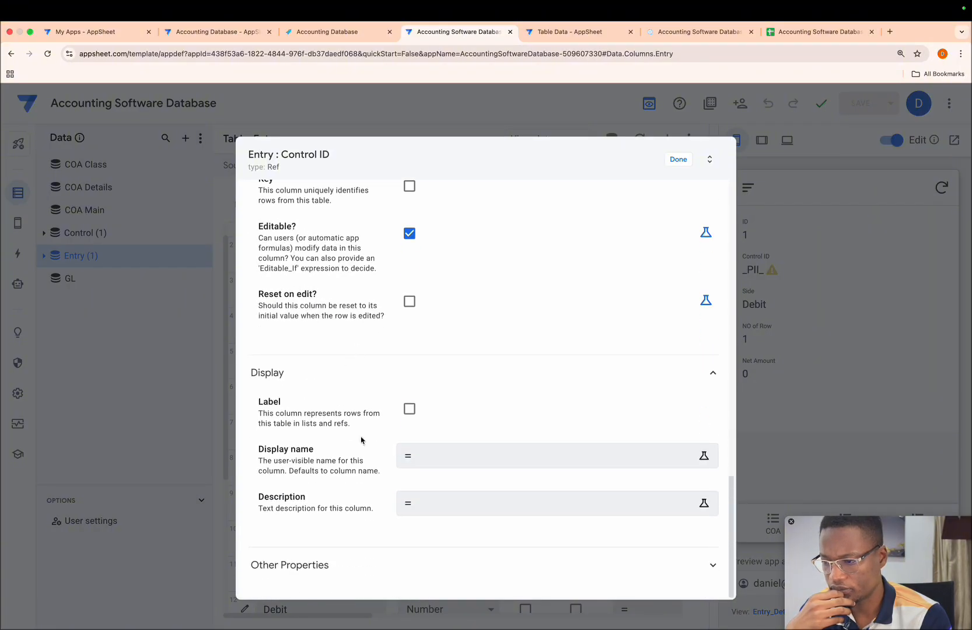
Step: Turn off Sensitive data in the Control ID column's other properties, close its settings and save the app
{"action": "left_click", "coordinate": [374, 557]}
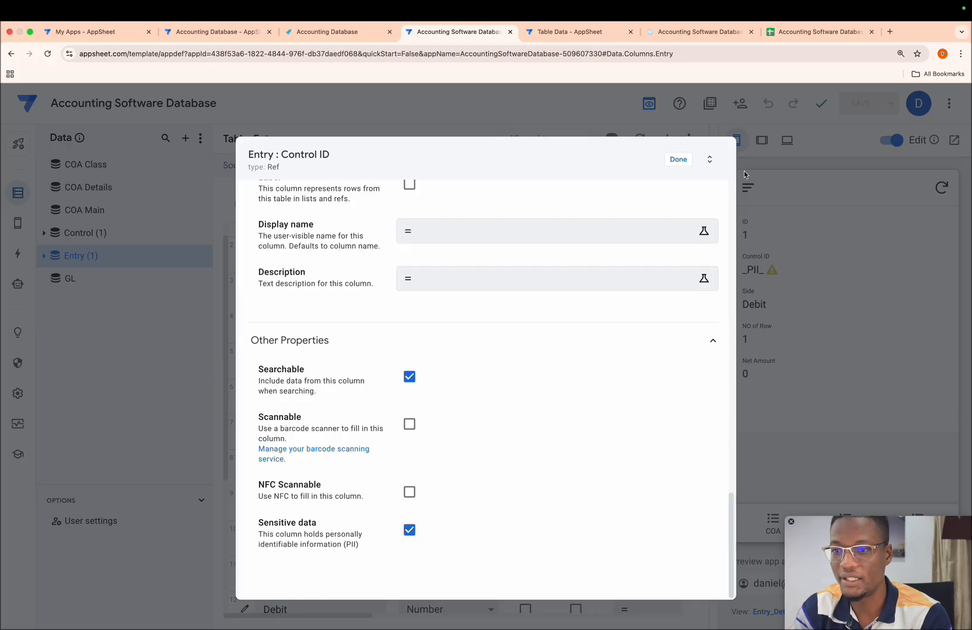
{"action": "left_click", "coordinate": [789, 33]}
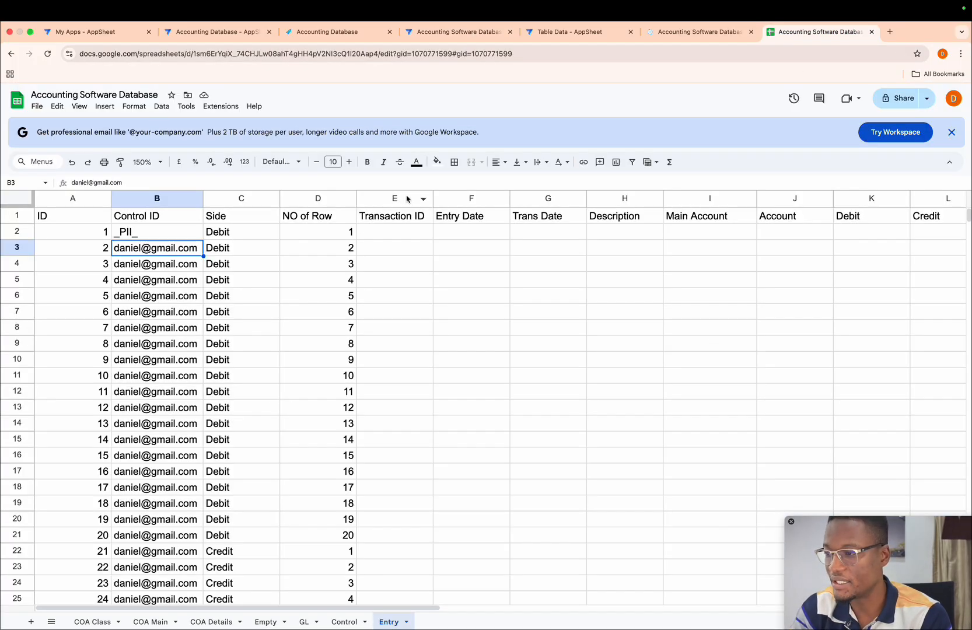
{"action": "double_click", "coordinate": [132, 233]}
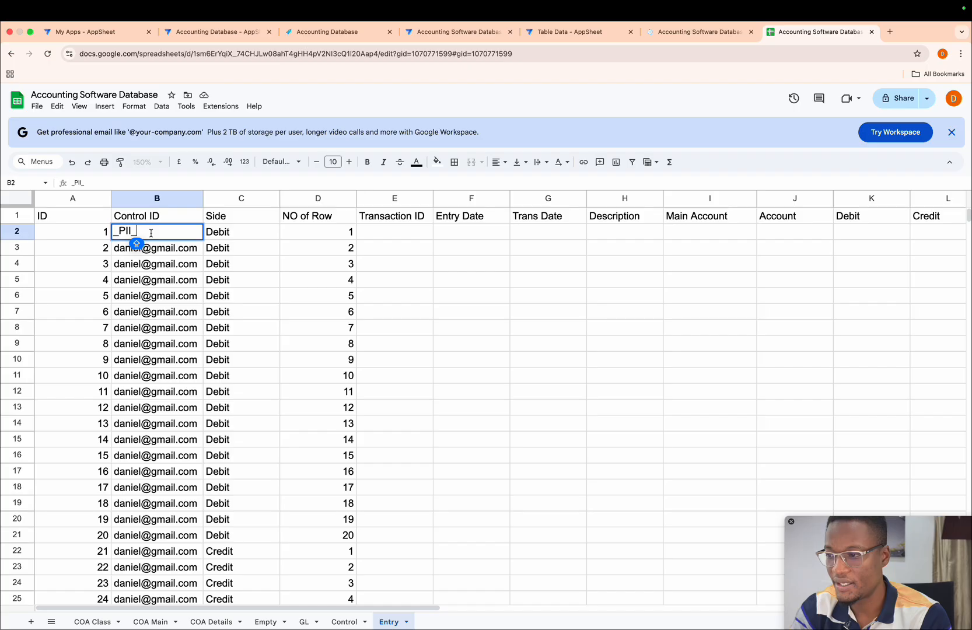
{"action": "left_click", "coordinate": [437, 33]}
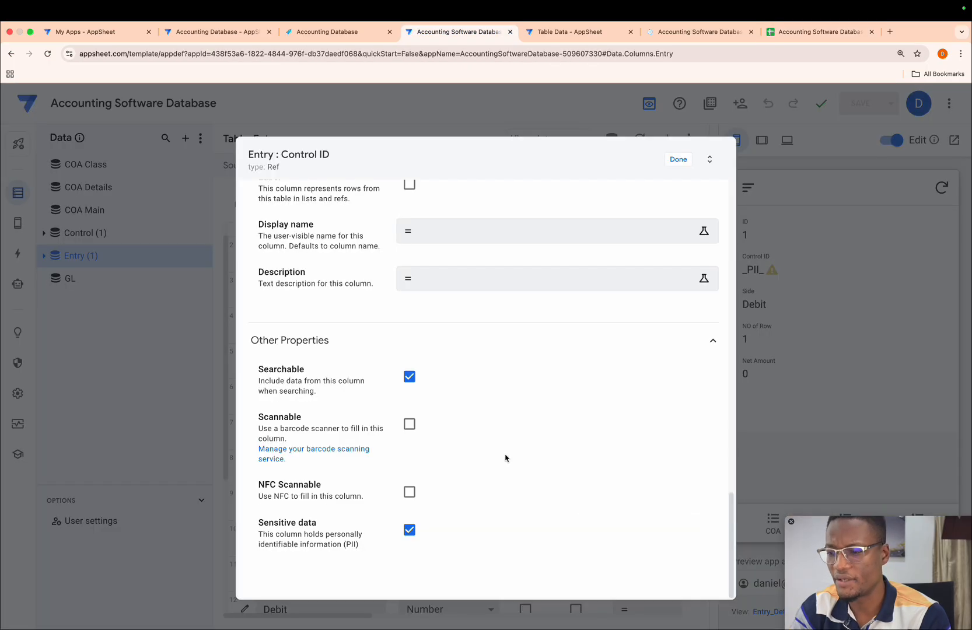
{"action": "left_click", "coordinate": [409, 530]}
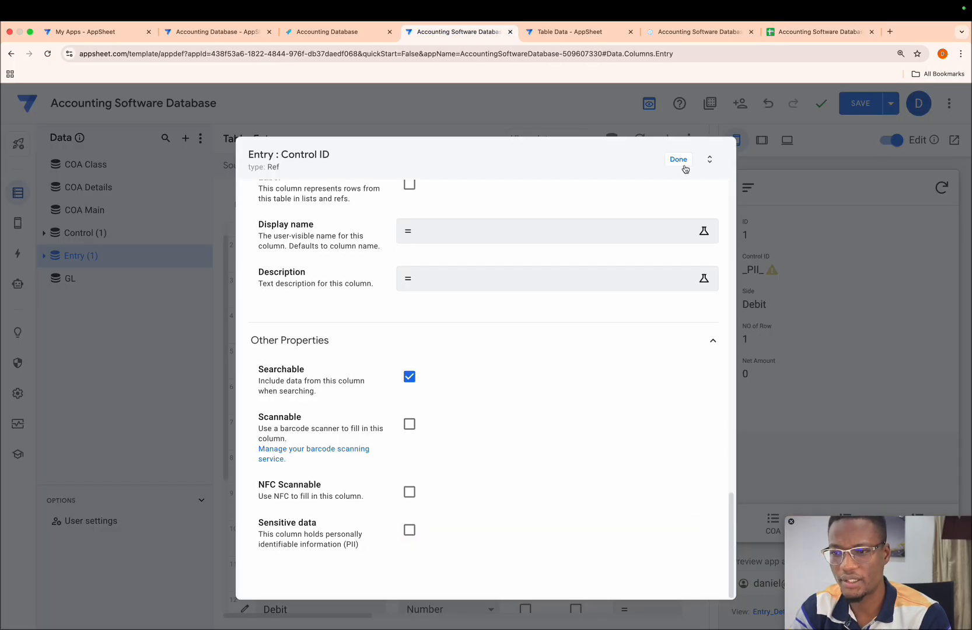
{"action": "left_click", "coordinate": [681, 165]}
{"action": "left_click", "coordinate": [860, 104]}
Step: In Google Sheets, copy the Control ID from B3 into B2 on the Entry sheet, and sync the AppSheet app preview
{"action": "left_click", "coordinate": [820, 31]}
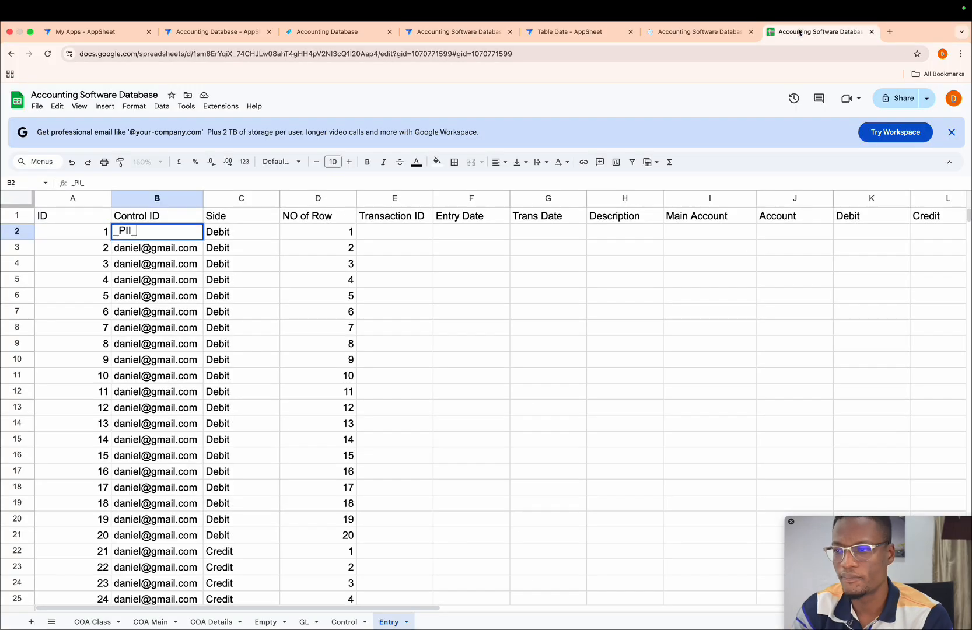
{"action": "left_click", "coordinate": [150, 249]}
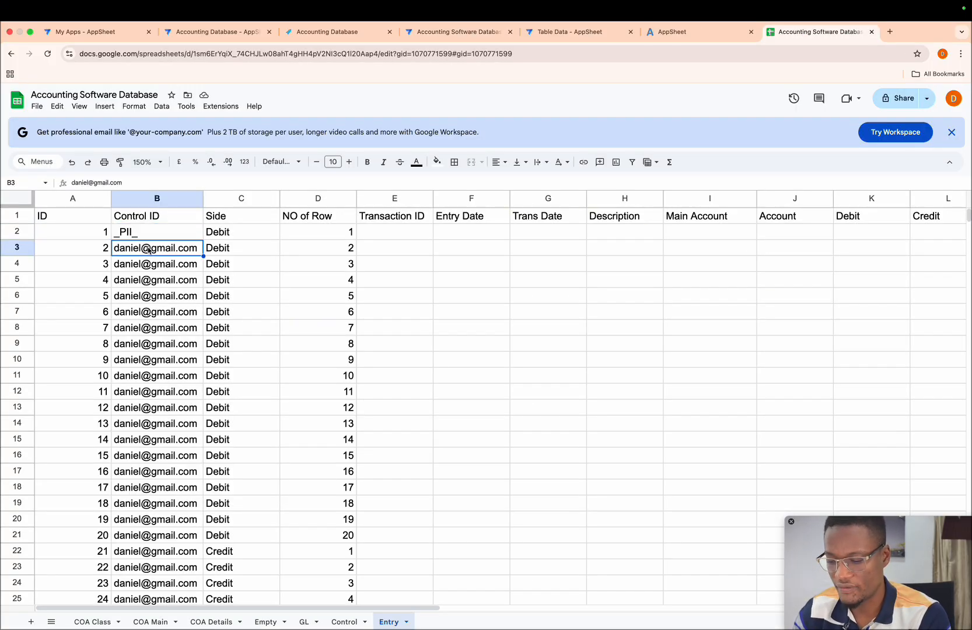
{"action": "key", "text": "ctrl+c"}
{"action": "key", "text": "Up"}
{"action": "key", "text": "ctrl+v"}
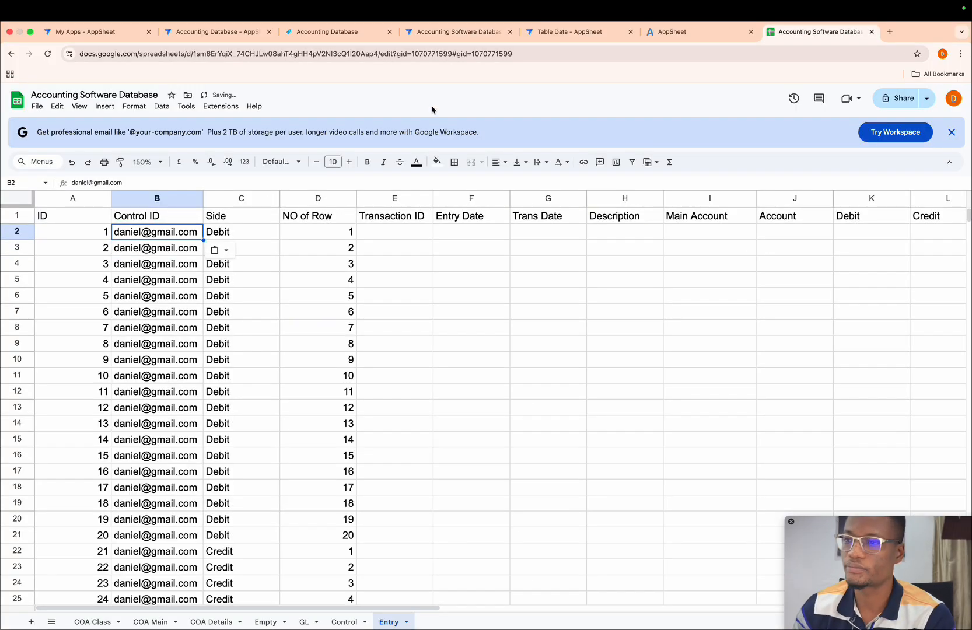
{"action": "left_click", "coordinate": [658, 32]}
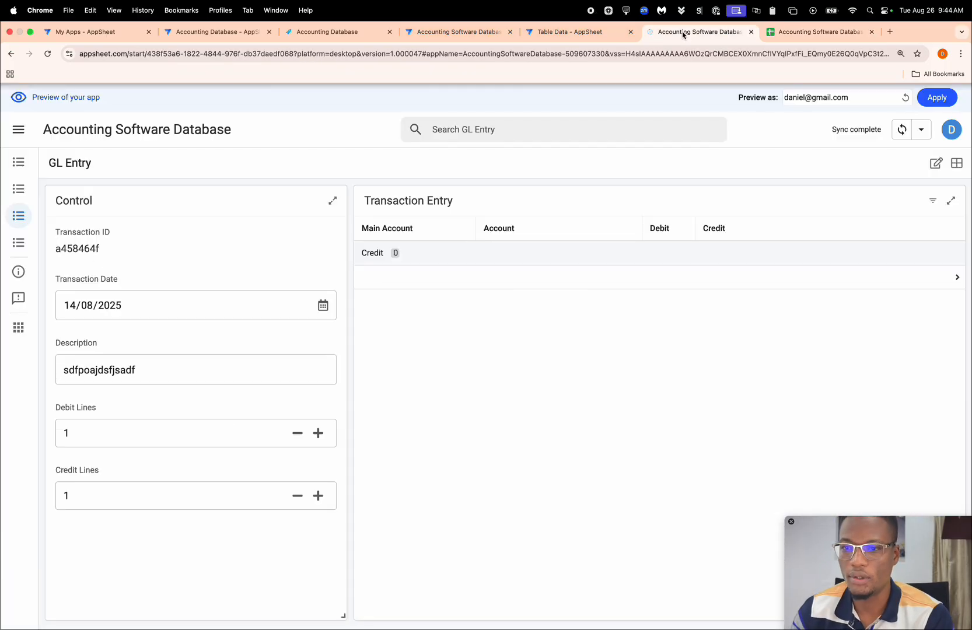
{"action": "left_click", "coordinate": [902, 130]}
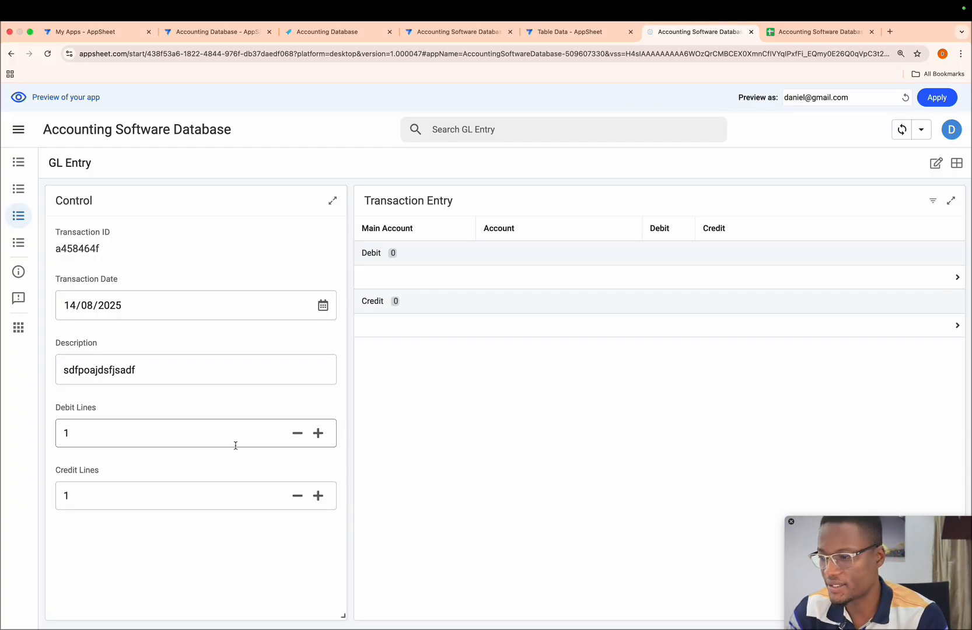
Step: Replace the Control description with "Test Transaction"
{"action": "double_click", "coordinate": [205, 368]}
{"action": "key", "text": "BackSpace"}
{"action": "type", "text": "TEST"}
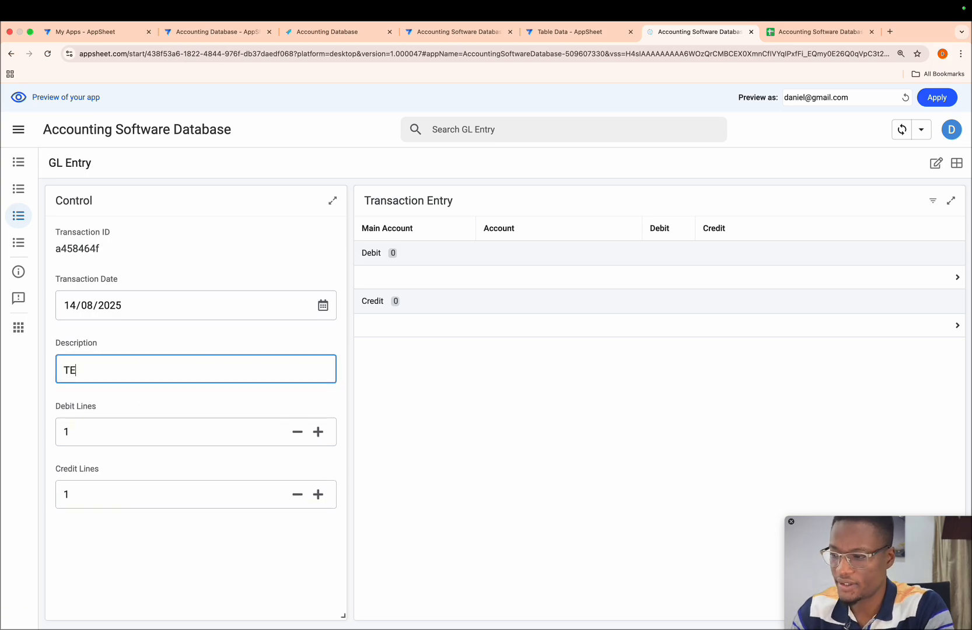
{"action": "key", "text": "BackSpace"}
{"action": "key", "text": "BackSpace"}
{"action": "key", "text": "BackSpace"}
{"action": "type", "text": "est Transaction"}
{"action": "left_click", "coordinate": [217, 345]}
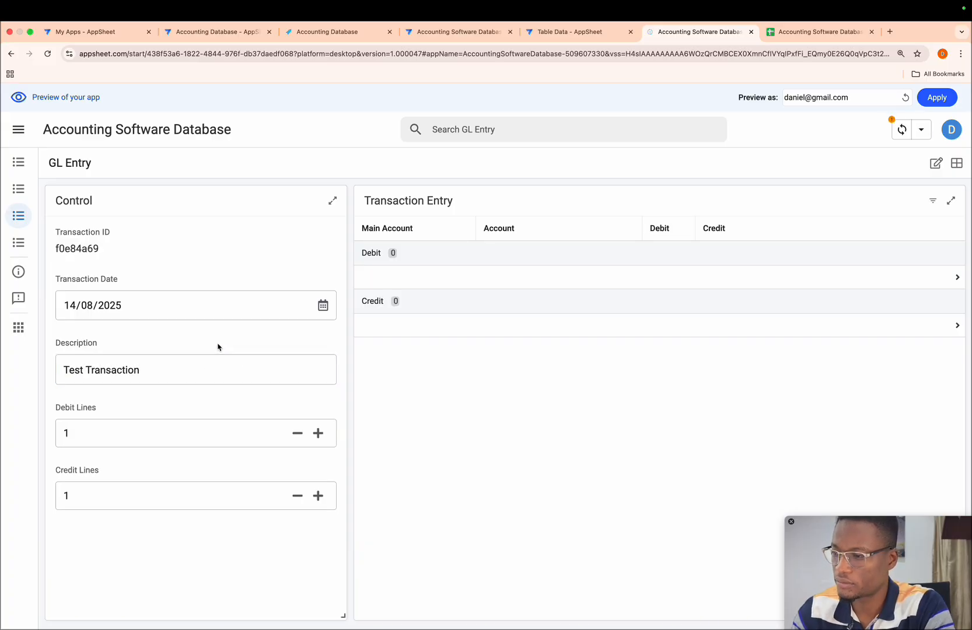
Step: Set the transaction date to 15/08/2025 and Debit Lines to 2
{"action": "left_click", "coordinate": [323, 305]}
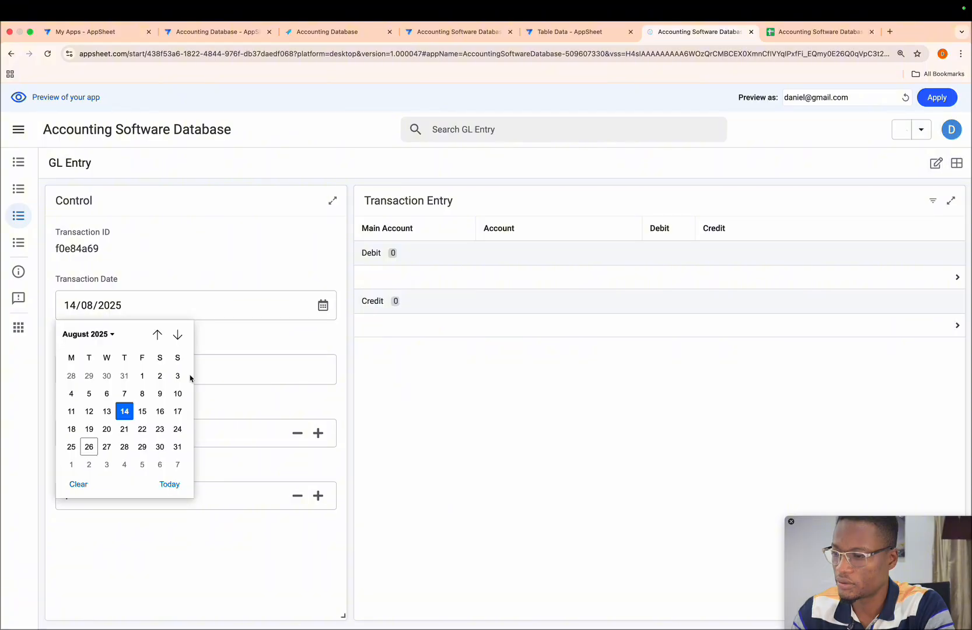
{"action": "left_click", "coordinate": [144, 409]}
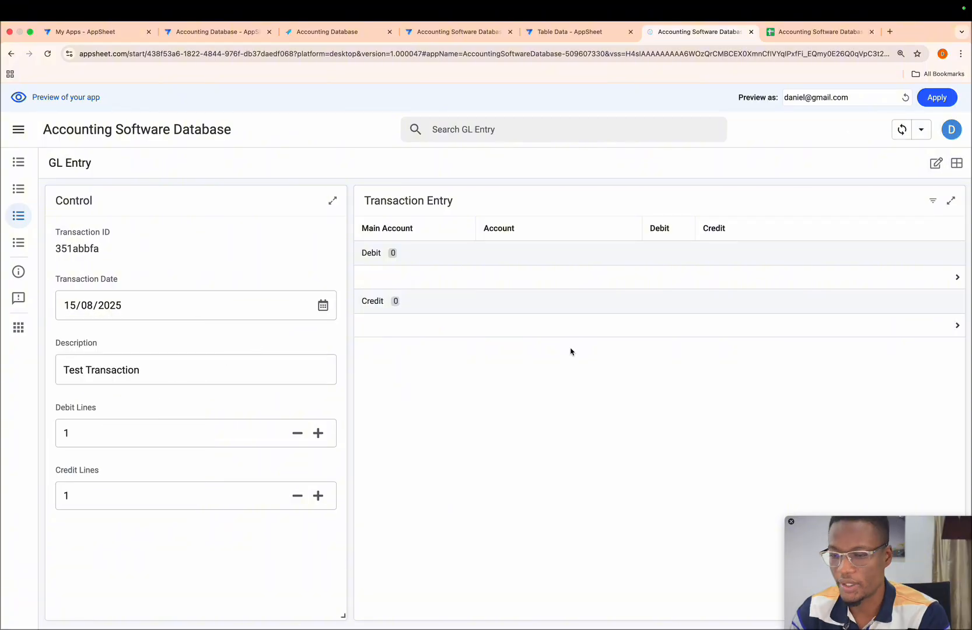
{"action": "left_click", "coordinate": [318, 433]}
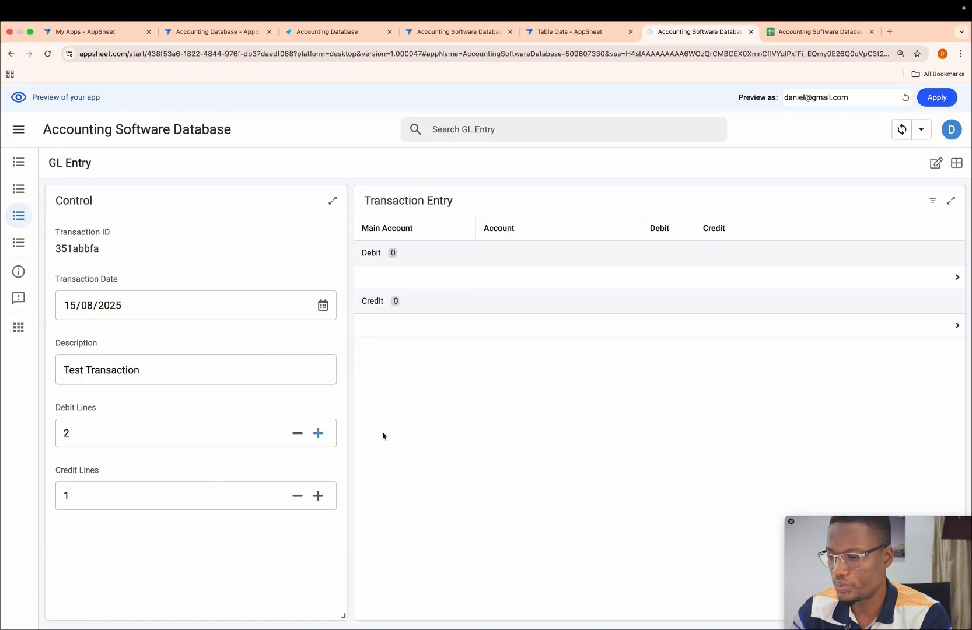
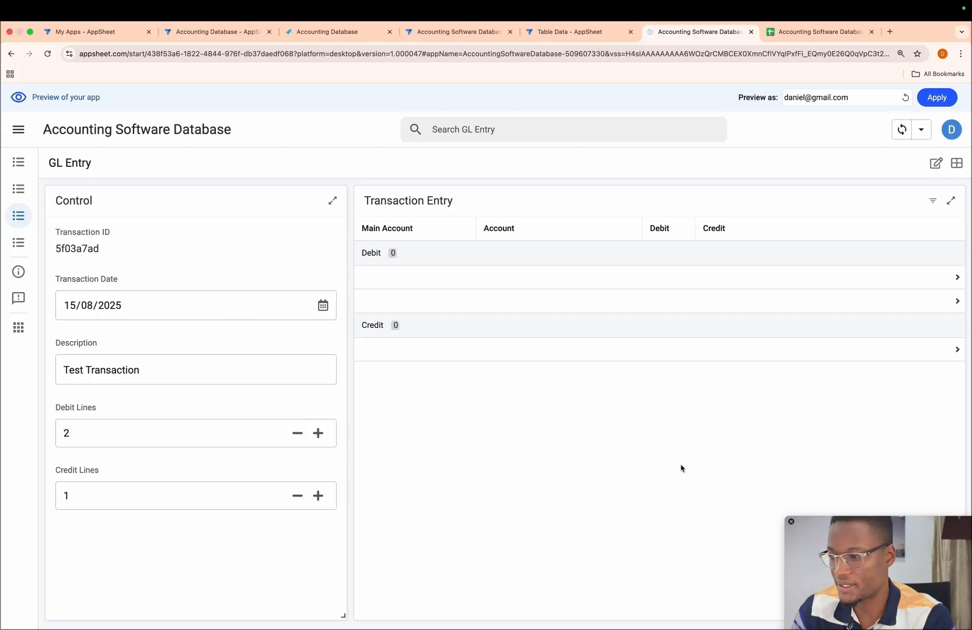
Step: Change the Control description to "Part payment of inperson service"
{"action": "left_click", "coordinate": [182, 375]}
{"action": "triple_click", "coordinate": [182, 375]}
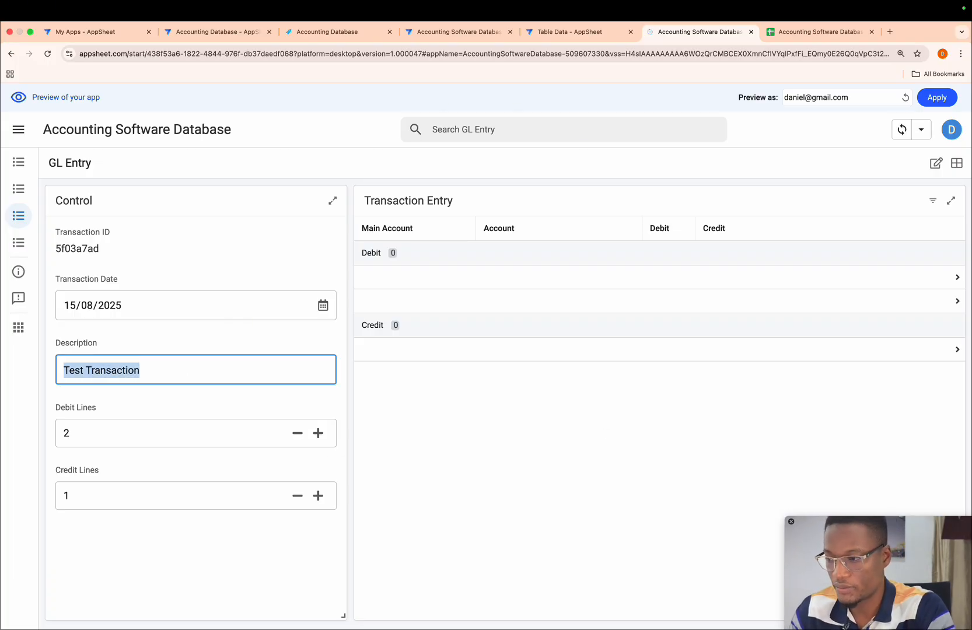
{"action": "key", "text": "BackSpace"}
{"action": "type", "text": "Part payment"}
{"action": "key", "text": "BackSpace"}
{"action": "type", "text": "nt of inper"}
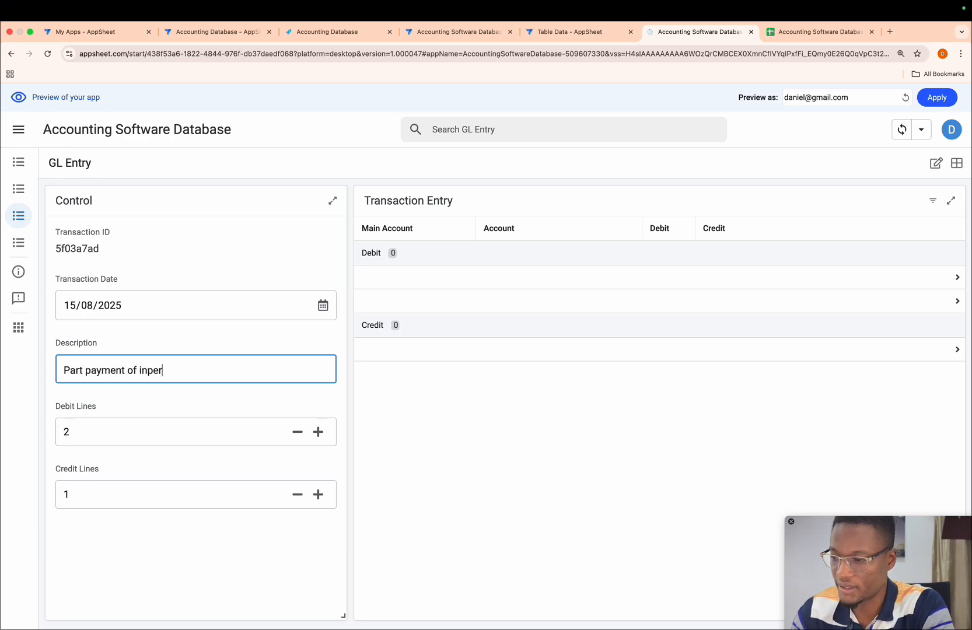
{"action": "type", "text": "son service"}
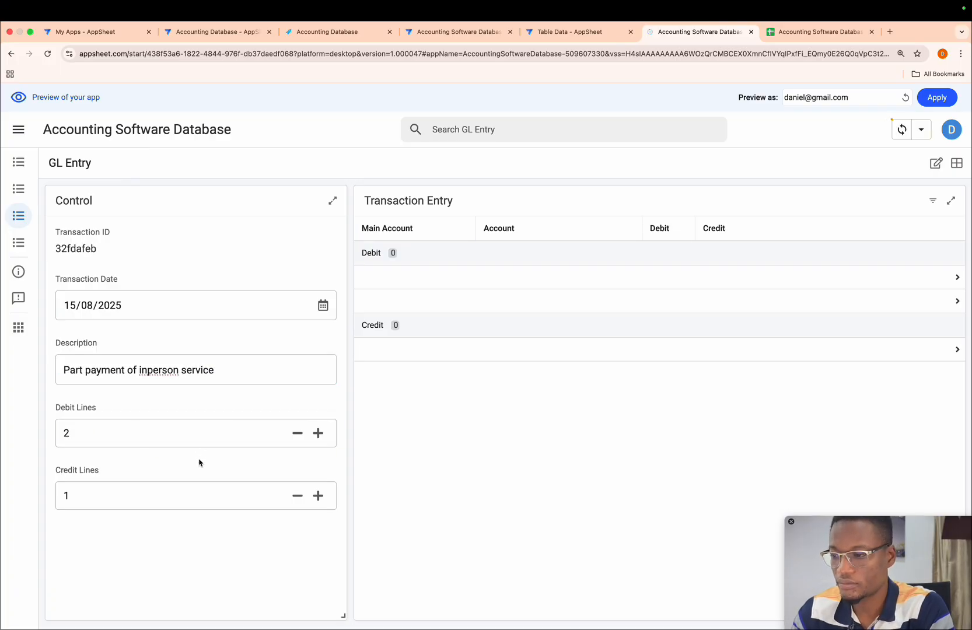
Step: Start editing the Transaction Entry rows and fill the first debit line with Bank Account, Bank A - Operating and a debit of 10000
{"action": "key", "text": "Return"}
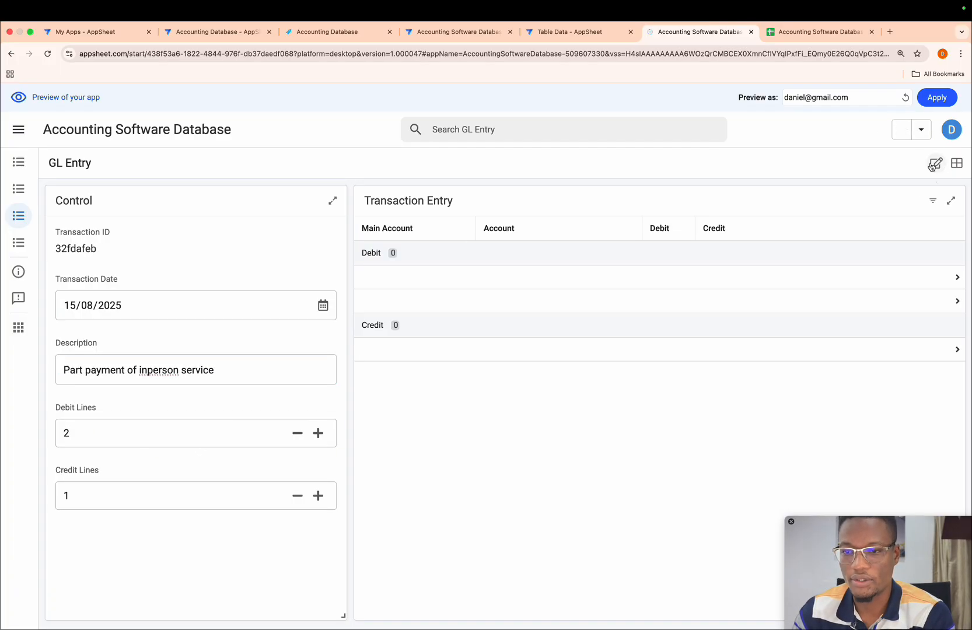
{"action": "left_click", "coordinate": [936, 164]}
{"action": "left_click", "coordinate": [430, 277]}
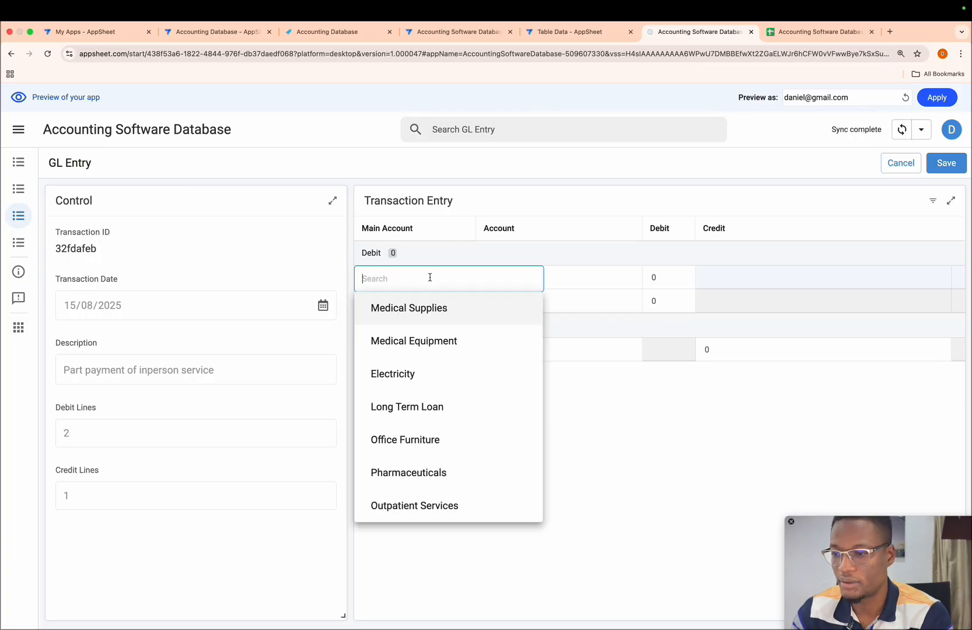
{"action": "type", "text": "cas"}
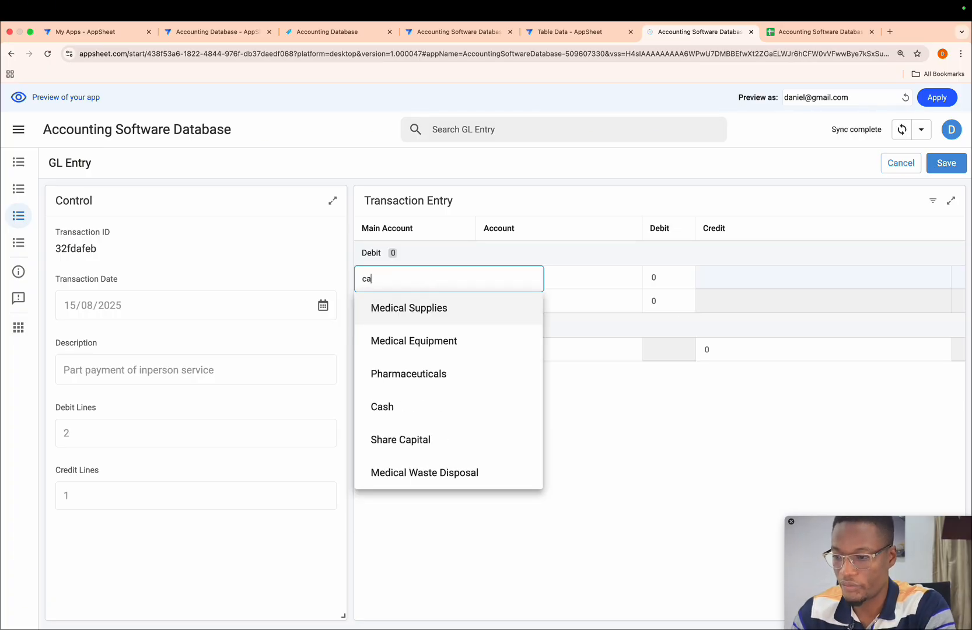
{"action": "key", "text": "BackSpace"}
{"action": "key", "text": "BackSpace"}
{"action": "key", "text": "BackSpace"}
{"action": "type", "text": "bank"}
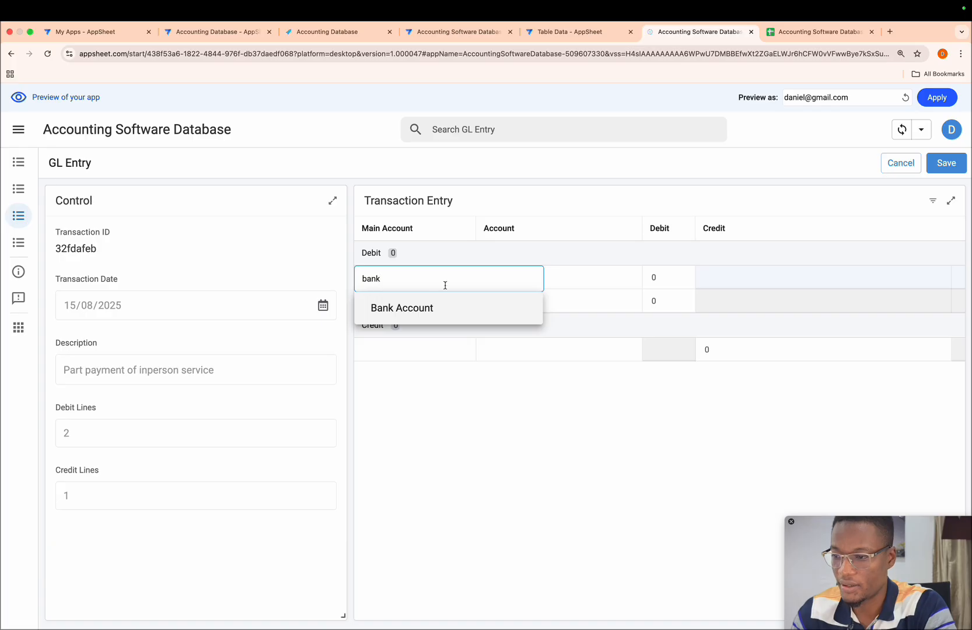
{"action": "left_click", "coordinate": [445, 308]}
{"action": "left_click", "coordinate": [549, 280]}
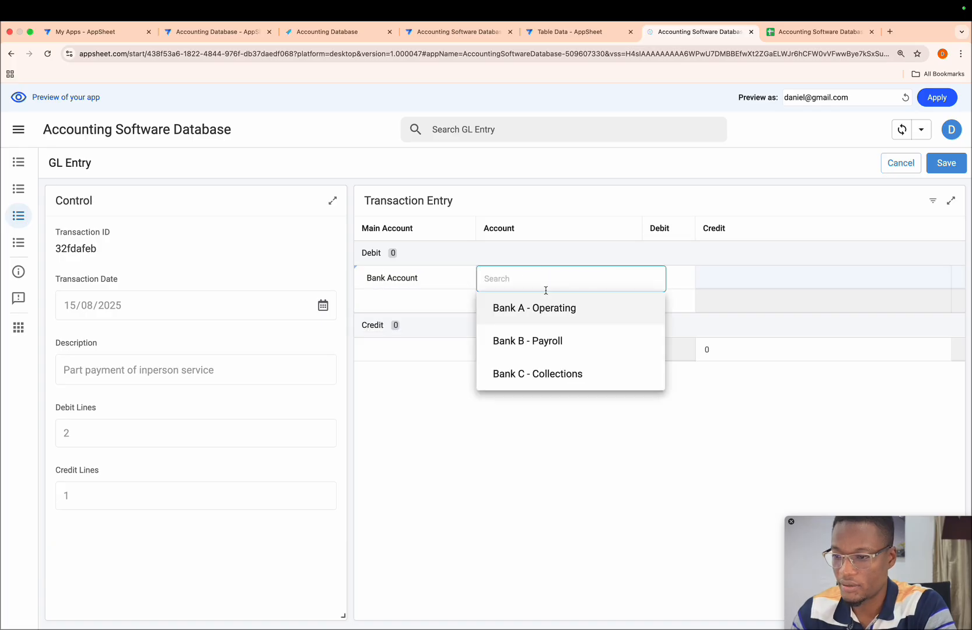
{"action": "left_click", "coordinate": [539, 308]}
{"action": "left_click", "coordinate": [683, 278]}
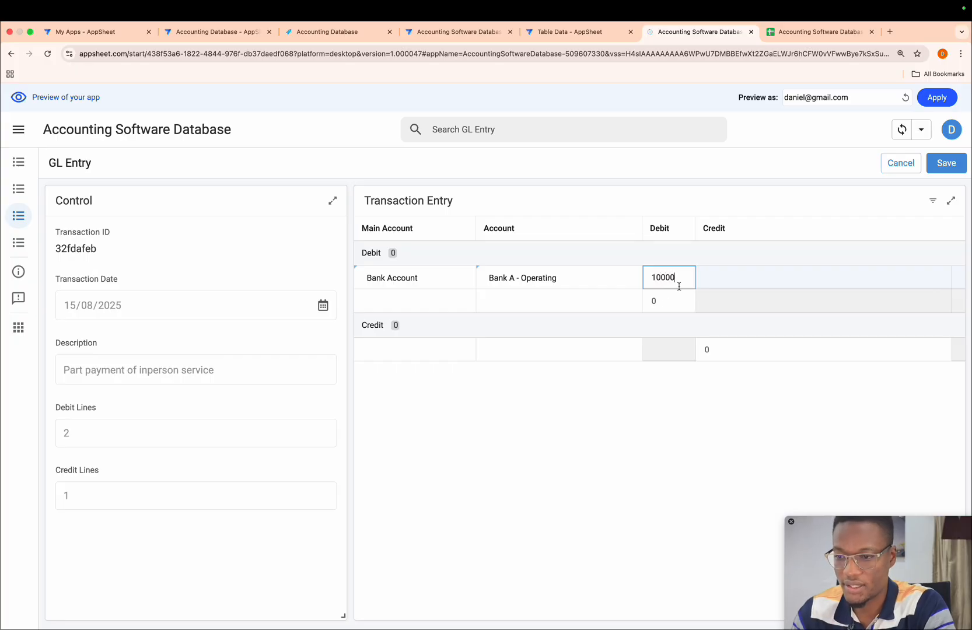
{"action": "type", "text": "10000"}
Step: Fill the second debit line with Patient Receivables, OPD Receivables and a debit of 5000
{"action": "left_click", "coordinate": [454, 298]}
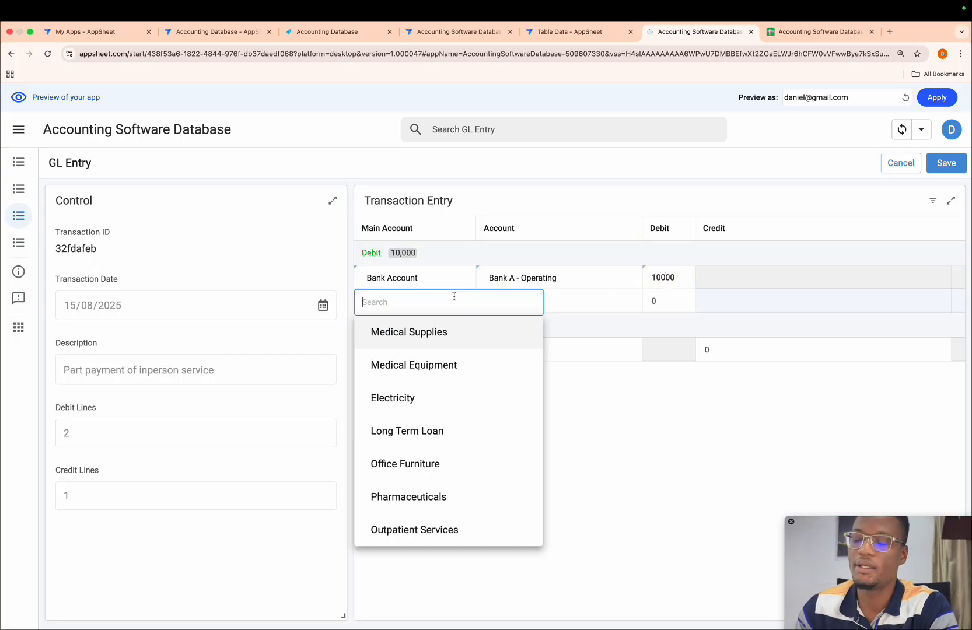
{"action": "type", "text": "tra"}
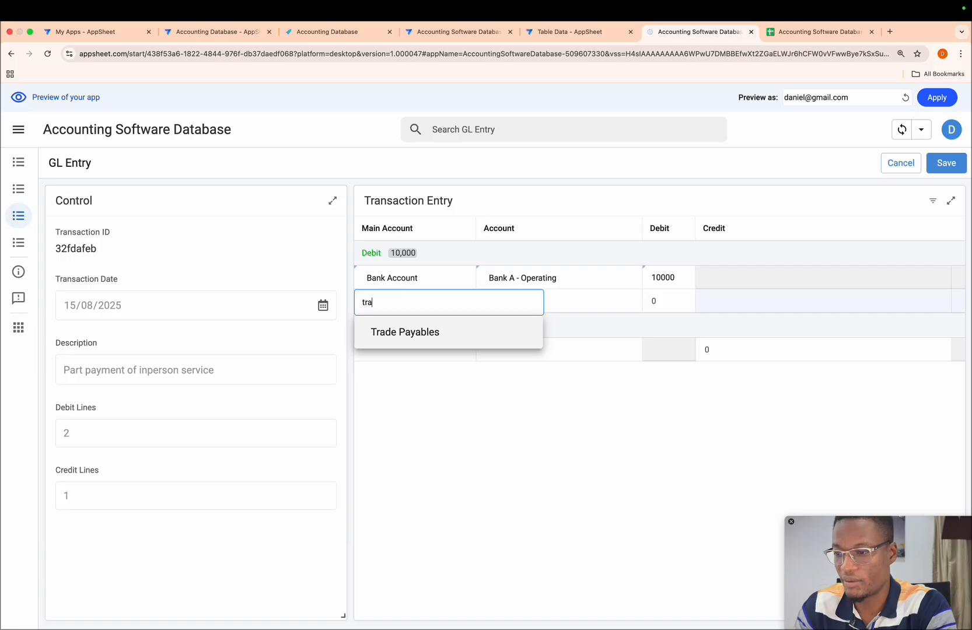
{"action": "key", "text": "BackSpace"}
{"action": "key", "text": "BackSpace"}
{"action": "key", "text": "BackSpace"}
{"action": "type", "text": "rec"}
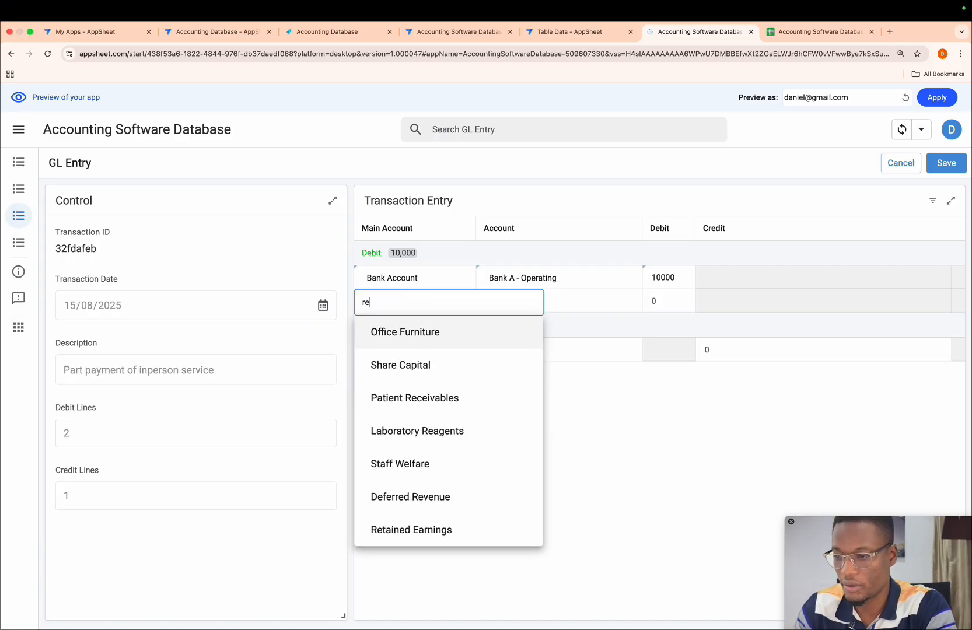
{"action": "left_click", "coordinate": [428, 345]}
{"action": "left_click", "coordinate": [588, 309]}
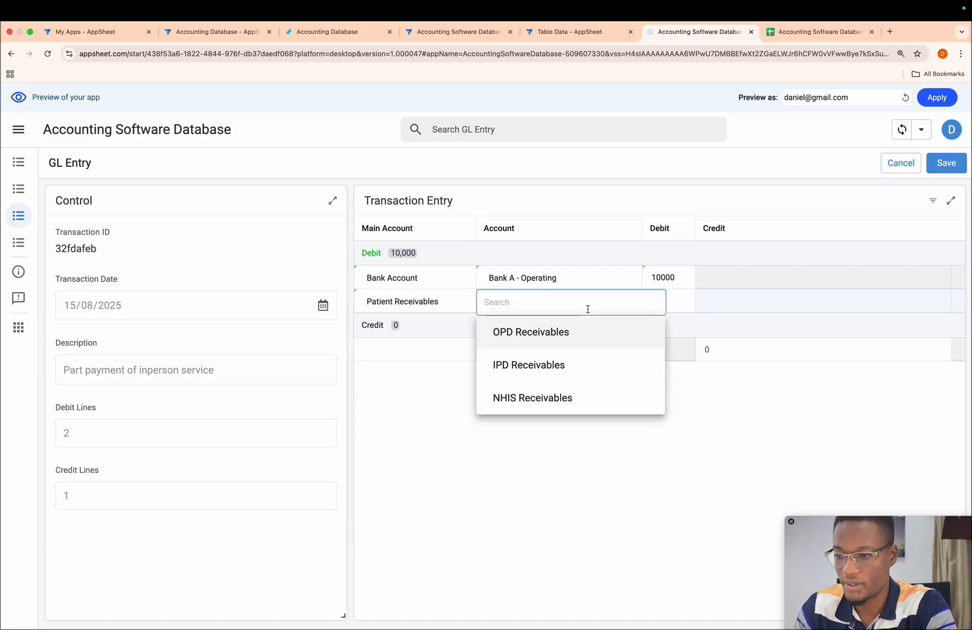
{"action": "left_click", "coordinate": [538, 344]}
{"action": "left_click", "coordinate": [671, 299]}
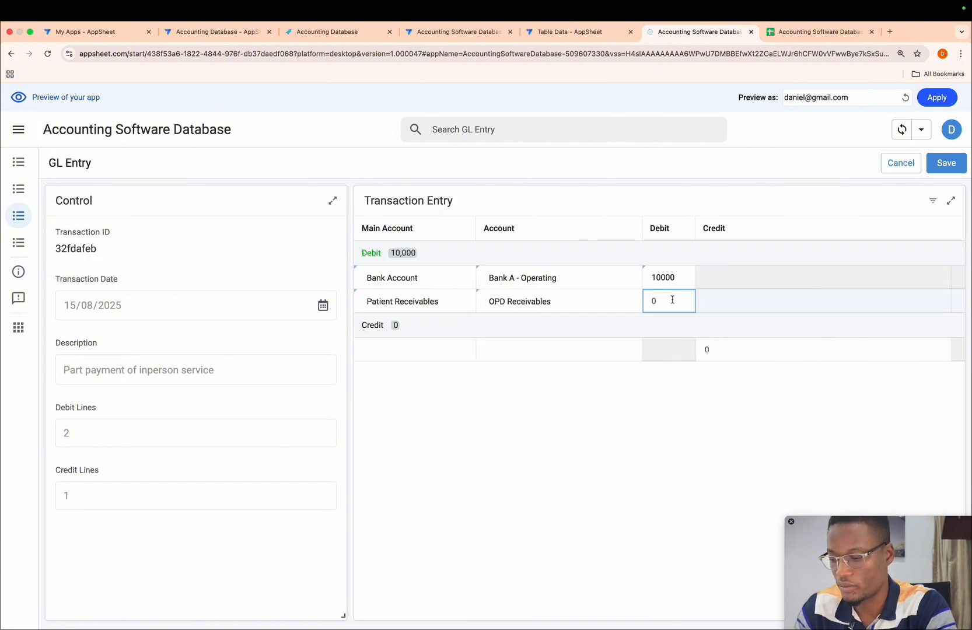
{"action": "type", "text": "50000"}
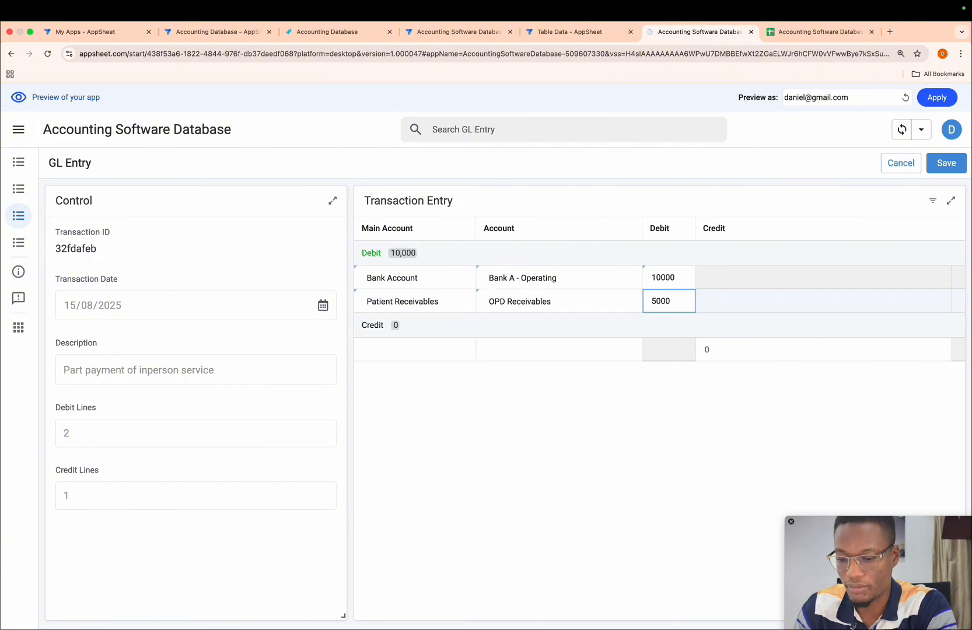
{"action": "key", "text": "Return"}
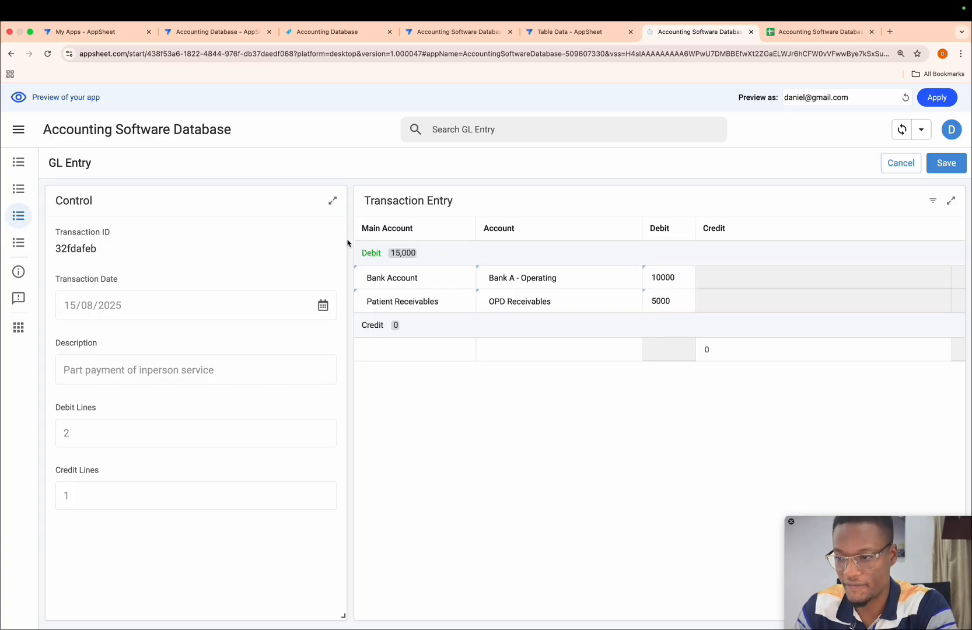
Step: Fill the credit line with Inpatient Services, Surgery Fees and a credit of 15000, and save the entries
{"action": "left_click", "coordinate": [402, 344]}
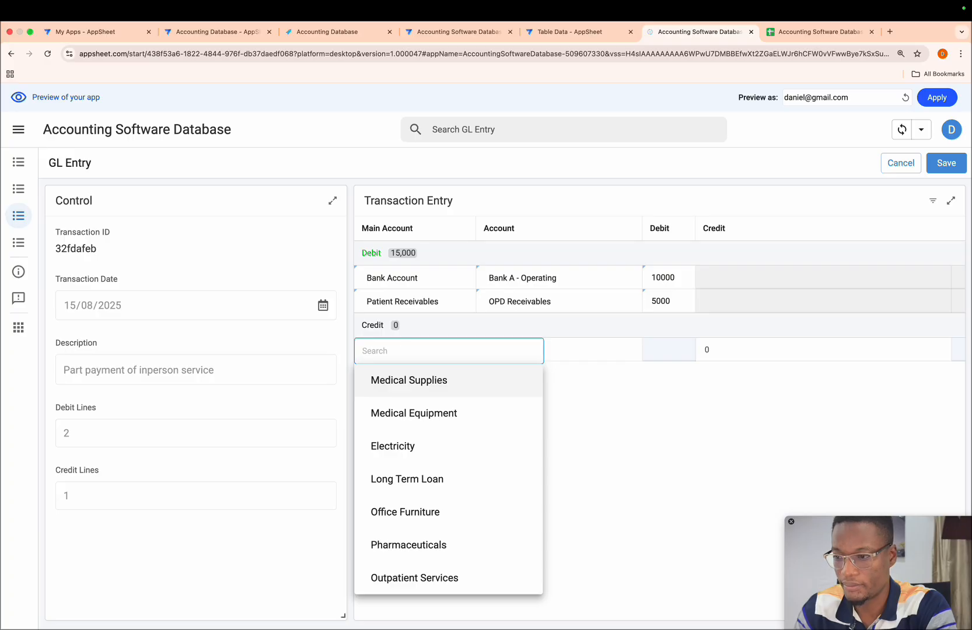
{"action": "type", "text": "inp"}
{"action": "left_click", "coordinate": [401, 382]}
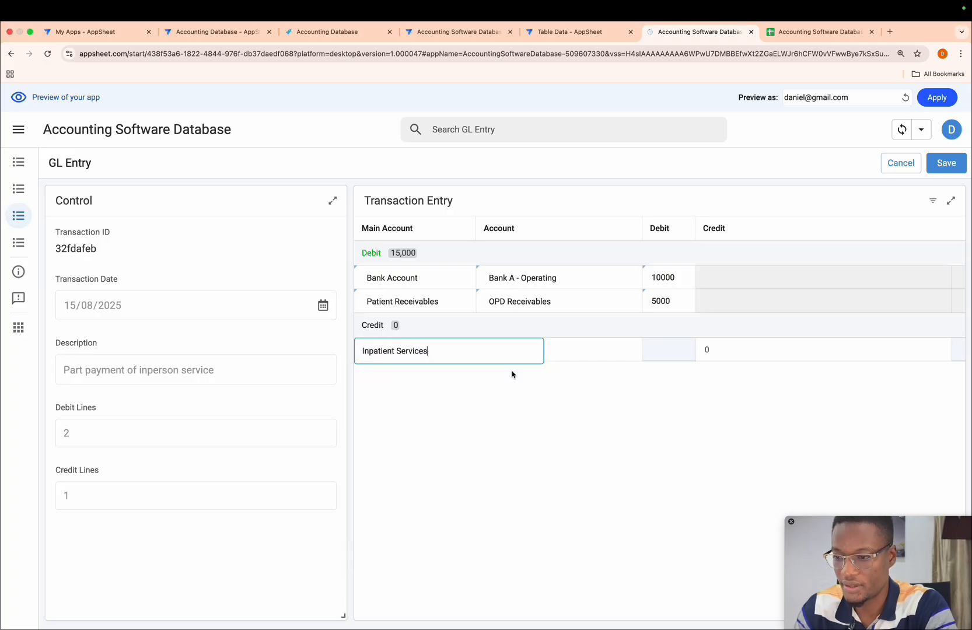
{"action": "left_click", "coordinate": [573, 355]}
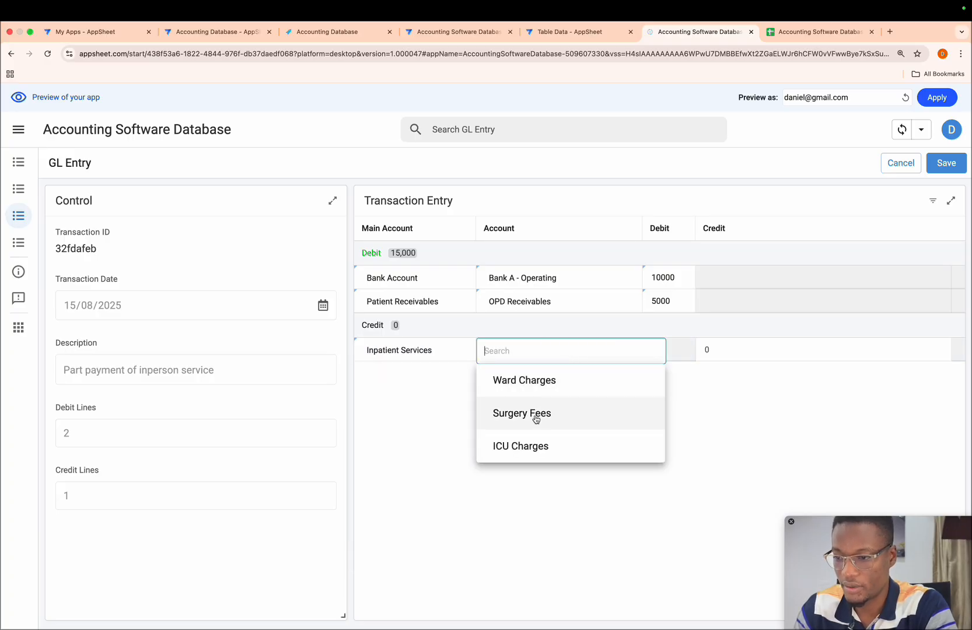
{"action": "left_click", "coordinate": [539, 416]}
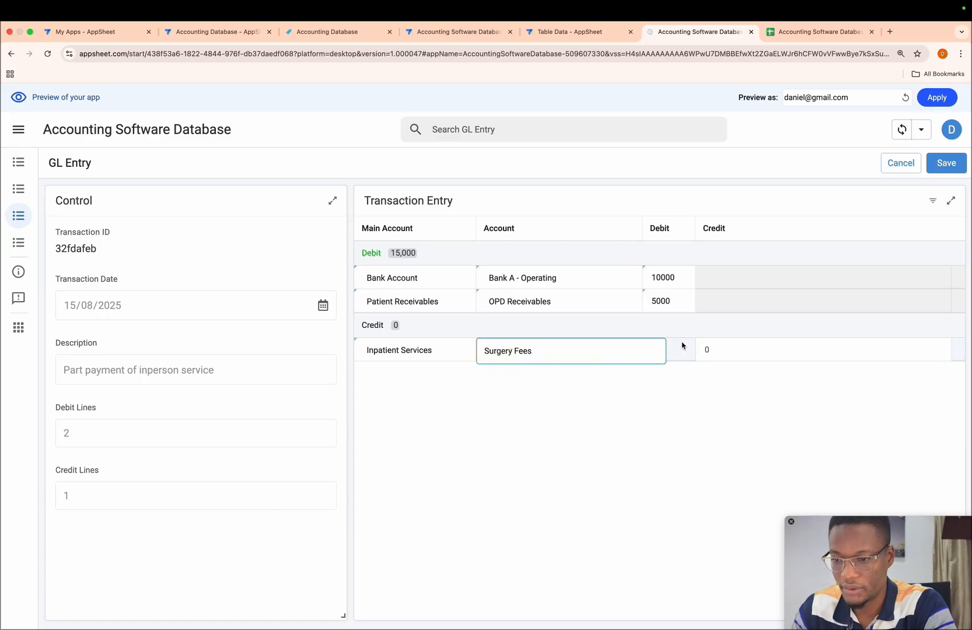
{"action": "left_click", "coordinate": [716, 345]}
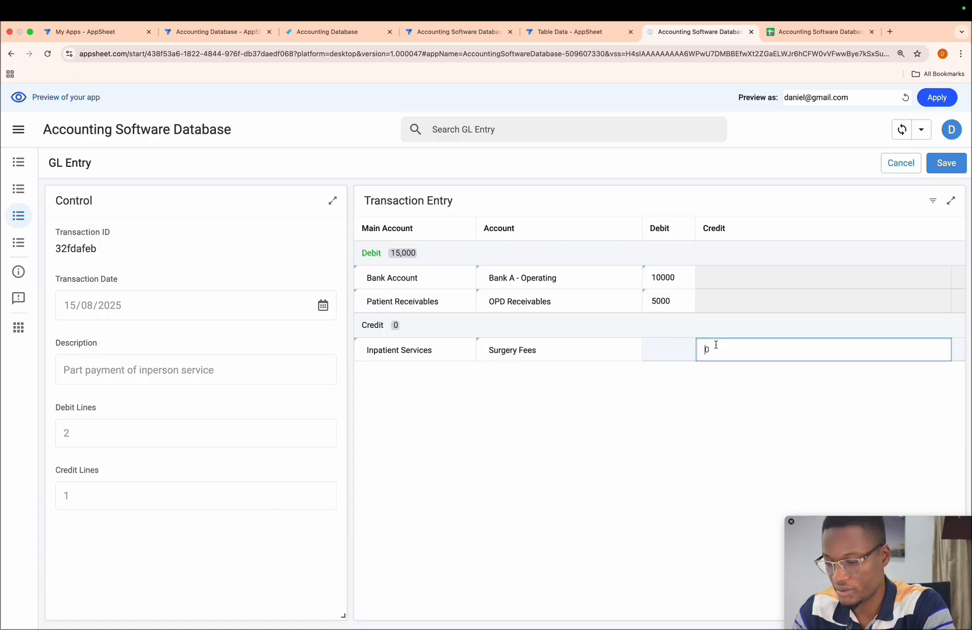
{"action": "type", "text": "15000"}
{"action": "left_click", "coordinate": [675, 441]}
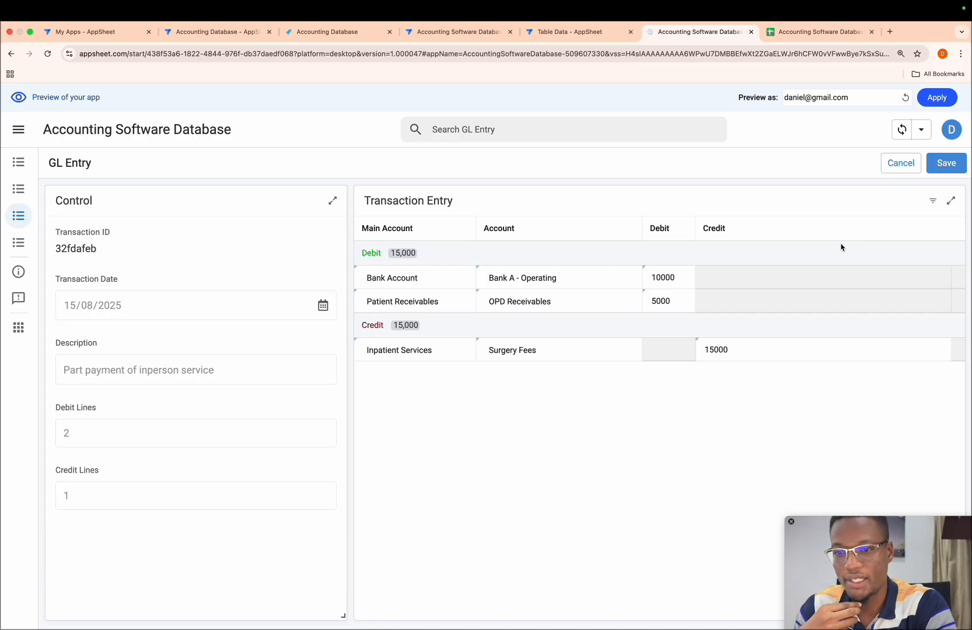
{"action": "left_click", "coordinate": [946, 162]}
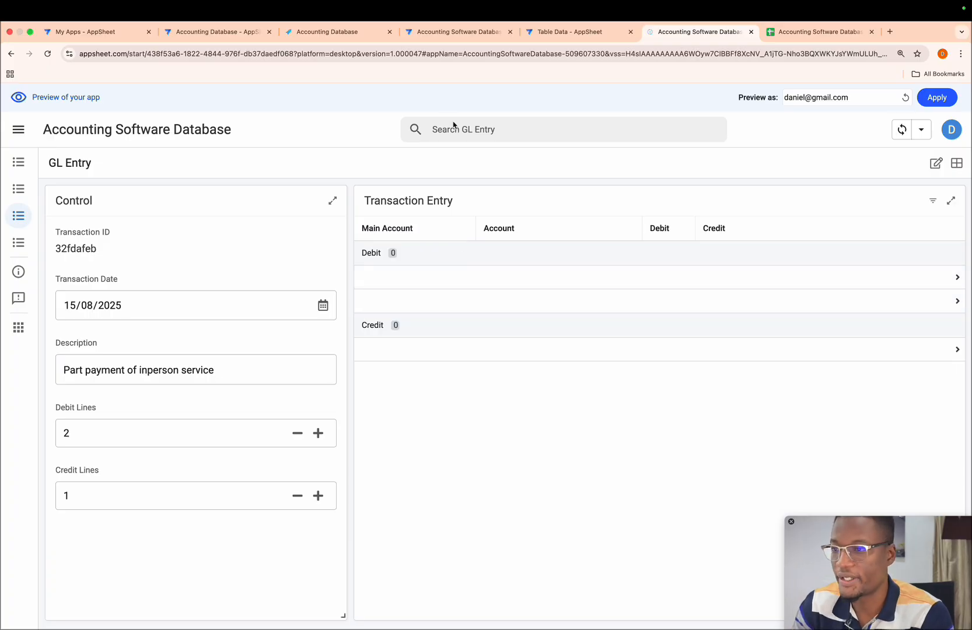
Step: Switch to the Google Sheets database and check whether the Entry sheet's account and amount columns were cleared
{"action": "left_click", "coordinate": [800, 36]}
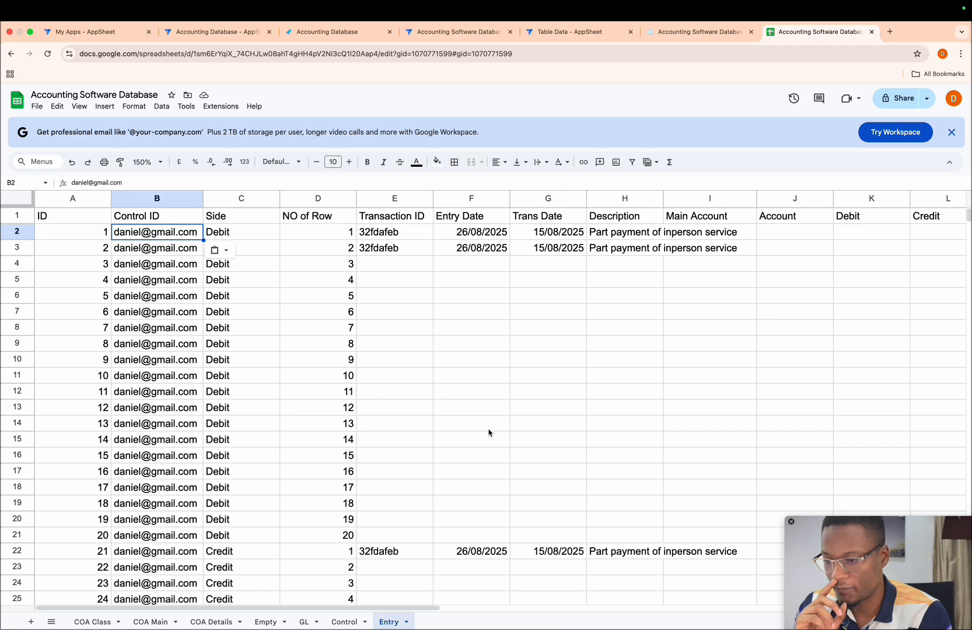
{"action": "scroll", "coordinate": [505, 386], "scroll_direction": "right", "scroll_amount": 10}
{"action": "scroll", "coordinate": [505, 386], "scroll_direction": "left", "scroll_amount": 10}
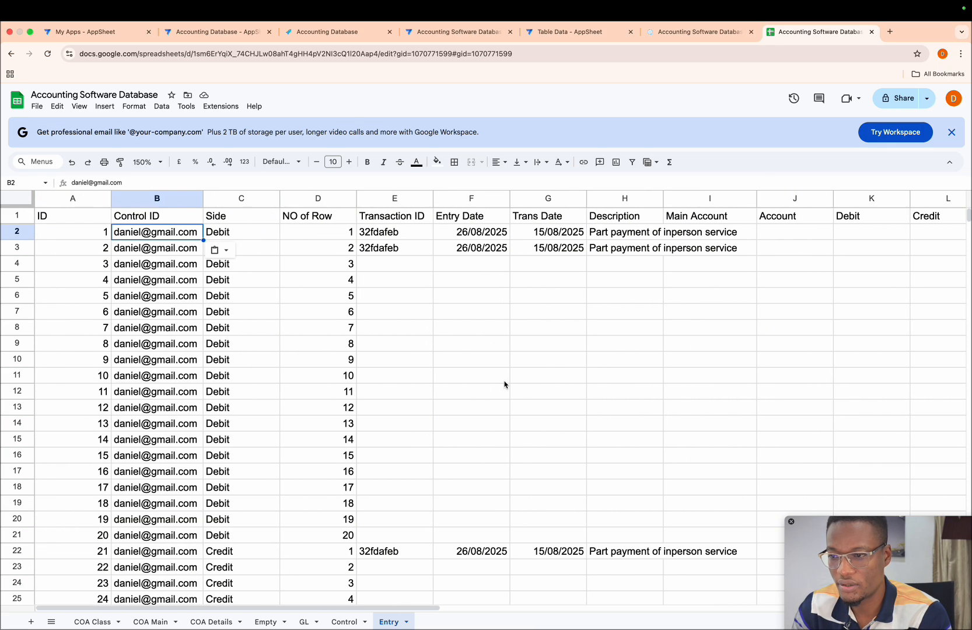
Step: On the GL sheet, inspect the posted rows and widen the Entry Date and Description columns to show their full contents
{"action": "left_click", "coordinate": [303, 621]}
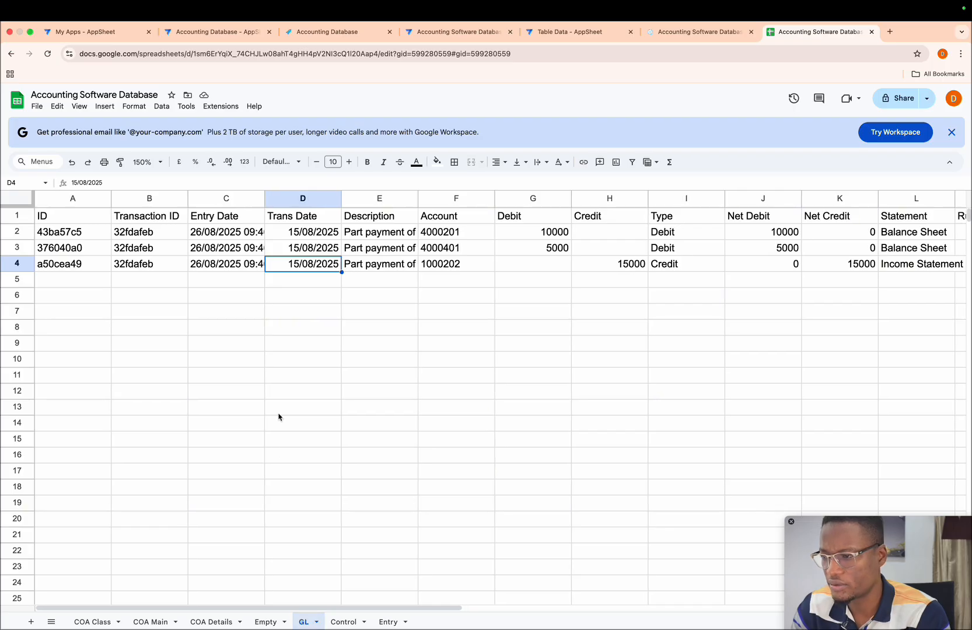
{"action": "left_click", "coordinate": [20, 232]}
{"action": "left_click_drag", "start_coordinate": [19, 231], "coordinate": [19, 264]}
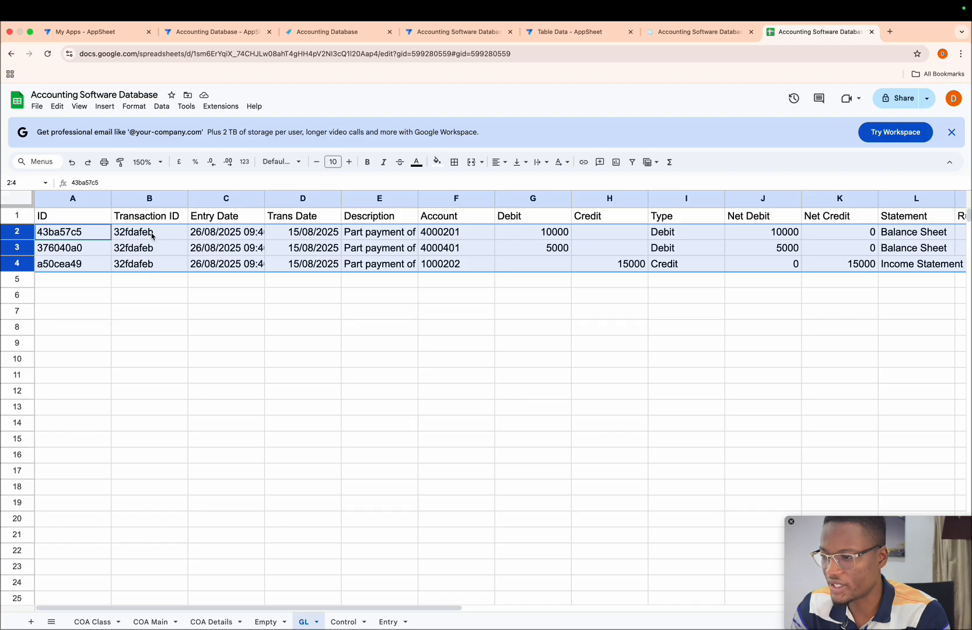
{"action": "left_click", "coordinate": [227, 236]}
{"action": "left_click_drag", "start_coordinate": [264, 198], "coordinate": [314, 199]}
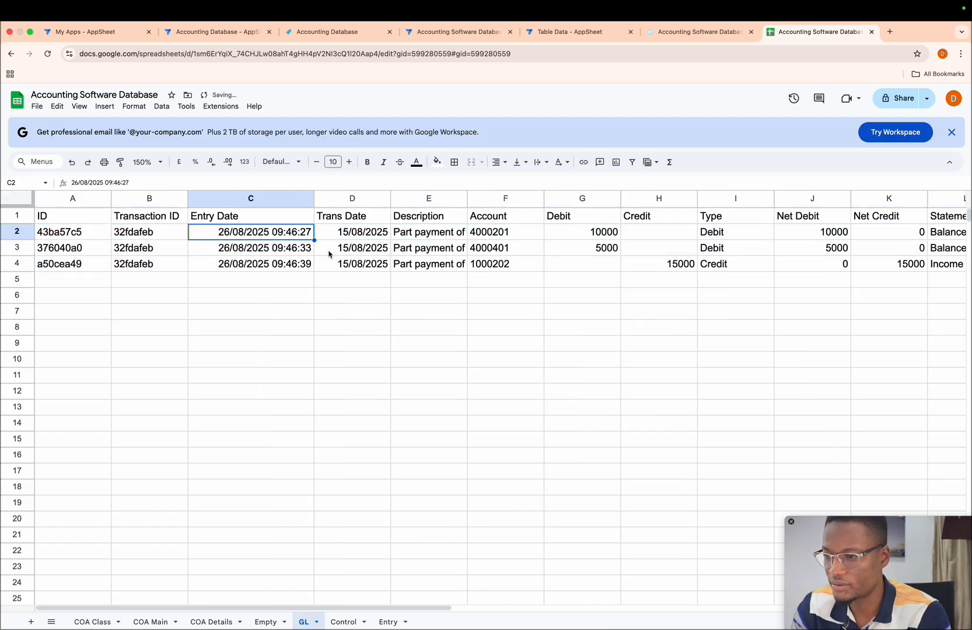
{"action": "scroll", "coordinate": [329, 254], "scroll_direction": "right", "scroll_amount": 2}
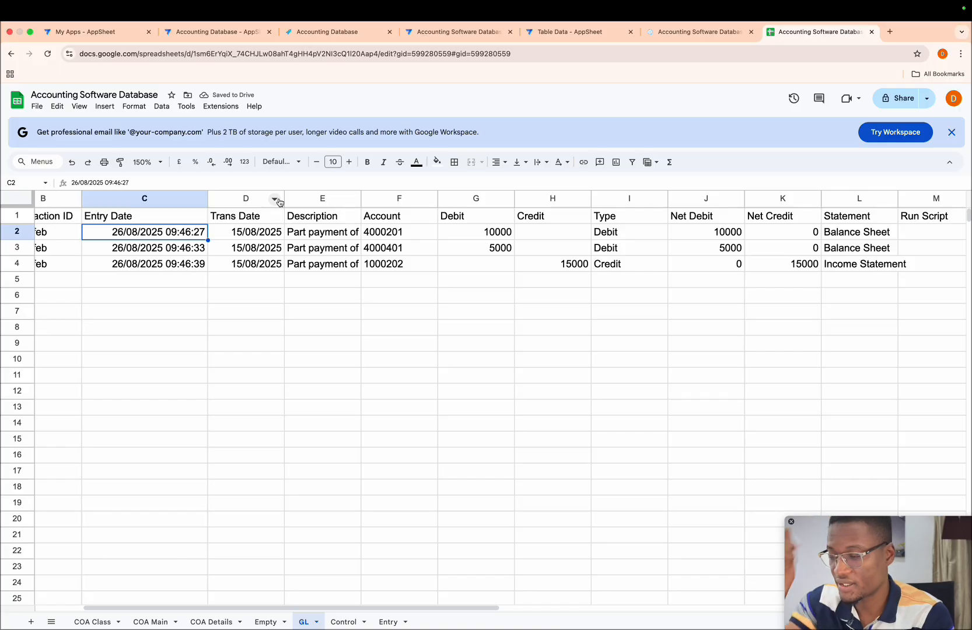
{"action": "left_click_drag", "start_coordinate": [361, 199], "coordinate": [497, 200]}
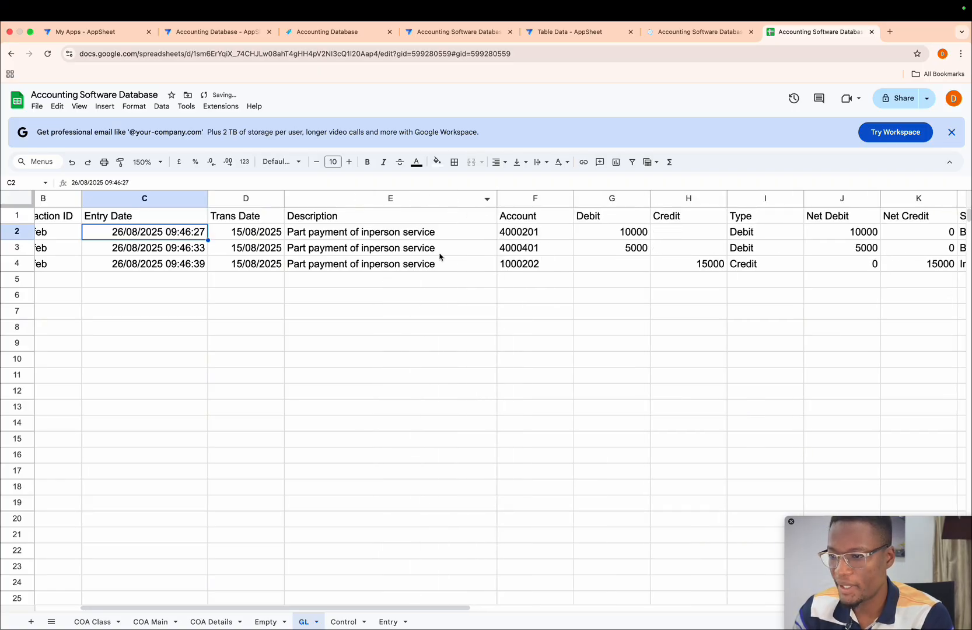
Step: Review the GL sheet's amount, Type, Net Debit, Net Credit and Statement columns, and check the Control sheet's row
{"action": "scroll", "coordinate": [423, 255], "scroll_direction": "right", "scroll_amount": 5}
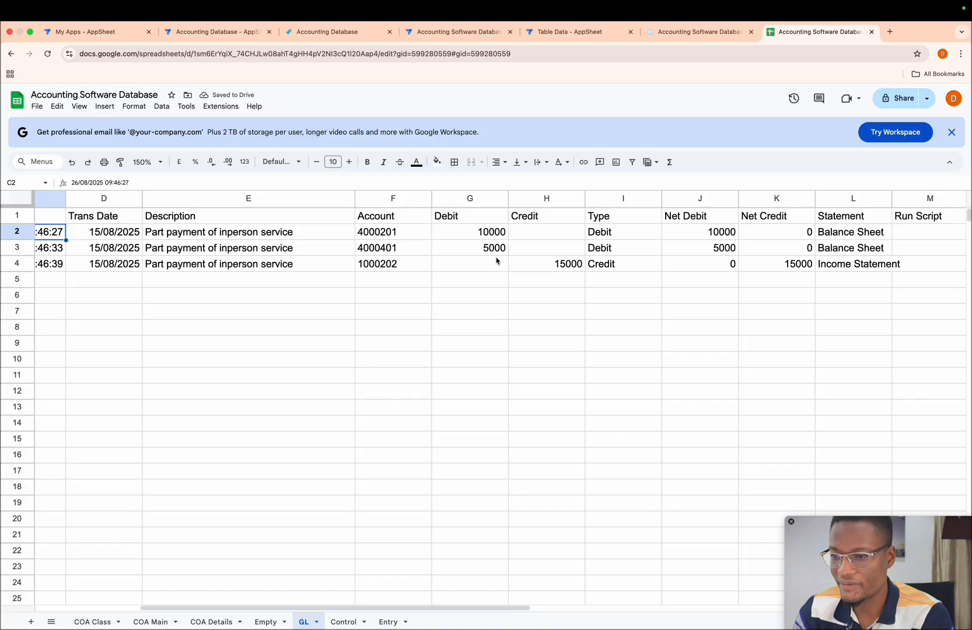
{"action": "scroll", "coordinate": [558, 276], "scroll_direction": "right", "scroll_amount": 5}
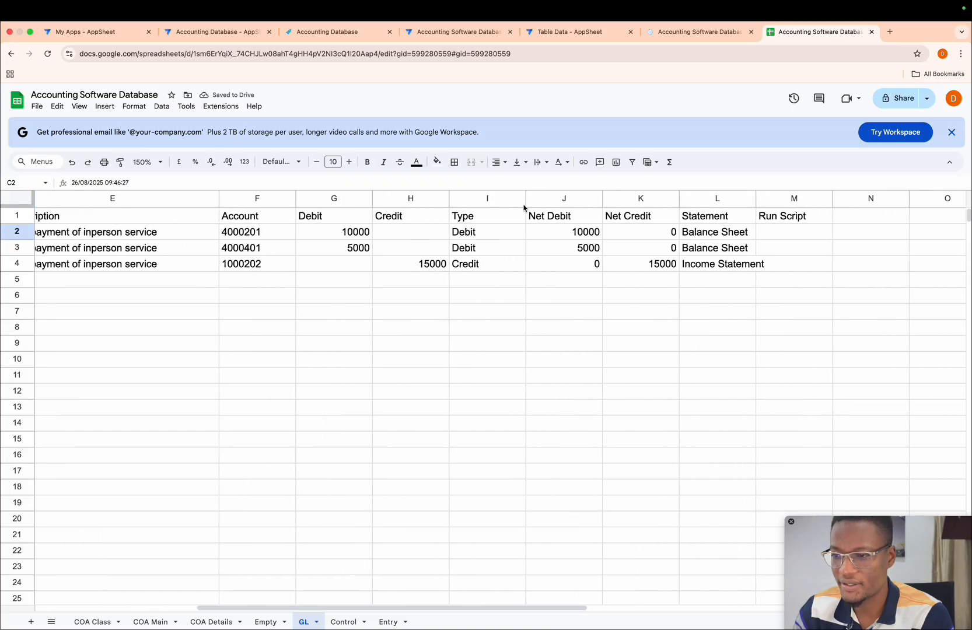
{"action": "left_click", "coordinate": [485, 200]}
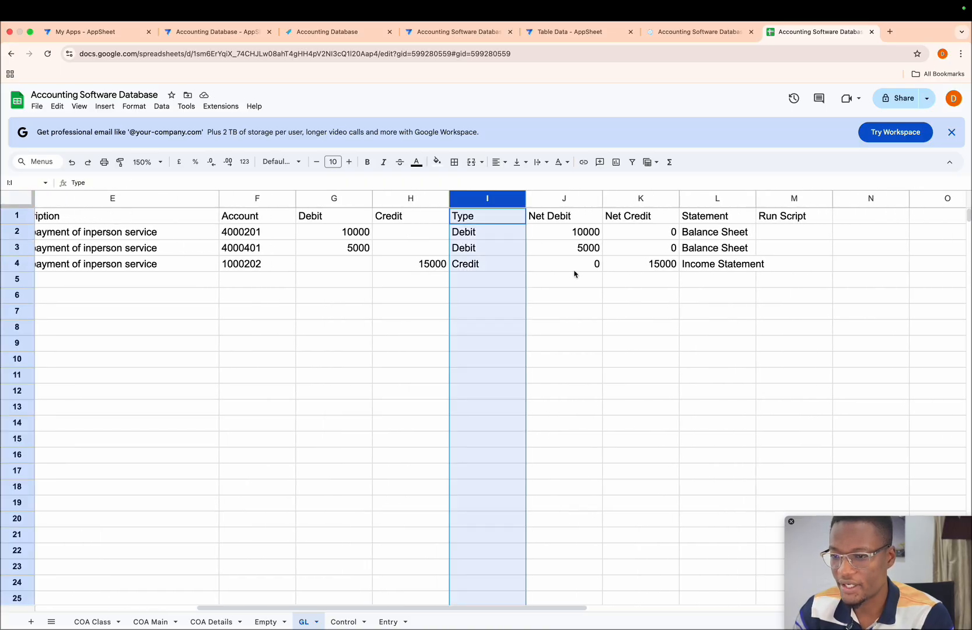
{"action": "left_click", "coordinate": [640, 269]}
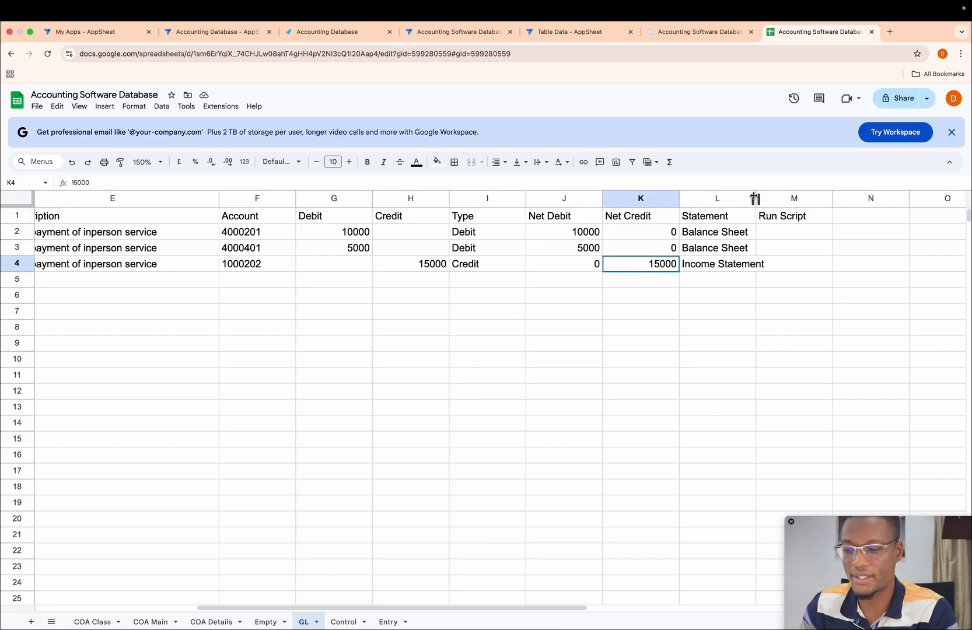
{"action": "left_click", "coordinate": [343, 622]}
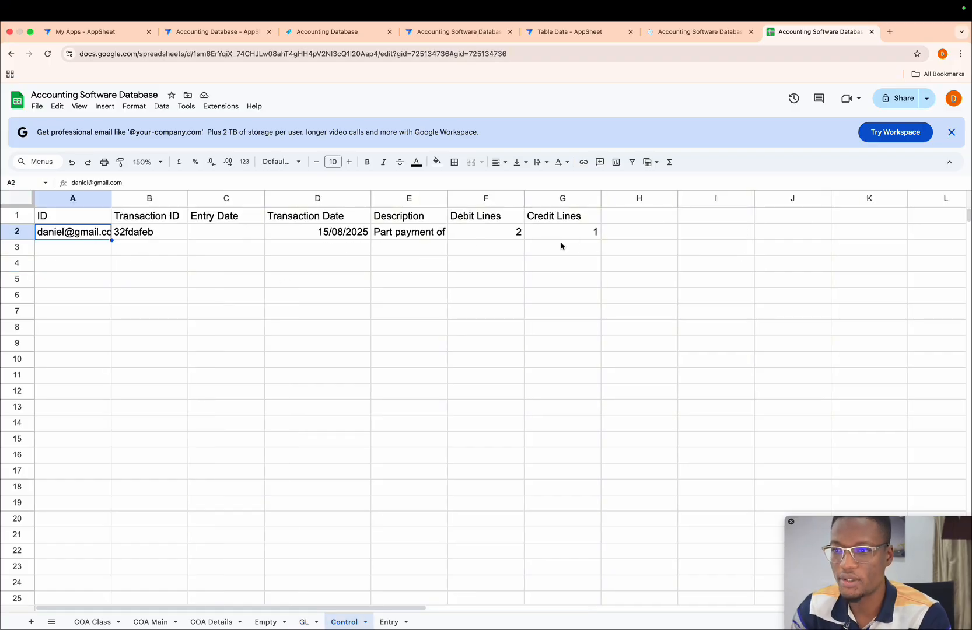
Step: Return to the AppSheet editor and review the Entry table's Call Clear entry table action, including its referenced rows and referenced action
{"action": "left_click", "coordinate": [461, 32]}
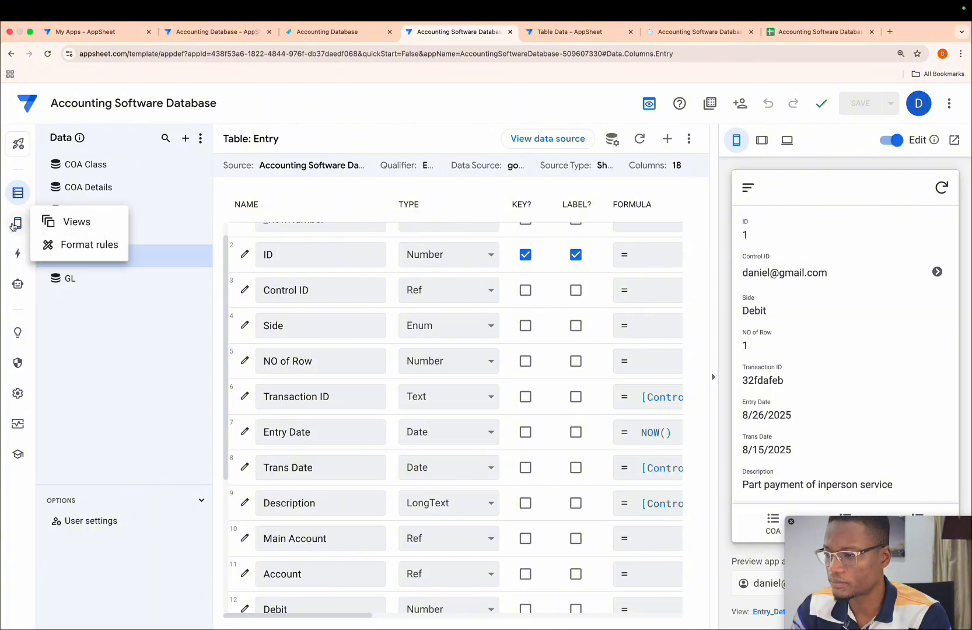
{"action": "left_click", "coordinate": [17, 253]}
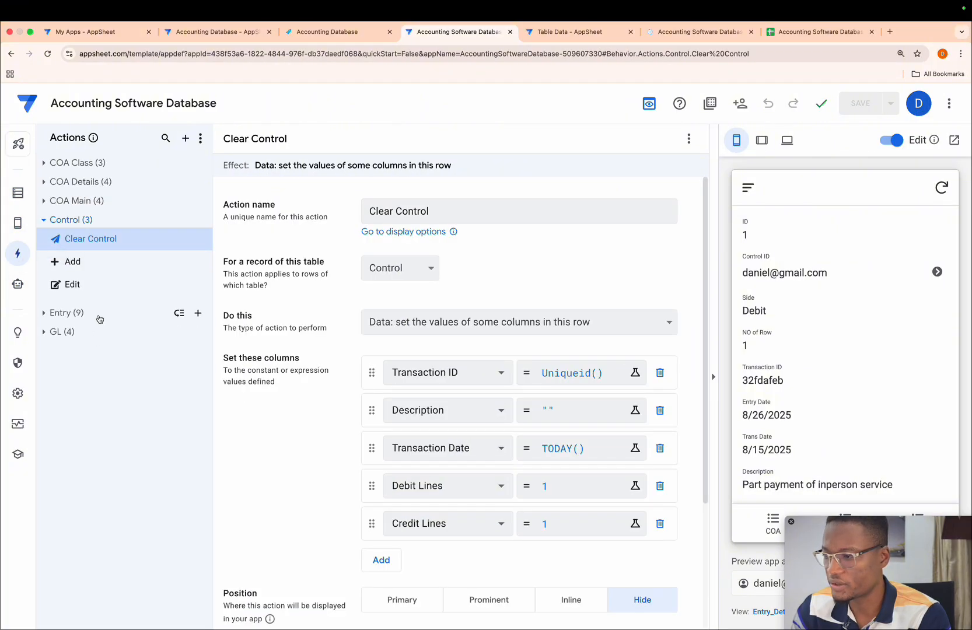
{"action": "left_click", "coordinate": [54, 313]}
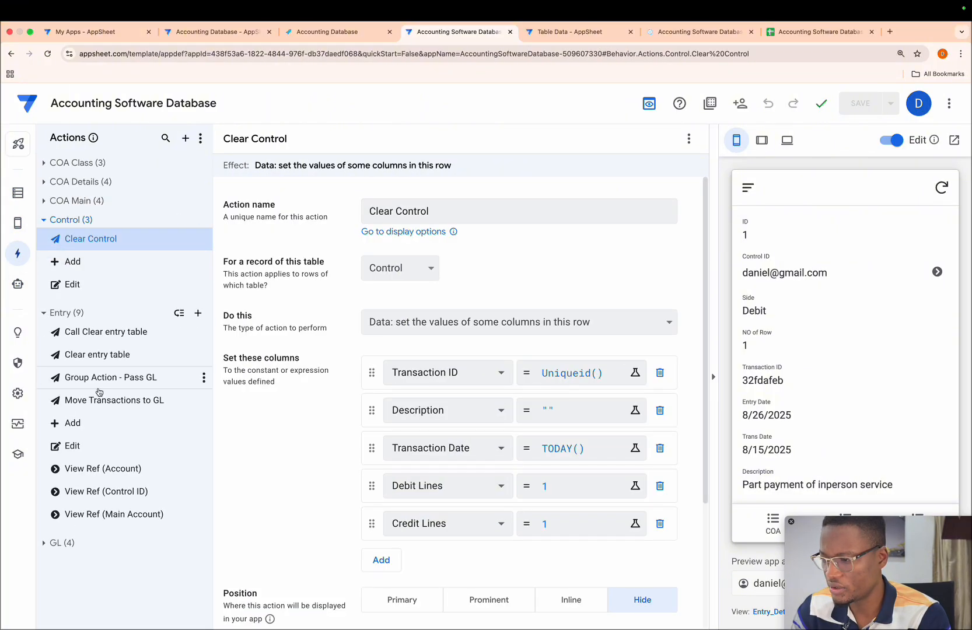
{"action": "left_click", "coordinate": [100, 334]}
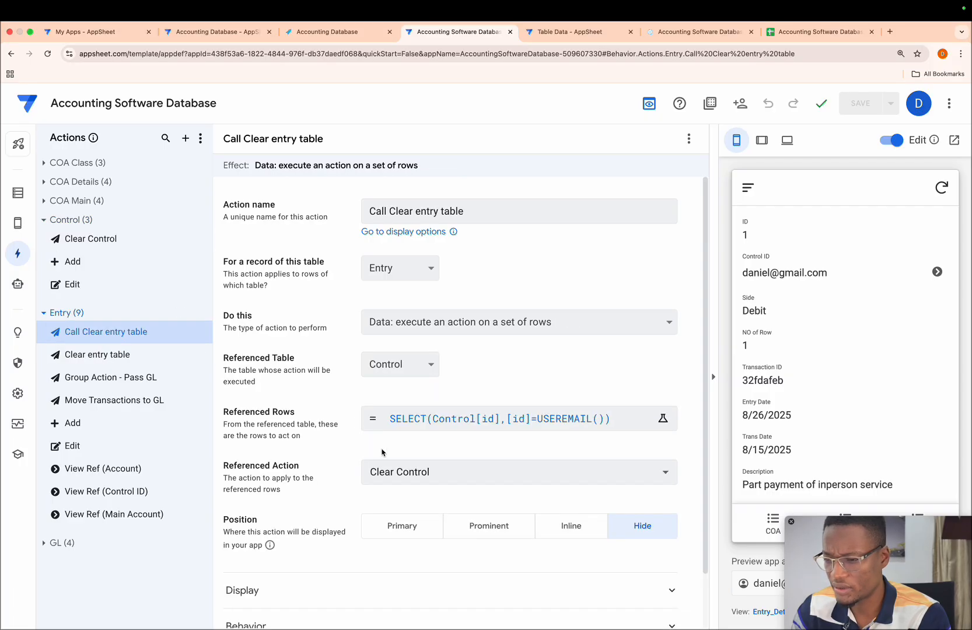
{"action": "left_click", "coordinate": [412, 474]}
{"action": "left_click", "coordinate": [415, 551]}
Step: Set the display position of the Control table's Clear Control action to Prominent
{"action": "left_click", "coordinate": [82, 240]}
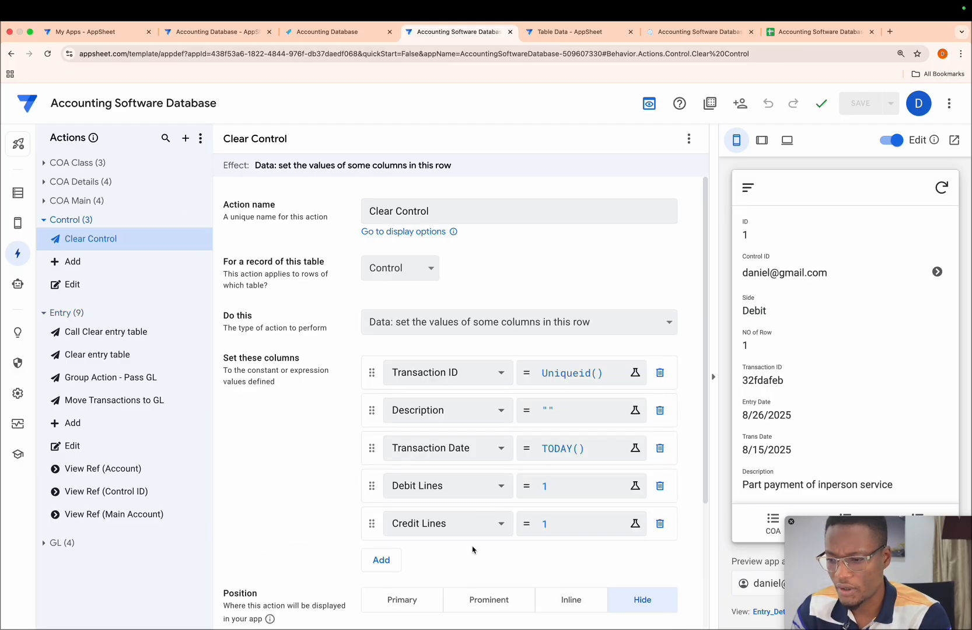
{"action": "left_click", "coordinate": [502, 600]}
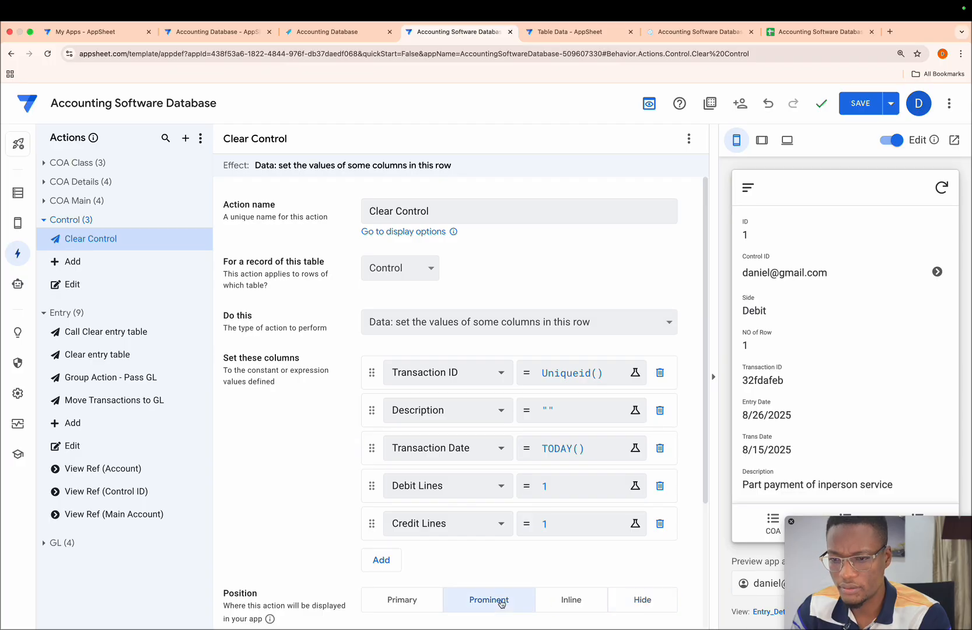
{"action": "left_click", "coordinate": [753, 525]}
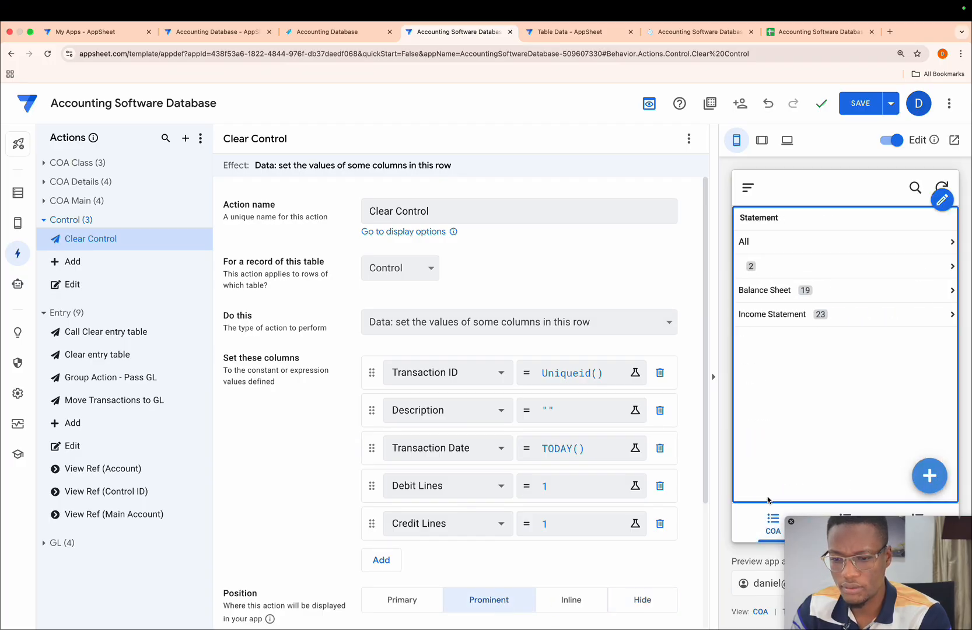
Step: Show the Control view in the preview, run its Clear Control action on the record, and save the app
{"action": "left_click", "coordinate": [18, 223]}
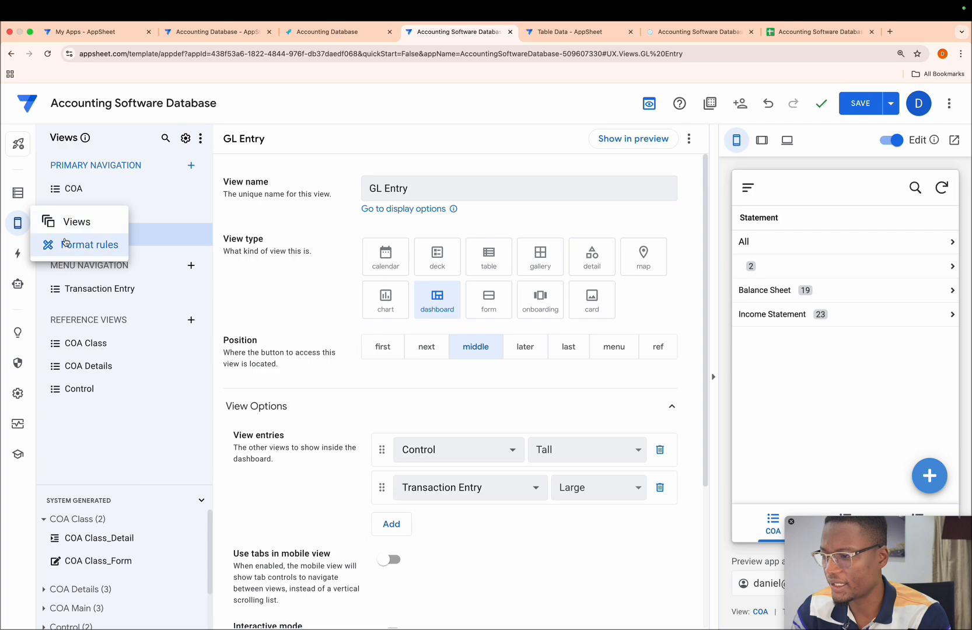
{"action": "left_click", "coordinate": [76, 389]}
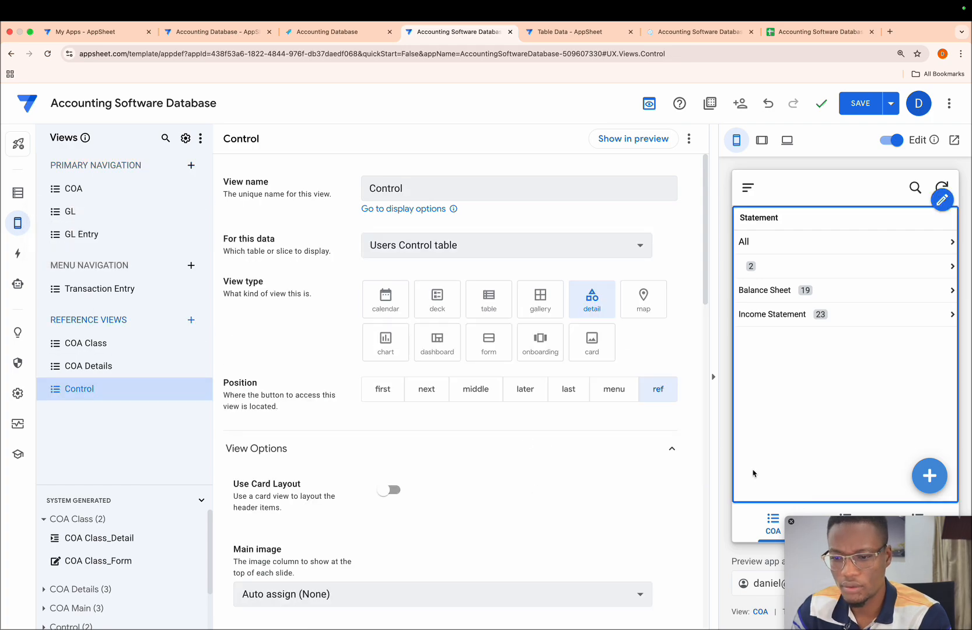
{"action": "left_click", "coordinate": [641, 139]}
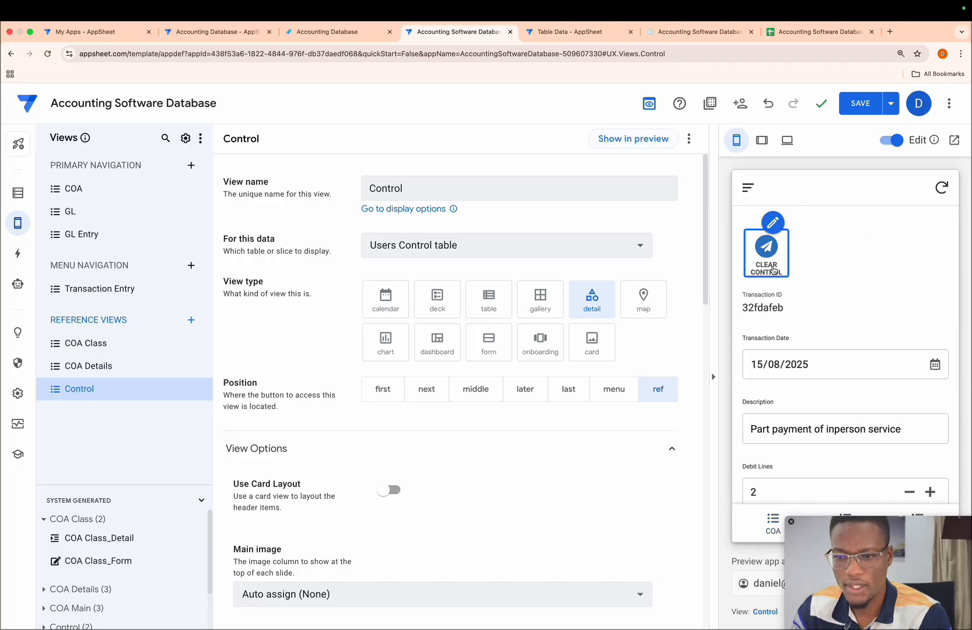
{"action": "scroll", "coordinate": [776, 319], "scroll_direction": "down", "scroll_amount": 3}
{"action": "scroll", "coordinate": [807, 317], "scroll_direction": "up", "scroll_amount": 3}
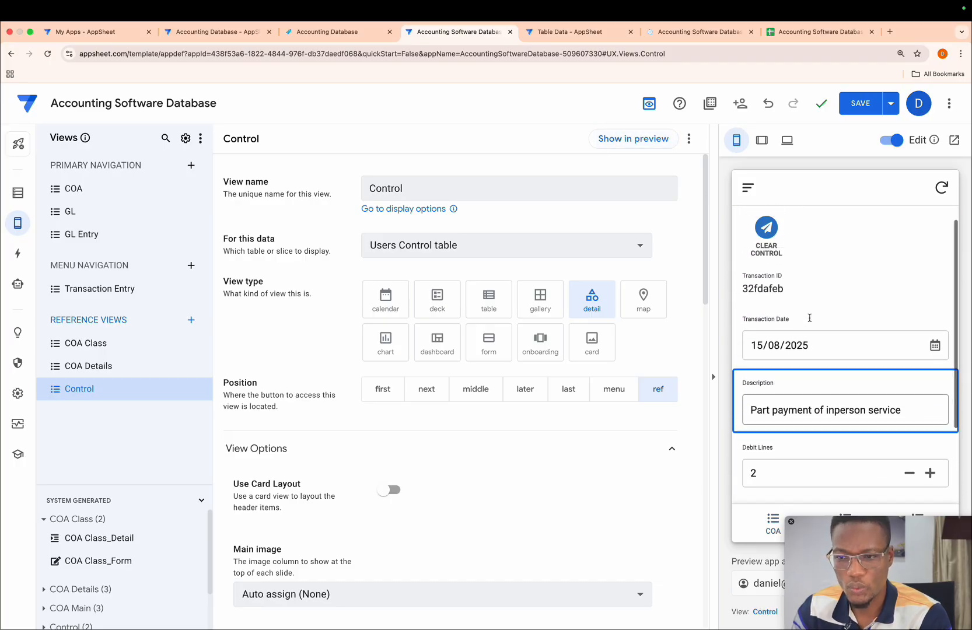
{"action": "left_click", "coordinate": [775, 267]}
{"action": "scroll", "coordinate": [830, 305], "scroll_direction": "down", "scroll_amount": 2}
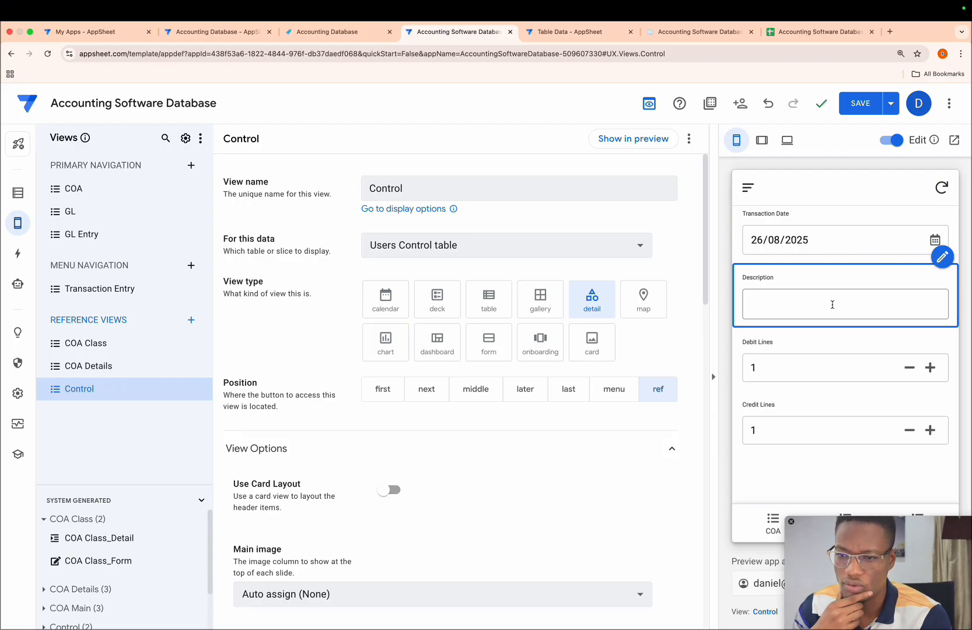
{"action": "scroll", "coordinate": [826, 338], "scroll_direction": "up", "scroll_amount": 1}
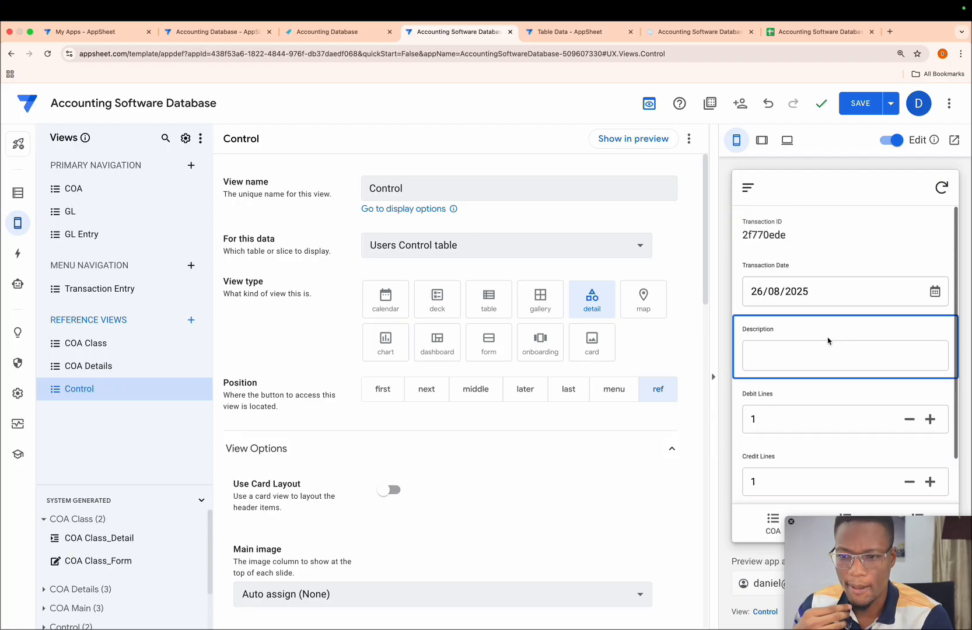
{"action": "left_click", "coordinate": [861, 111]}
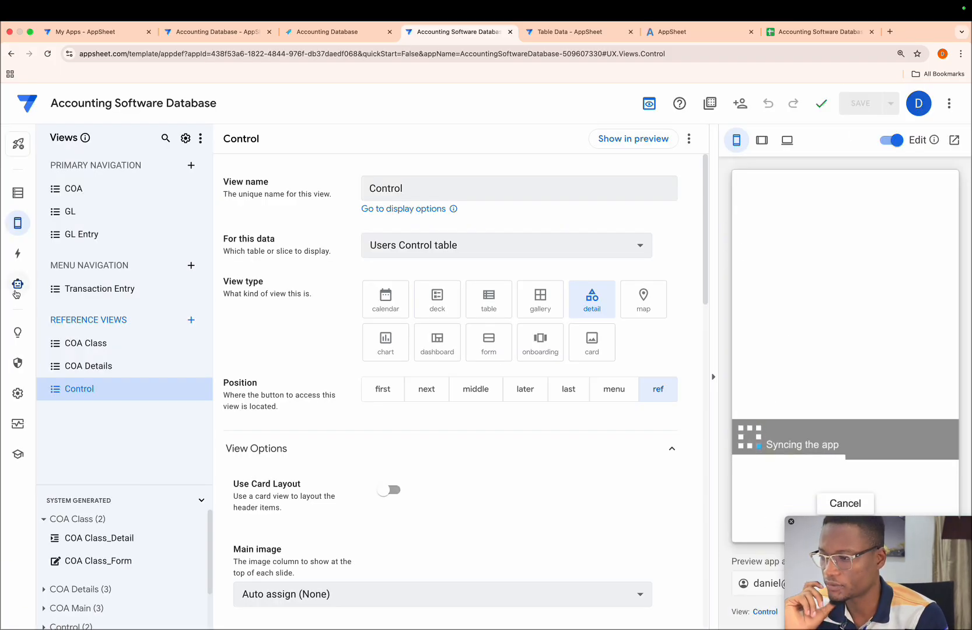
Step: Remove Call Clear entry table from the grouped actions of the New Bot's CALL ACTIONS step
{"action": "left_click", "coordinate": [17, 284]}
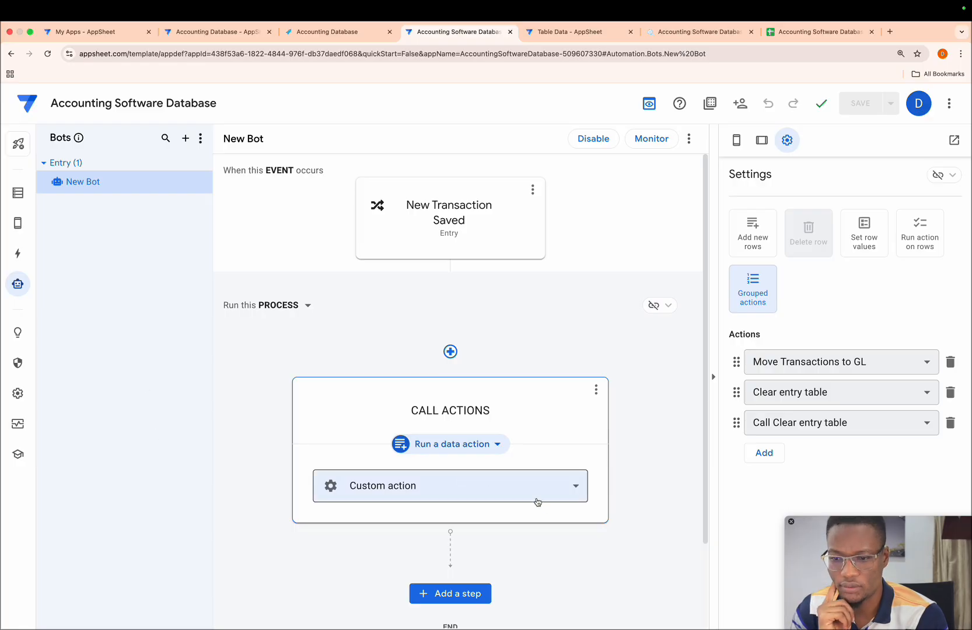
{"action": "left_click", "coordinate": [849, 424]}
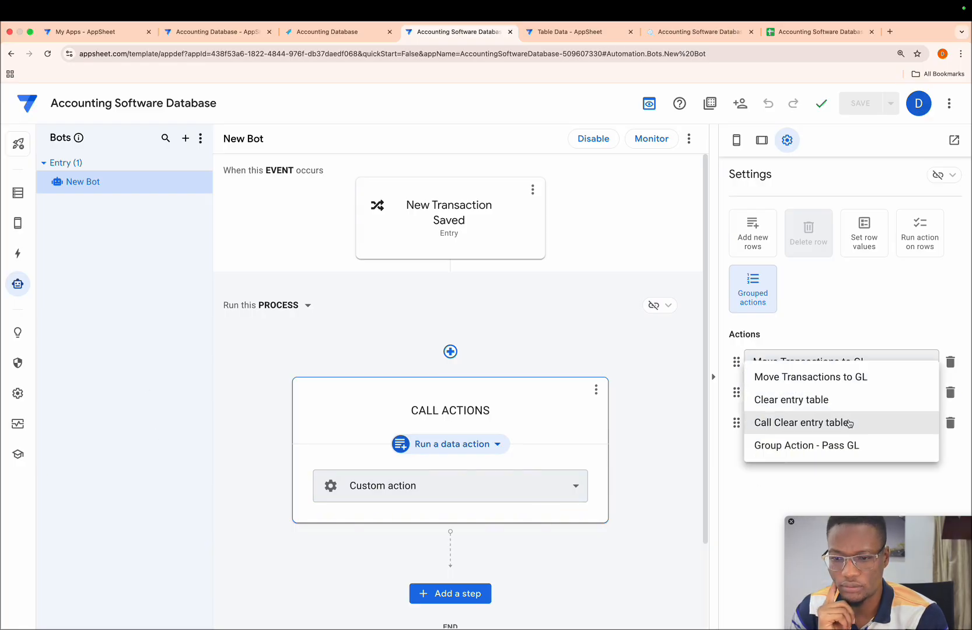
{"action": "left_click", "coordinate": [815, 427]}
{"action": "left_click", "coordinate": [950, 423]}
Step: Rename the Entry table's Call Clear entry table action to Call Clear control table and save the app
{"action": "left_click", "coordinate": [14, 261]}
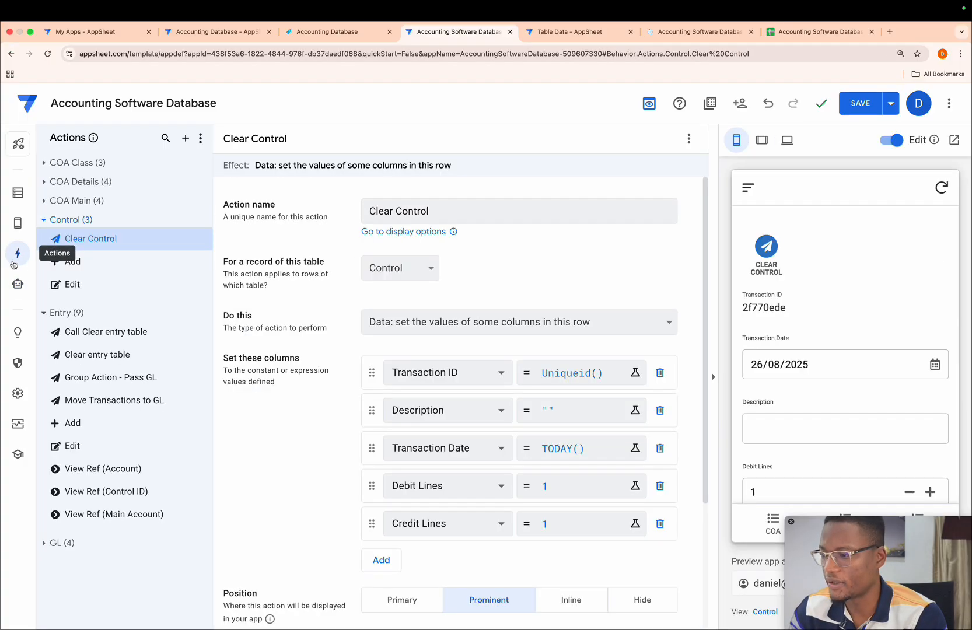
{"action": "left_click", "coordinate": [103, 342]}
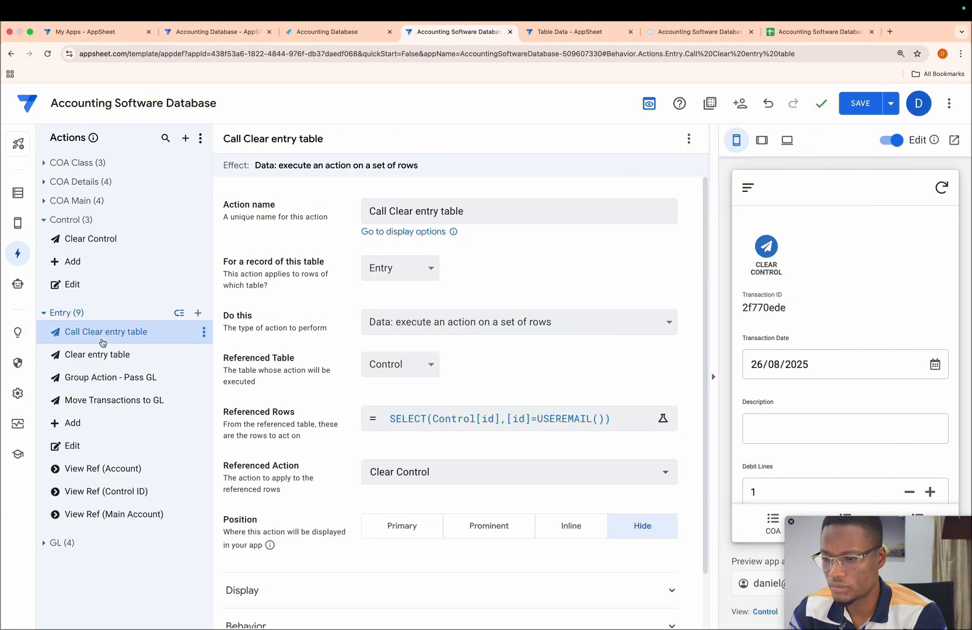
{"action": "left_click_drag", "start_coordinate": [441, 209], "coordinate": [419, 208]}
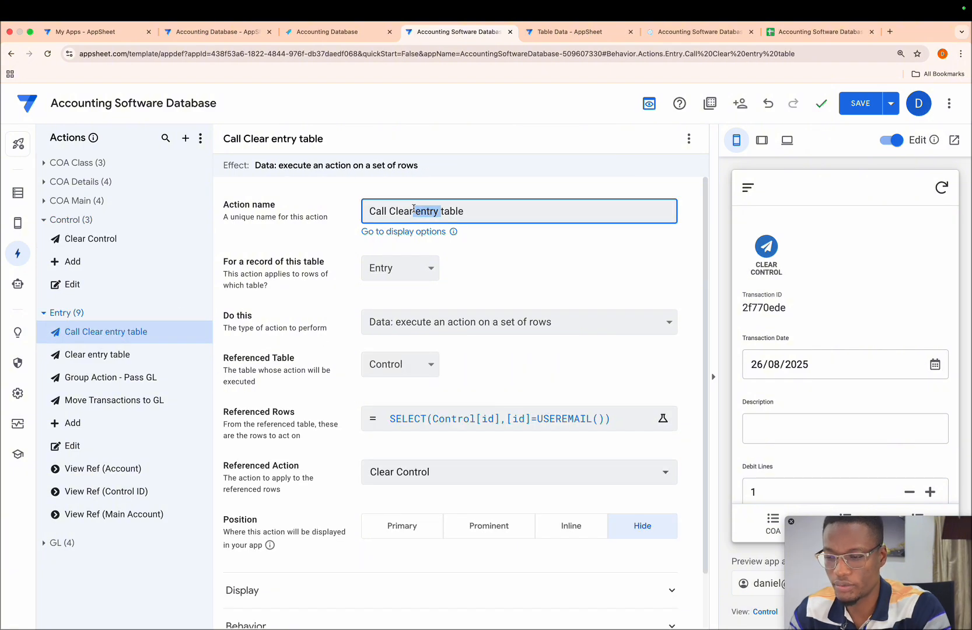
{"action": "type", "text": "contro"}
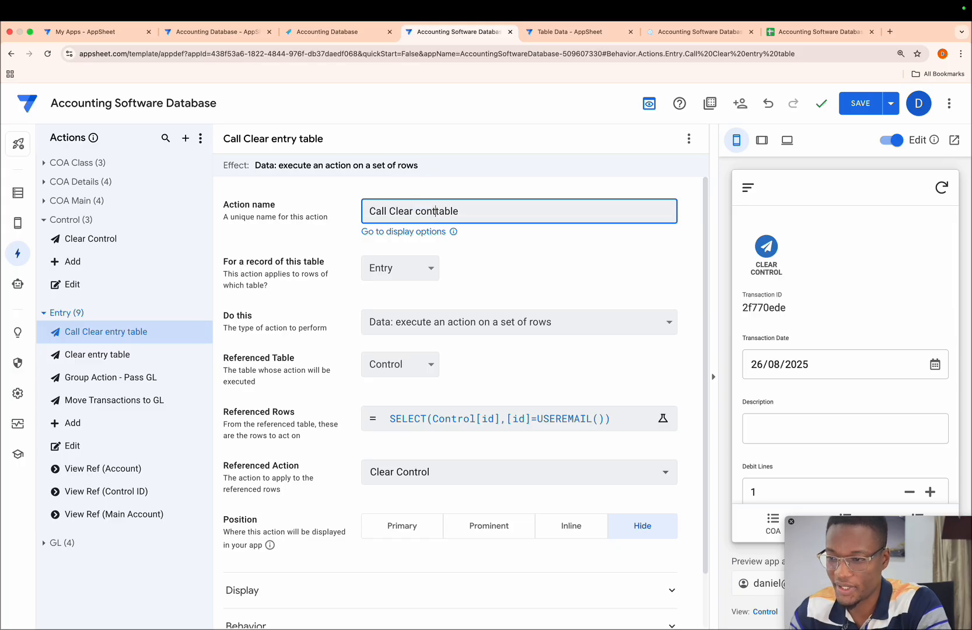
{"action": "type", "text": "l t"}
{"action": "left_click", "coordinate": [509, 249]}
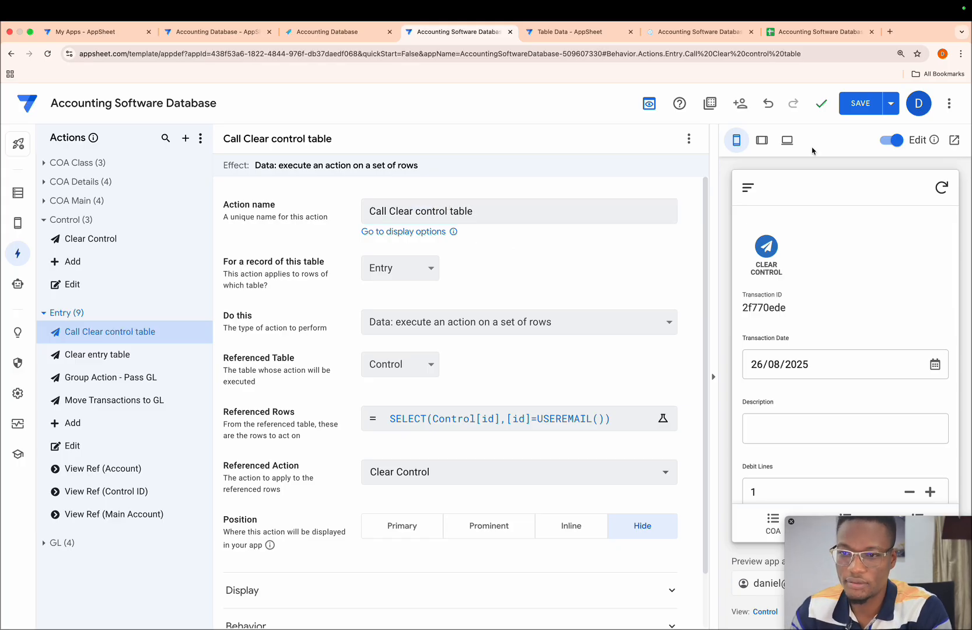
{"action": "left_click", "coordinate": [856, 110]}
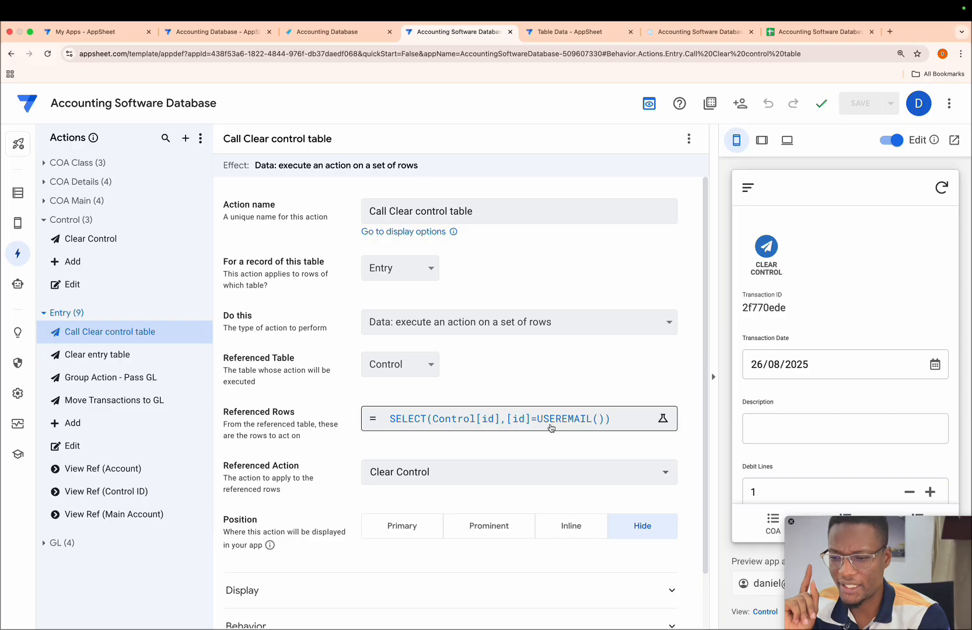
Step: Set the Call Clear control table action's referenced rows to SELECT(Control[id],[id]=[_THISROW].[Control ID])
{"action": "left_click", "coordinate": [559, 433]}
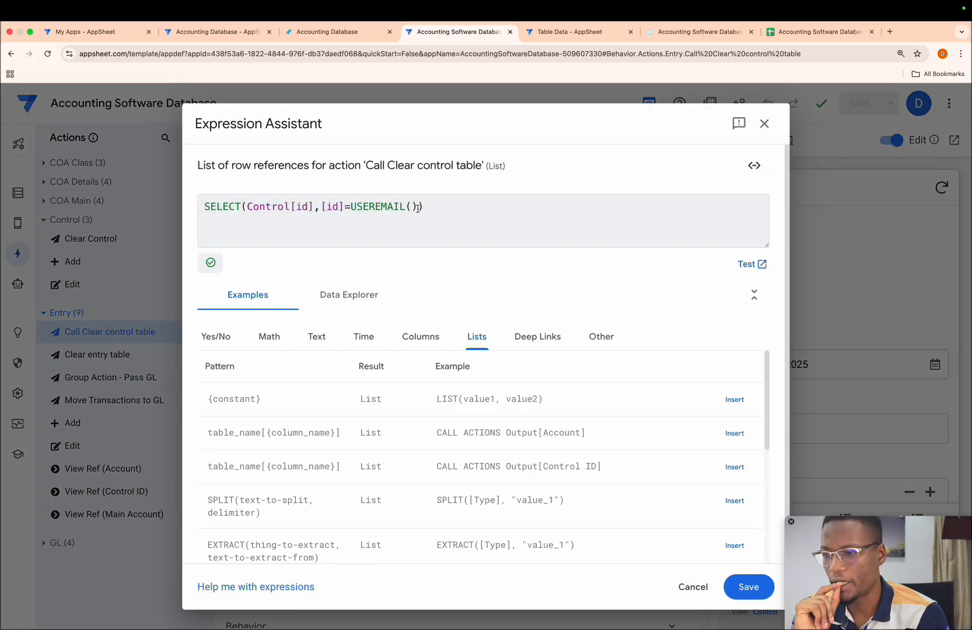
{"action": "left_click_drag", "start_coordinate": [418, 208], "coordinate": [353, 206]}
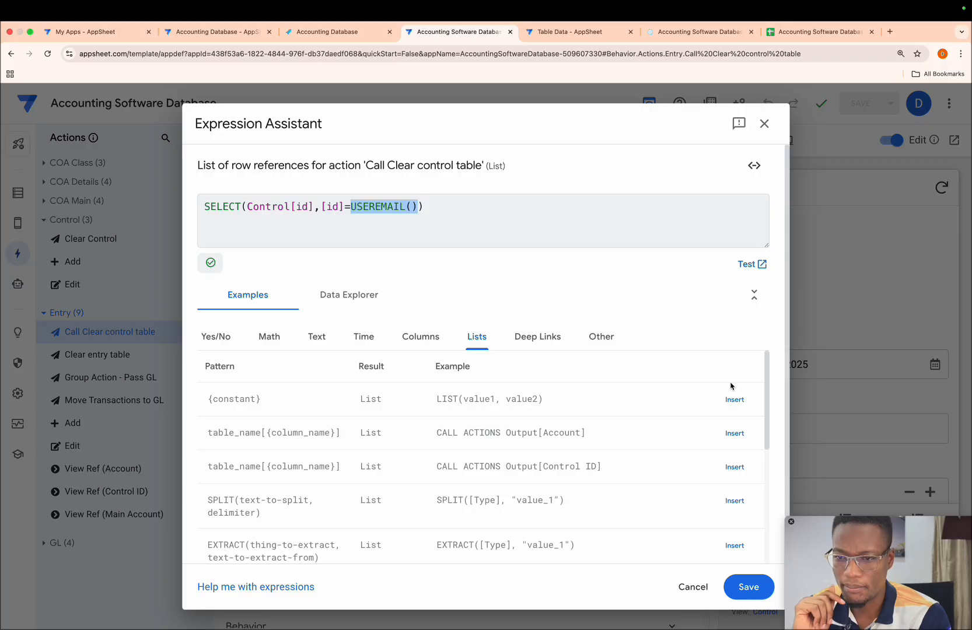
{"action": "mouse_move", "coordinate": [836, 524]}
{"action": "left_mouse_down"}
{"action": "mouse_move", "coordinate": [891, 620]}
{"action": "mouse_move", "coordinate": [836, 520]}
{"action": "left_mouse_up"}
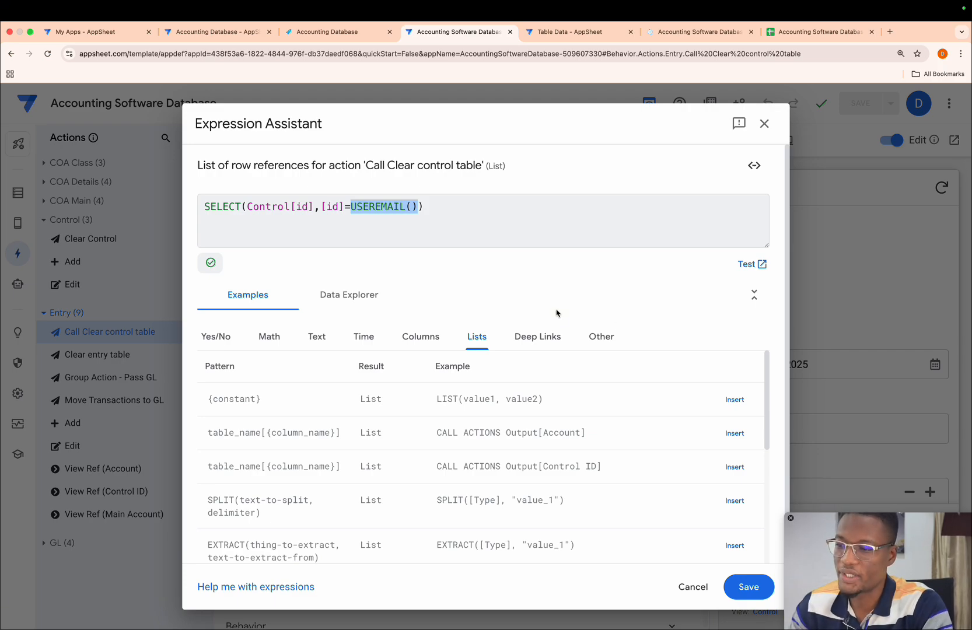
{"action": "left_click", "coordinate": [420, 208]}
{"action": "key", "text": "BackSpace"}
{"action": "key", "text": "BackSpace"}
{"action": "key", "text": "BackSpace"}
{"action": "key", "text": "BackSpace"}
{"action": "key", "text": "BackSpace"}
{"action": "key", "text": "BackSpace"}
{"action": "key", "text": "BackSpace"}
{"action": "key", "text": "BackSpace"}
{"action": "key", "text": "BackSpace"}
{"action": "key", "text": "BackSpace"}
{"action": "key", "text": "BackSpace"}
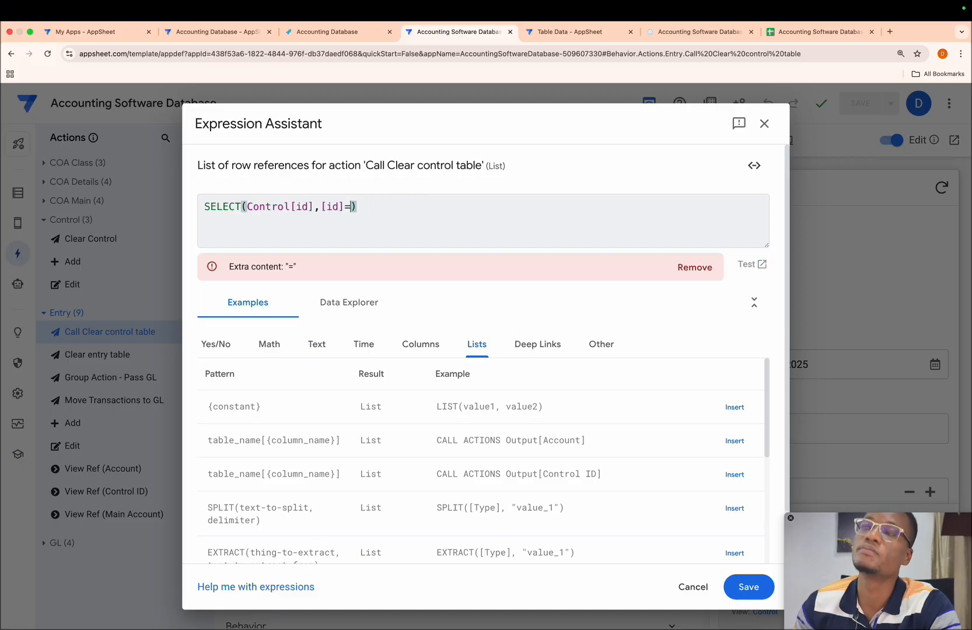
{"action": "type", "text": "[con"}
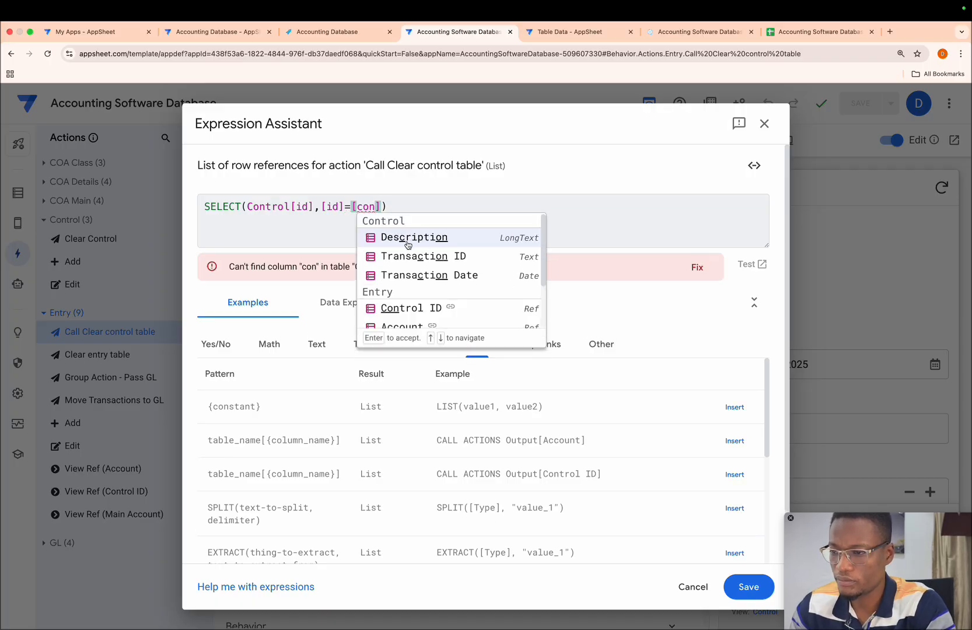
{"action": "left_click", "coordinate": [400, 308]}
{"action": "left_click", "coordinate": [497, 205]}
{"action": "type", "text": ")"}
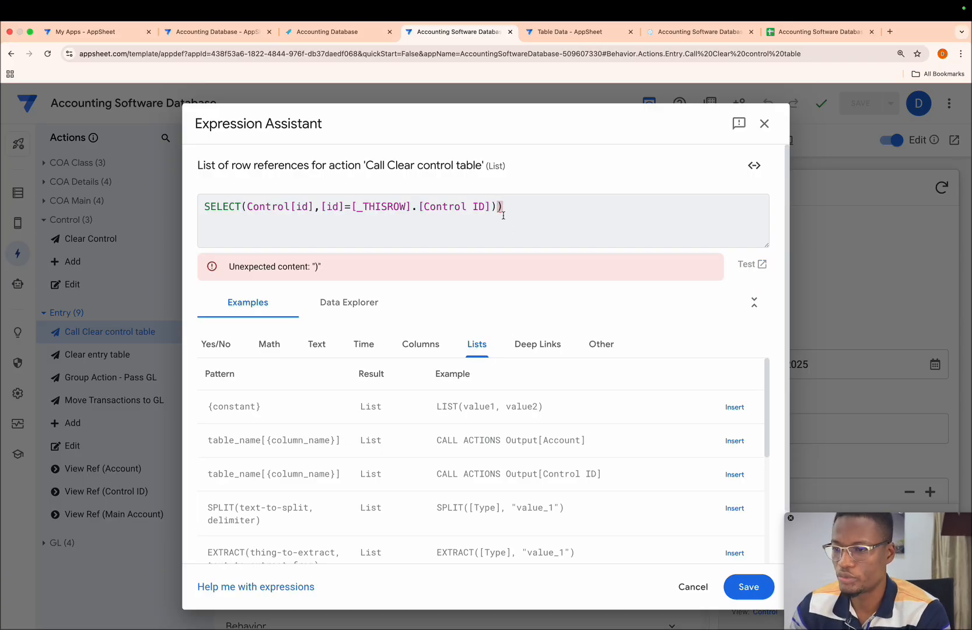
{"action": "left_click", "coordinate": [496, 208]}
{"action": "key", "text": "BackSpace"}
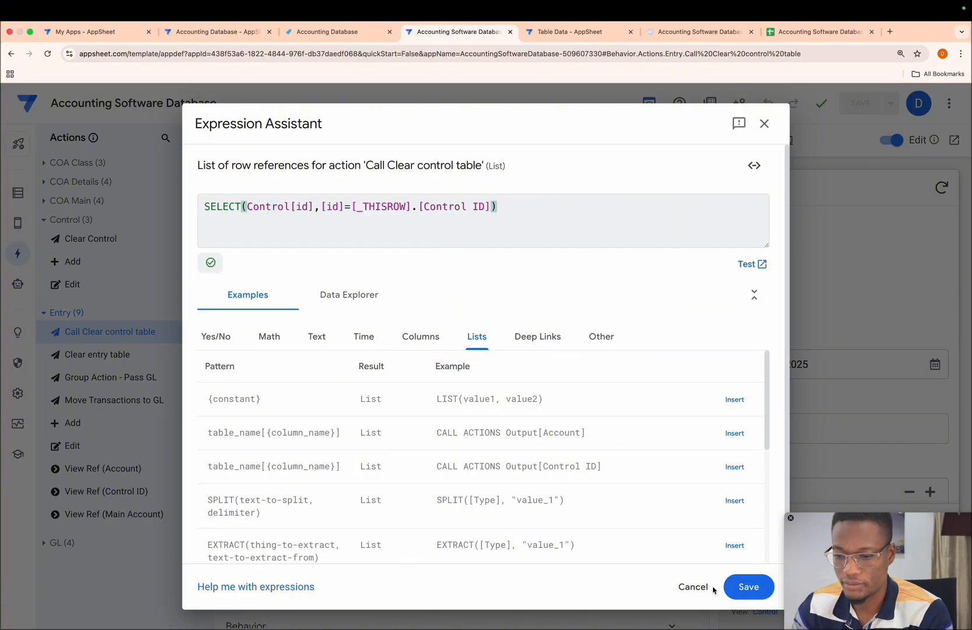
{"action": "left_click", "coordinate": [747, 594]}
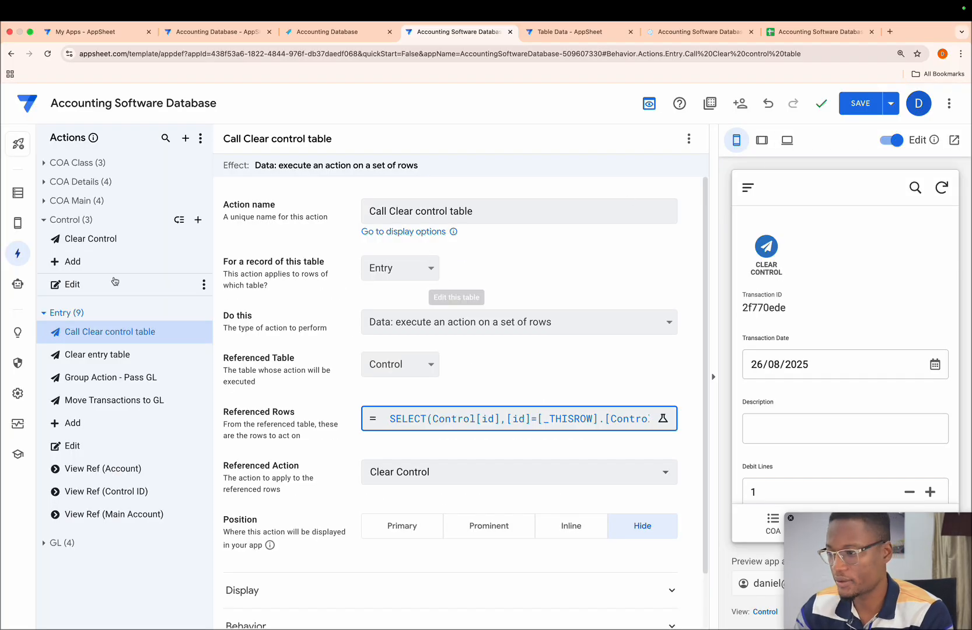
Step: Add Call Clear control table as the bot's third grouped action, following Clear entry table, and save the app
{"action": "left_click", "coordinate": [18, 283]}
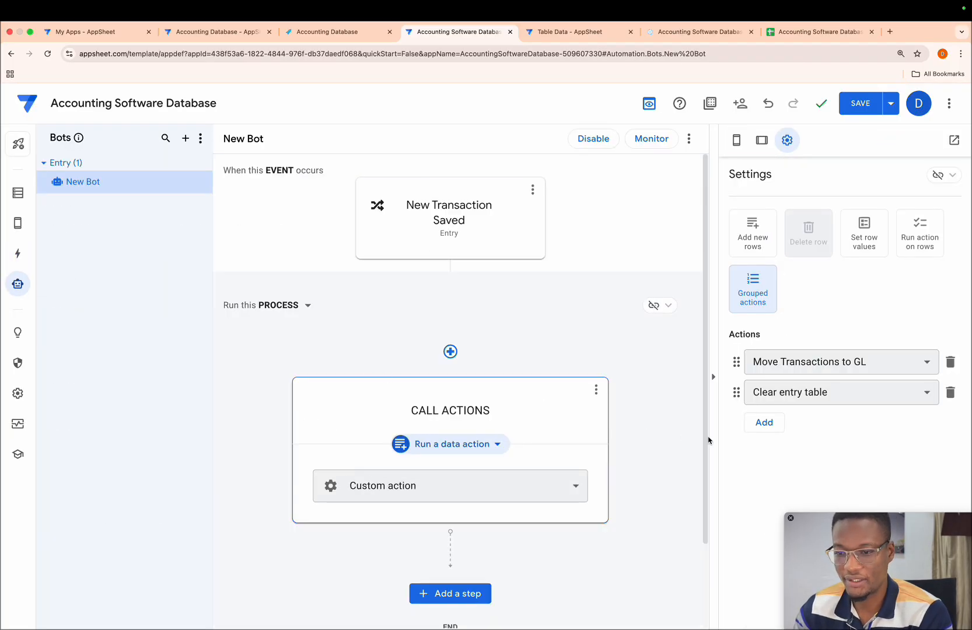
{"action": "left_click", "coordinate": [758, 422]}
{"action": "left_click", "coordinate": [790, 434]}
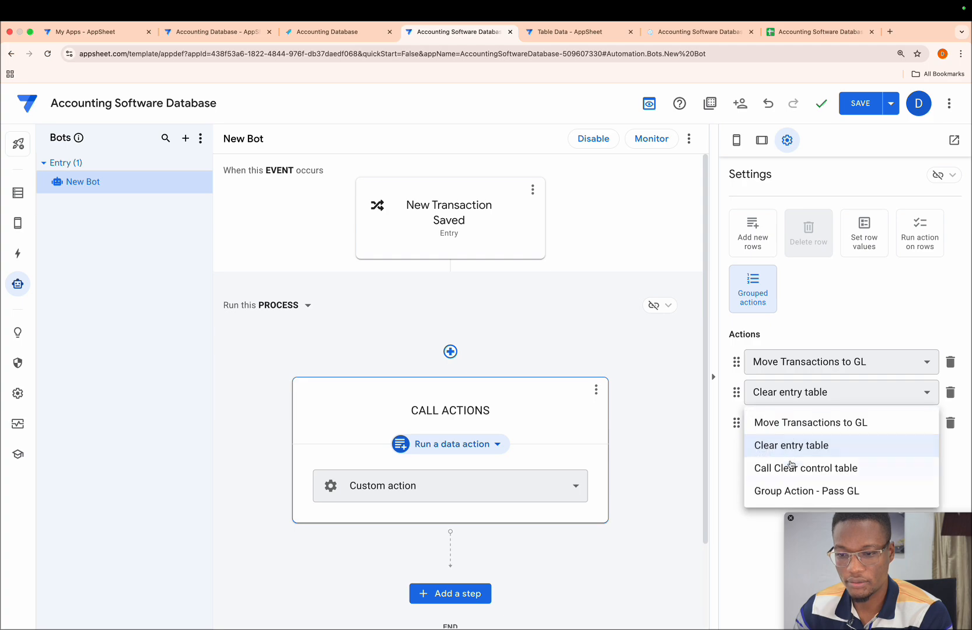
{"action": "left_click", "coordinate": [789, 467]}
{"action": "left_click", "coordinate": [863, 103]}
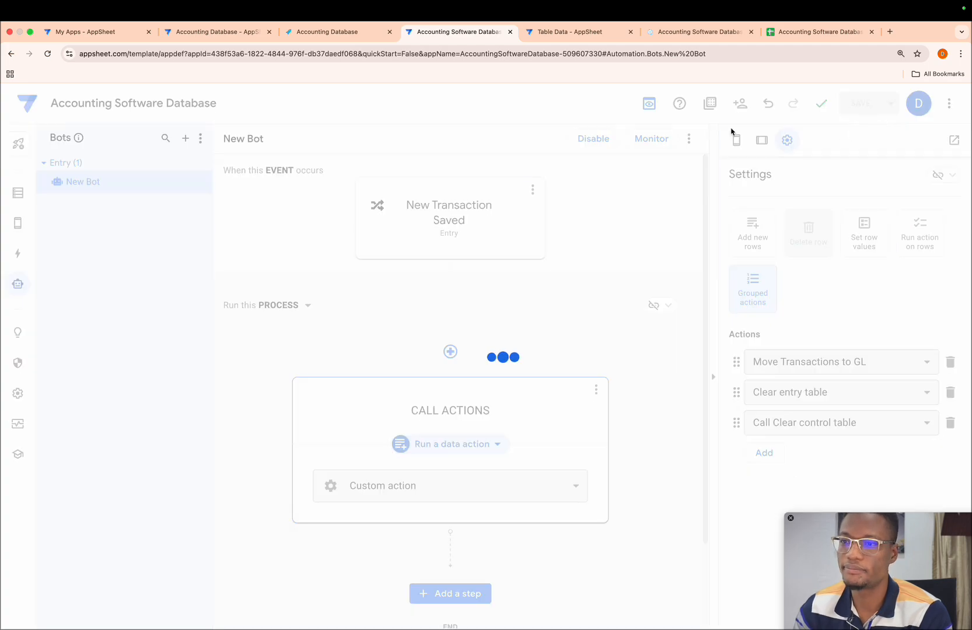
Step: Switch to the app preview and check the Transaction Entry and GL Entry views
{"action": "left_click", "coordinate": [652, 31]}
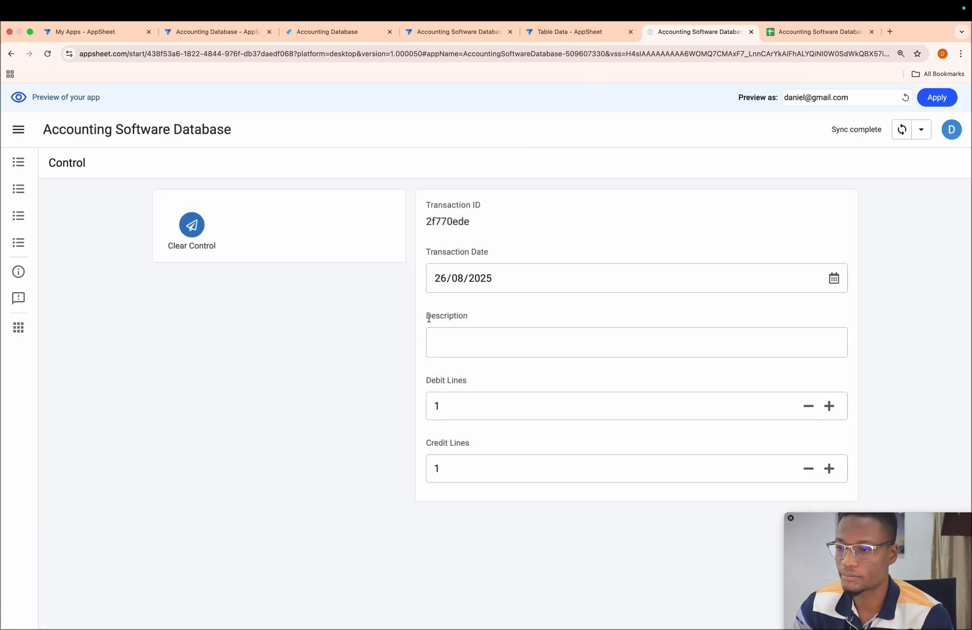
{"action": "left_click", "coordinate": [28, 245]}
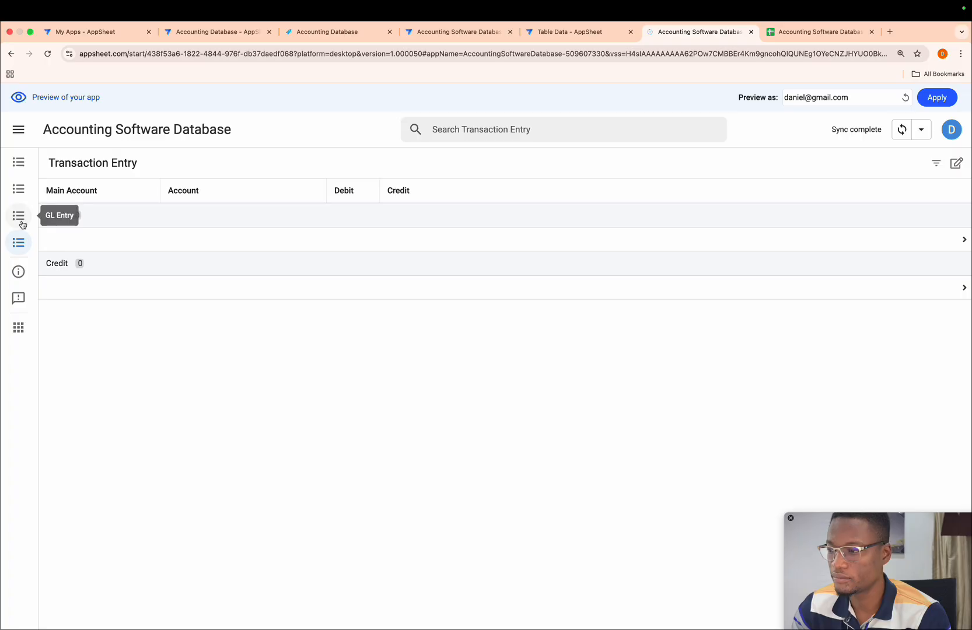
{"action": "left_click", "coordinate": [18, 216]}
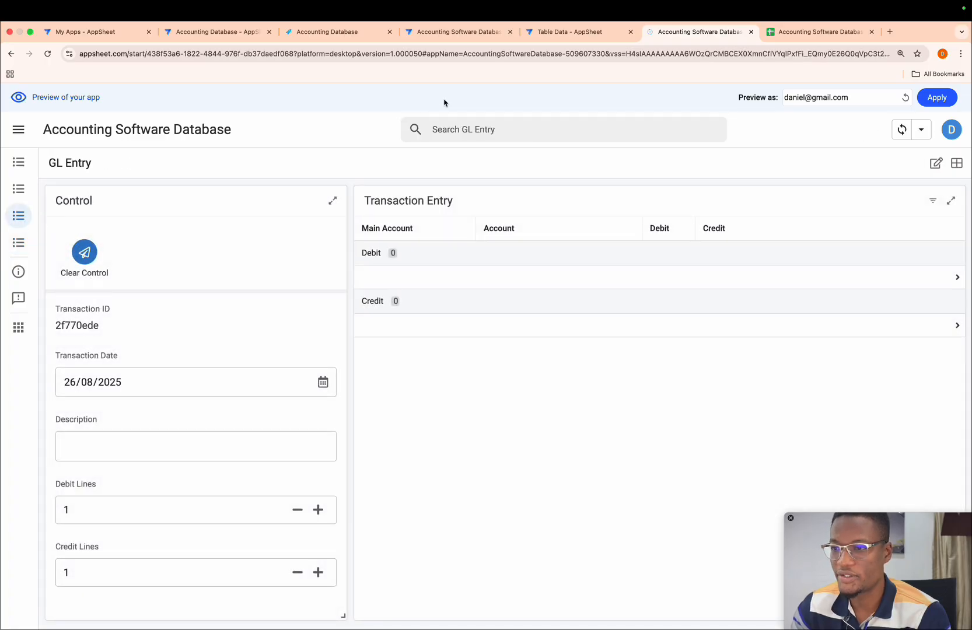
Step: In the app editor, set the Control table's Clear Control action position to Hide and save the app
{"action": "left_click", "coordinate": [418, 32]}
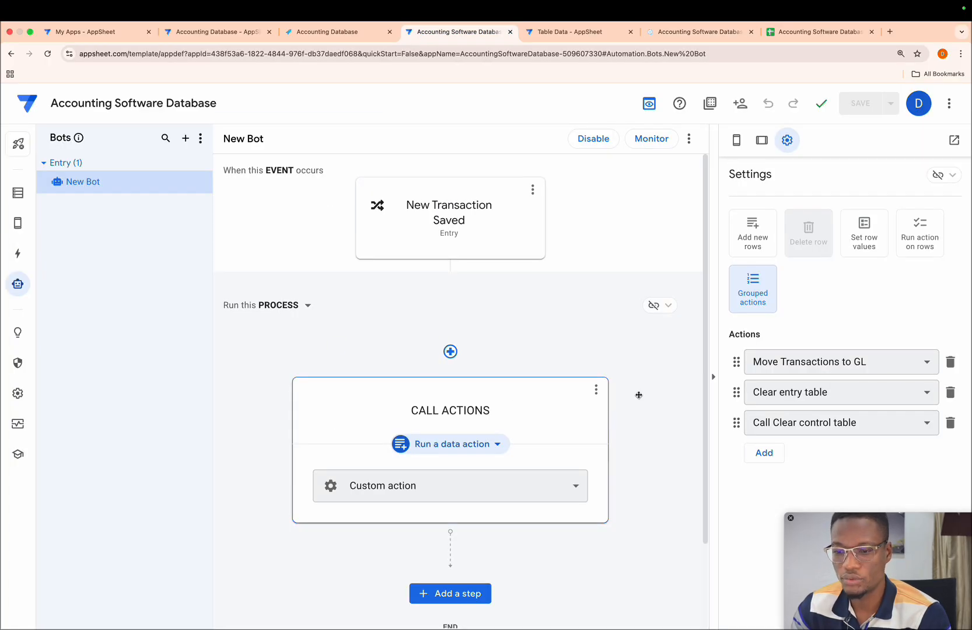
{"action": "left_click", "coordinate": [12, 252]}
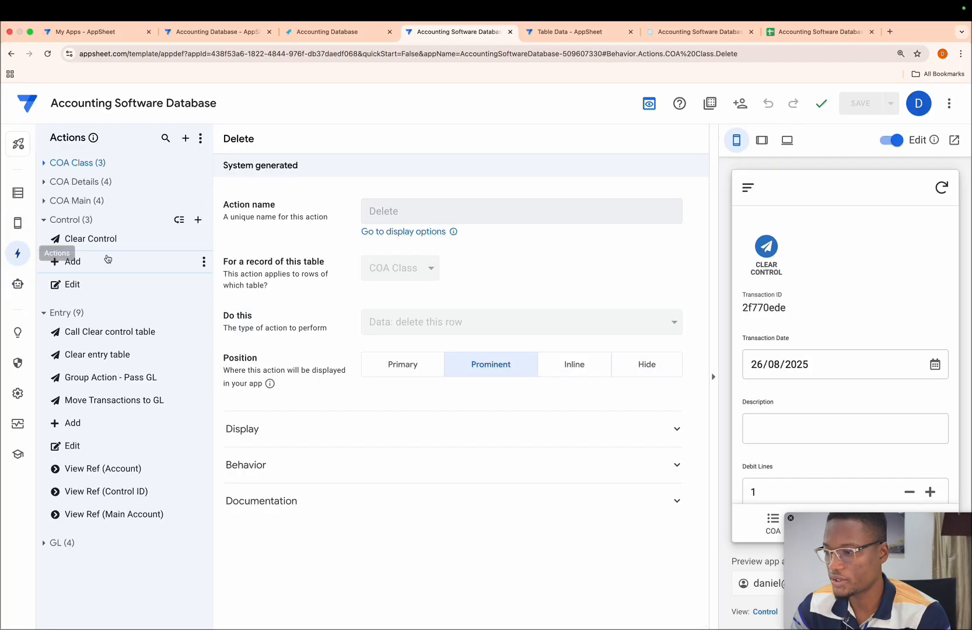
{"action": "left_click", "coordinate": [91, 239]}
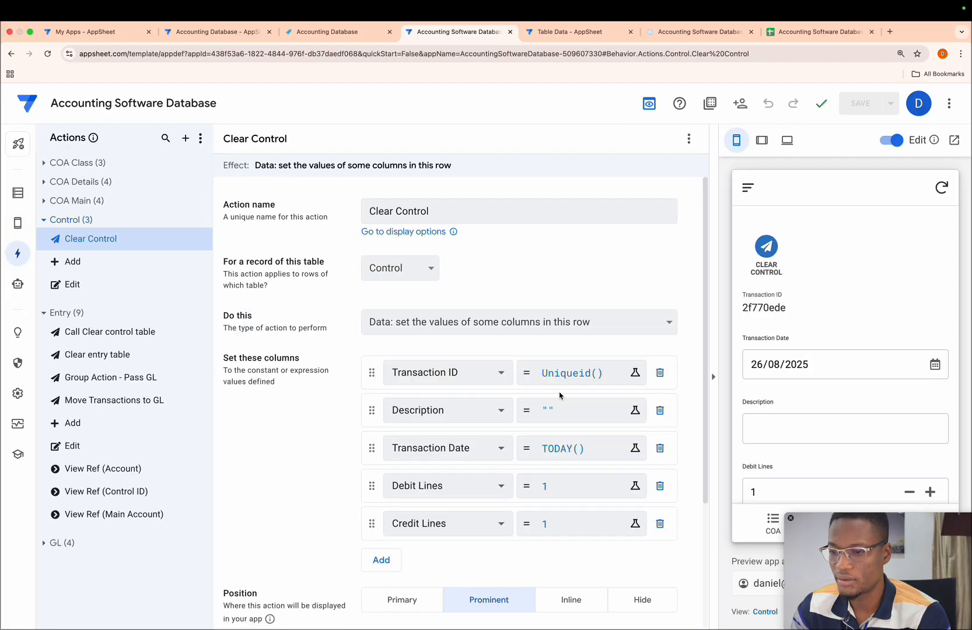
{"action": "left_click", "coordinate": [649, 606]}
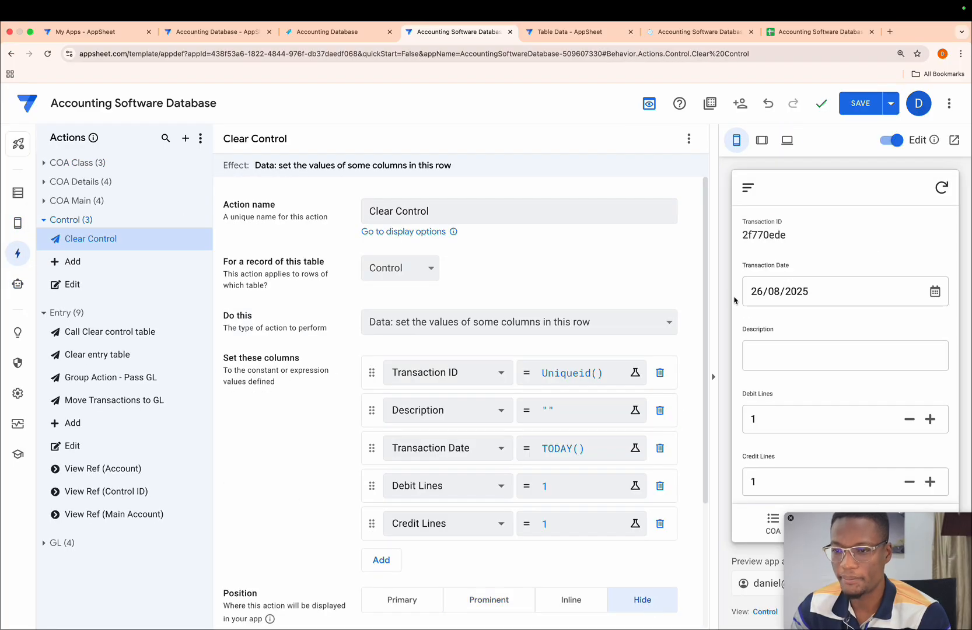
{"action": "left_click", "coordinate": [855, 104]}
Step: In the preview's GL Entry view, set the Control description to "Cash Paid in full for outstanding balance" and make the entry rows editable
{"action": "left_click", "coordinate": [694, 32]}
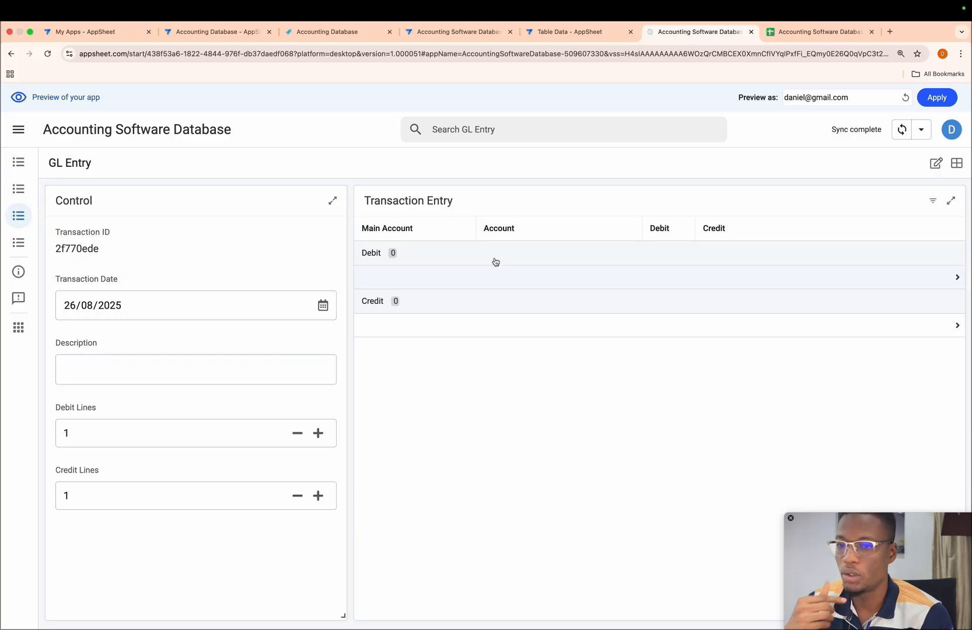
{"action": "left_click", "coordinate": [265, 361]}
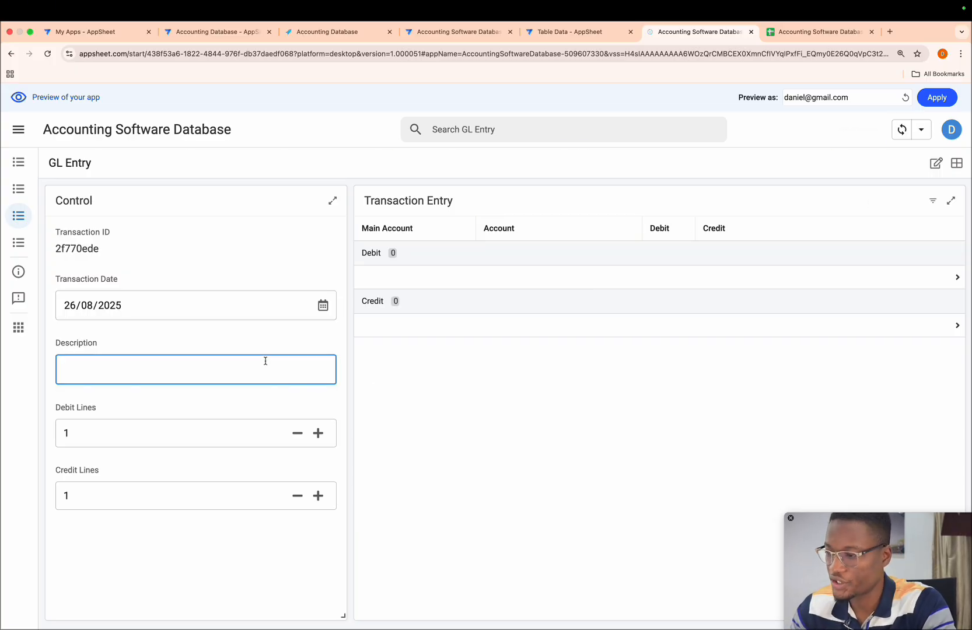
{"action": "type", "text": "Cash Paid o"}
{"action": "key", "text": "BackSpace"}
{"action": "type", "text": "in fu;ll"}
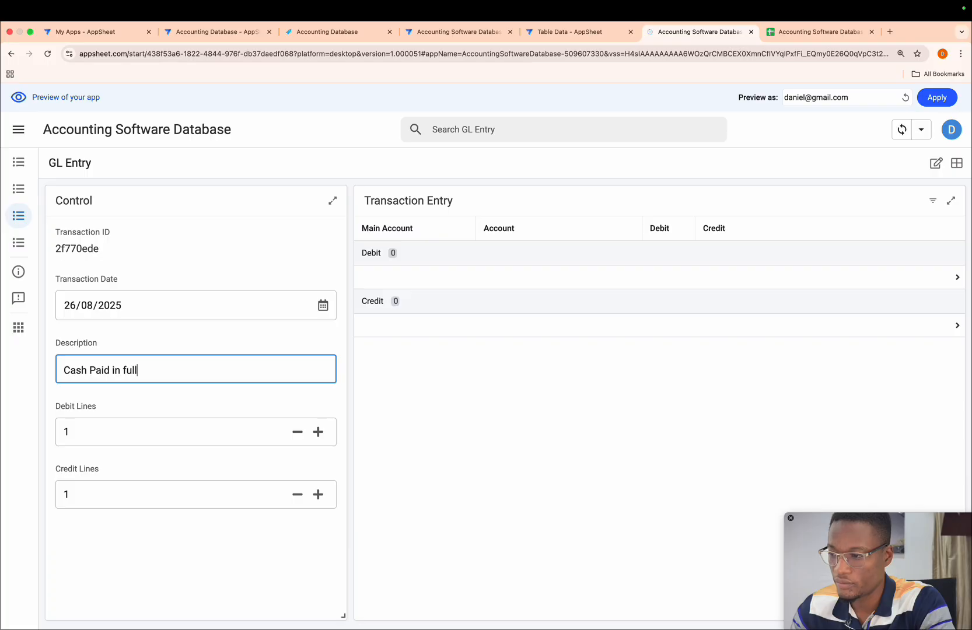
{"action": "type", "text": " for out"}
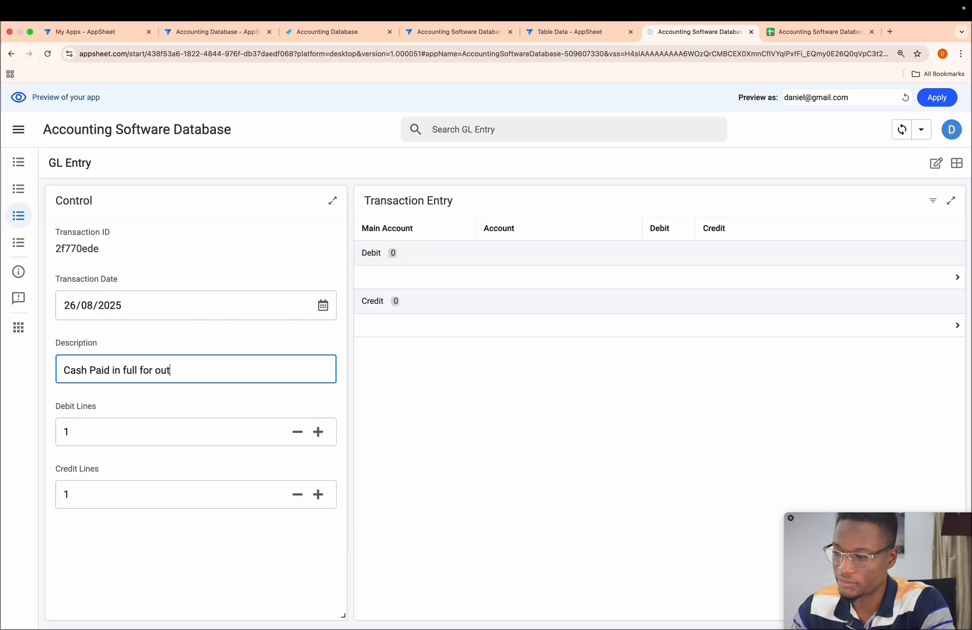
{"action": "type", "text": "standin"}
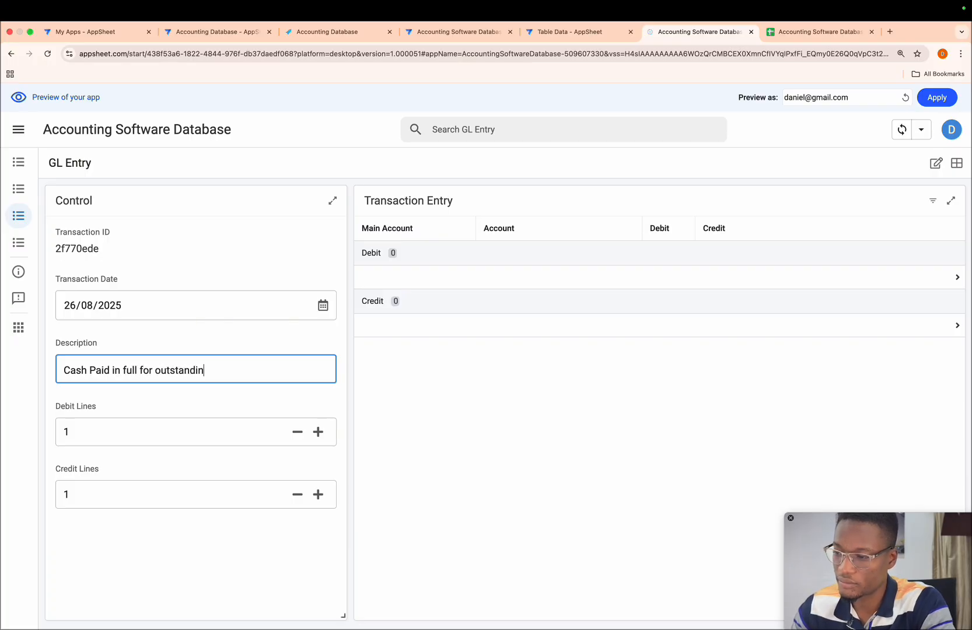
{"action": "type", "text": "g balance"}
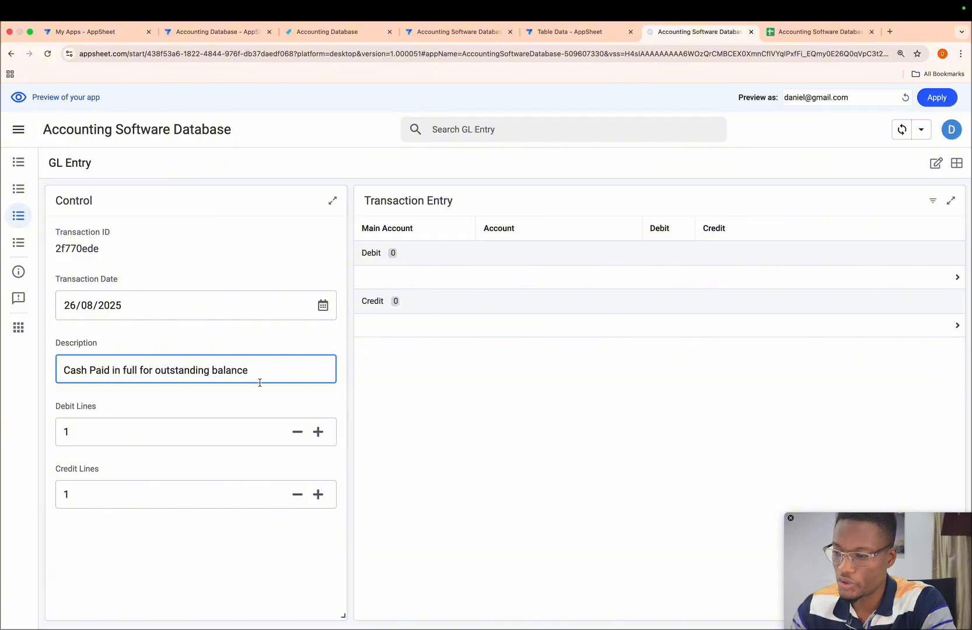
{"action": "left_click", "coordinate": [255, 399]}
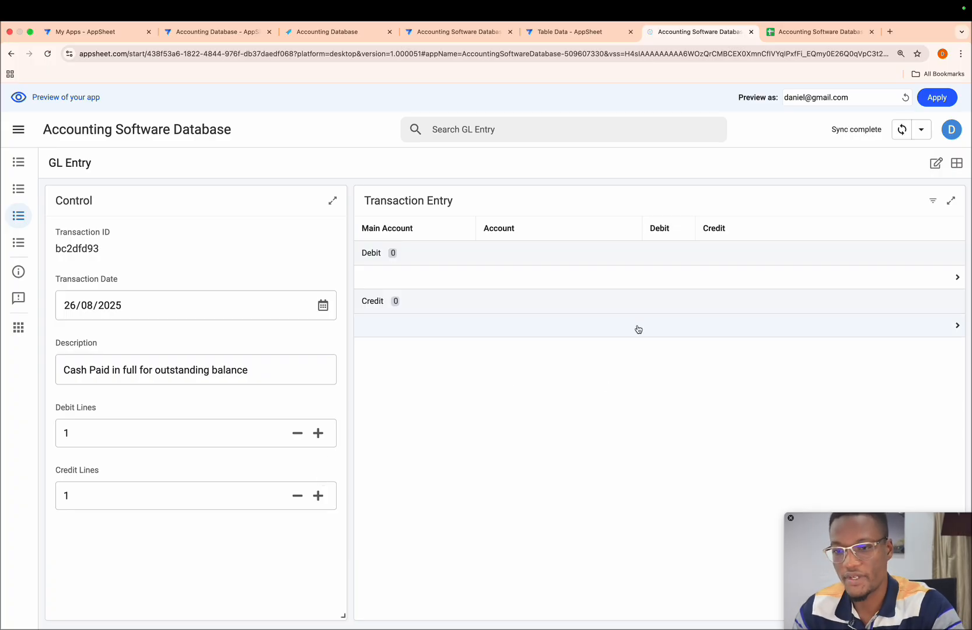
{"action": "left_click", "coordinate": [934, 164]}
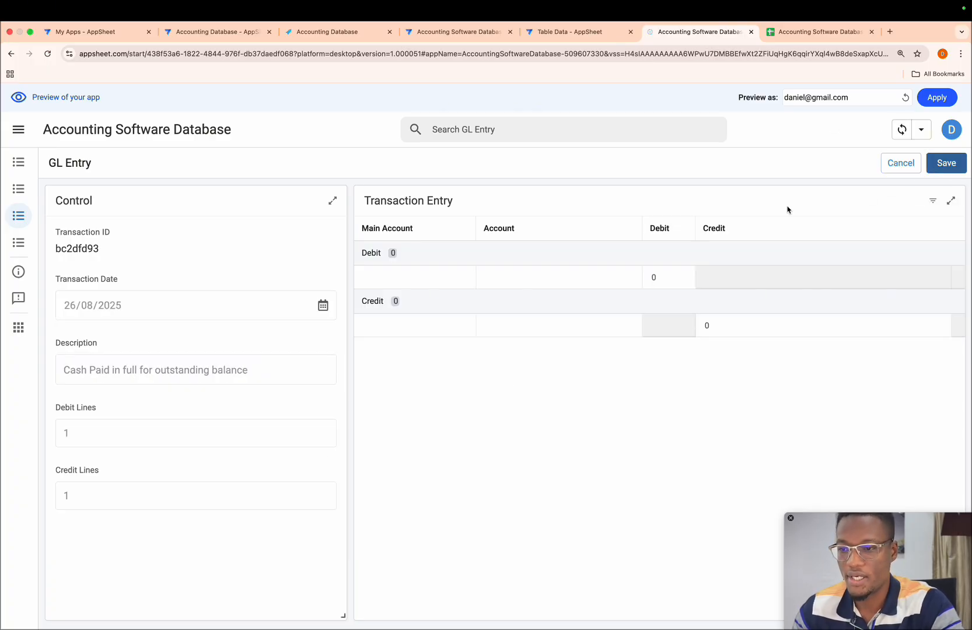
{"action": "left_click", "coordinate": [598, 270]}
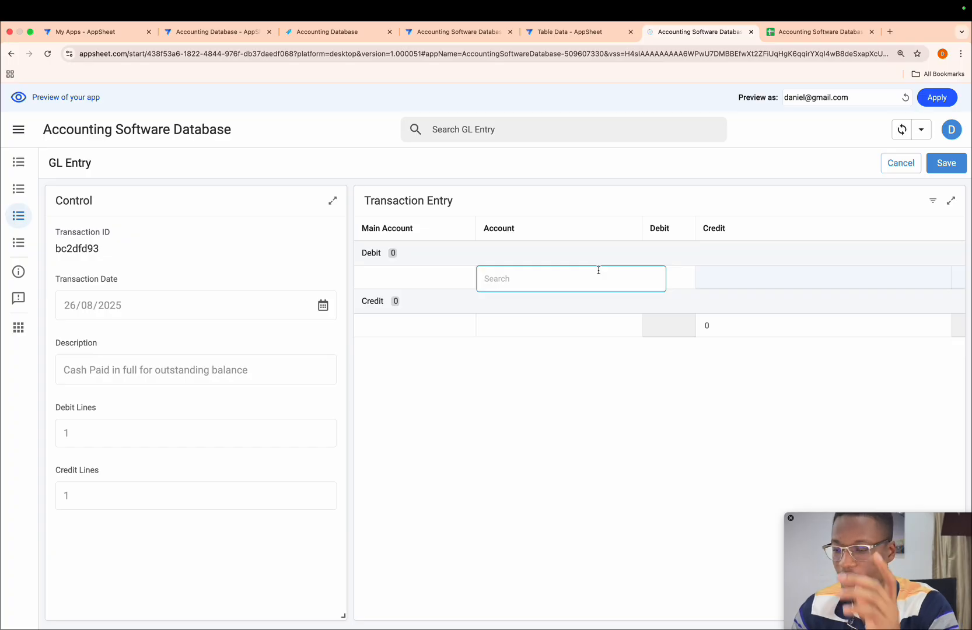
{"action": "type", "text": "ca"}
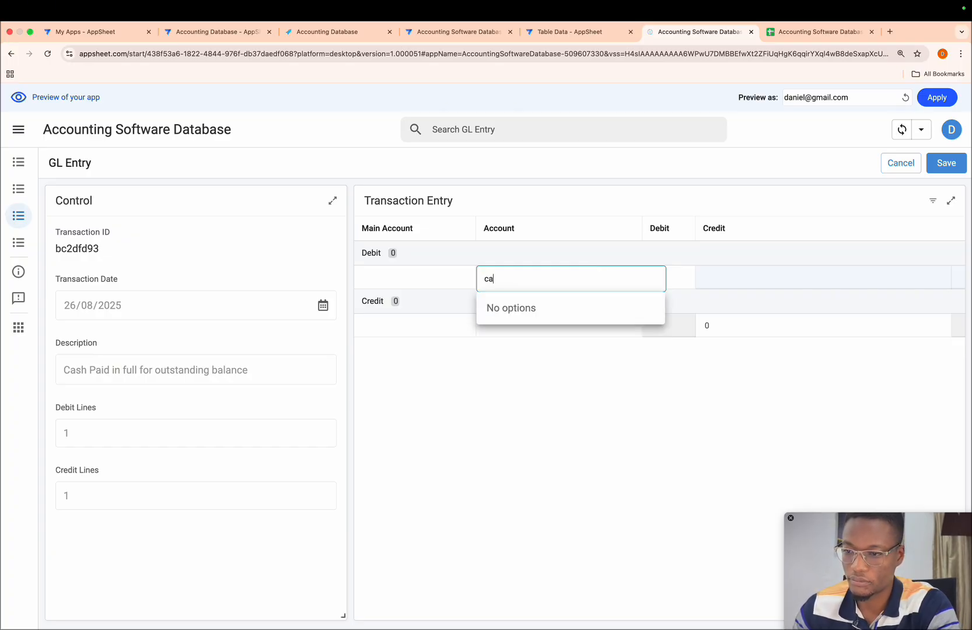
{"action": "key", "text": "BackSpace"}
{"action": "key", "text": "BackSpace"}
{"action": "key", "text": "Escape"}
Step: Fill in the debit line with main account Cash, account Cash on Hand - Front Desk and amount 5000
{"action": "left_click", "coordinate": [464, 279]}
{"action": "type", "text": "cas"}
{"action": "left_click", "coordinate": [445, 310]}
{"action": "left_click", "coordinate": [568, 269]}
{"action": "left_click", "coordinate": [553, 307]}
{"action": "left_click", "coordinate": [677, 277]}
{"action": "type", "text": "5000"}
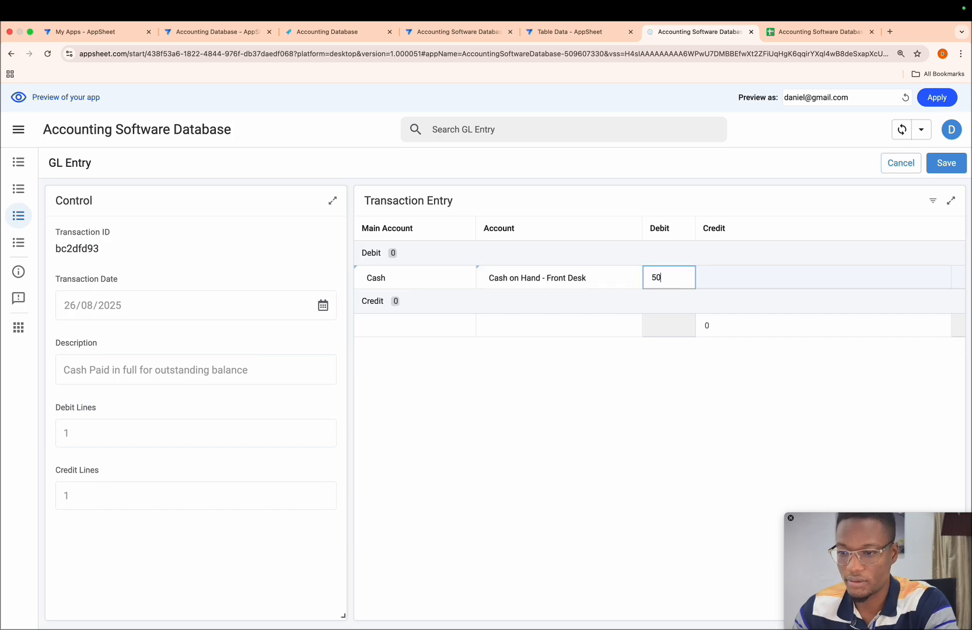
{"action": "left_click", "coordinate": [652, 382]}
Step: Fill in the credit line with main account Patient Receivables, account OPD Receivables and amount 5000
{"action": "left_click", "coordinate": [410, 328]}
{"action": "type", "text": "re"}
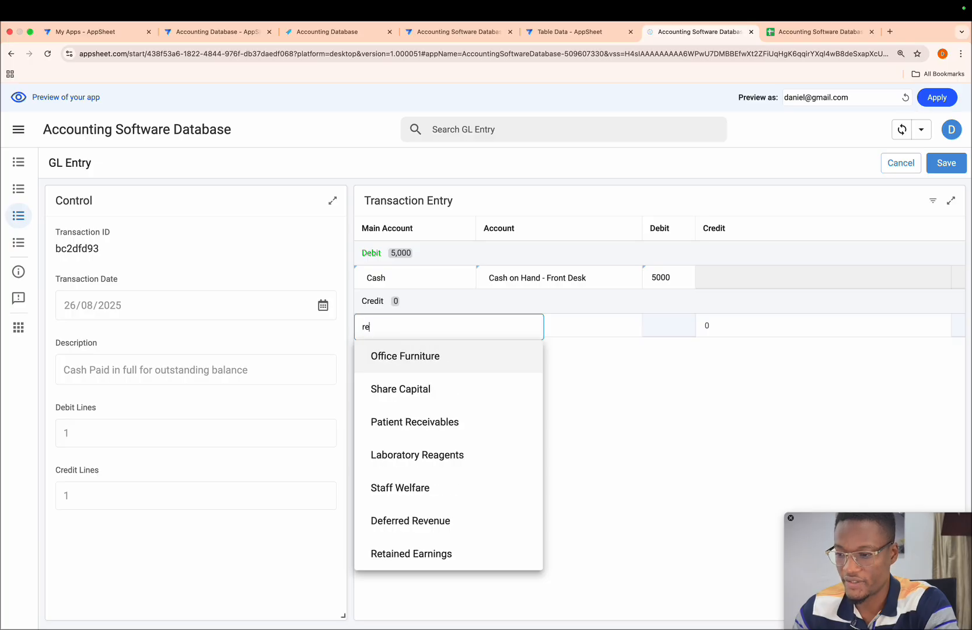
{"action": "type", "text": "ce"}
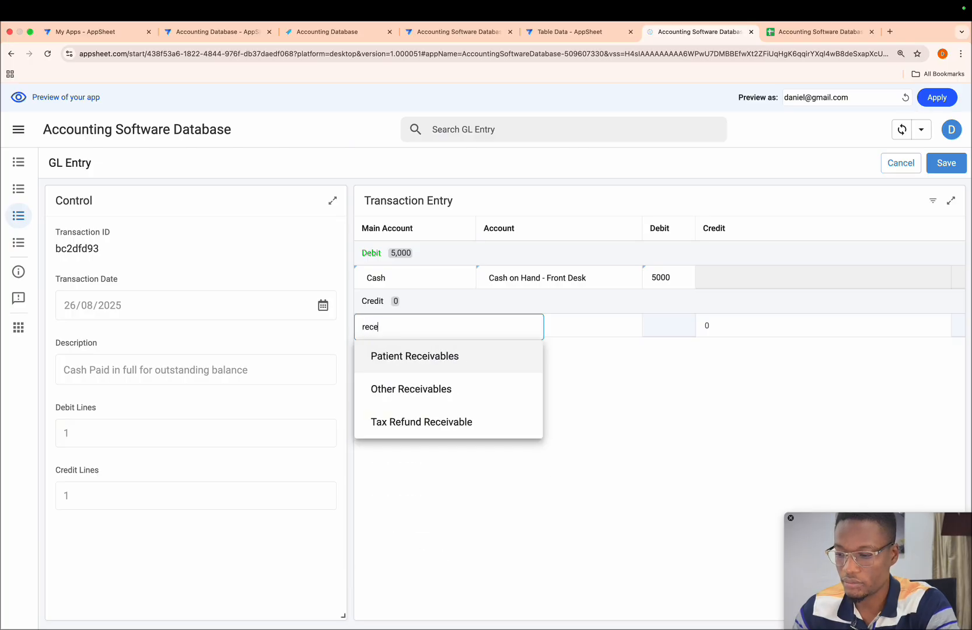
{"action": "left_click", "coordinate": [411, 368]}
{"action": "left_click", "coordinate": [563, 320]}
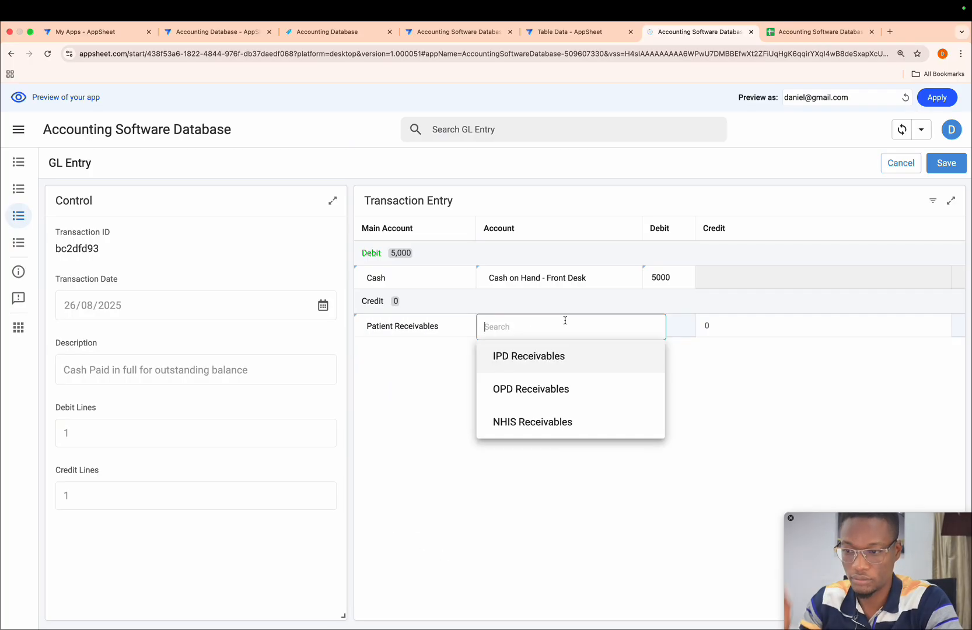
{"action": "left_click", "coordinate": [515, 390]}
{"action": "left_click", "coordinate": [718, 325]}
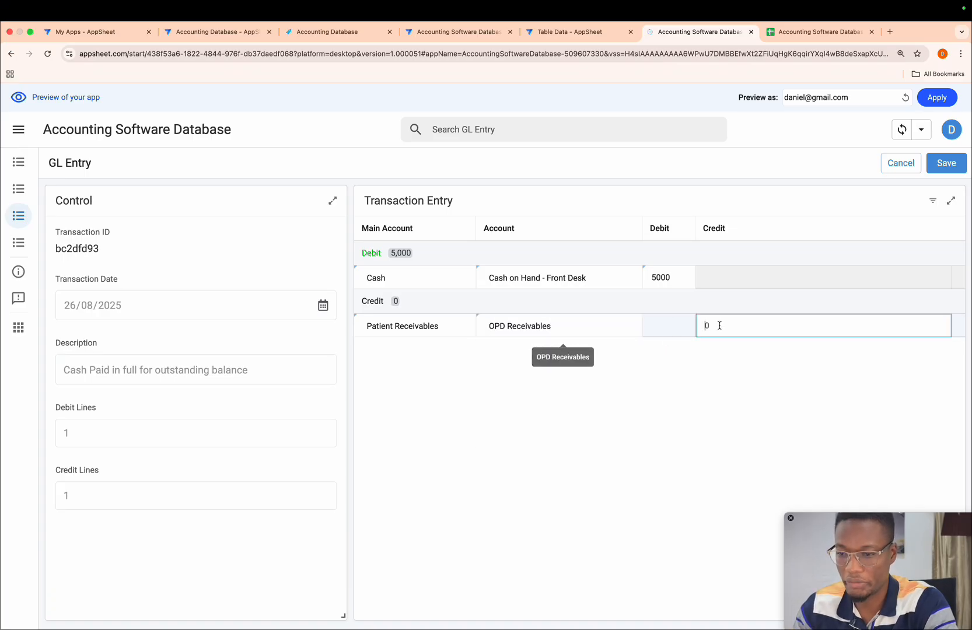
{"action": "type", "text": "5000"}
{"action": "left_click", "coordinate": [691, 405]}
Step: Save the transaction entry and open the GL view to check the posted lines
{"action": "left_click", "coordinate": [947, 164]}
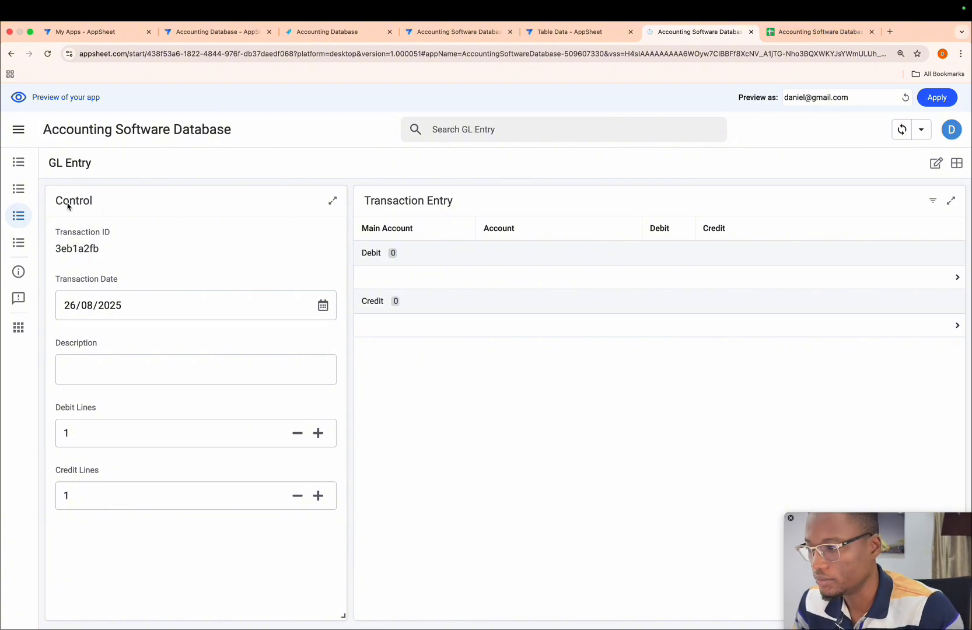
{"action": "left_click", "coordinate": [23, 169]}
{"action": "left_click", "coordinate": [18, 189]}
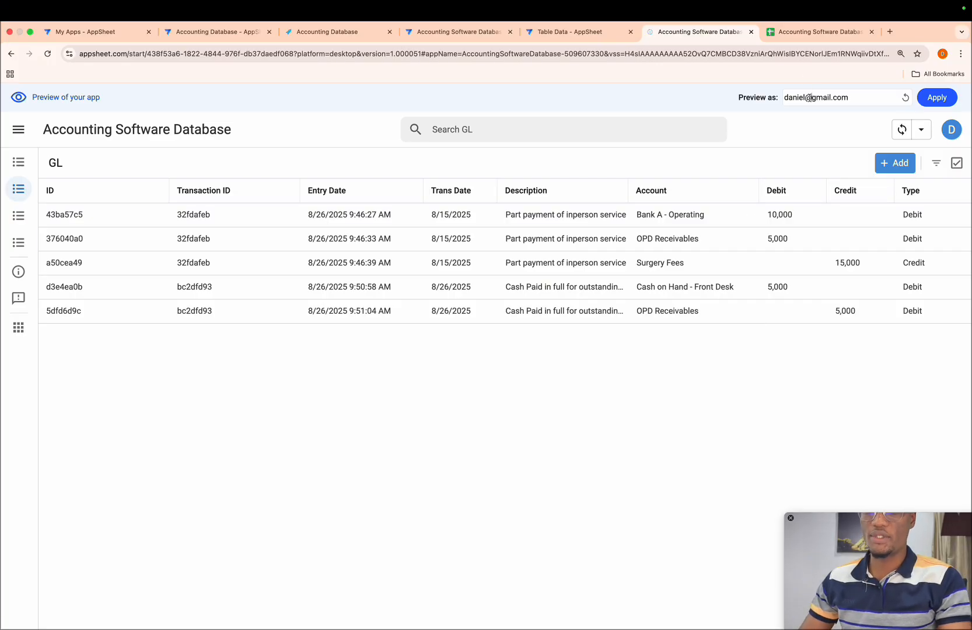
Step: Preview the app as another user by changing the preview e-mail, and open that user's GL Entry view
{"action": "type", "text": ".frimps"}
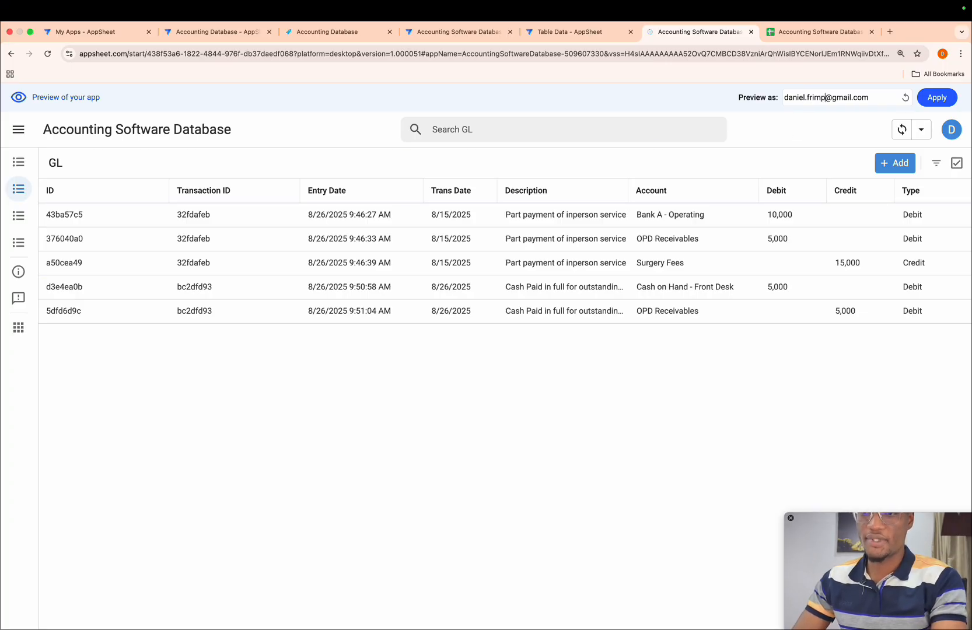
{"action": "left_click", "coordinate": [931, 97]}
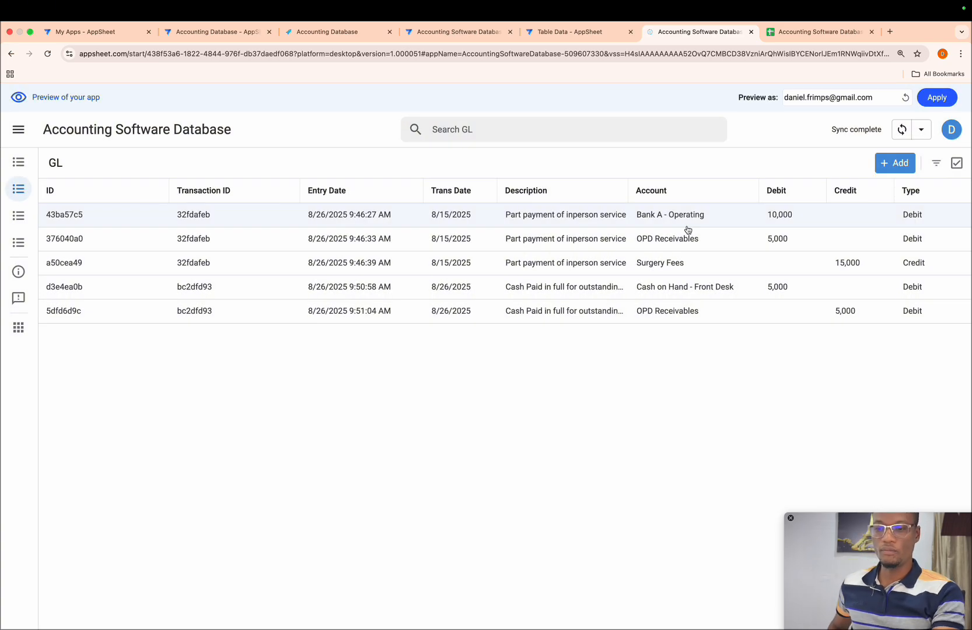
{"action": "left_click", "coordinate": [19, 216]}
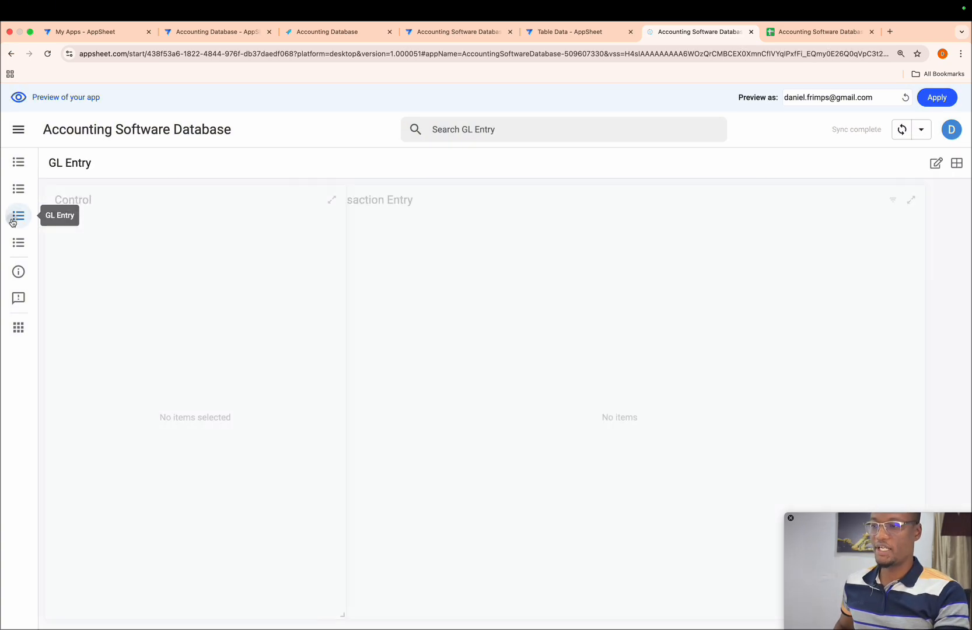